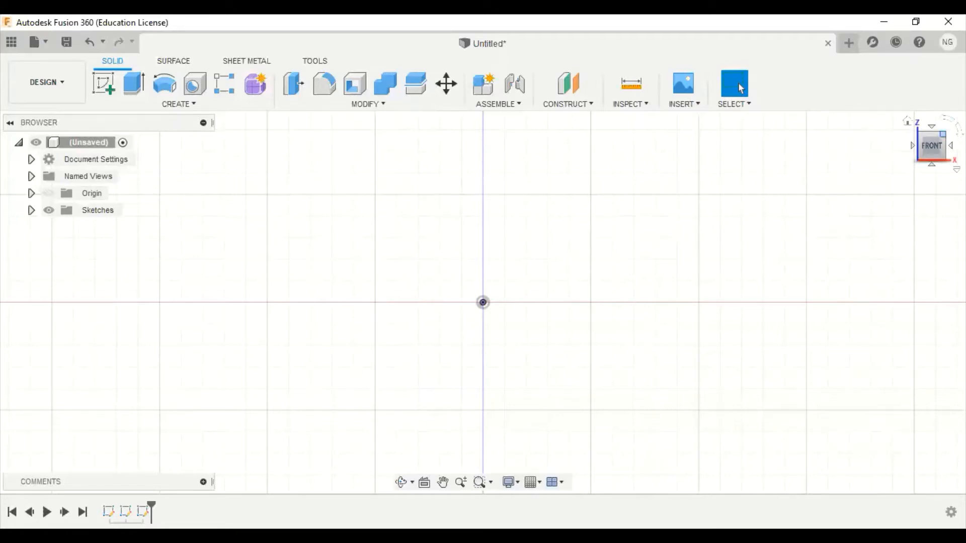
Hide the layout grid in the modelling canvas
mouse_move(941, 135)
mouse_down()
mouse_move(910, 148)
mouse_move(904, 166)
mouse_move(906, 135)
mouse_move(946, 158)
mouse_move(941, 142)
mouse_move(936, 151)
mouse_up()
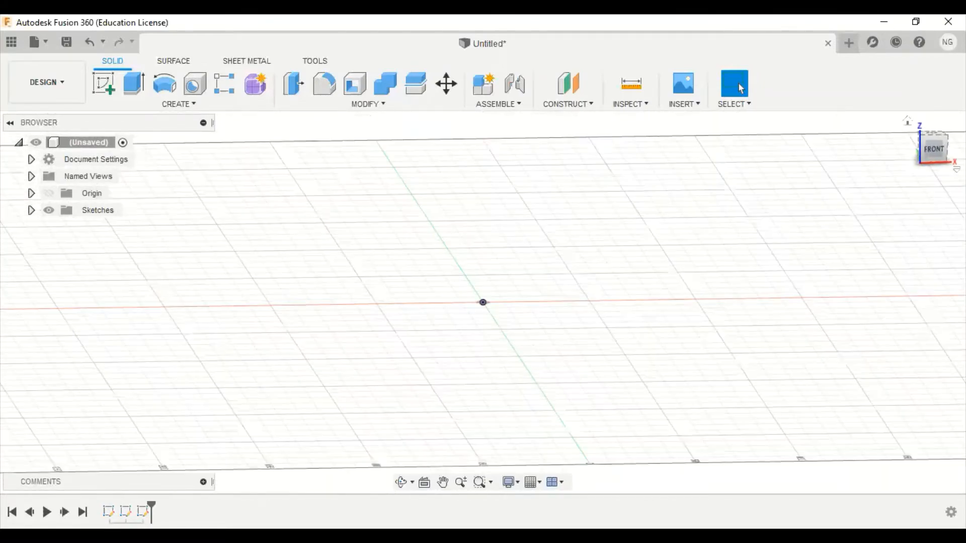
click(933, 151)
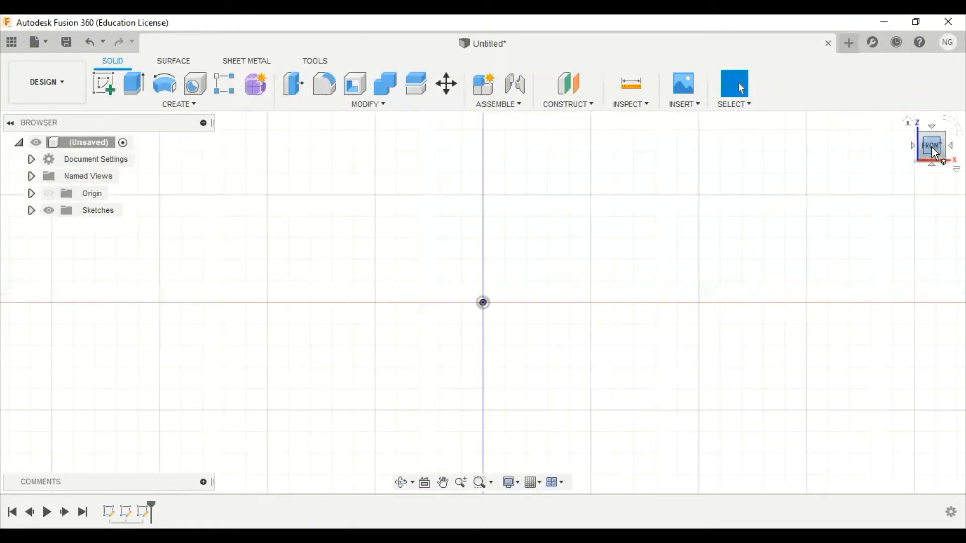
click(909, 124)
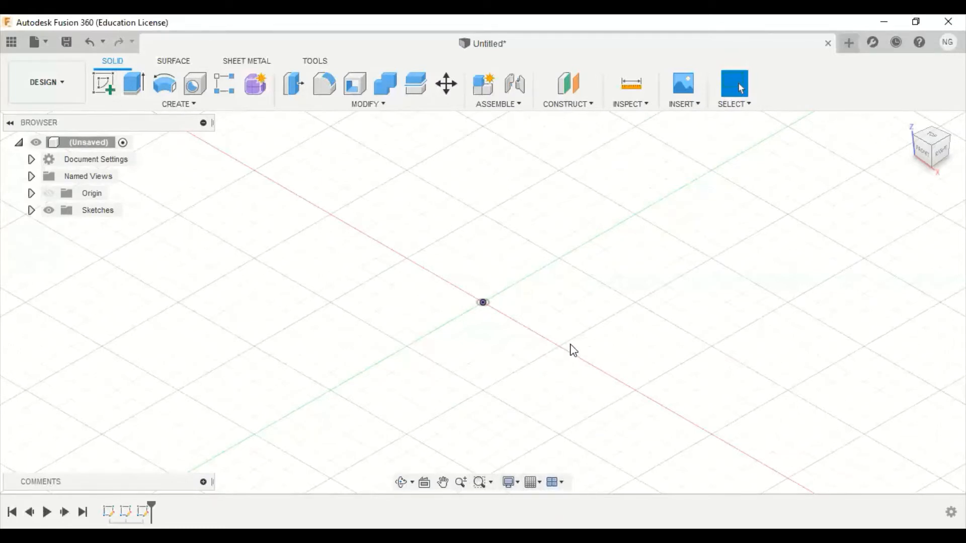
click(540, 484)
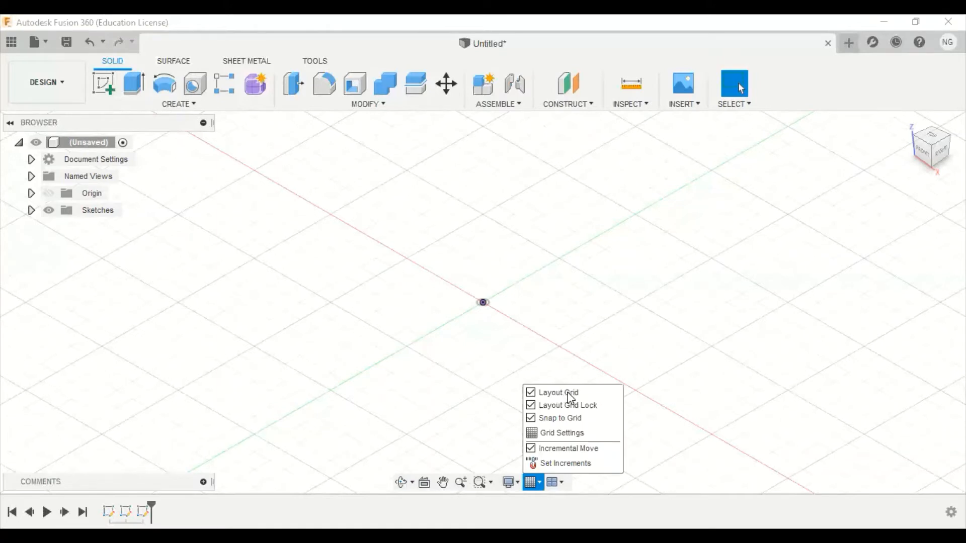
click(559, 393)
click(673, 297)
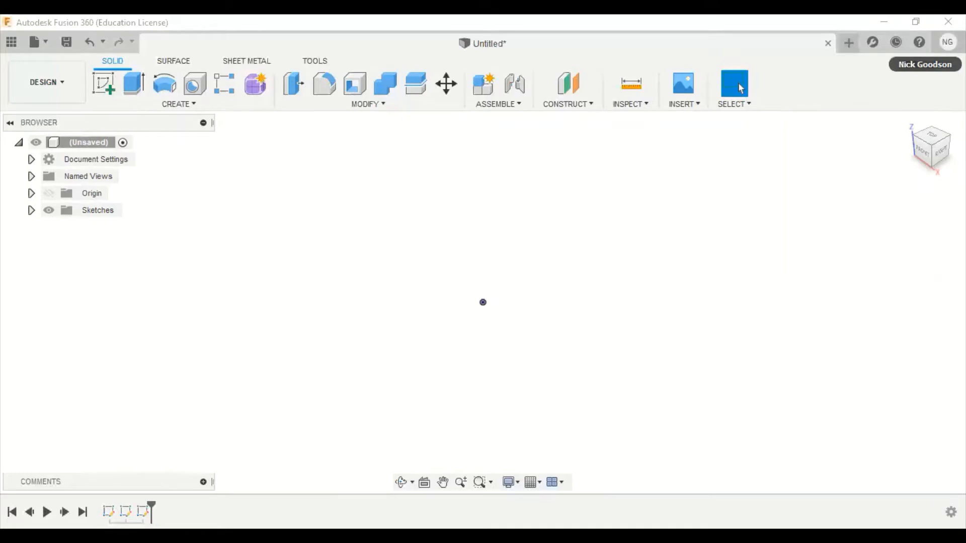
Check the default units for new designs in the preferences
click(948, 42)
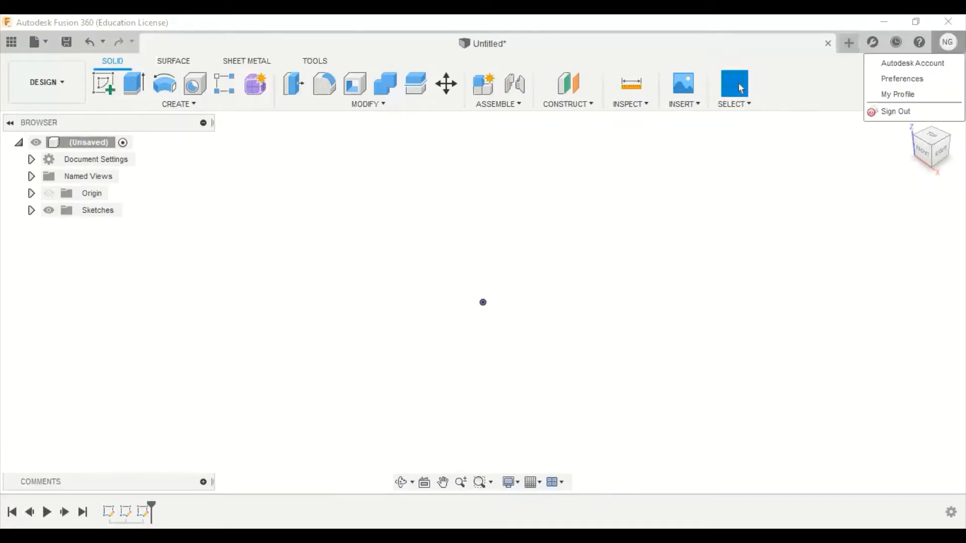
click(919, 81)
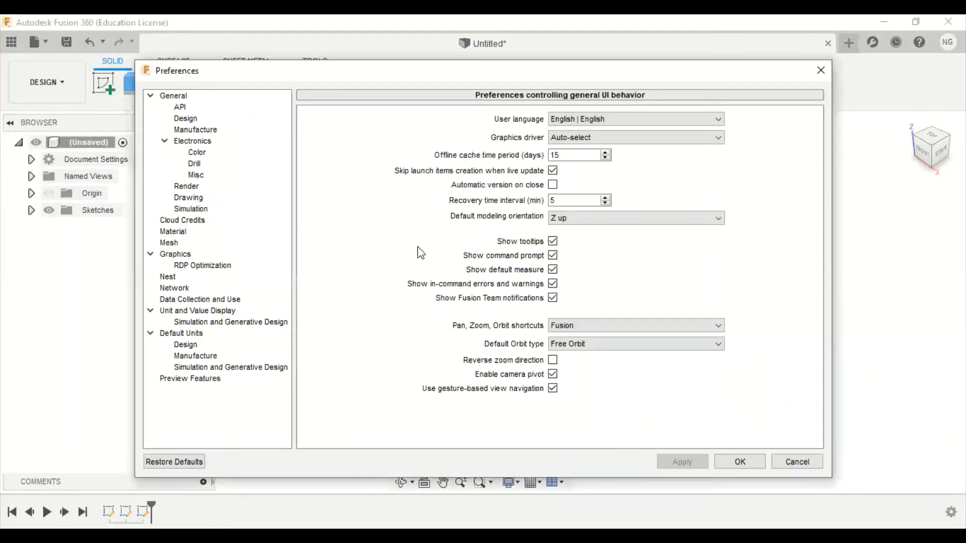
click(195, 347)
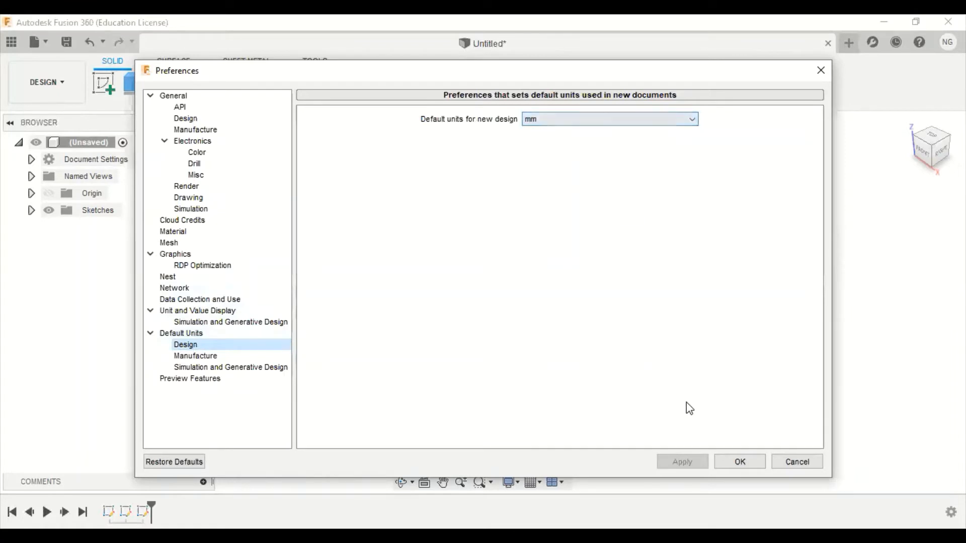
click(740, 462)
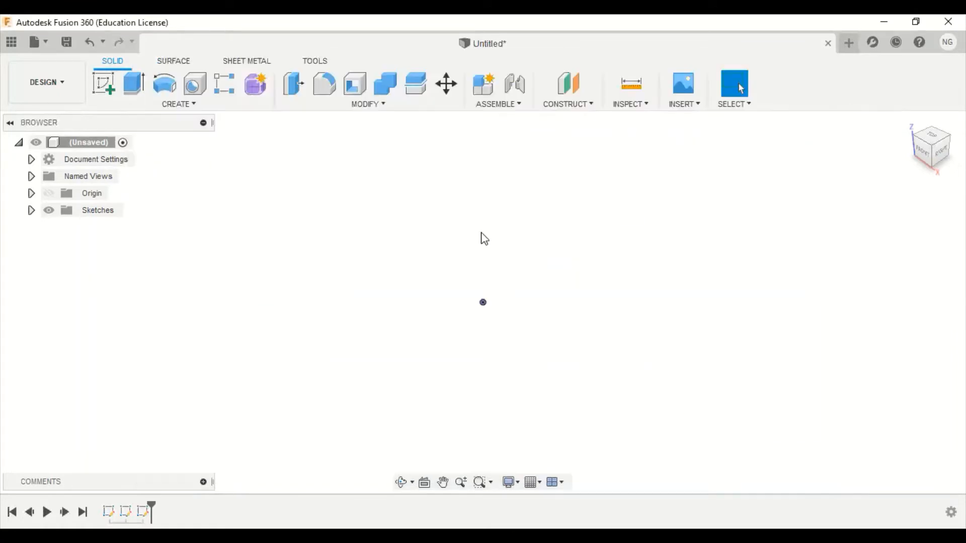
Examine the unit types available for the active document, leaving the unit setting as it is
click(31, 159)
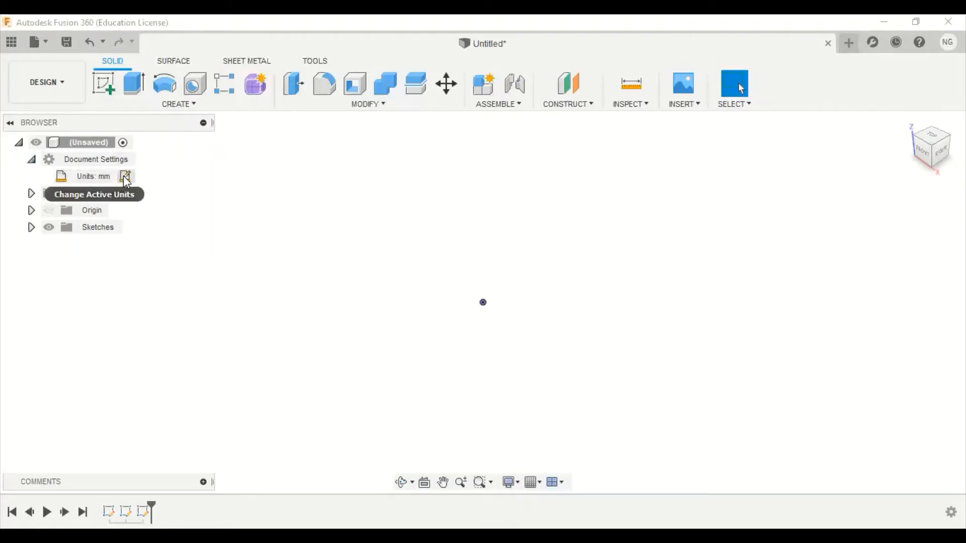
click(123, 177)
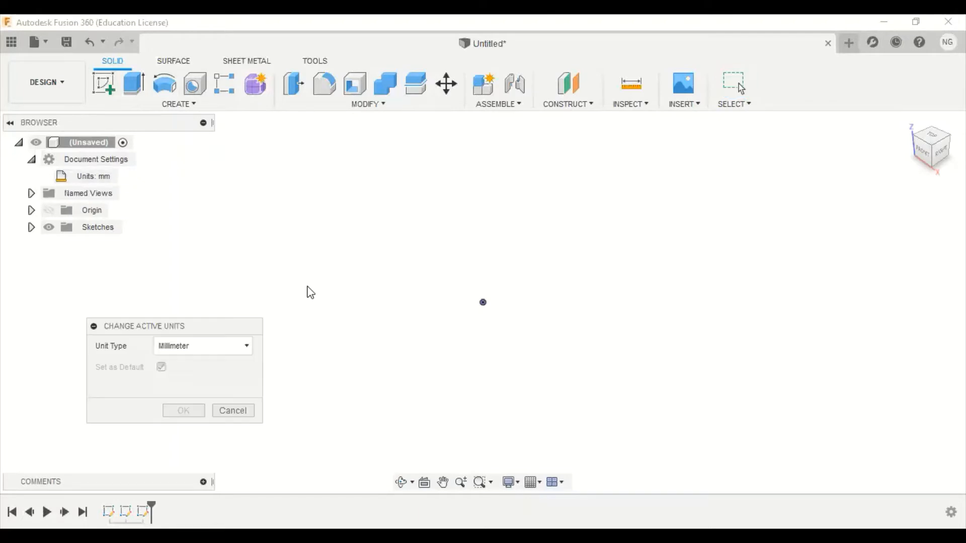
click(248, 346)
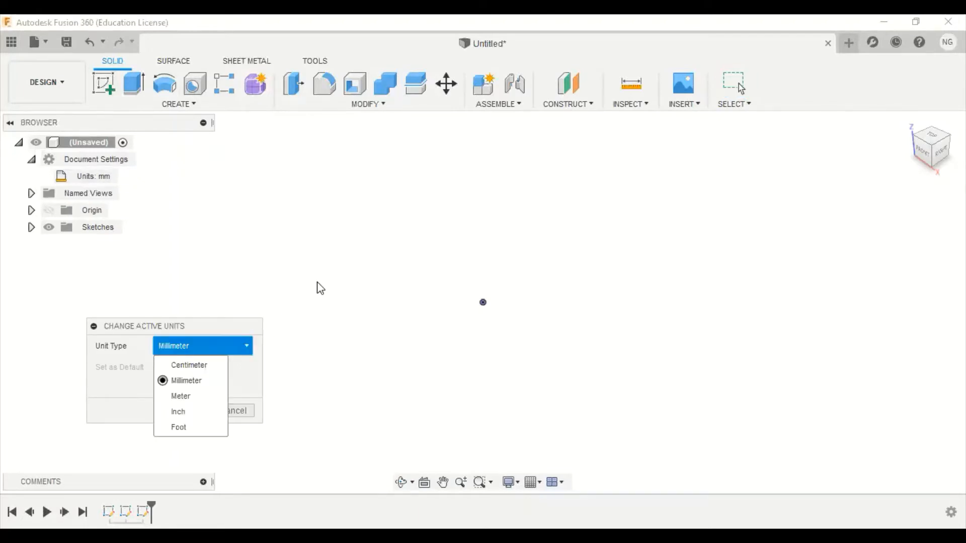
click(239, 411)
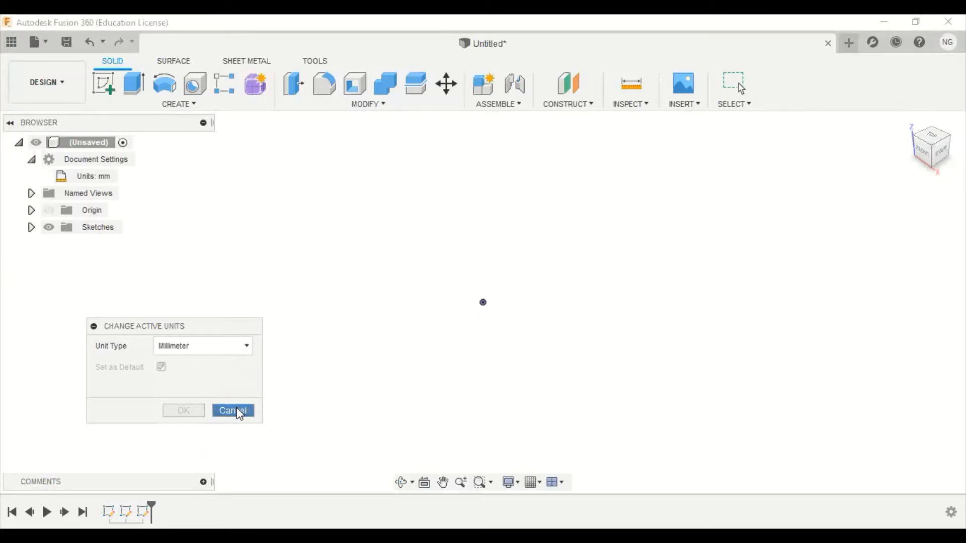
click(239, 411)
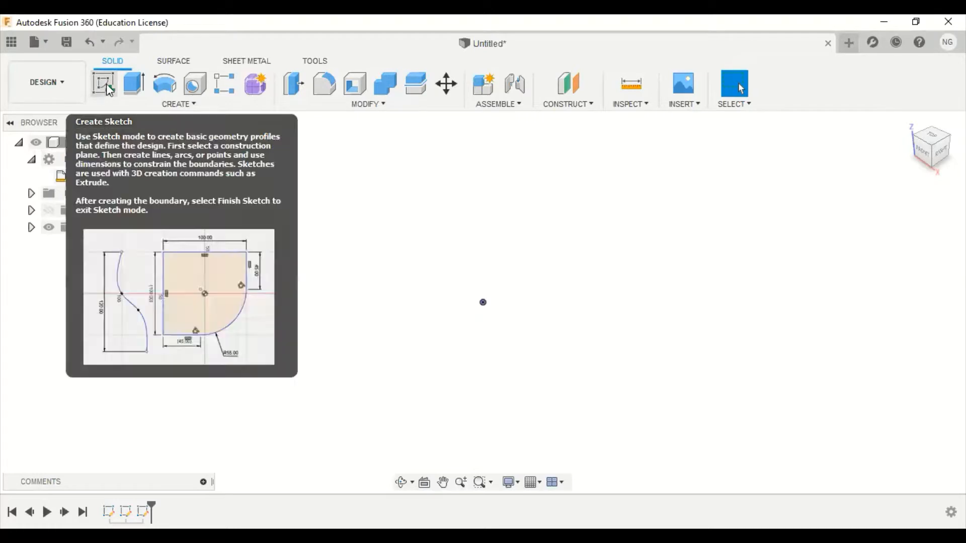
Start a new sketch on the front XZ plane and move the sketch palette clear of the view cube
click(105, 91)
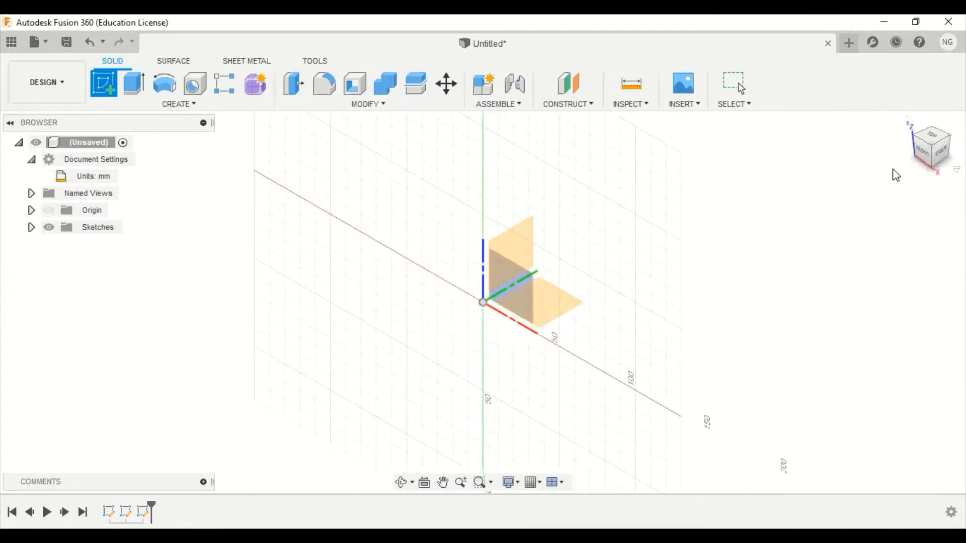
click(924, 155)
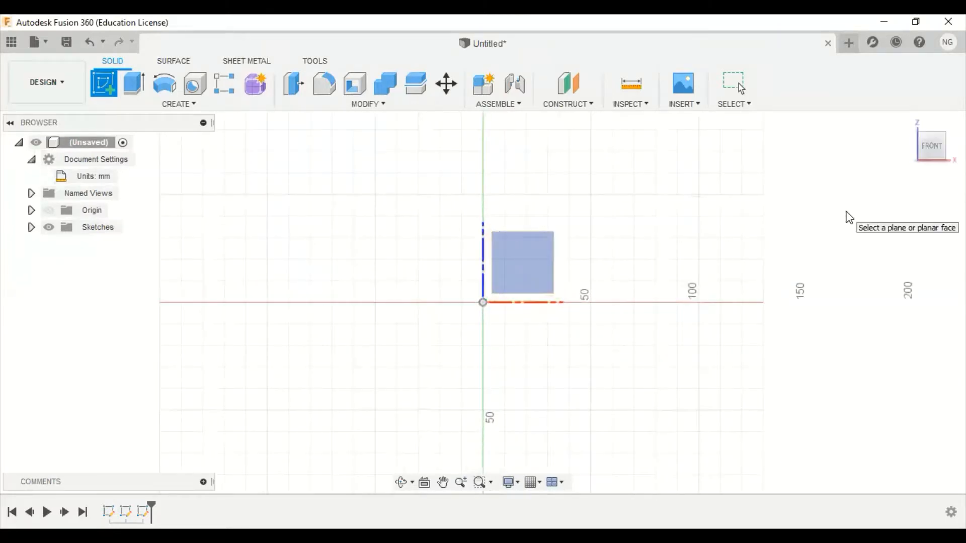
click(533, 254)
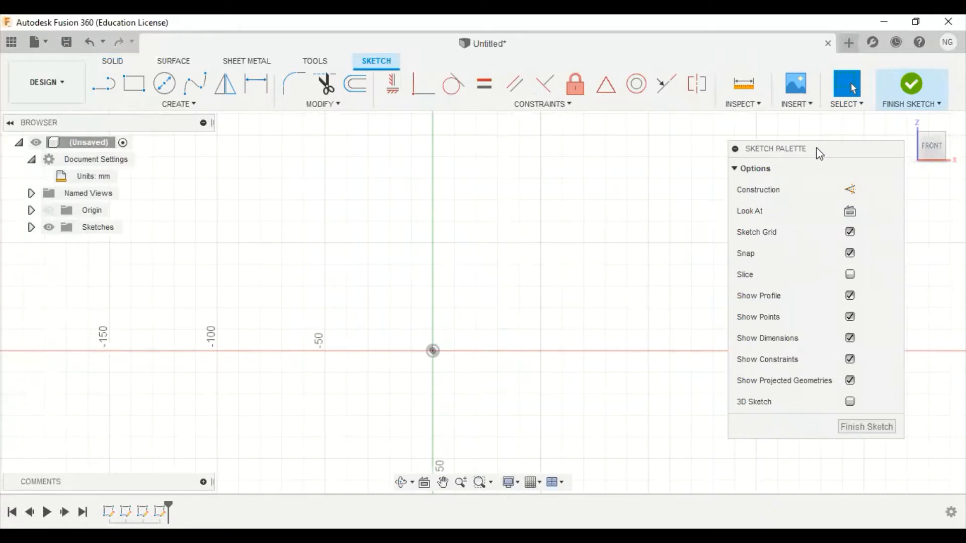
drag(816, 153, 817, 174)
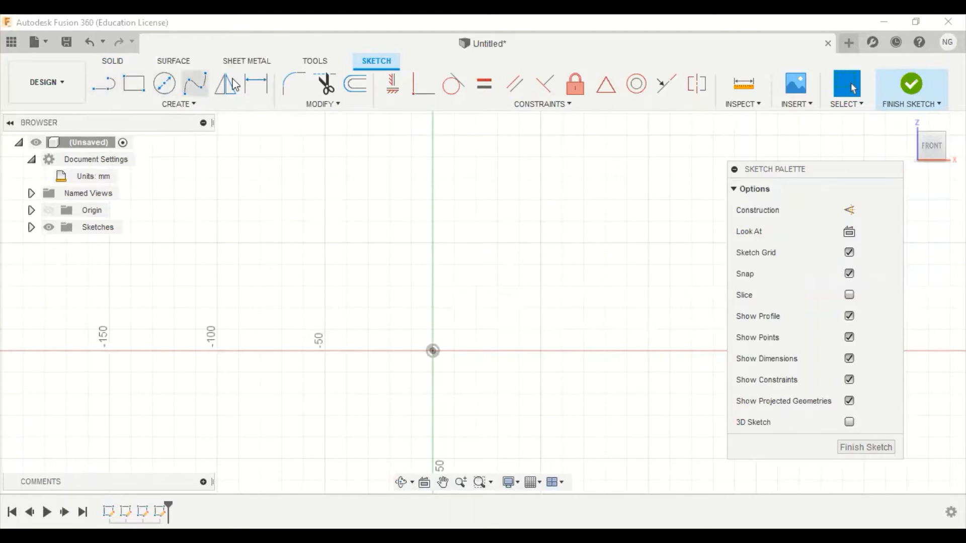
click(194, 105)
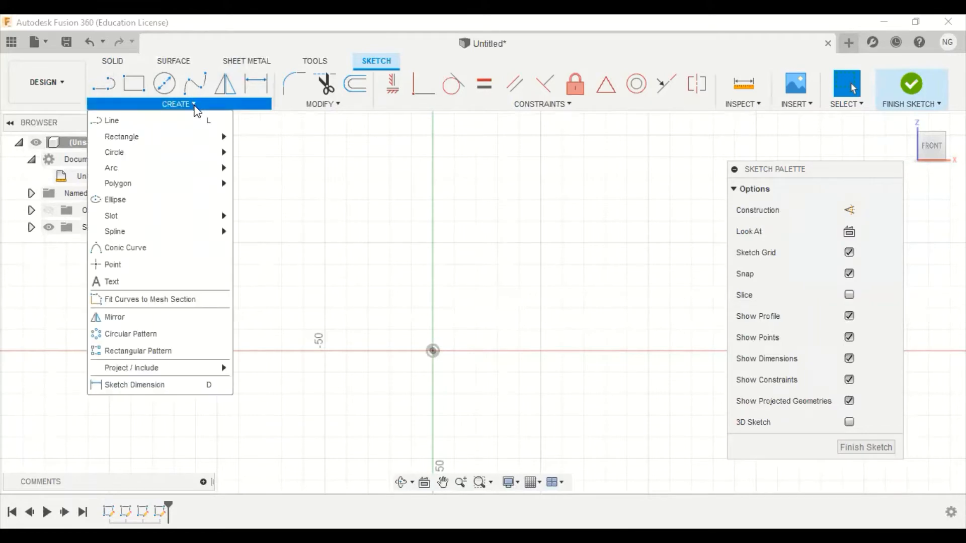
mouse_move(196, 136)
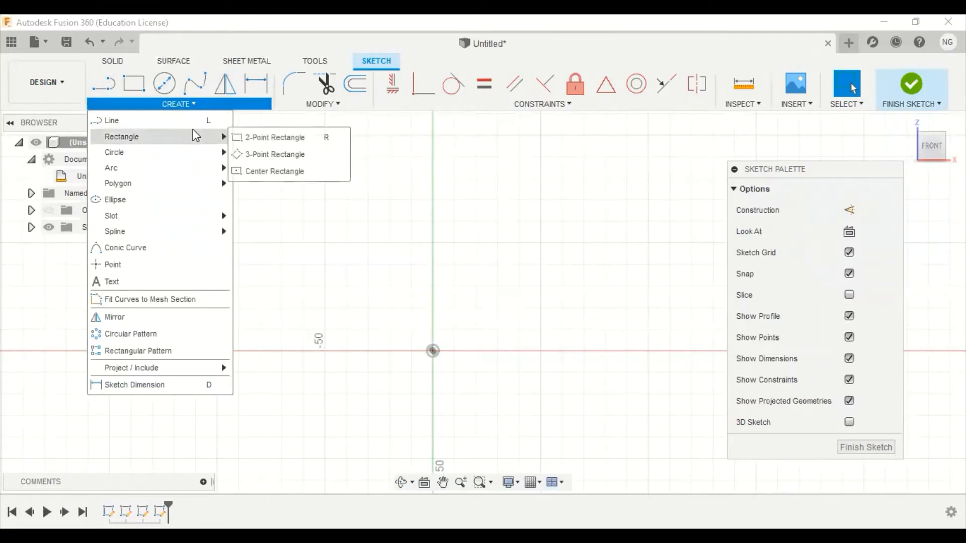
click(372, 146)
Sketch a line 100 mm long, sloping down at 45 degrees from a start point above and left of the origin
click(105, 85)
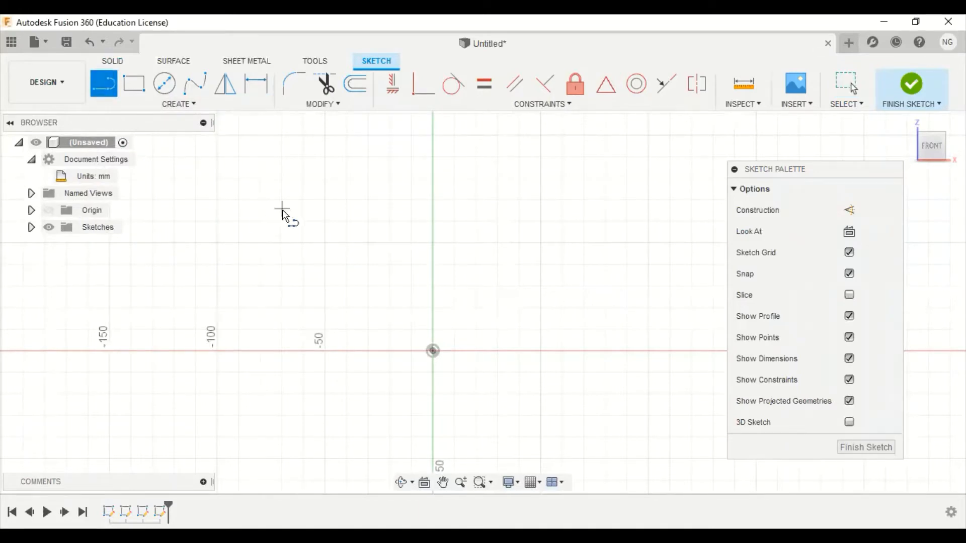
click(243, 189)
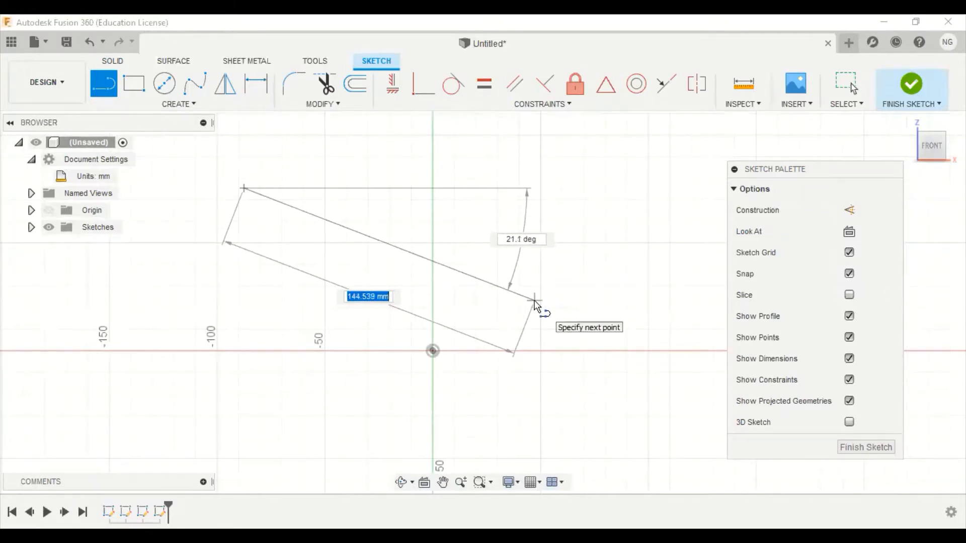
text(100)
key(Tab)
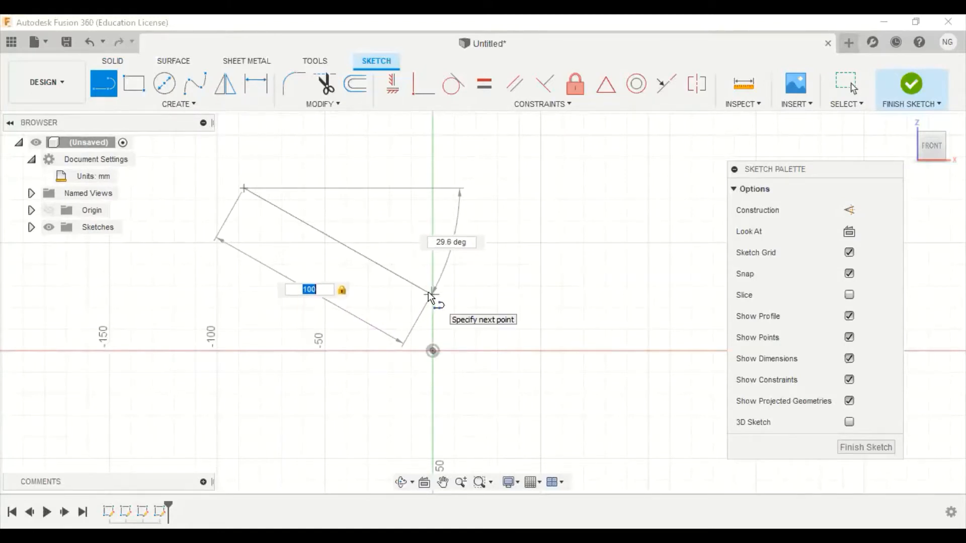
key(Tab)
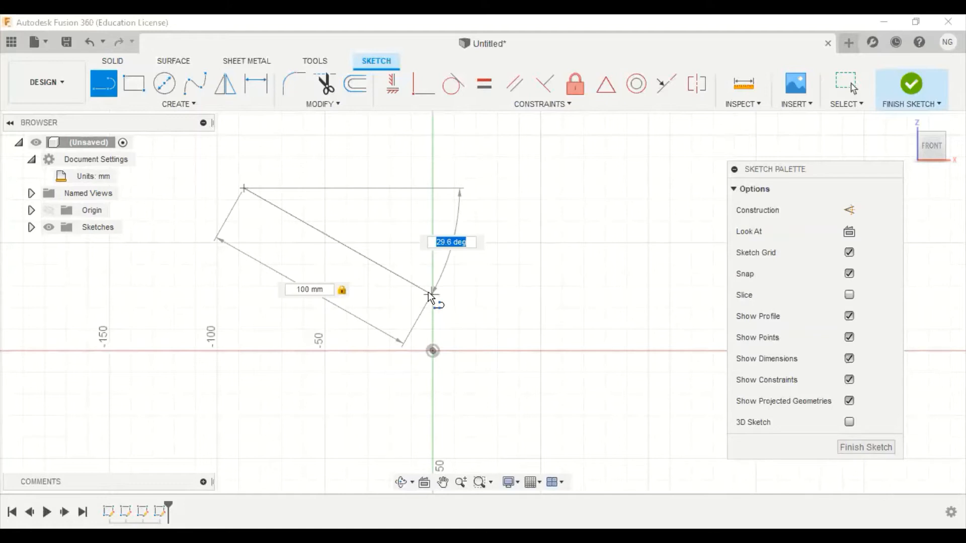
text(45)
key(Tab)
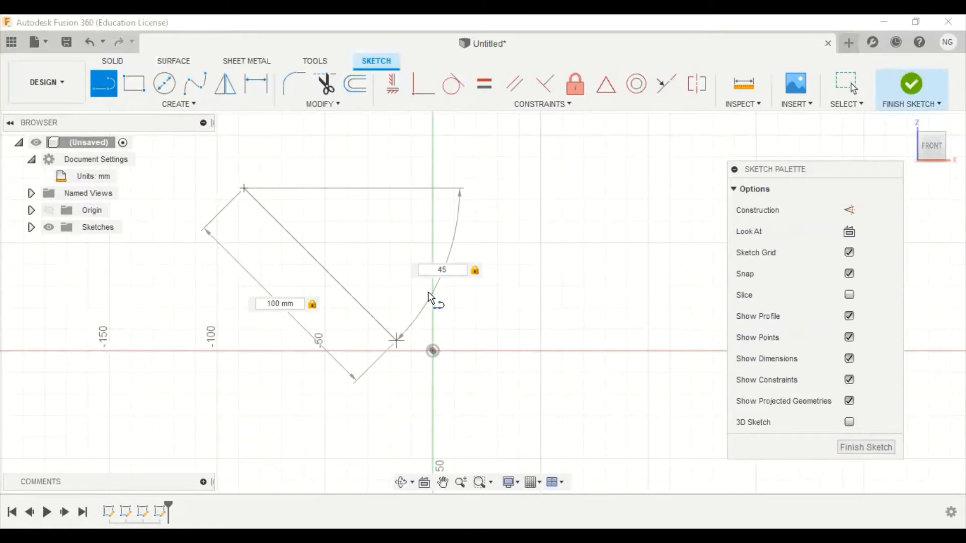
key(Return)
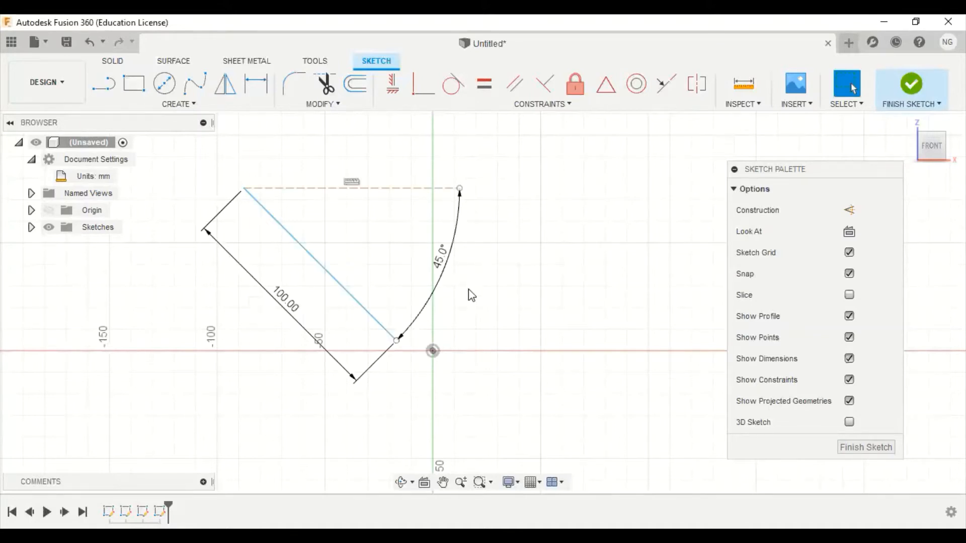
Delete the 45-degree angle dimension and the 100 mm length dimension from the sloped line
scroll(492, 281, up, 1)
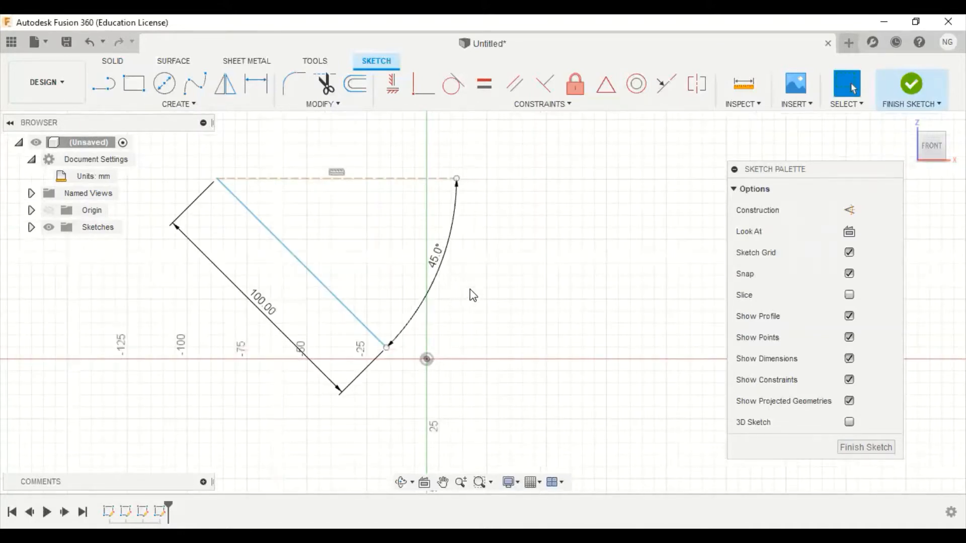
middle_drag(470, 294, 542, 298)
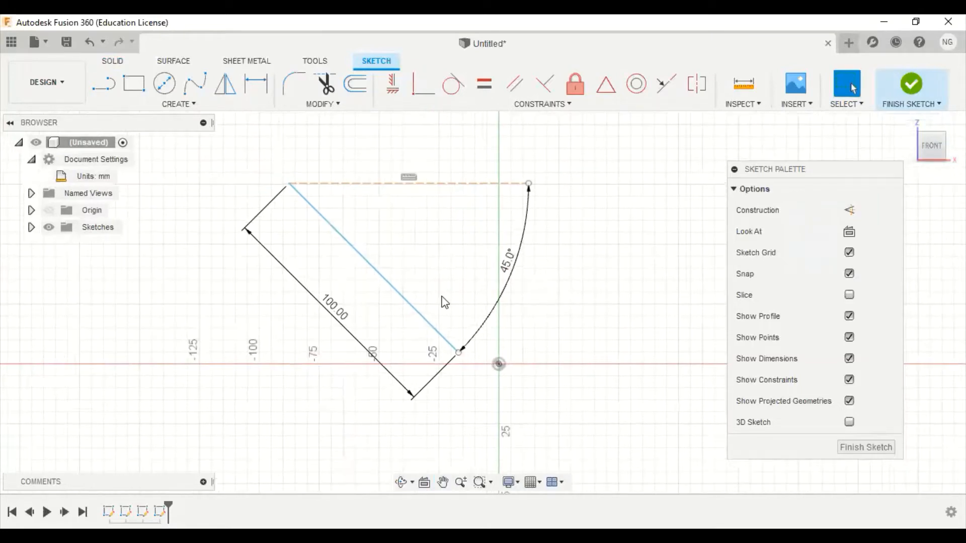
click(408, 293)
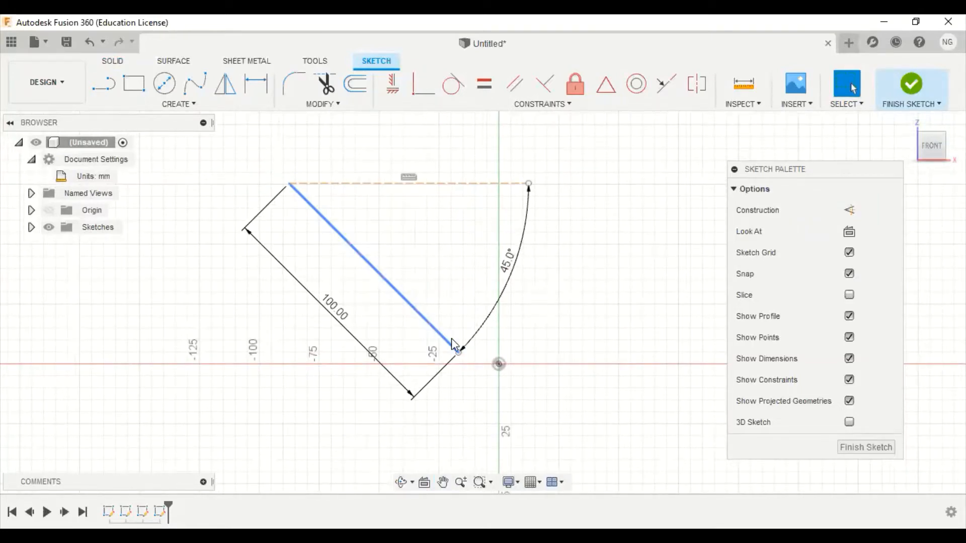
click(512, 272)
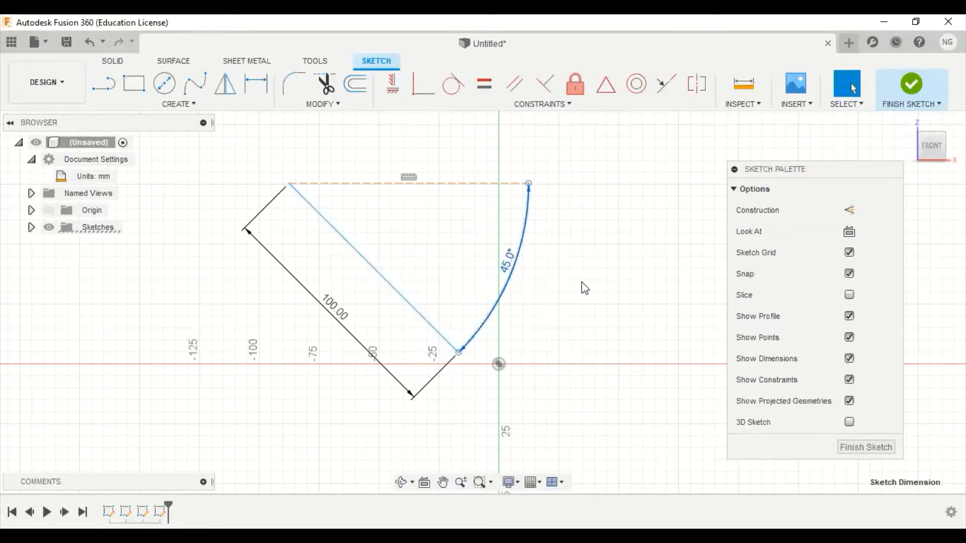
key(Delete)
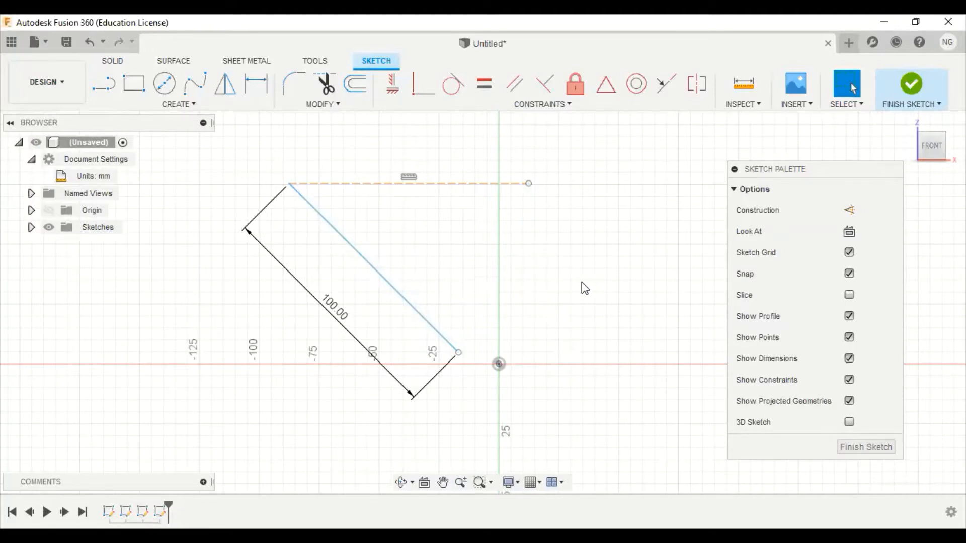
right_click(336, 322)
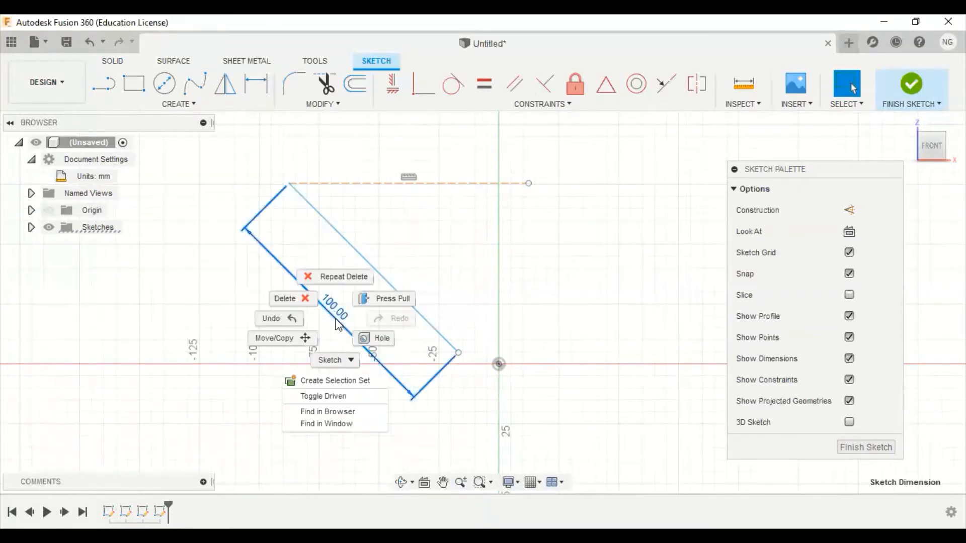
click(294, 297)
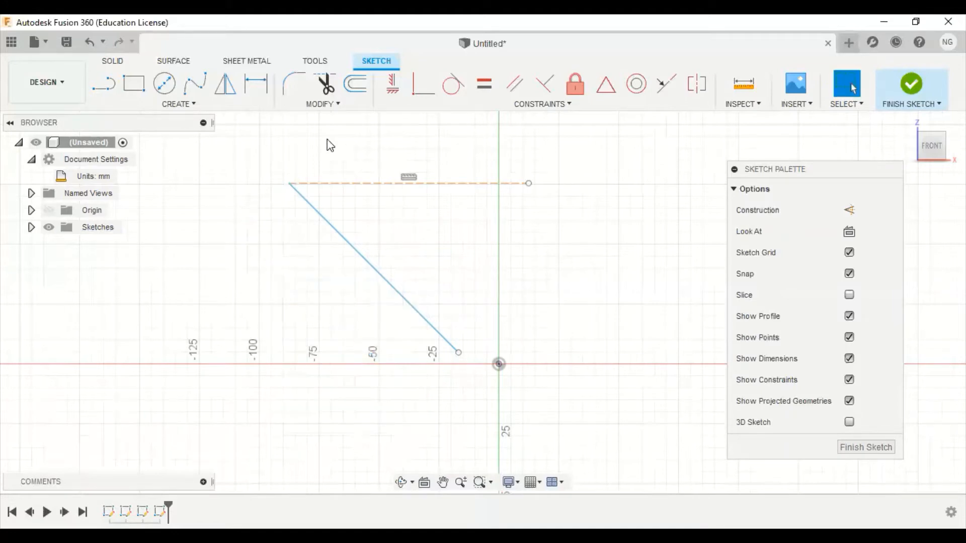
Dimension the length of the sloped line, placing the dimension below it, and set it to 120 mm
click(256, 89)
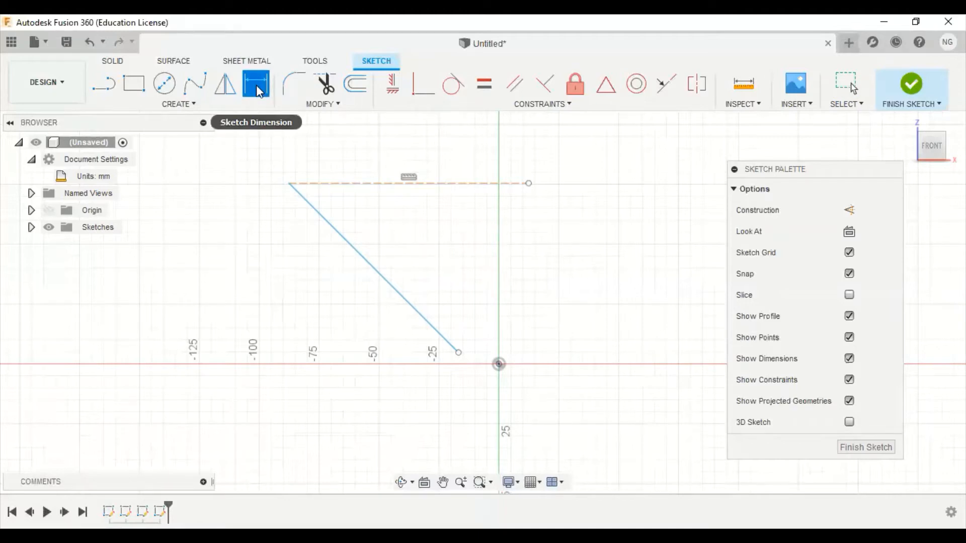
click(378, 275)
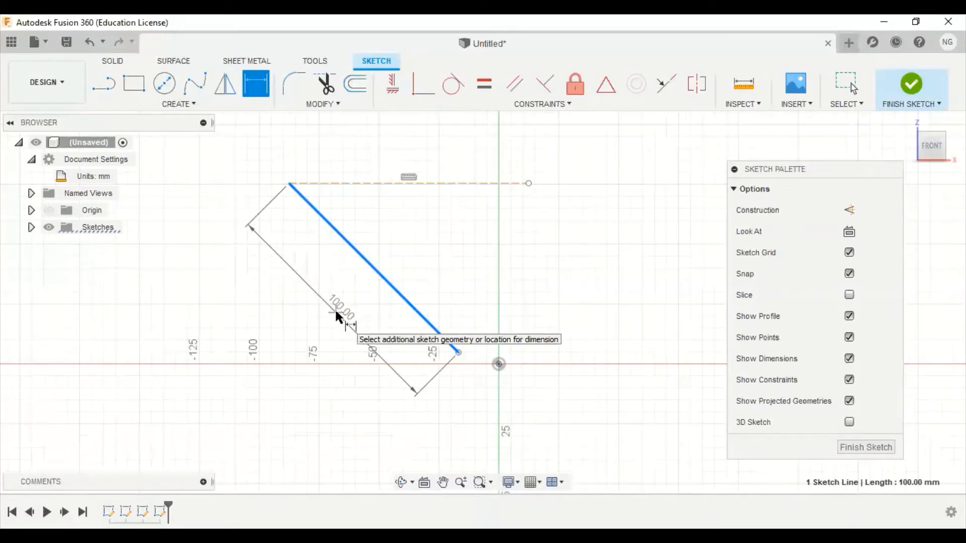
click(336, 312)
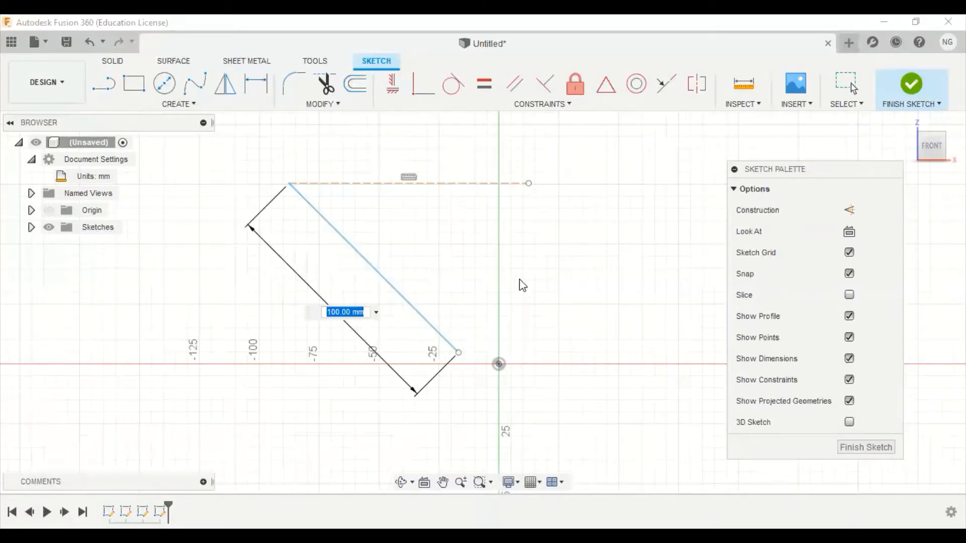
text(120)
key(Return)
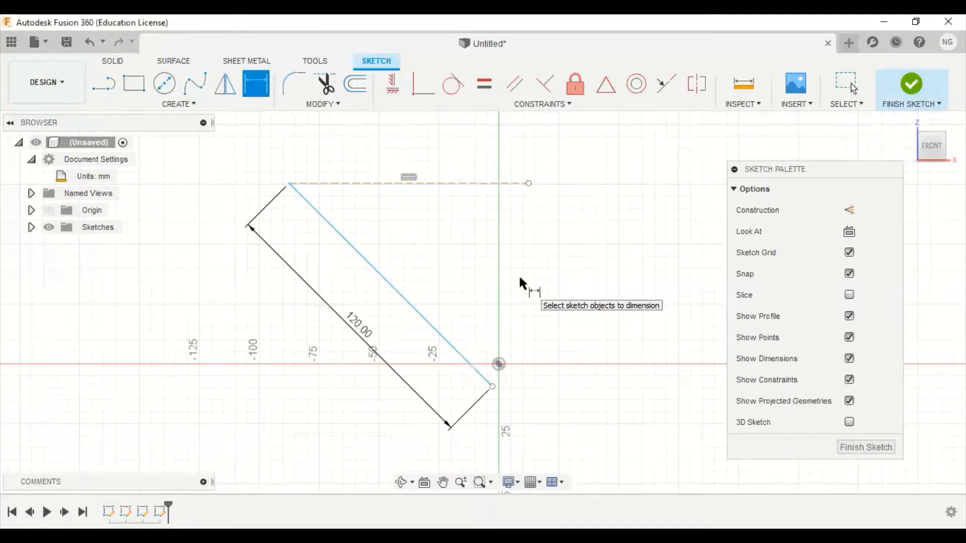
Set the sloped line's length dimension to 50 mm
double_click(362, 334)
text(50)
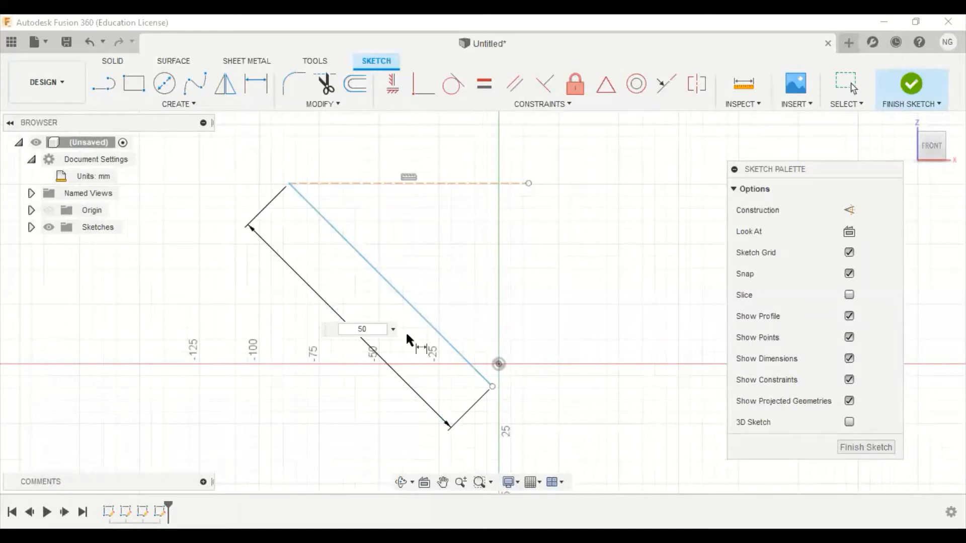
key(Return)
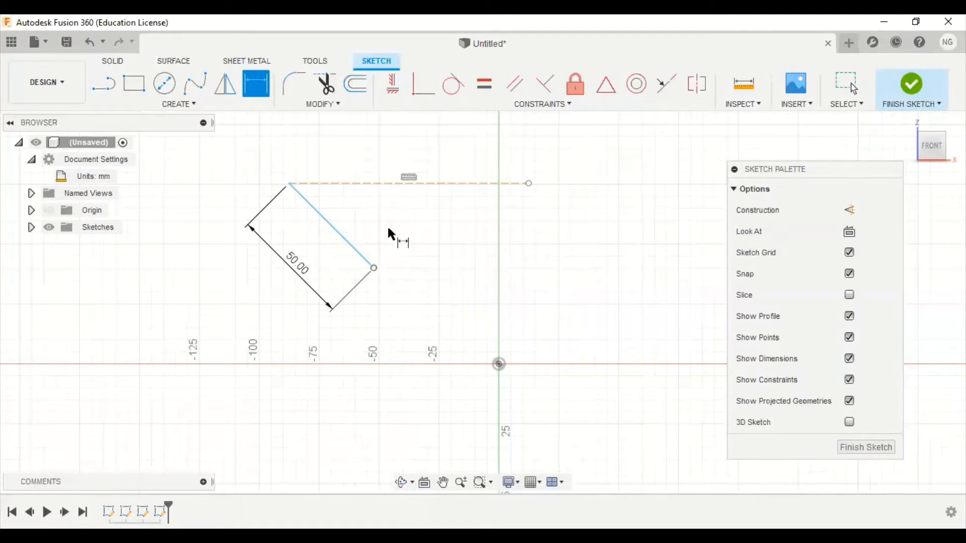
Delete the dashed horizontal construction line that starts at the sloped line's upper end
click(374, 267)
right_click(435, 187)
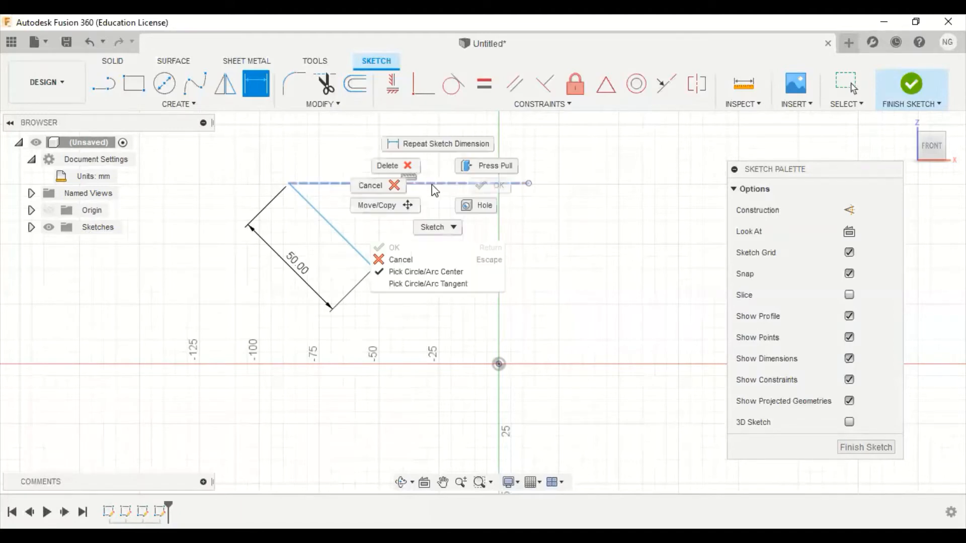
click(390, 164)
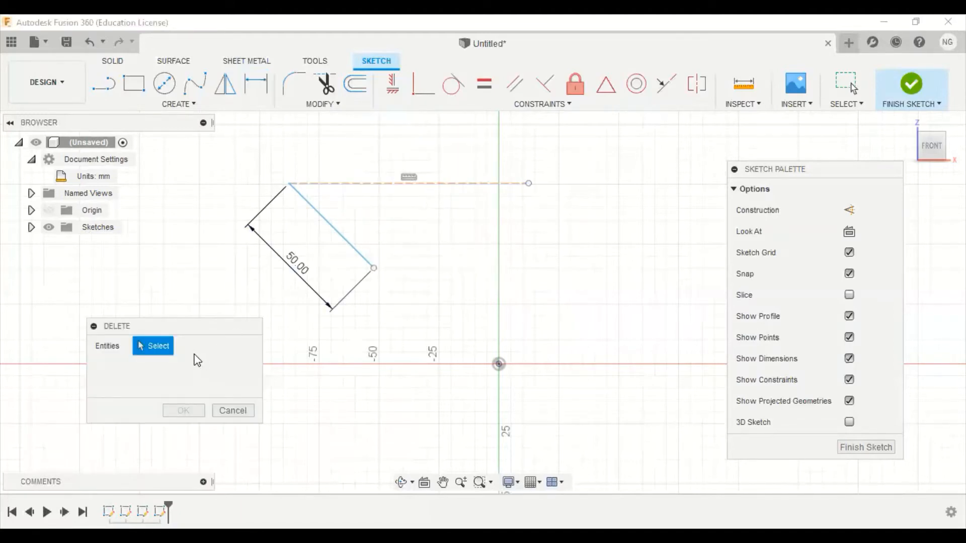
click(442, 184)
click(190, 414)
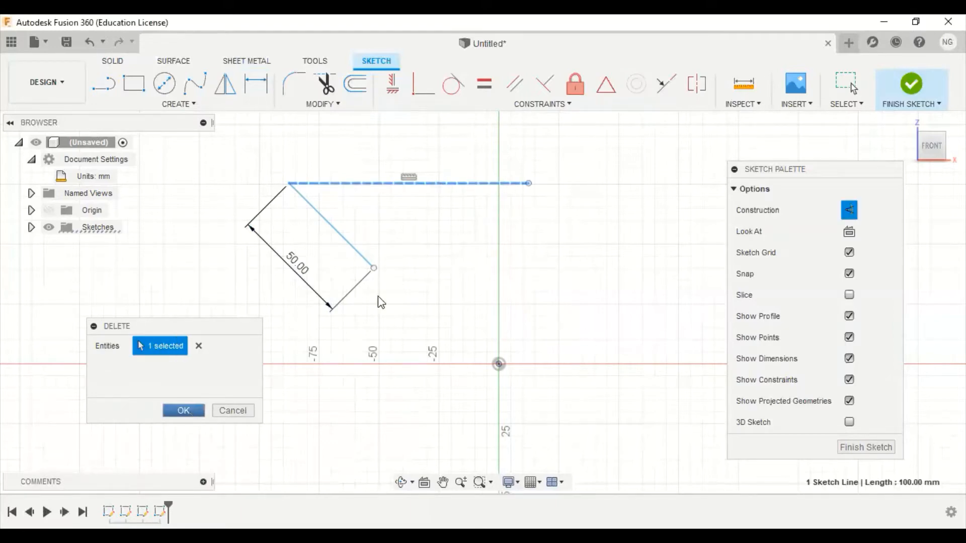
Move the sloped line closer to the origin and apply a Horizontal/Vertical constraint to it
mouse_move(374, 268)
mouse_down()
mouse_move(415, 233)
mouse_move(437, 294)
mouse_up()
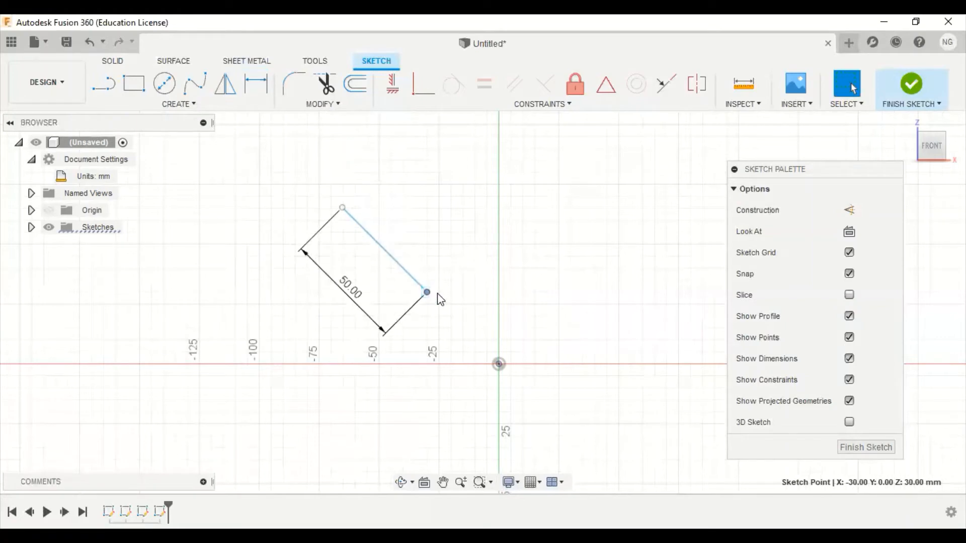
click(396, 262)
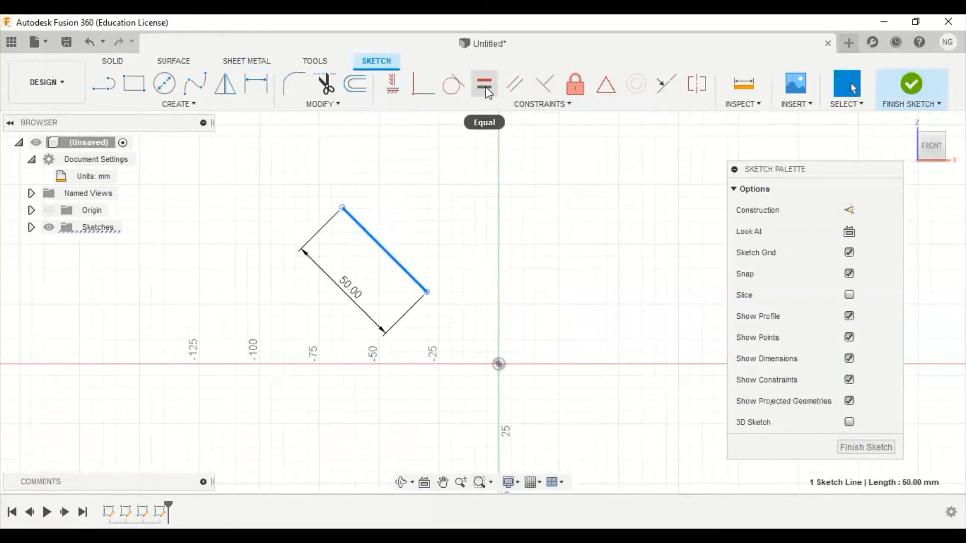
click(393, 86)
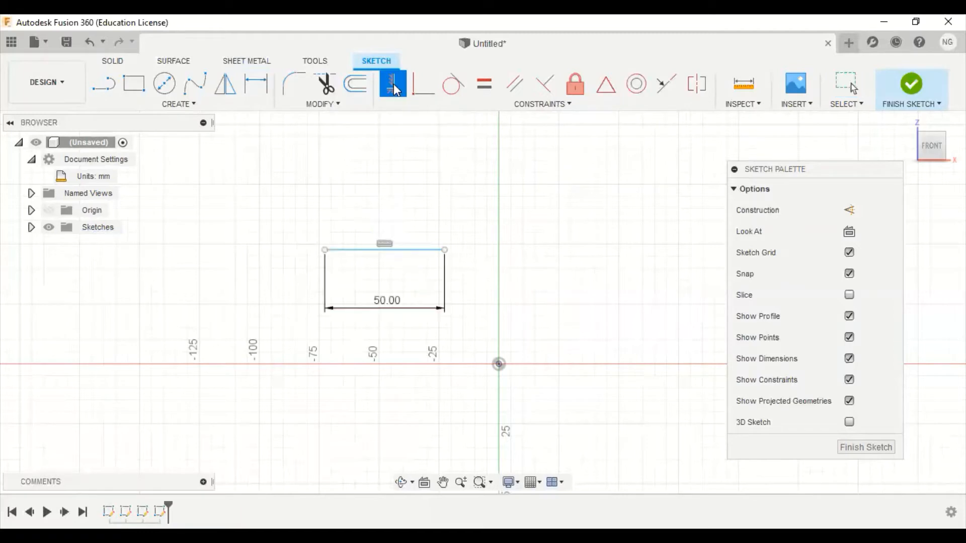
scroll(418, 248, up, 3)
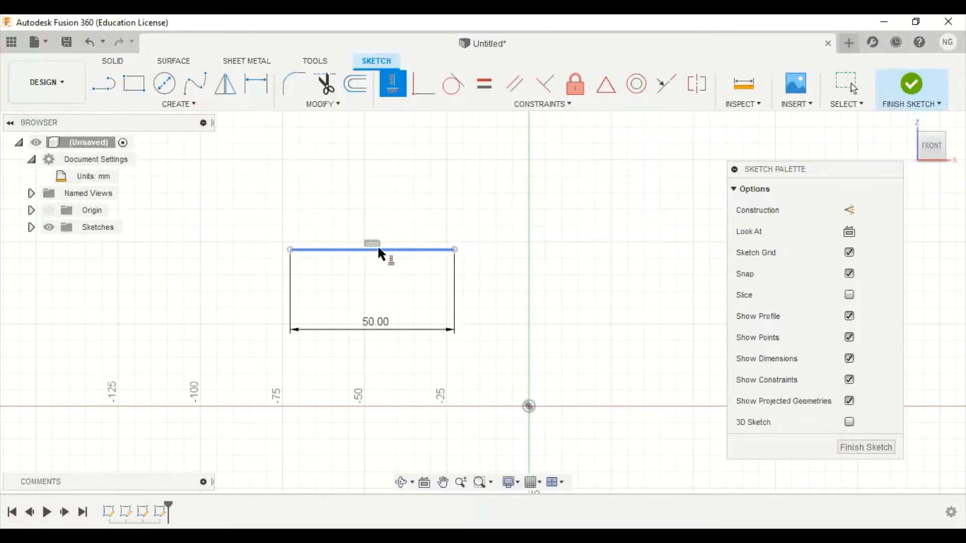
drag(240, 187, 498, 350)
key(Escape)
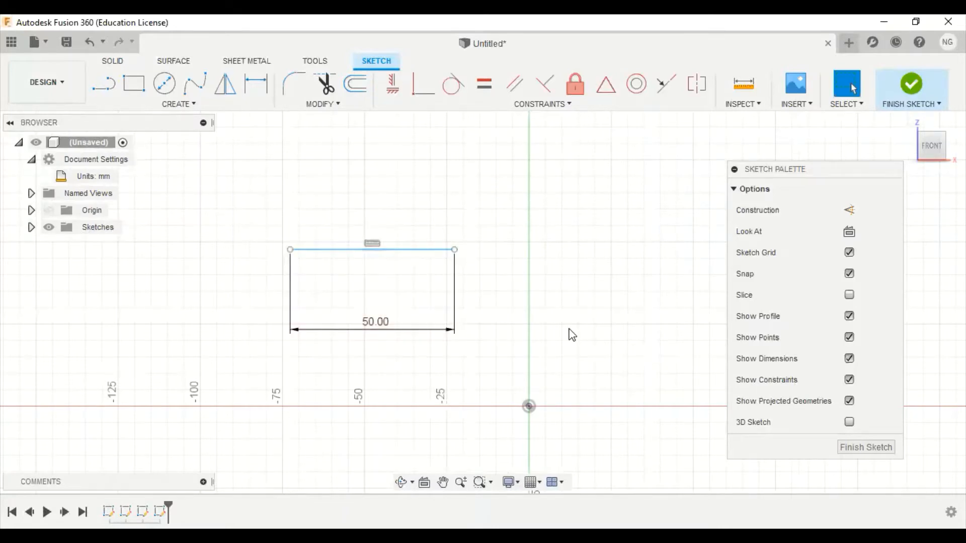
Delete the horizontal line together with its 50 mm dimension
scroll(498, 278, up, 1)
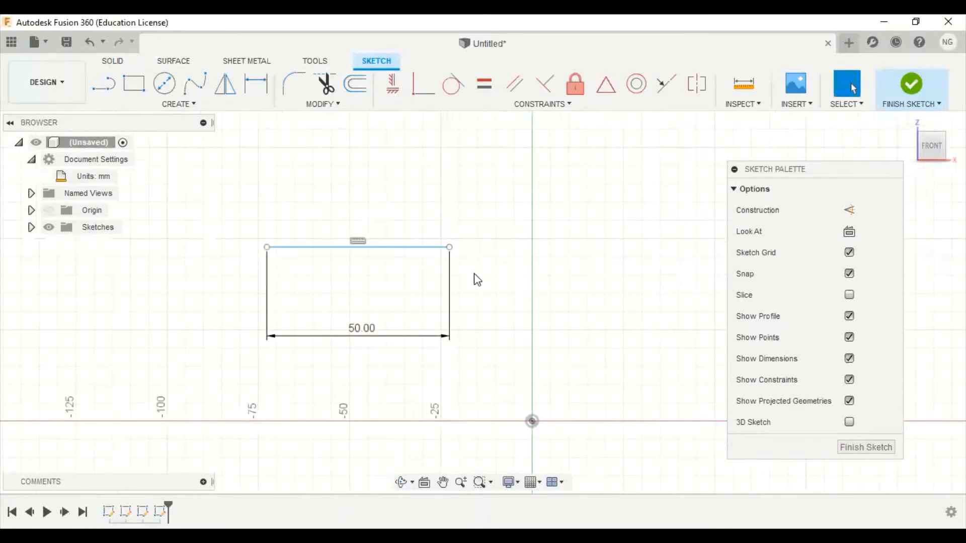
middle_drag(563, 291, 633, 313)
drag(276, 202, 591, 415)
key(Delete)
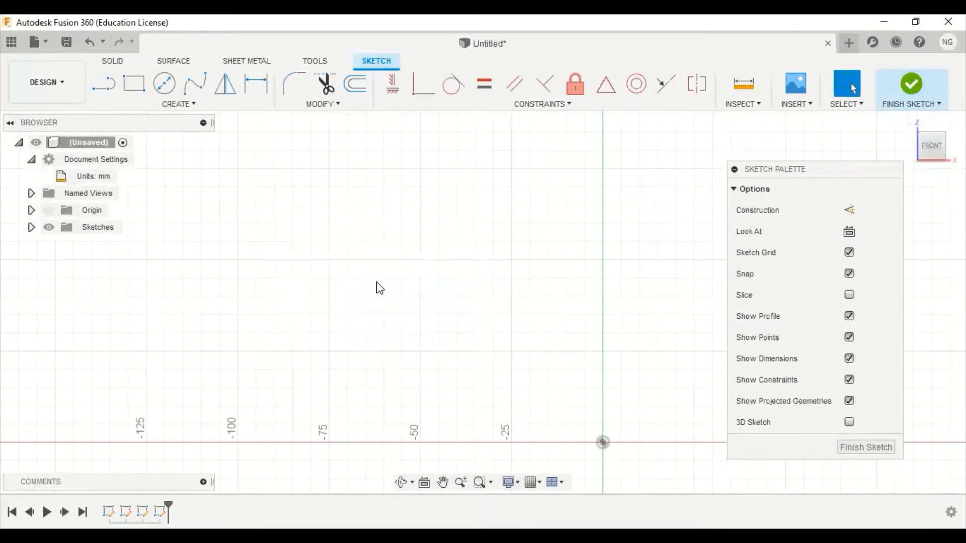
Sketch a two-point rectangle about 81 mm wide and 51 mm high, above and left of the origin
click(136, 87)
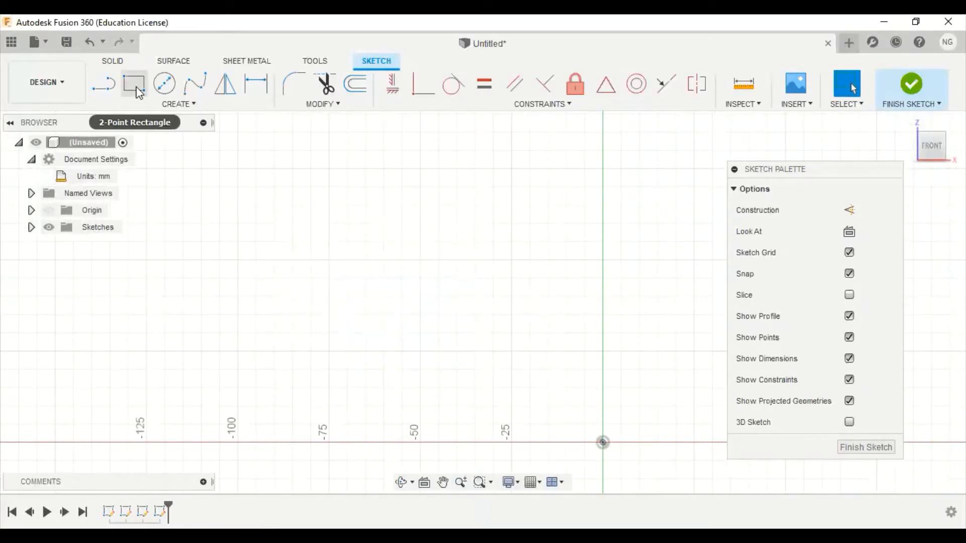
click(265, 190)
click(560, 377)
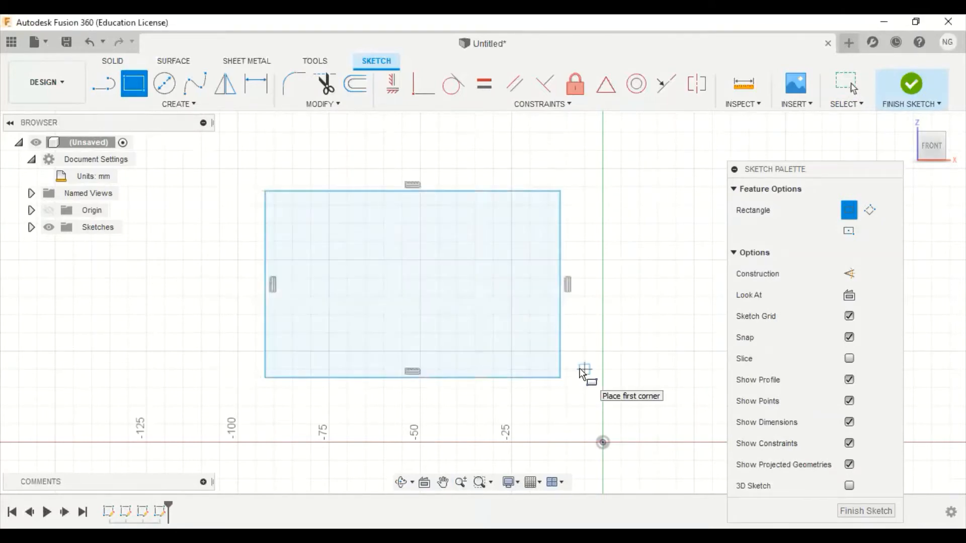
key(Escape)
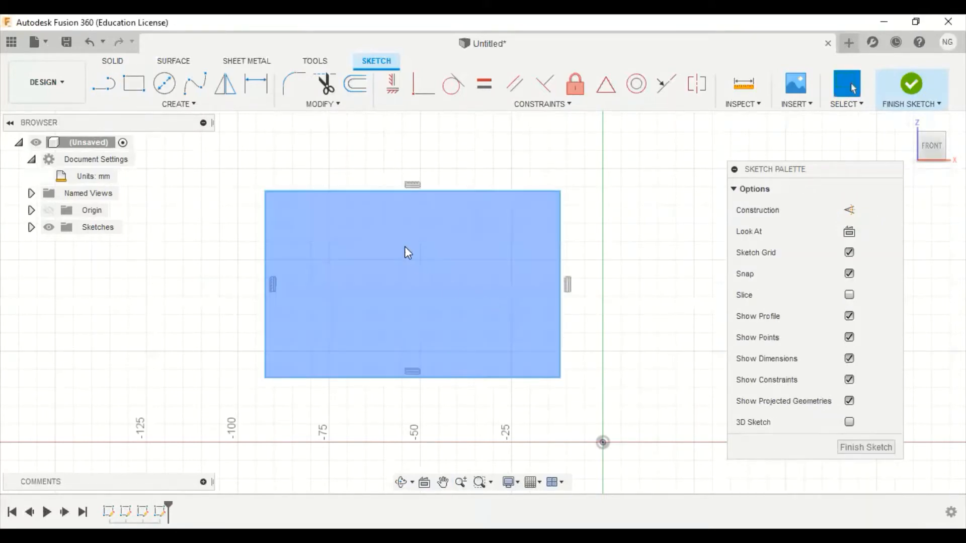
Dimension the rectangle's left side and set its height to 60 mm
click(256, 84)
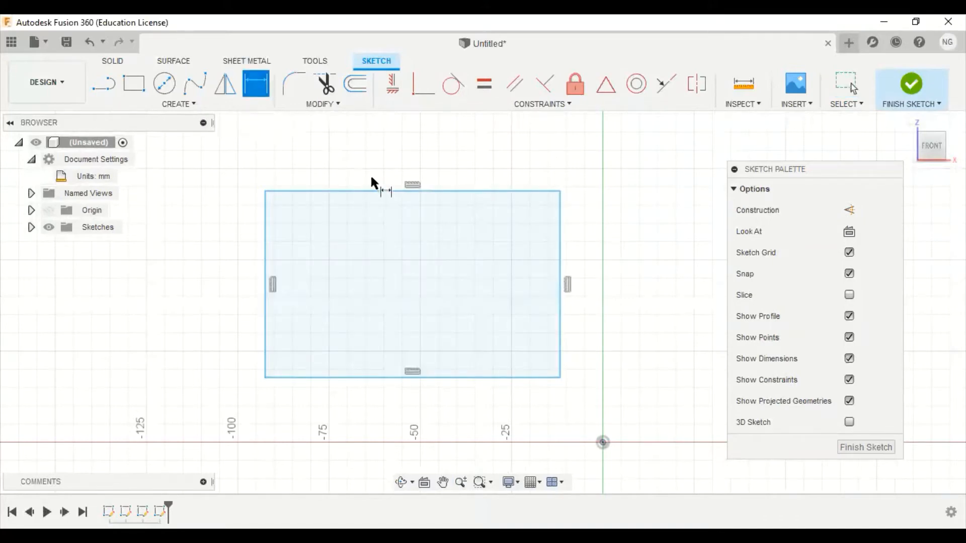
click(265, 285)
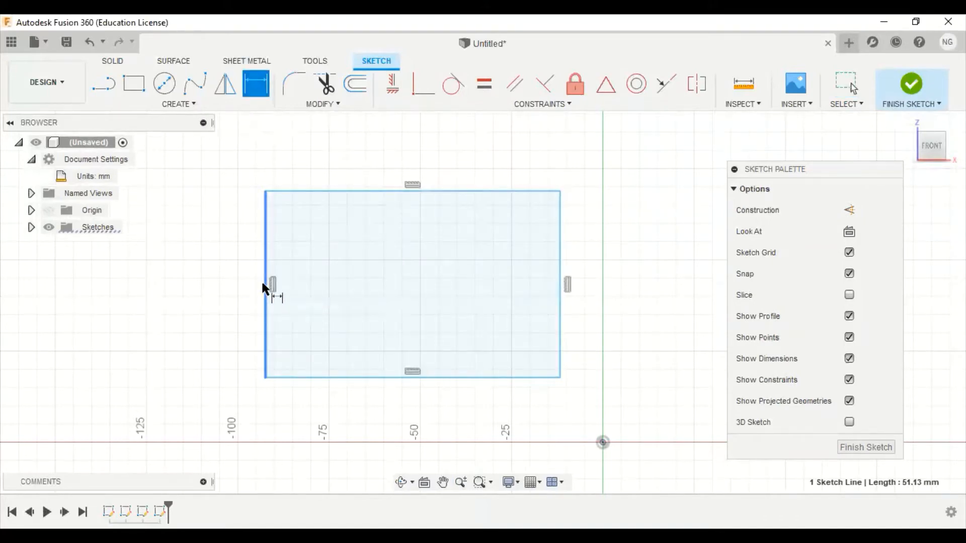
click(216, 295)
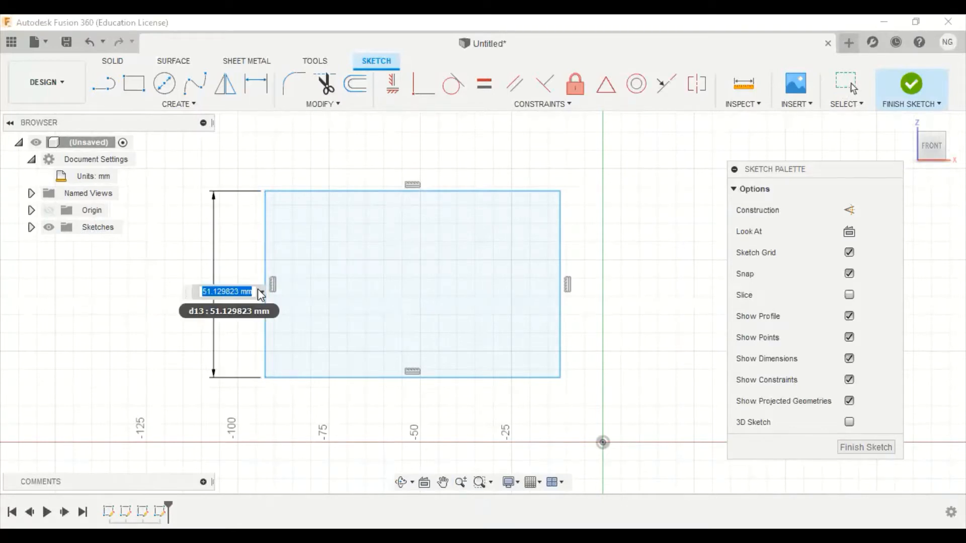
text(60)
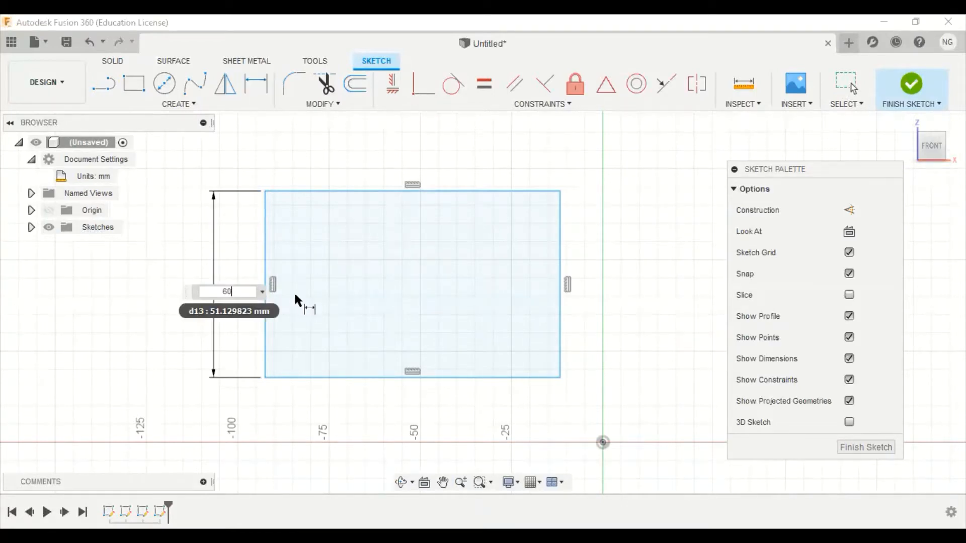
key(Return)
Dimension the rectangle's top edge and set its width to 100 mm
click(409, 191)
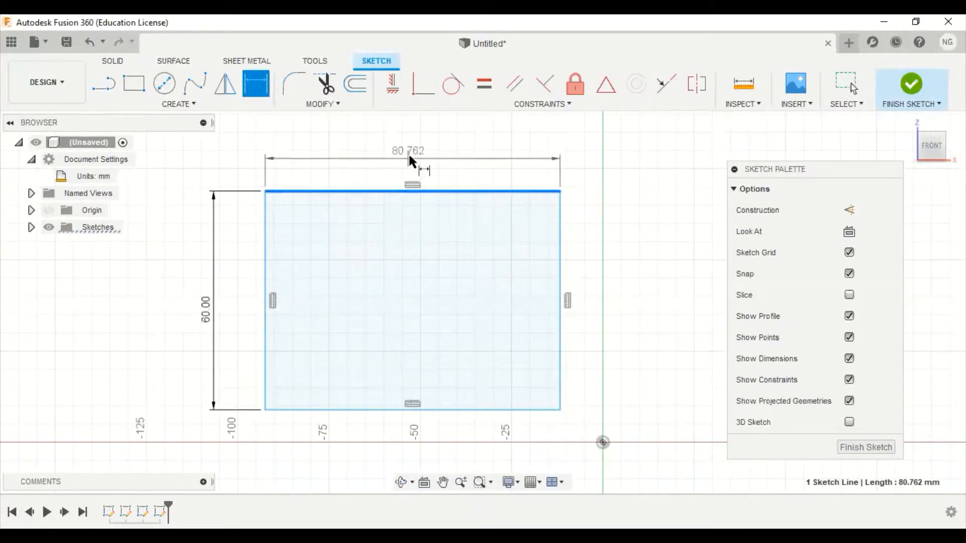
click(432, 158)
text(1)
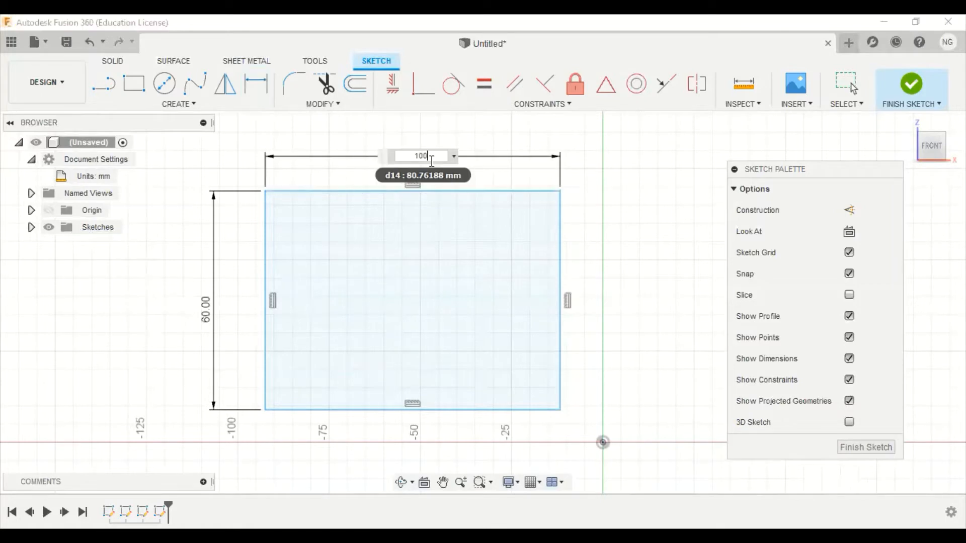
text(00)
key(Return)
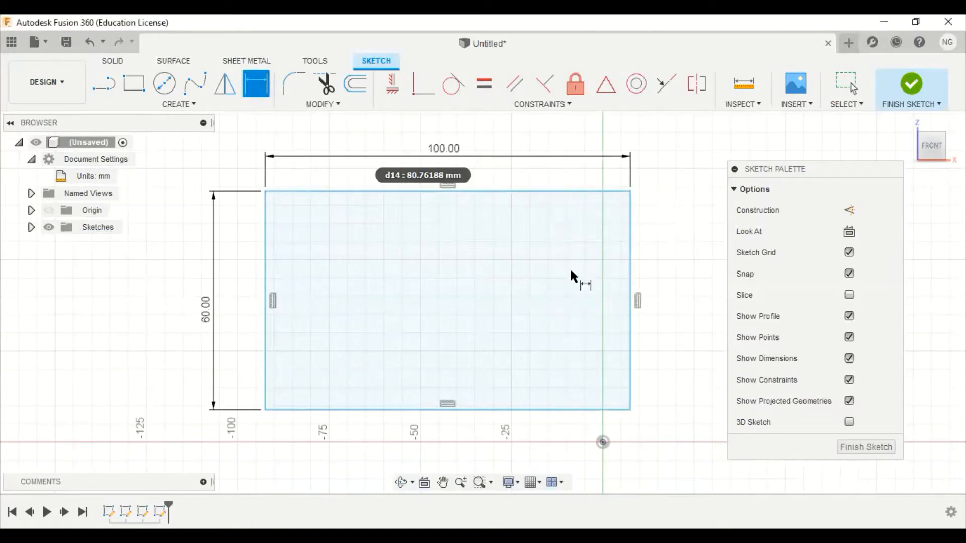
key(Escape)
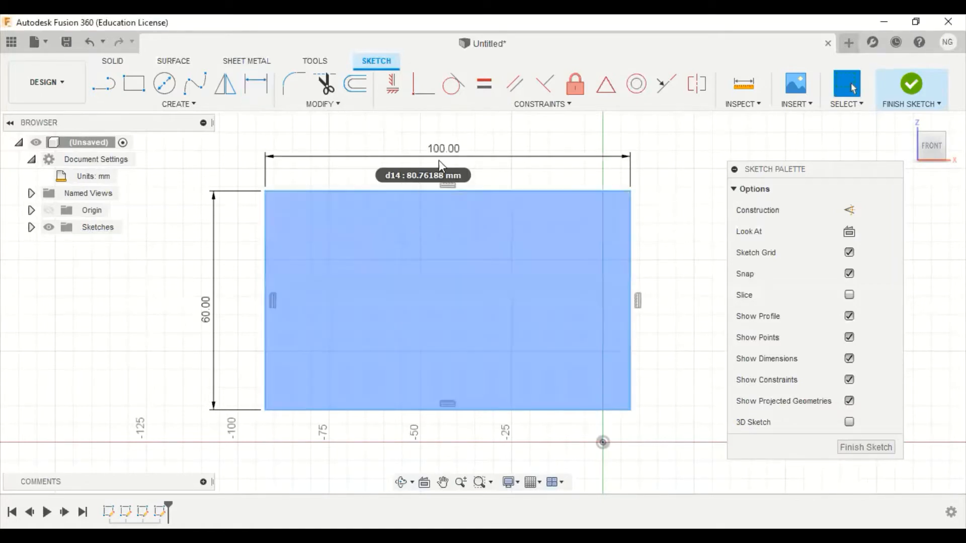
Change the rectangle's existing dimensions to a width of 60 mm and a height of 30 mm
double_click(445, 156)
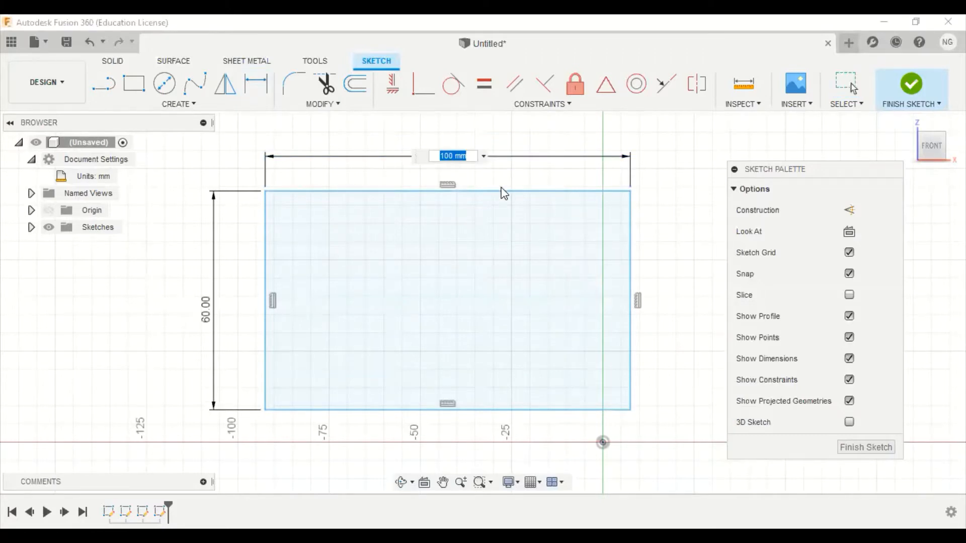
text(60)
key(Return)
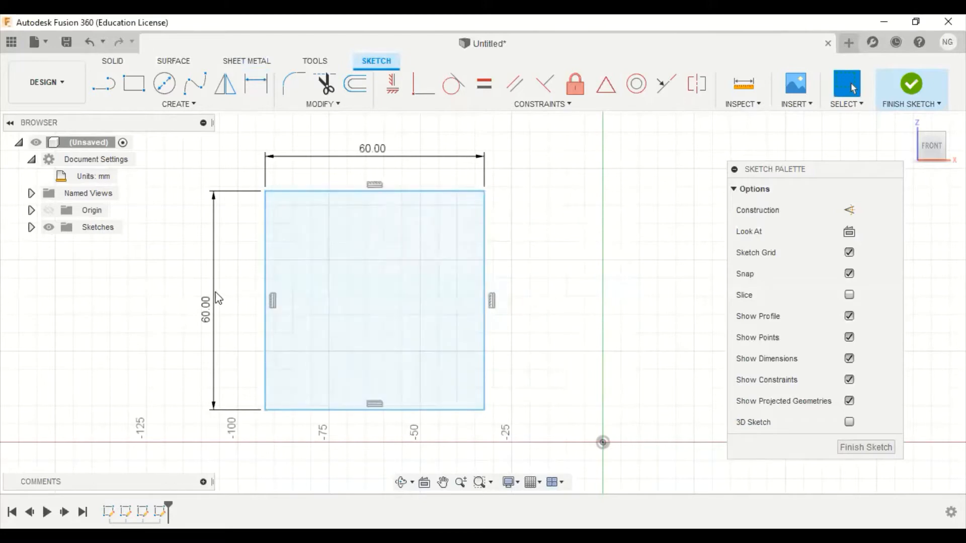
double_click(209, 307)
text(30)
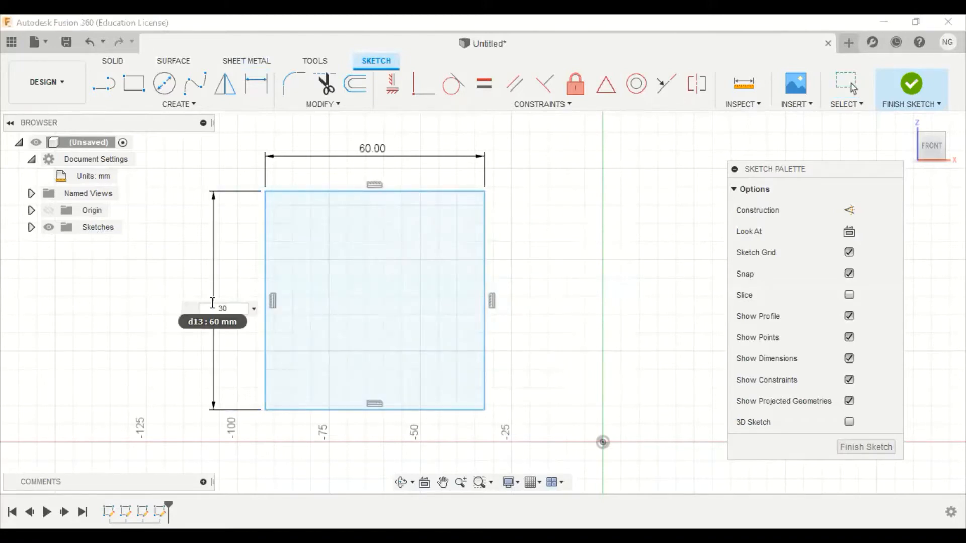
key(Return)
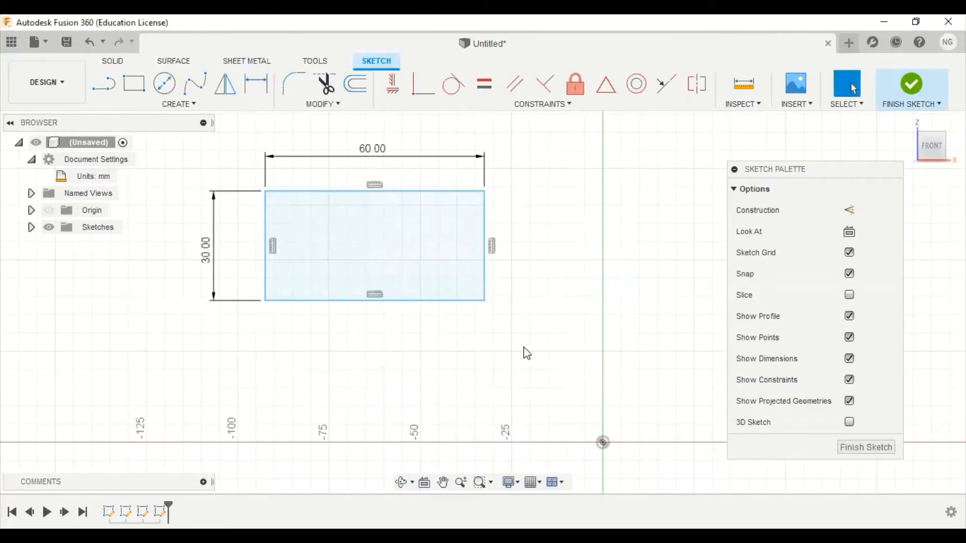
Delete the whole rectangle along with its dimensions and constraints
middle_drag(553, 282, 568, 318)
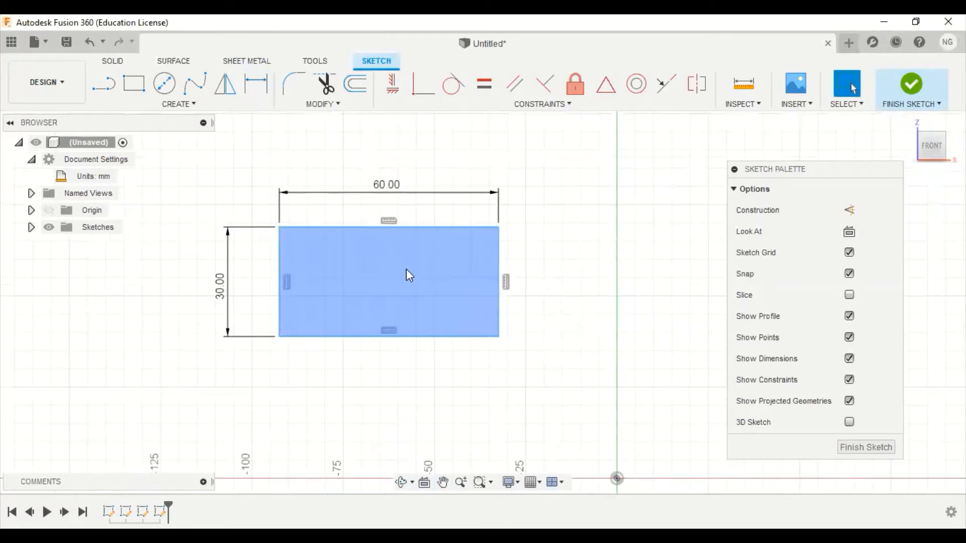
drag(195, 159, 544, 388)
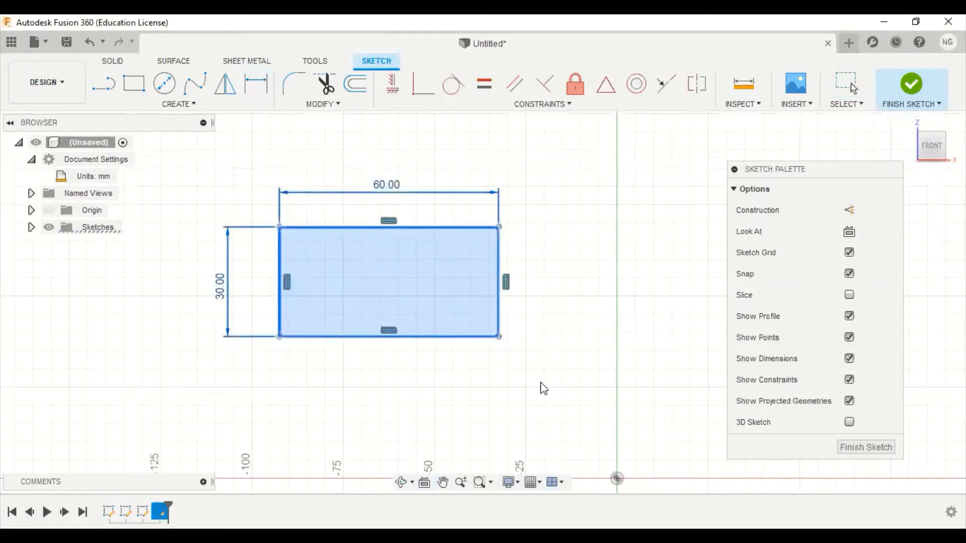
key(Delete)
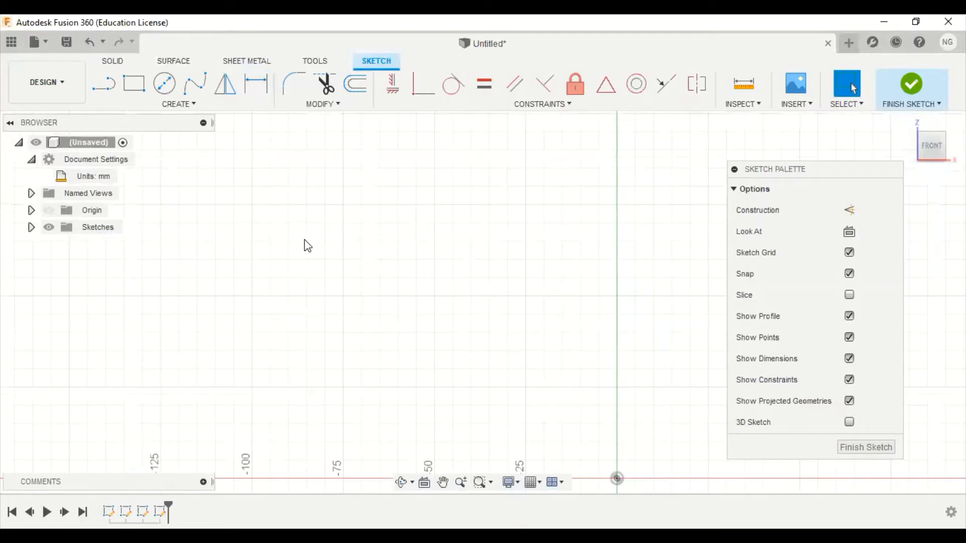
Sketch a center-diameter circle about 77 mm in diameter, up and left of the origin
click(164, 83)
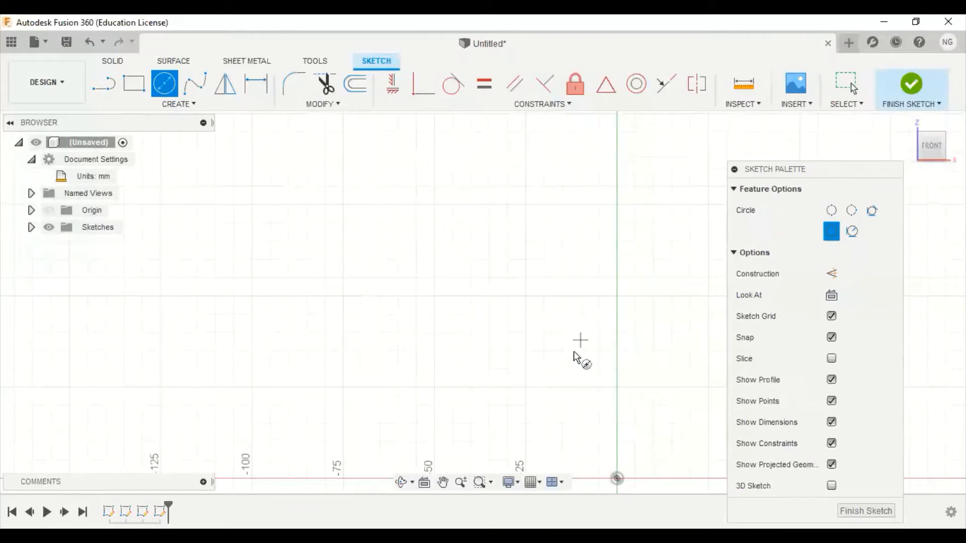
click(442, 290)
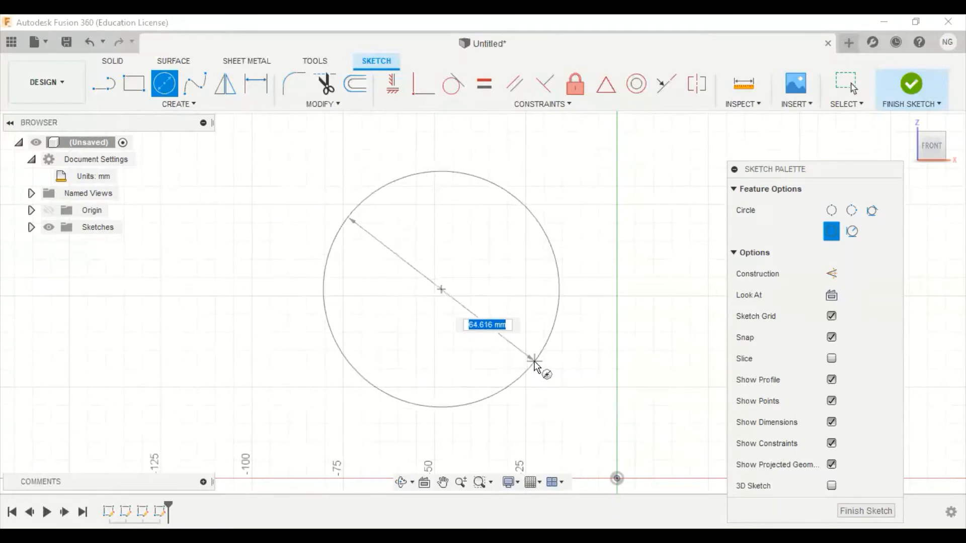
click(553, 374)
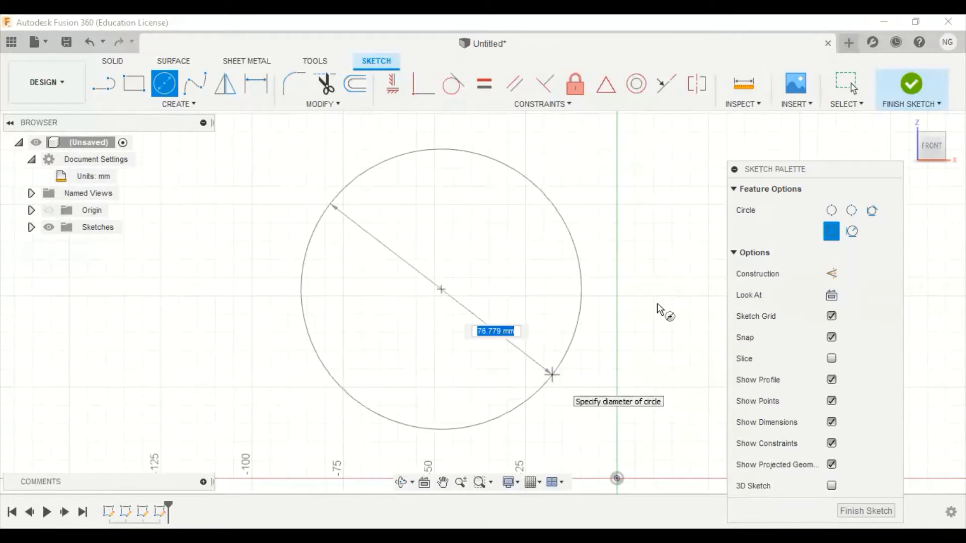
key(Escape)
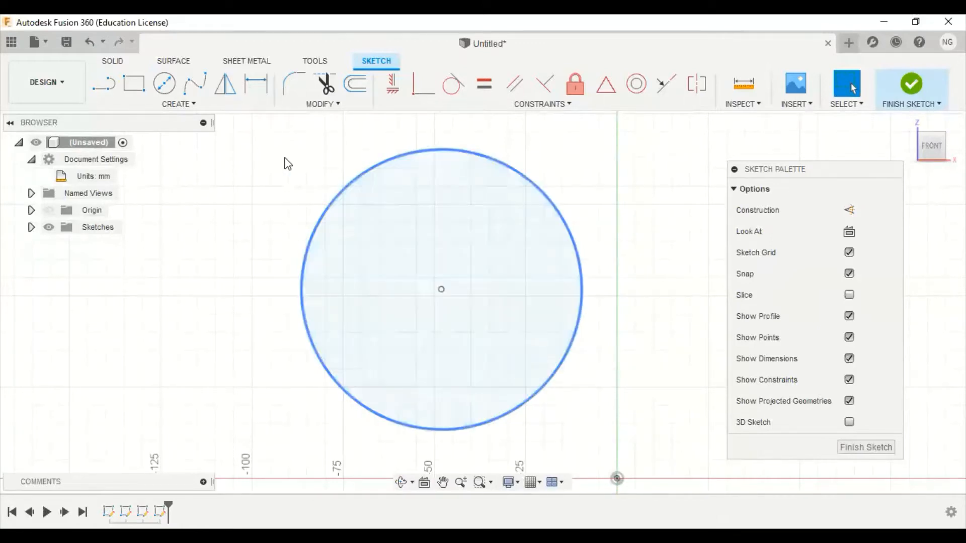
Dimension the circle's diameter and set it to 50 mm
click(255, 85)
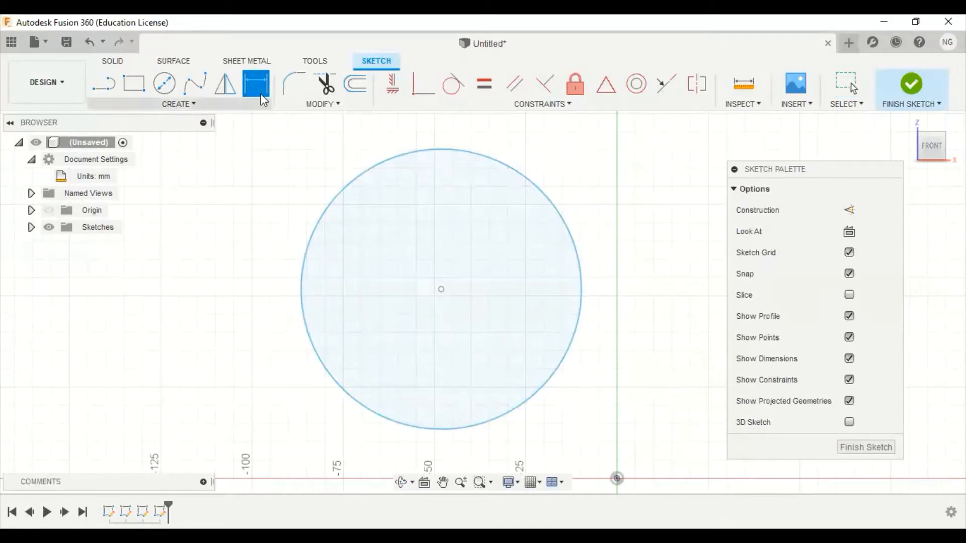
click(299, 291)
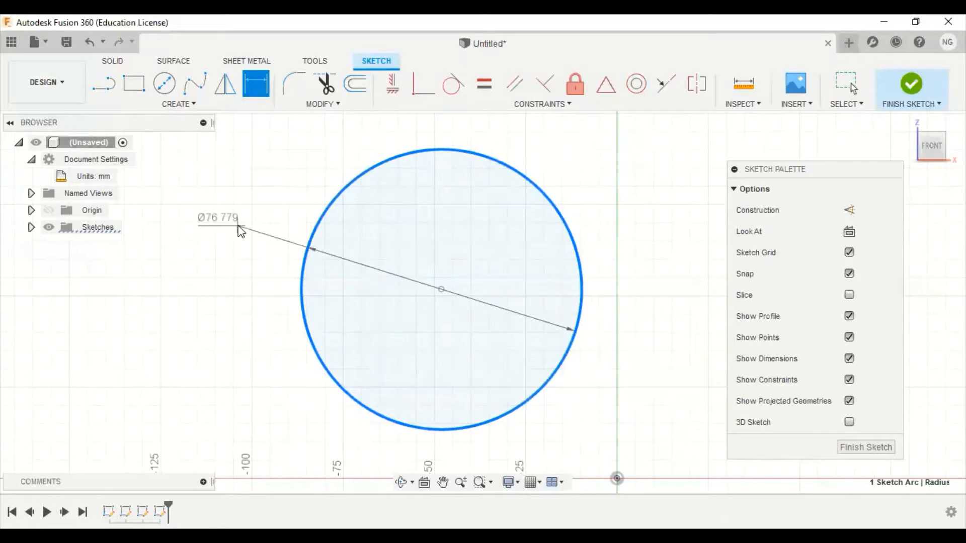
click(241, 230)
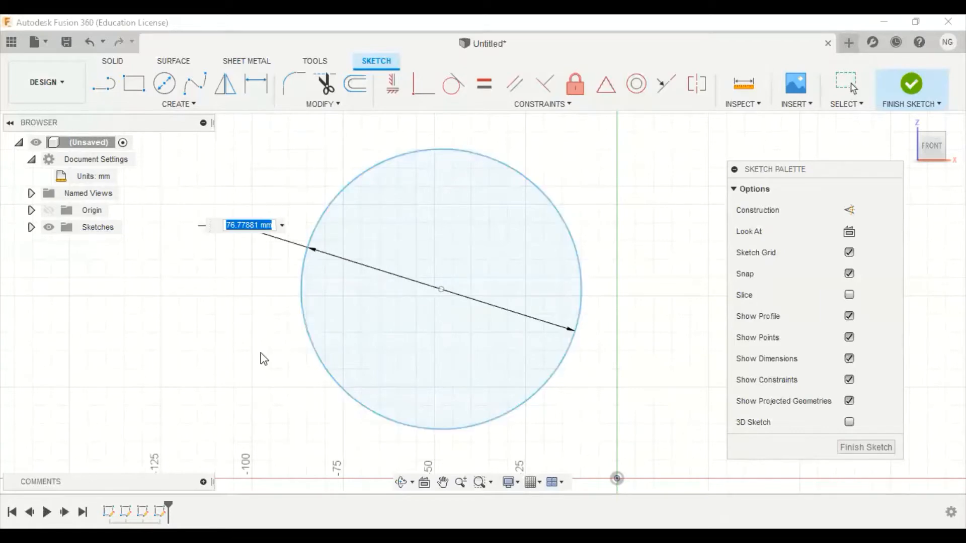
text(50)
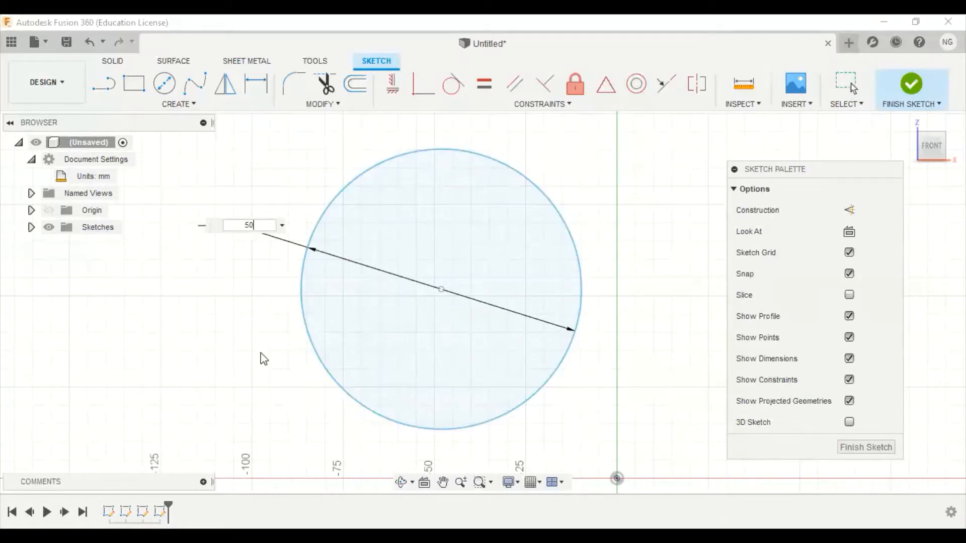
key(Return)
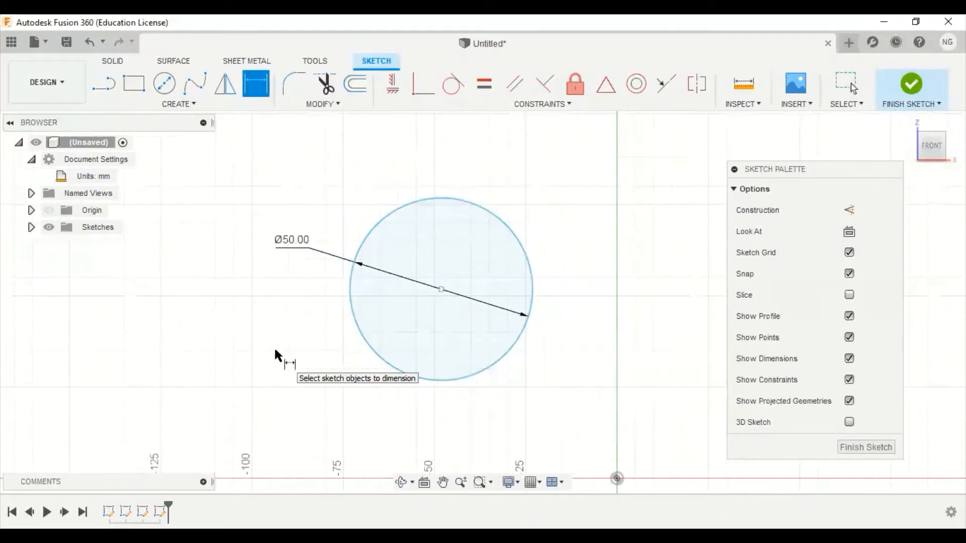
click(441, 289)
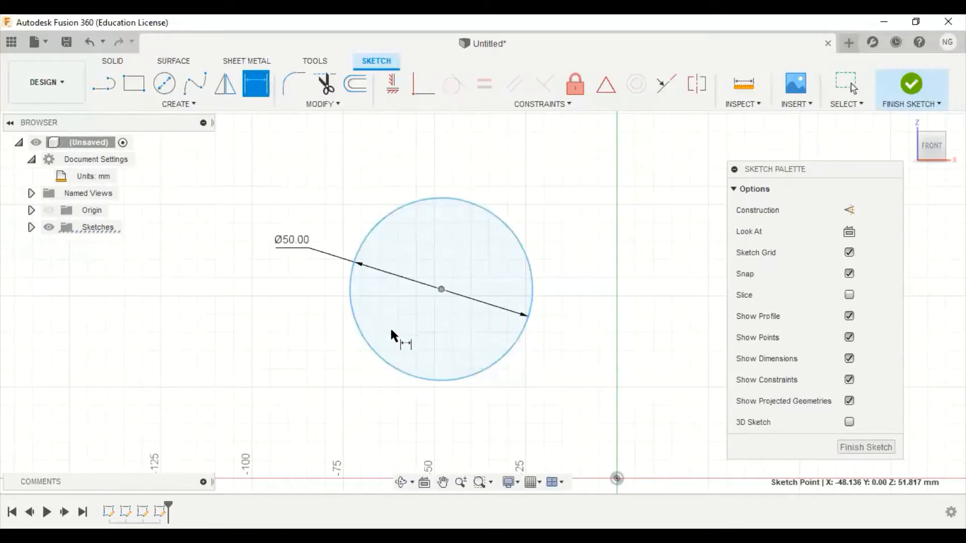
click(439, 289)
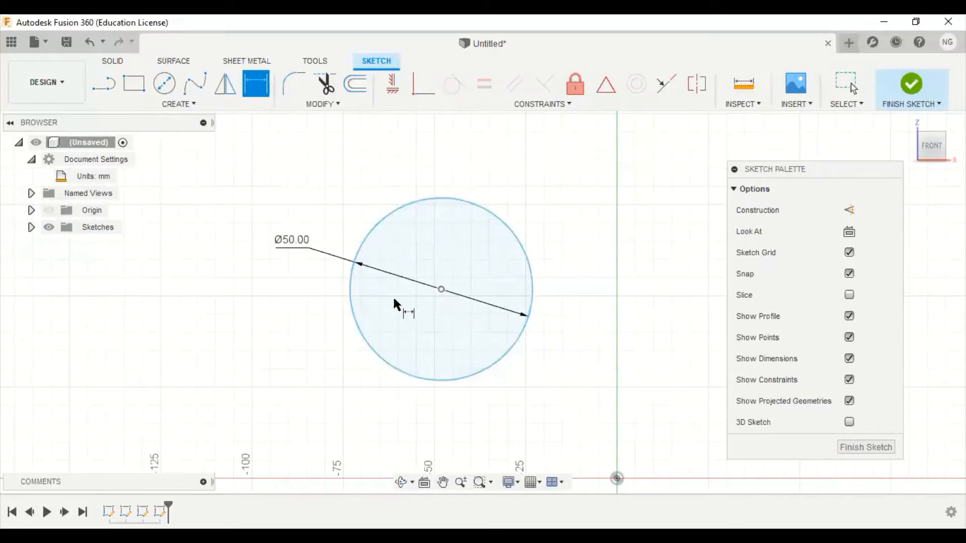
click(353, 312)
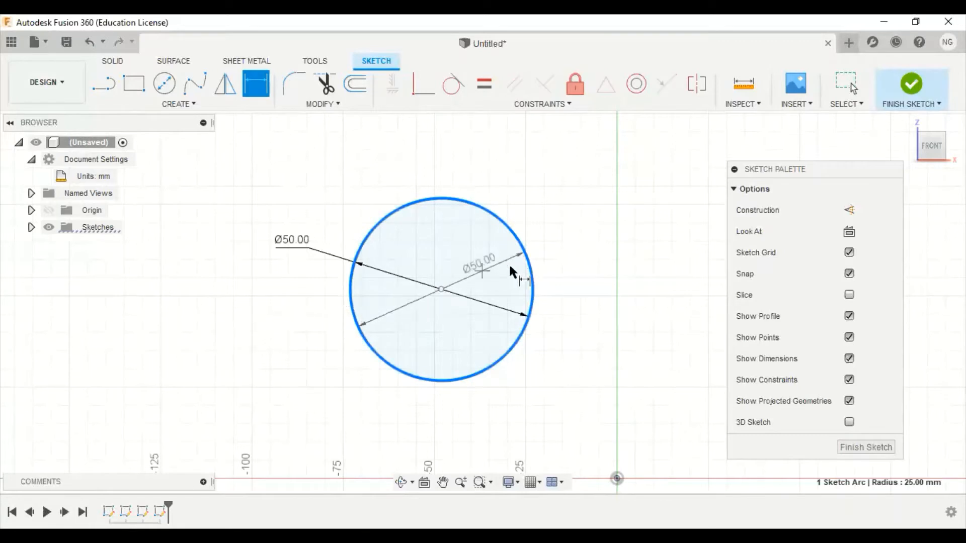
key(Escape)
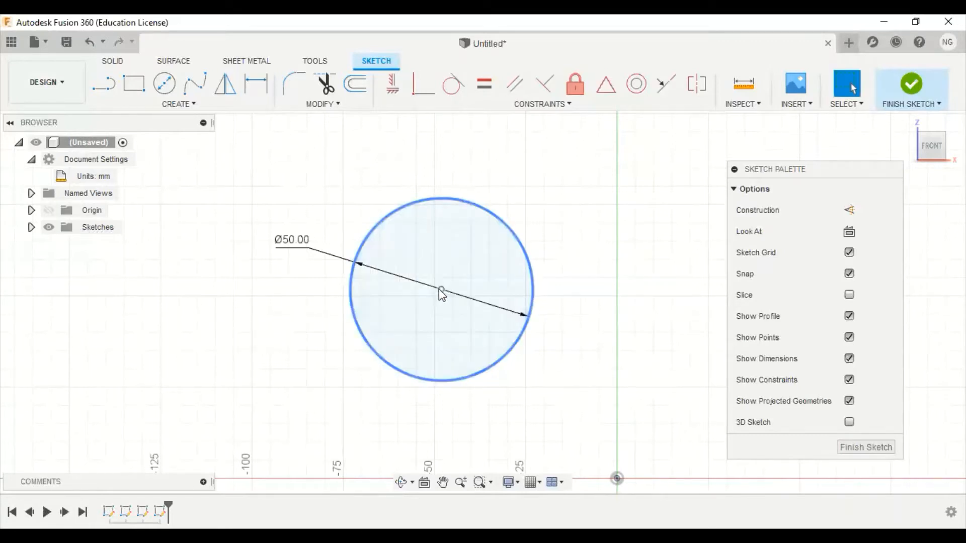
Move the circle's center point to about X -55, Z 50 mm and delete the circle's diameter dimension
mouse_move(440, 293)
mouse_down()
mouse_move(314, 315)
mouse_move(391, 326)
mouse_move(422, 294)
mouse_up()
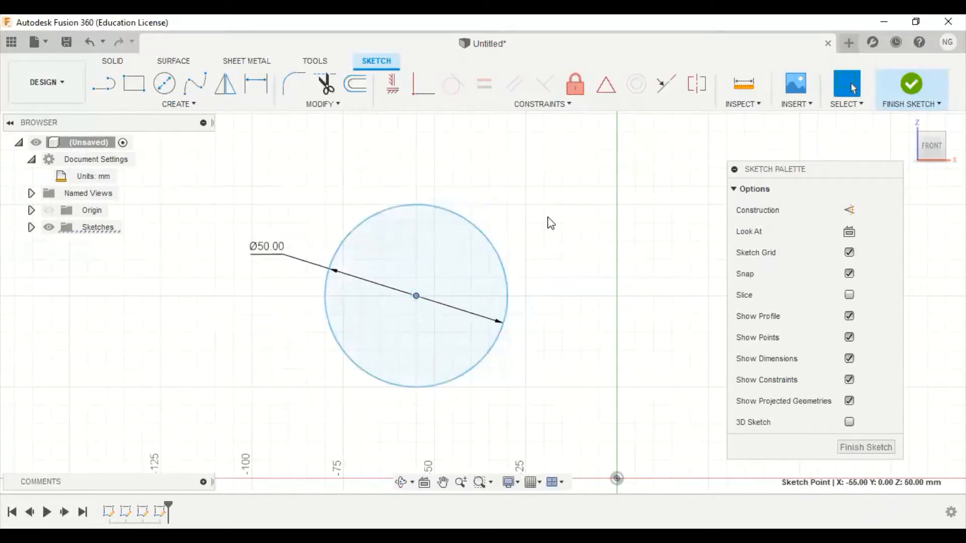
click(276, 248)
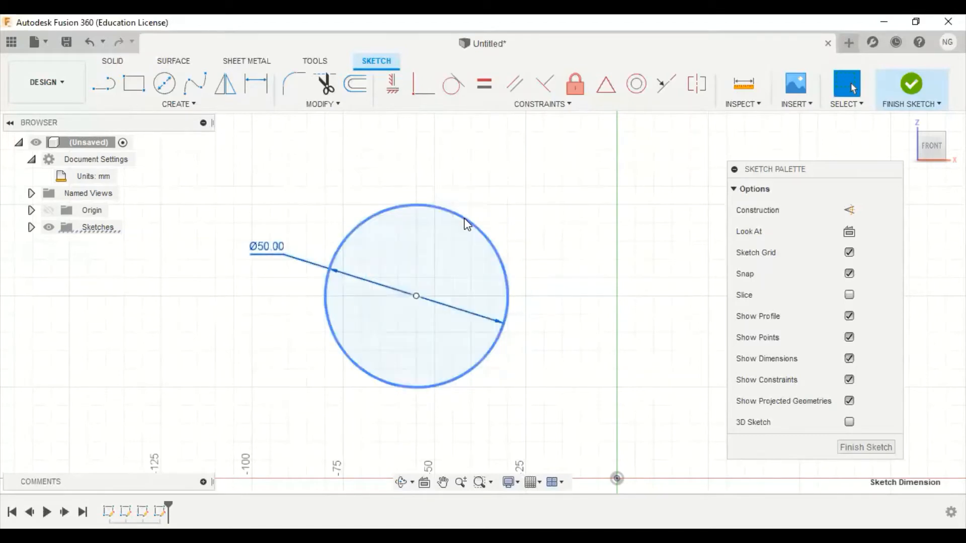
key(Delete)
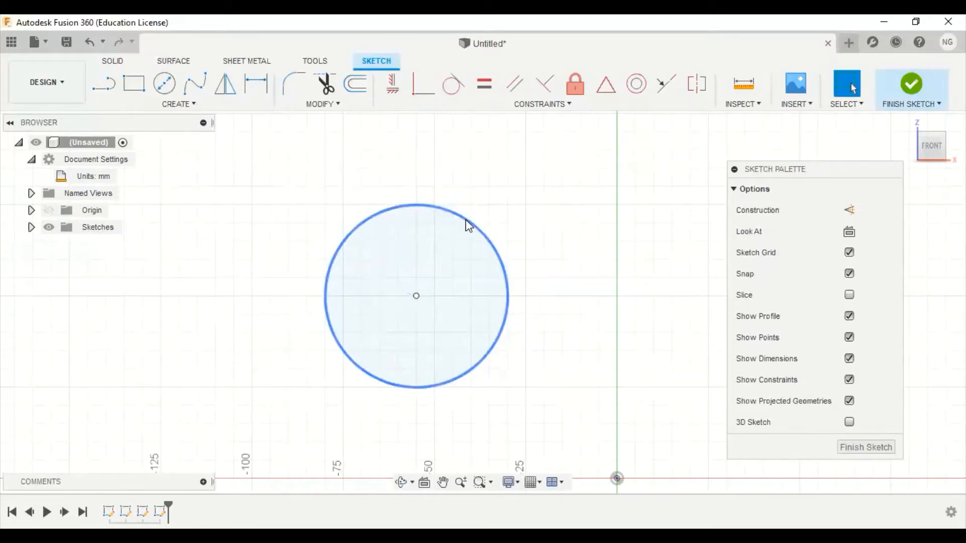
Enlarge the undimensioned circle freely to a radius of about 46 mm, and delete the circle from the sketch
drag(465, 220, 532, 173)
click(655, 174)
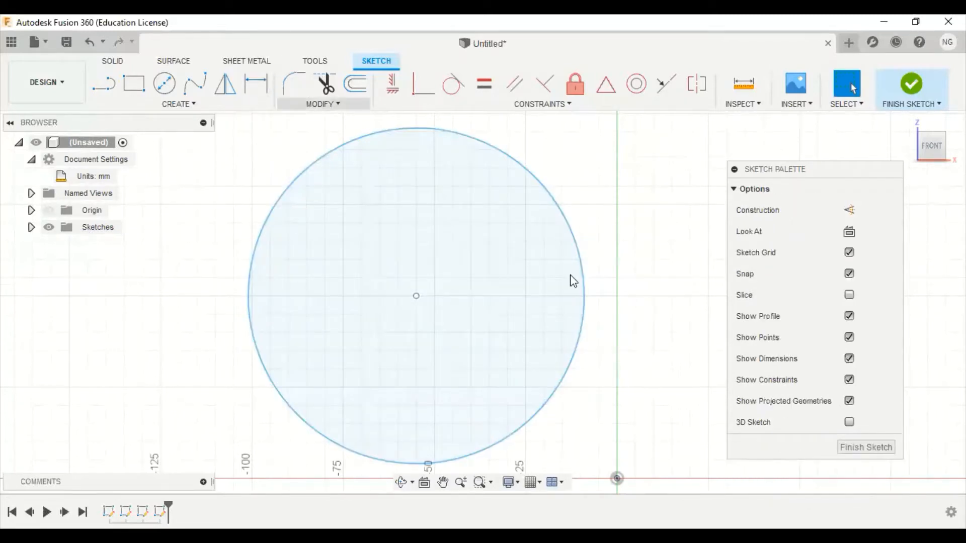
scroll(581, 262, down, 2)
click(532, 268)
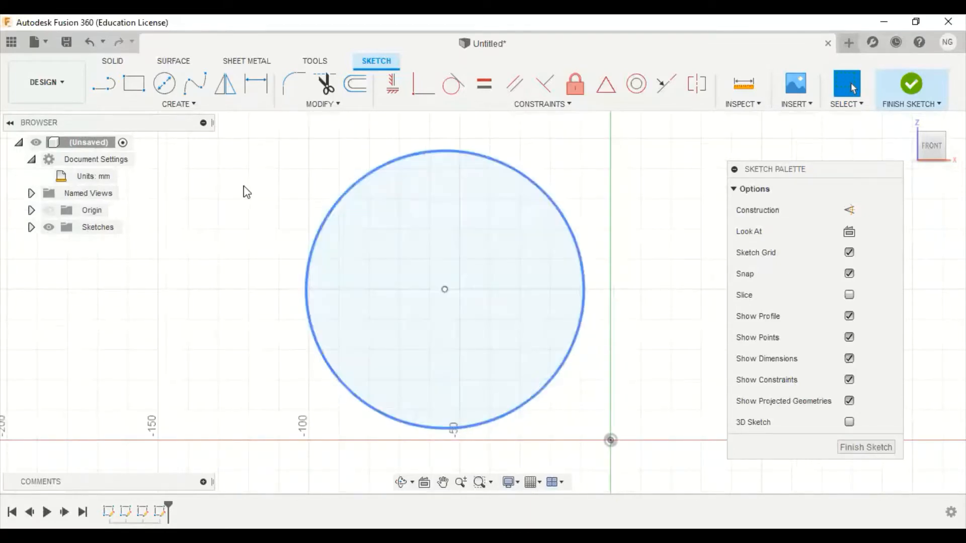
click(343, 201)
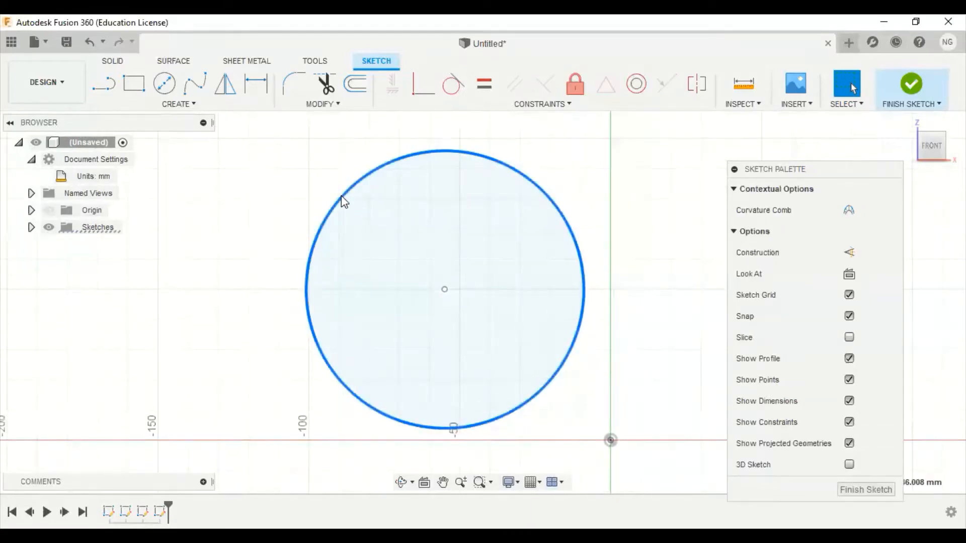
key(Delete)
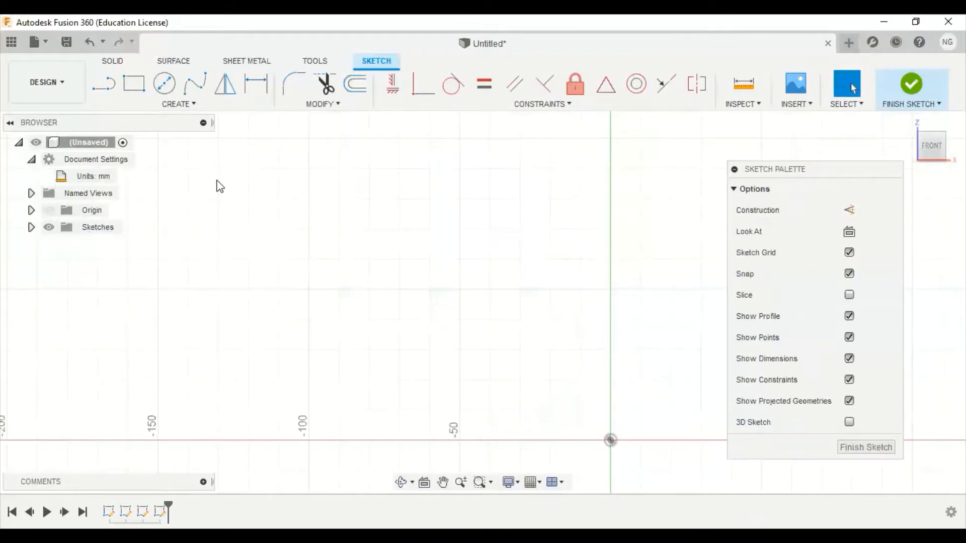
Draw a wavy fit point spline through six points, running from the far left to just past the vertical axis
click(194, 83)
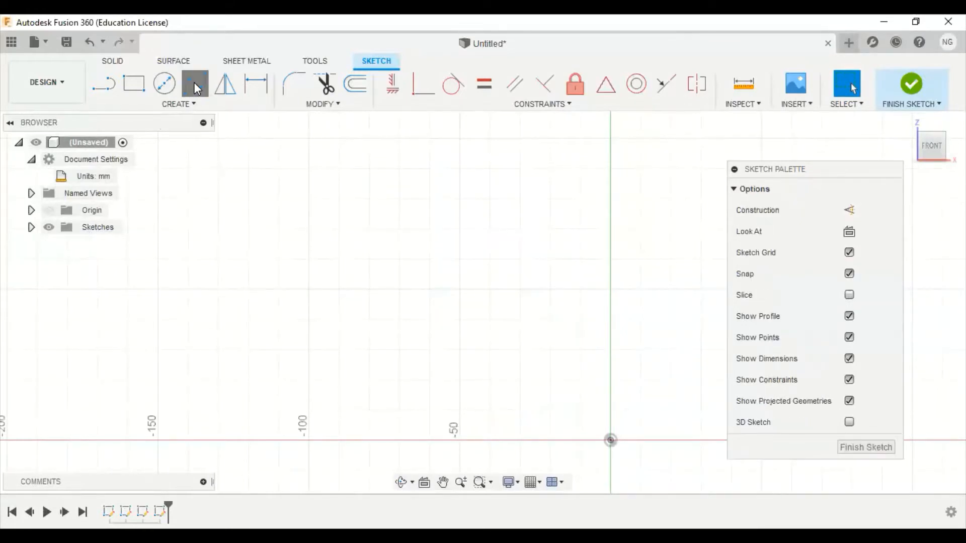
click(122, 373)
click(217, 290)
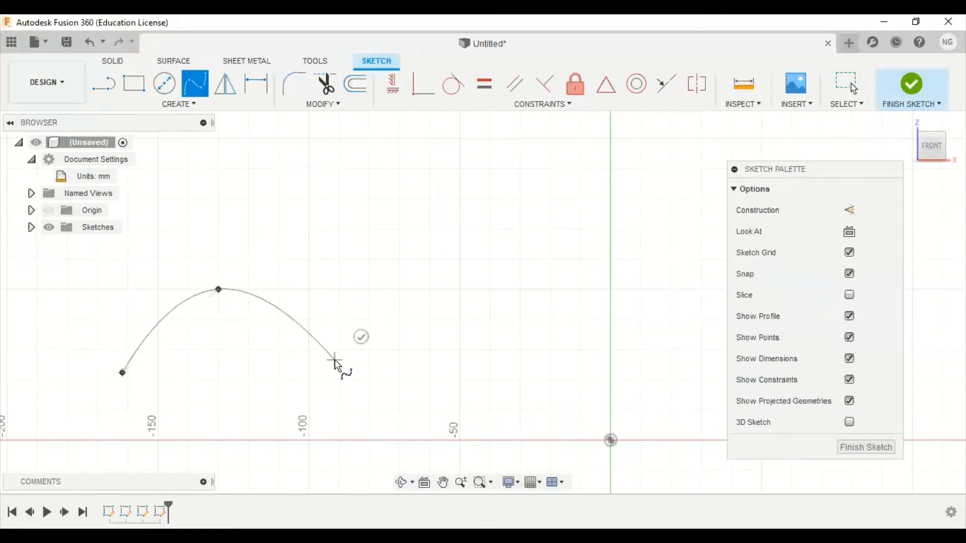
click(335, 360)
click(429, 289)
click(558, 332)
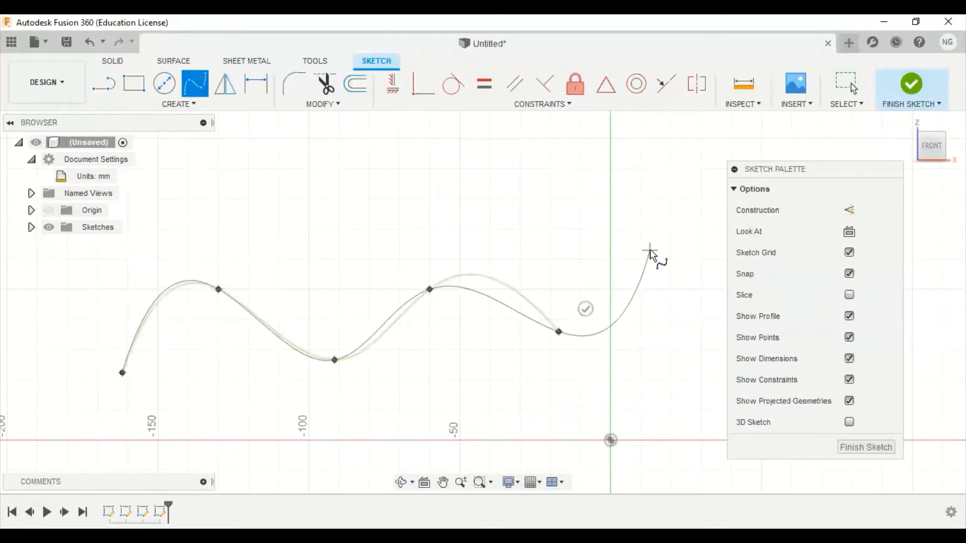
double_click(664, 261)
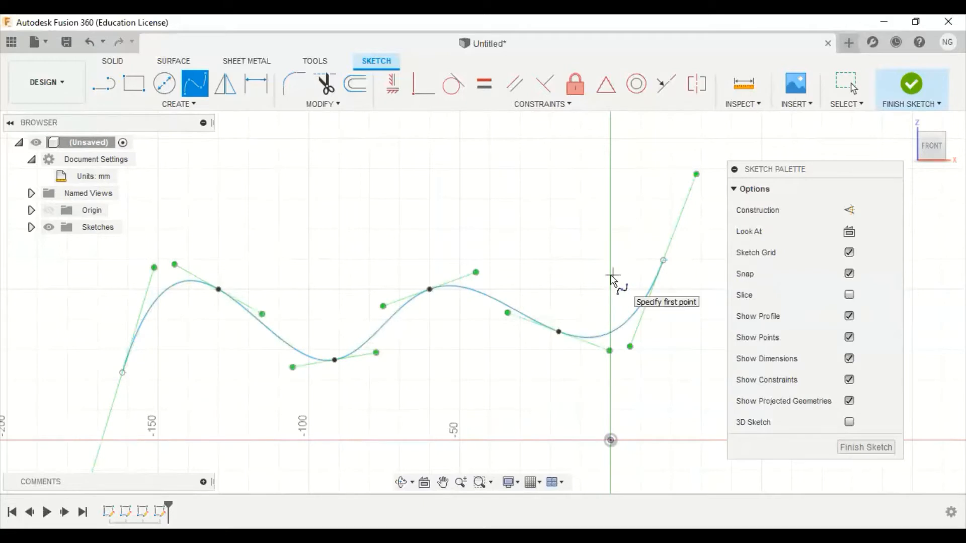
key(Escape)
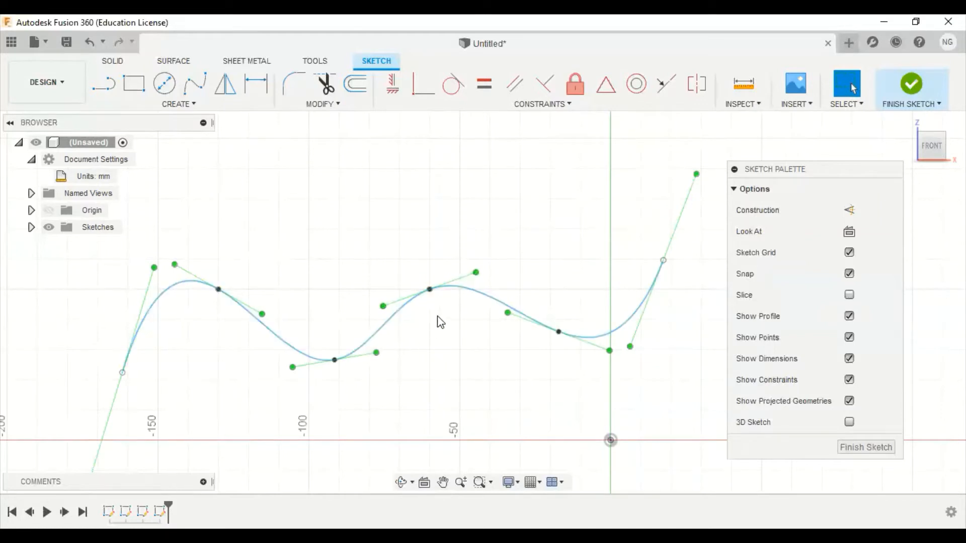
click(377, 175)
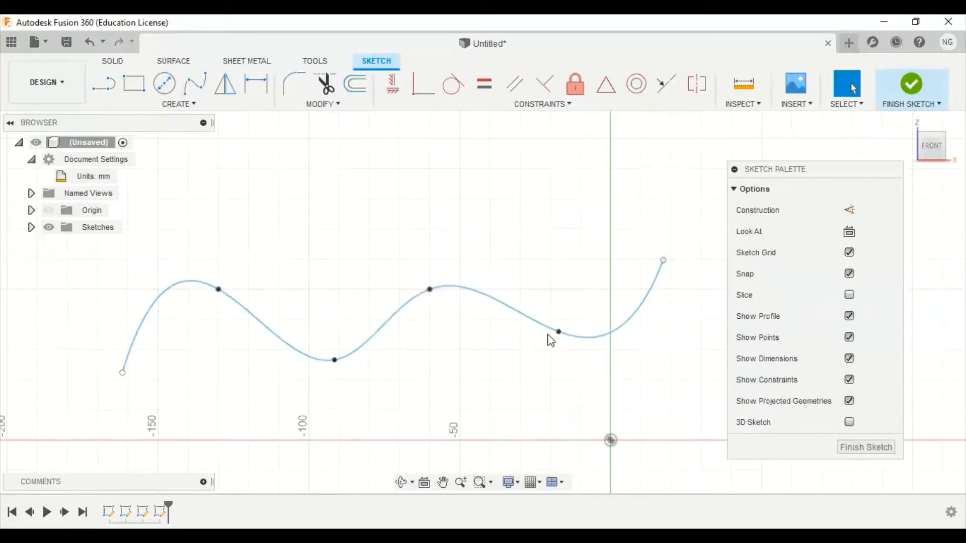
Reshape the spline by raising its fifth fit point slightly and lowering its fourth and second fit points
mouse_move(559, 333)
mouse_down()
mouse_move(566, 304)
mouse_move(558, 312)
mouse_up()
drag(434, 295, 440, 317)
mouse_move(219, 291)
mouse_down()
mouse_move(211, 326)
mouse_move(217, 310)
mouse_up()
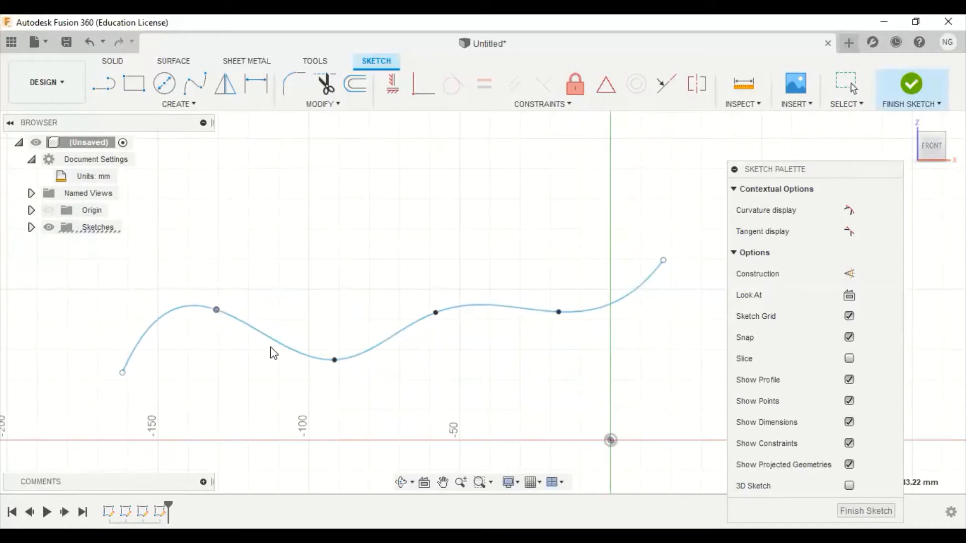
Tilt the tangent handle at the spline's lowest inner fit point slightly downward on its right end
click(334, 361)
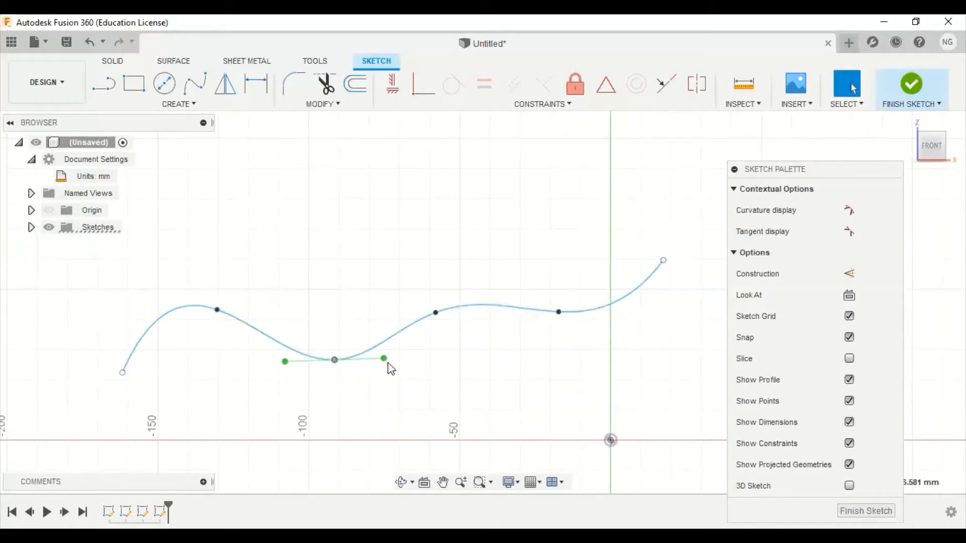
mouse_move(384, 359)
mouse_down()
mouse_move(385, 348)
mouse_move(384, 369)
mouse_up()
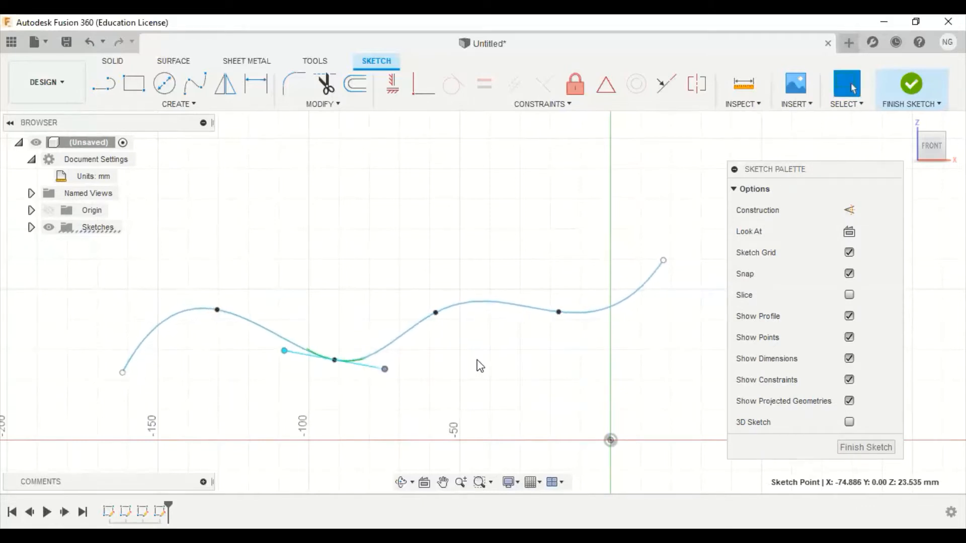
click(425, 221)
Delete the whole spline from the sketch
middle_drag(449, 239, 455, 183)
click(496, 251)
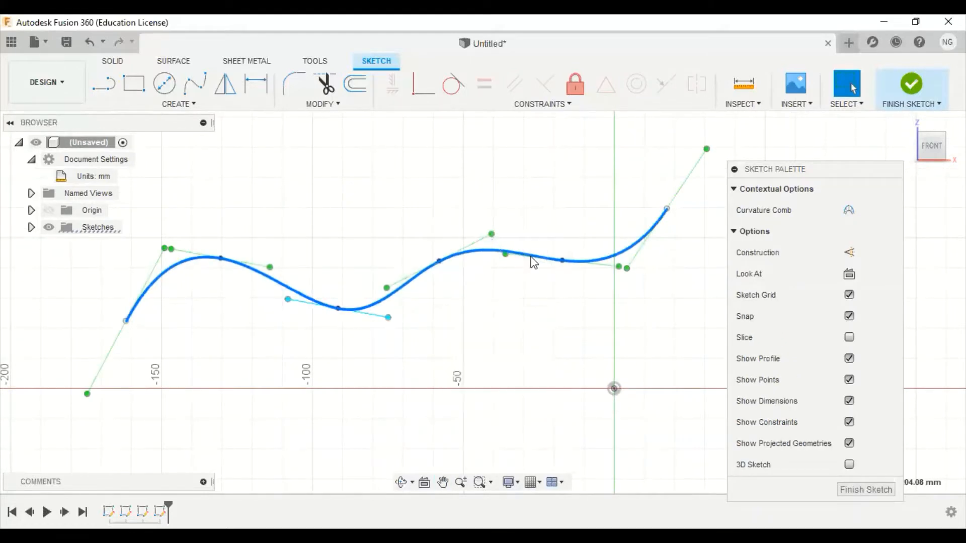
key(Delete)
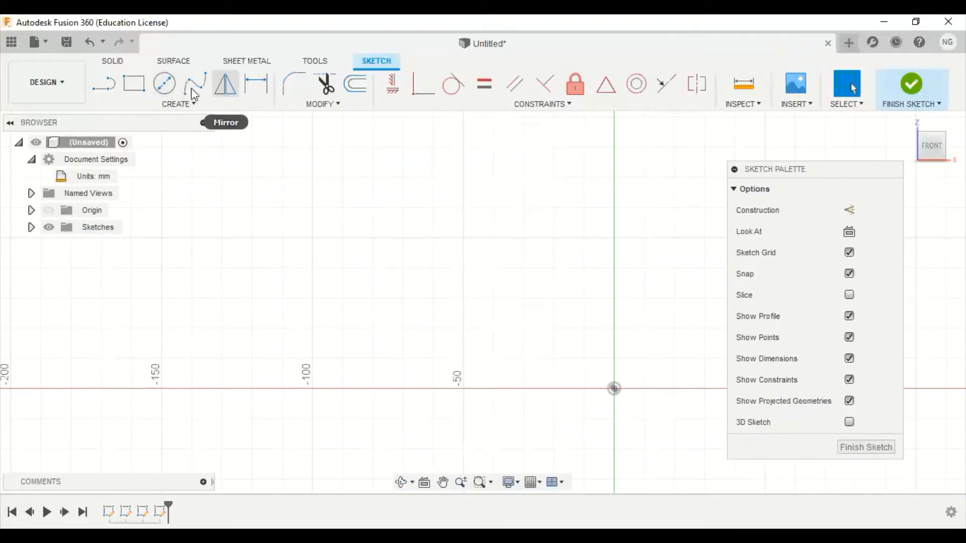
Sketch a small center-diameter circle in the empty area up and far left of the origin
click(164, 84)
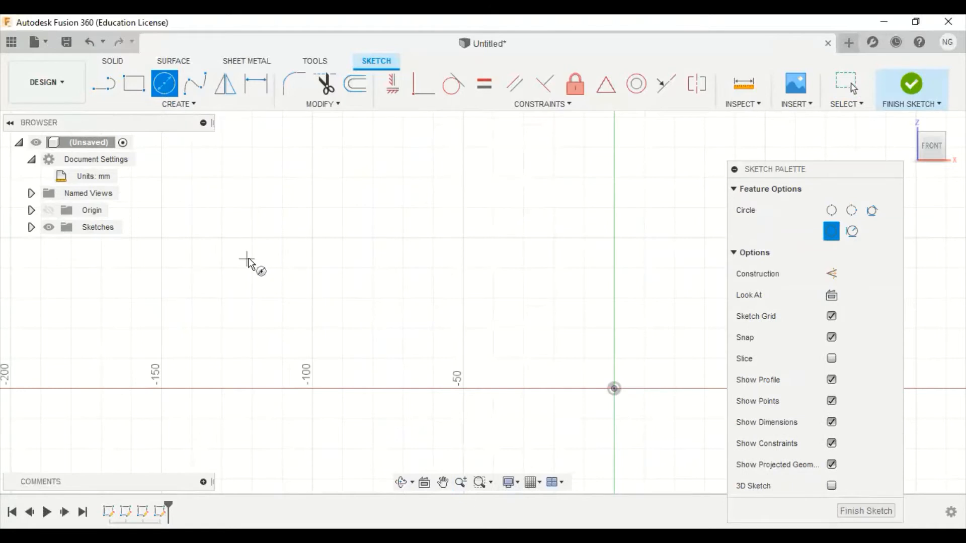
click(247, 259)
click(285, 291)
key(Escape)
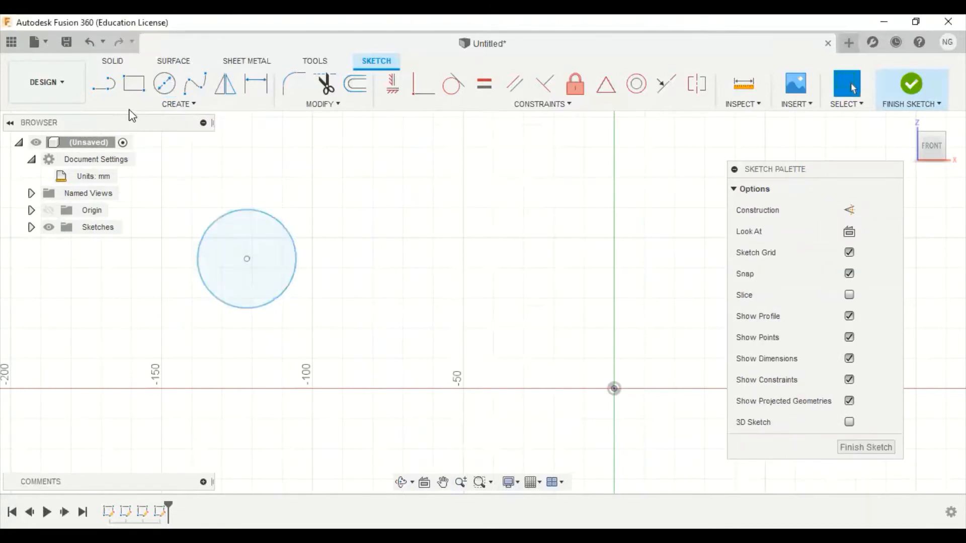
Sketch a slanted line about 20 mm long in the empty area between the circle and the origin
click(104, 82)
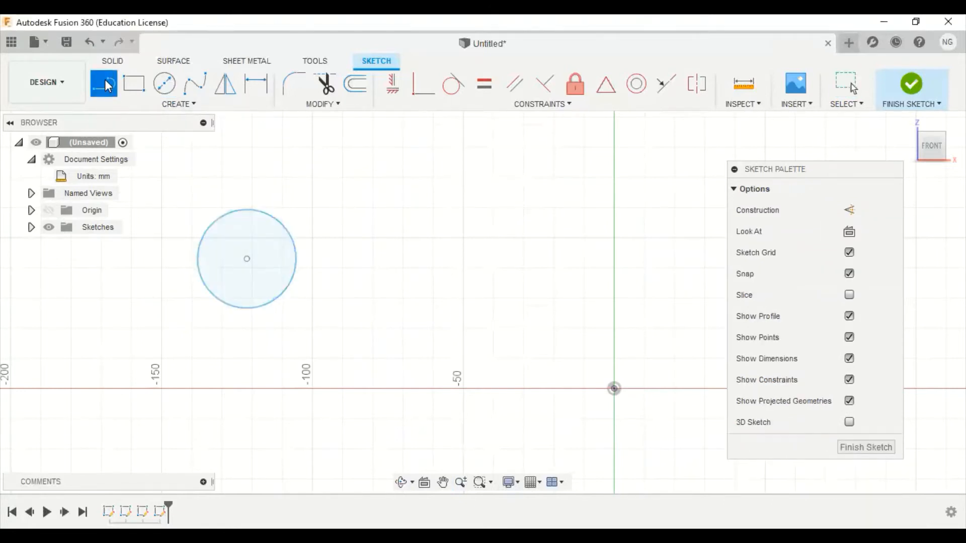
click(386, 238)
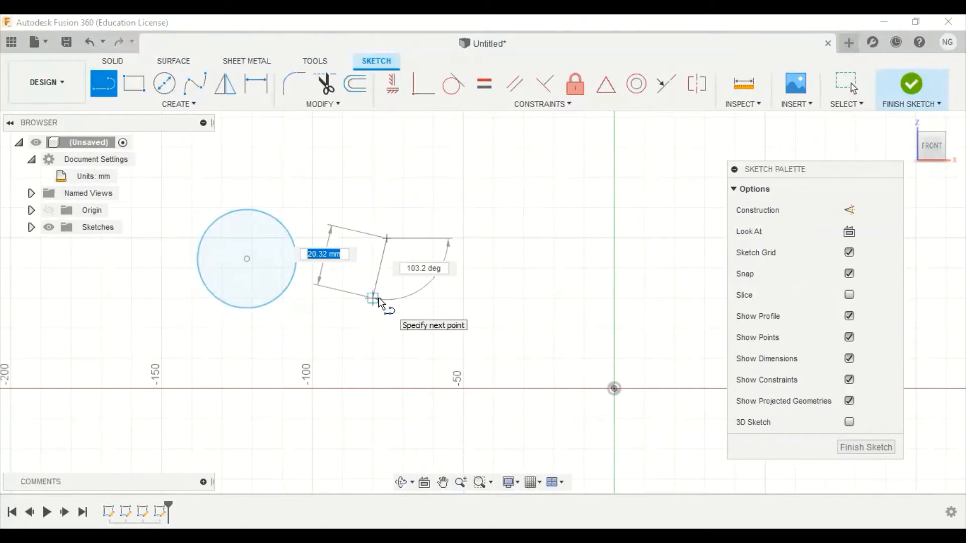
double_click(378, 297)
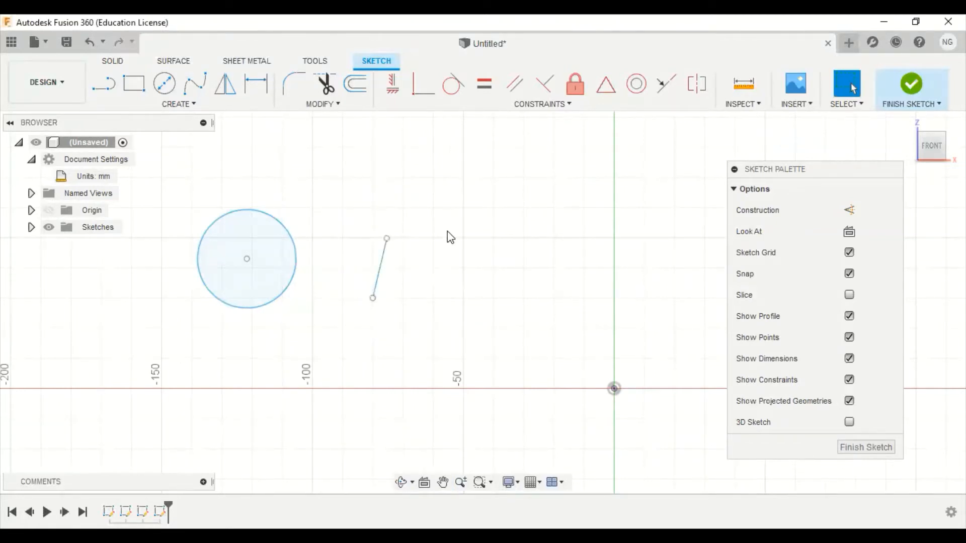
Mirror the circle across the slanted line and delete the line used as the mirror axis
click(226, 87)
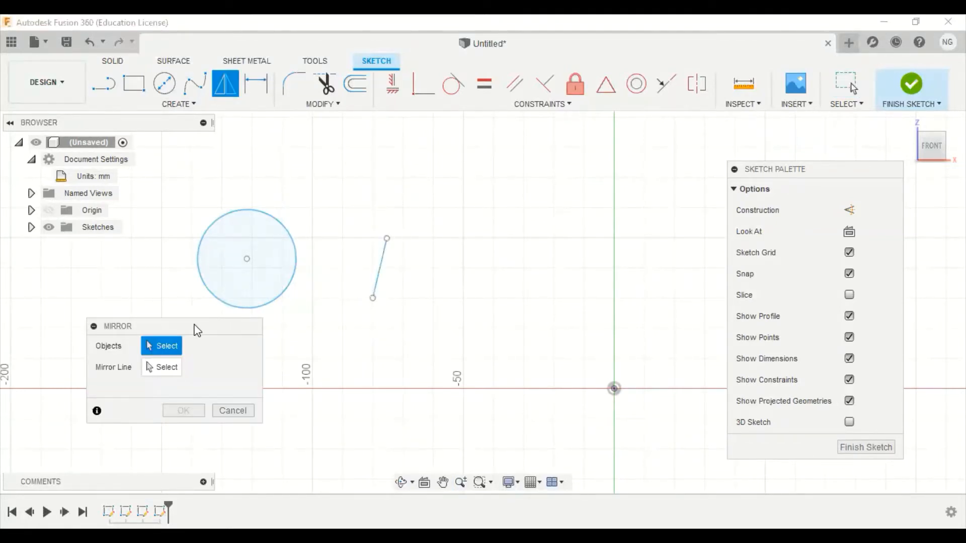
drag(197, 331, 571, 206)
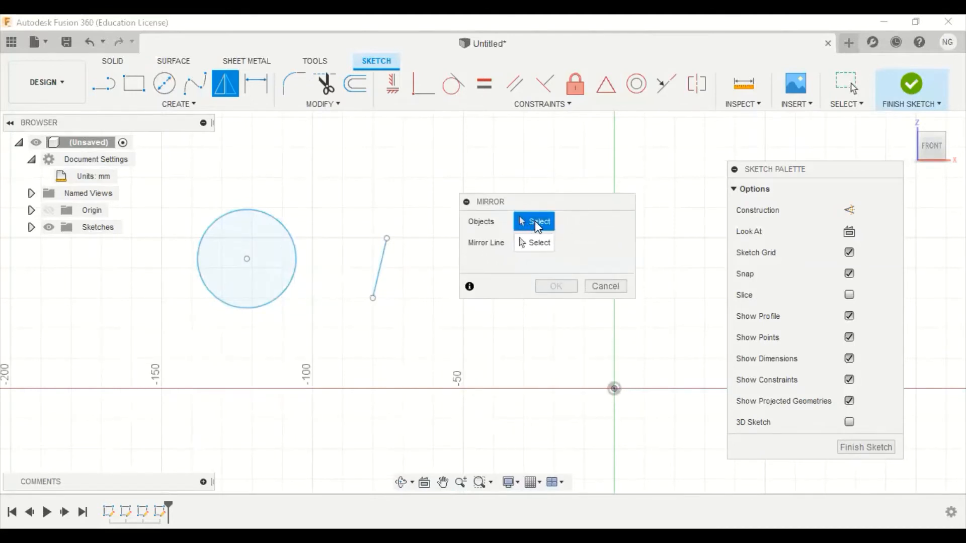
click(285, 299)
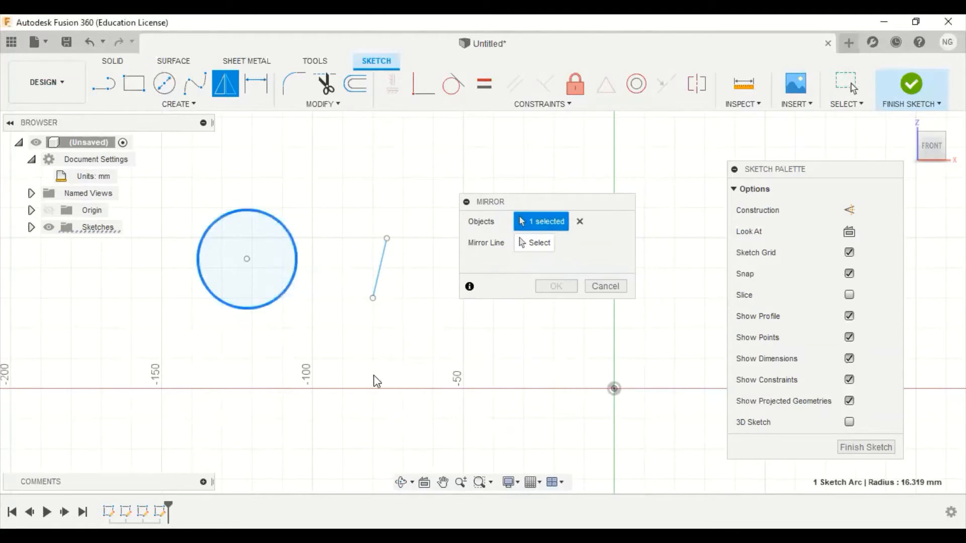
click(536, 244)
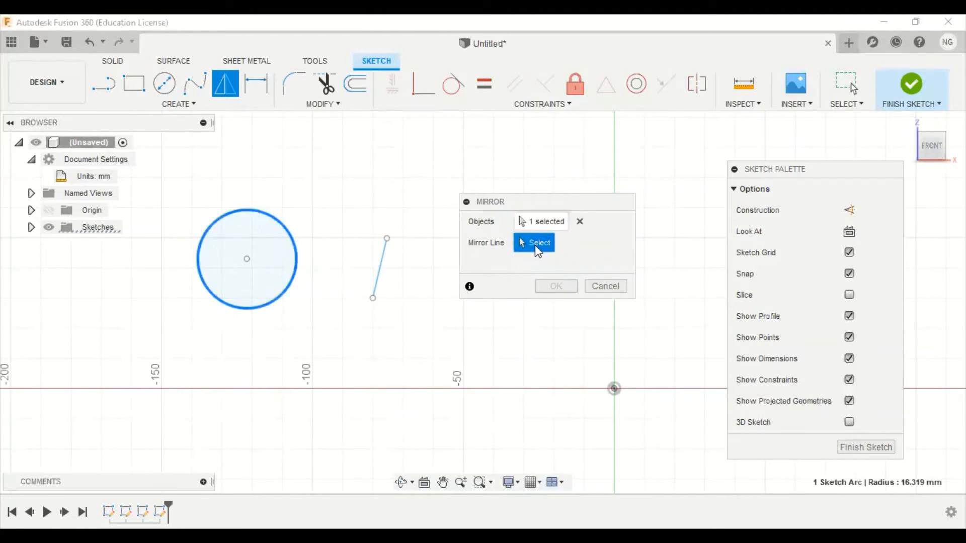
click(379, 280)
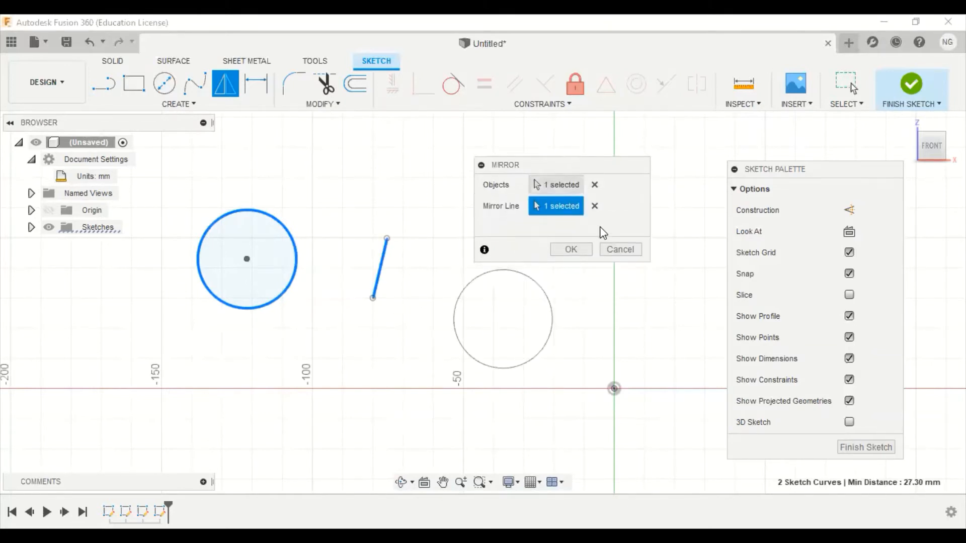
click(571, 250)
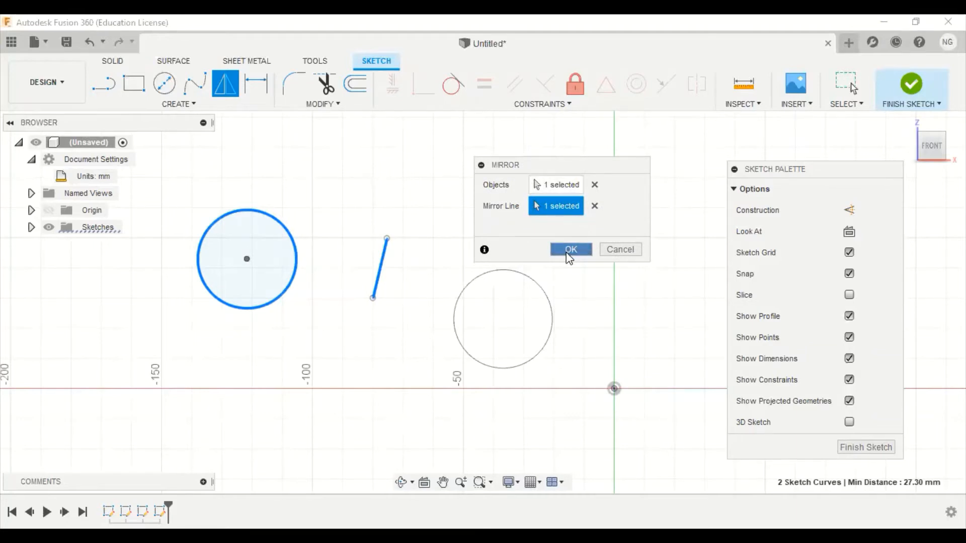
click(386, 256)
key(Delete)
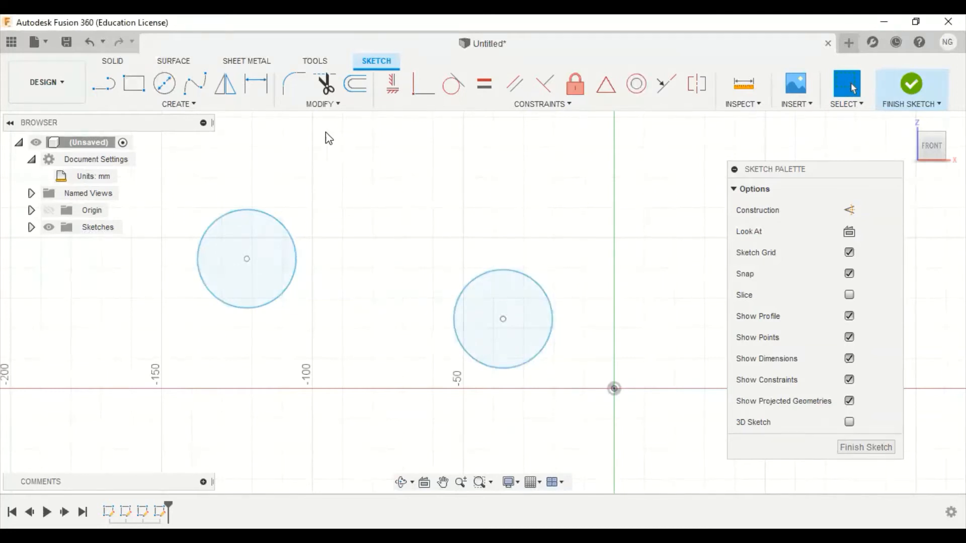
Dimension the original circle, farther from the origin, with a diameter of 50 mm
click(256, 83)
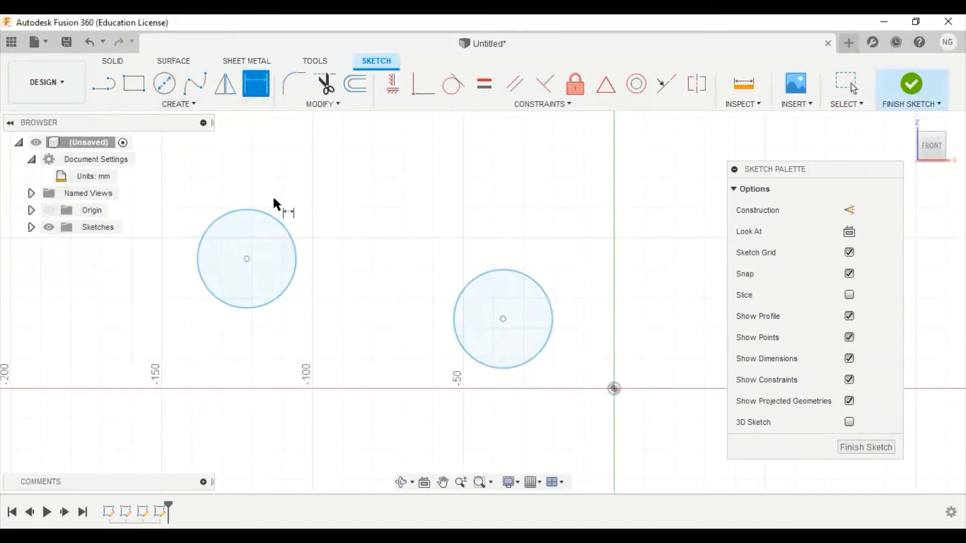
click(241, 208)
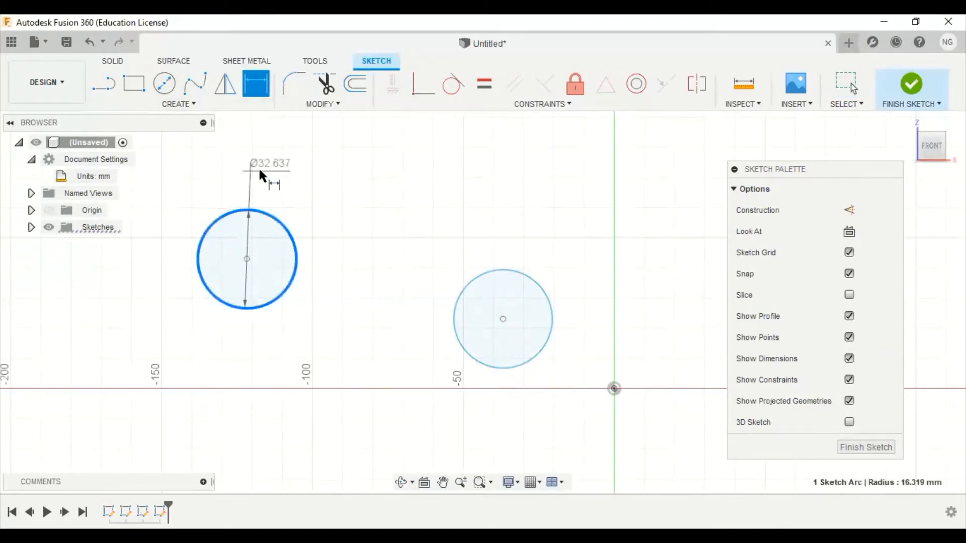
click(266, 172)
text(50)
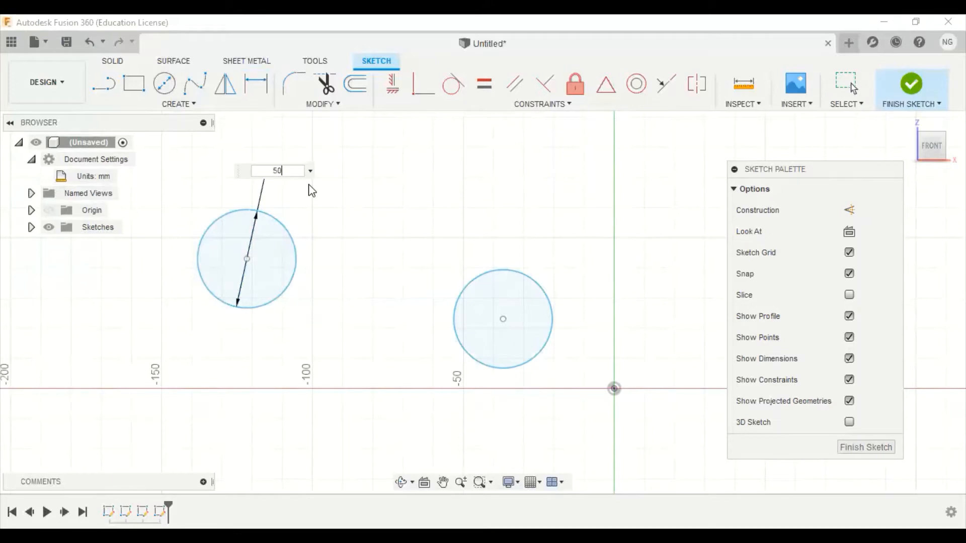
key(Return)
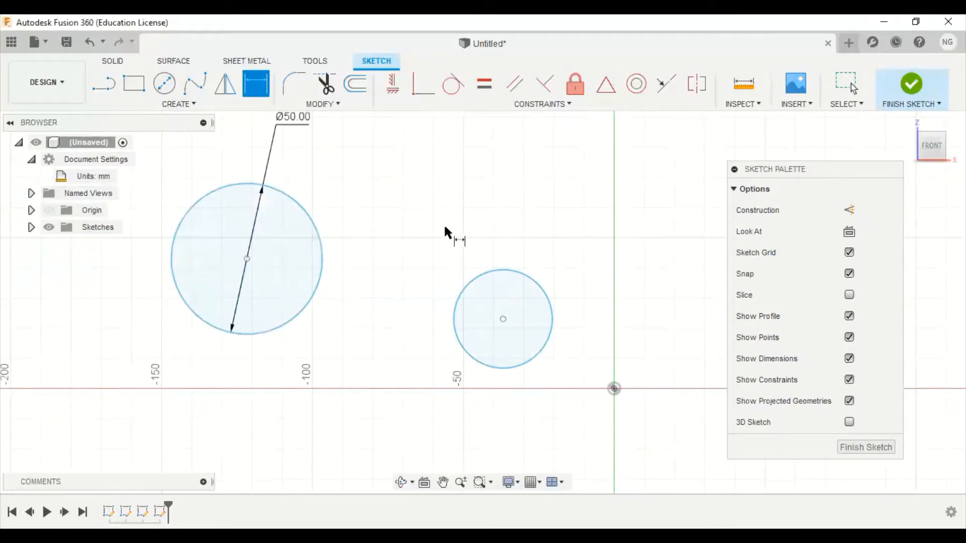
Dimension the mirrored circle near the origin with a diameter of 40 mm
click(514, 267)
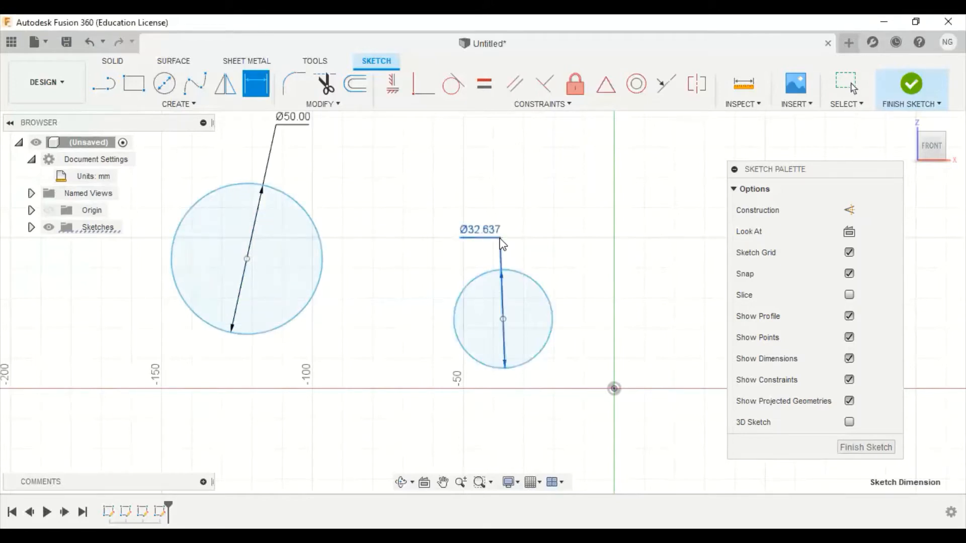
click(501, 240)
text(40)
key(Return)
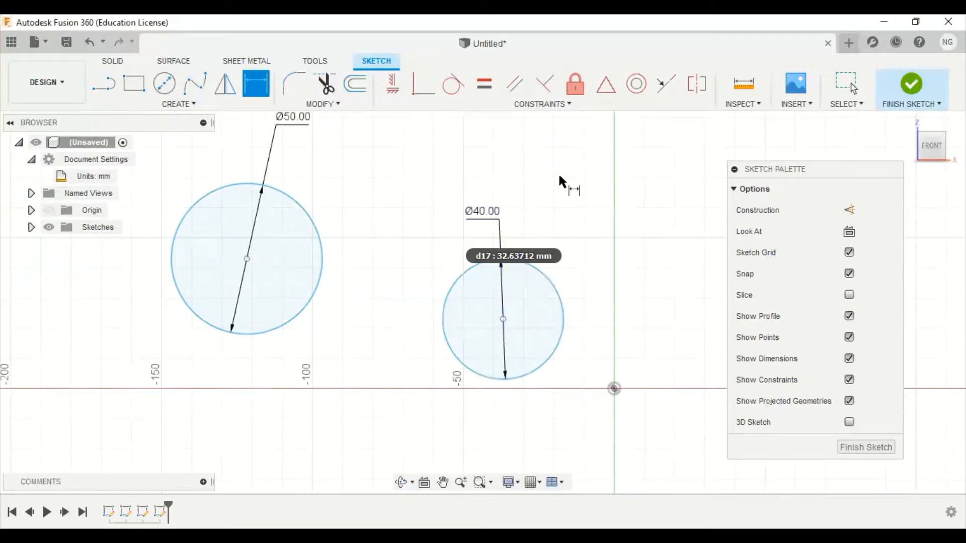
key(Escape)
Examine the two dimensioned circles at different zoom levels and pan positions
scroll(508, 244, down, 3)
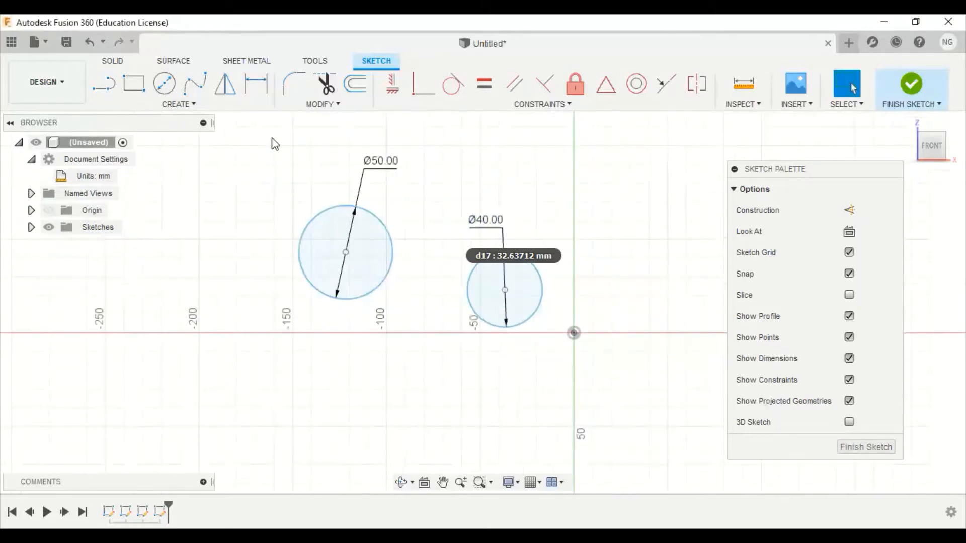
middle_drag(408, 191, 396, 240)
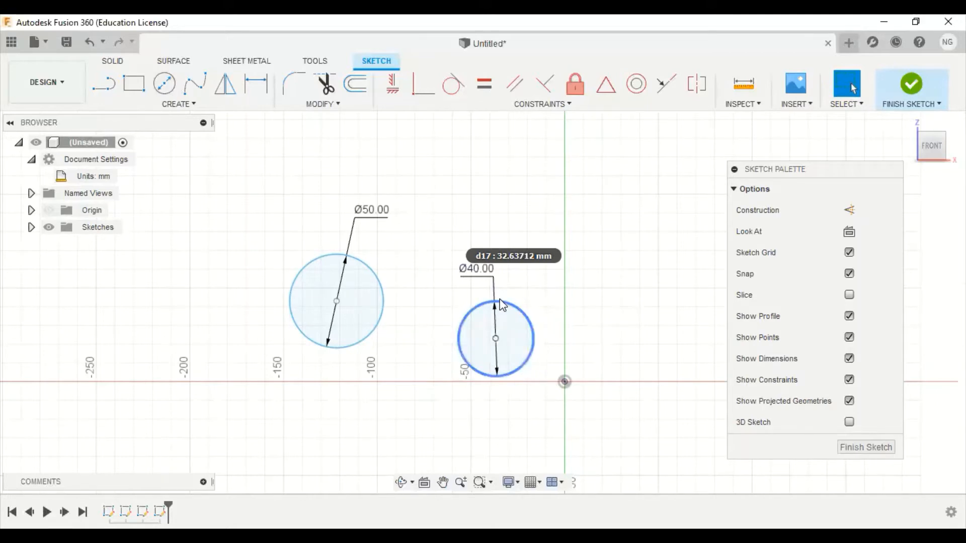
scroll(499, 298, down, 2)
scroll(498, 294, down, 2)
scroll(320, 256, up, 3)
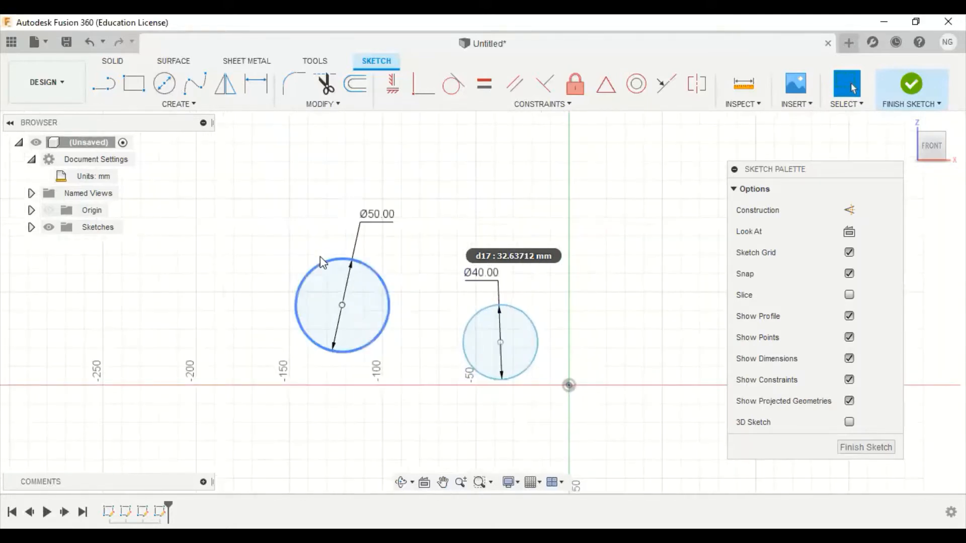
scroll(282, 240, up, 2)
scroll(282, 240, up, 1)
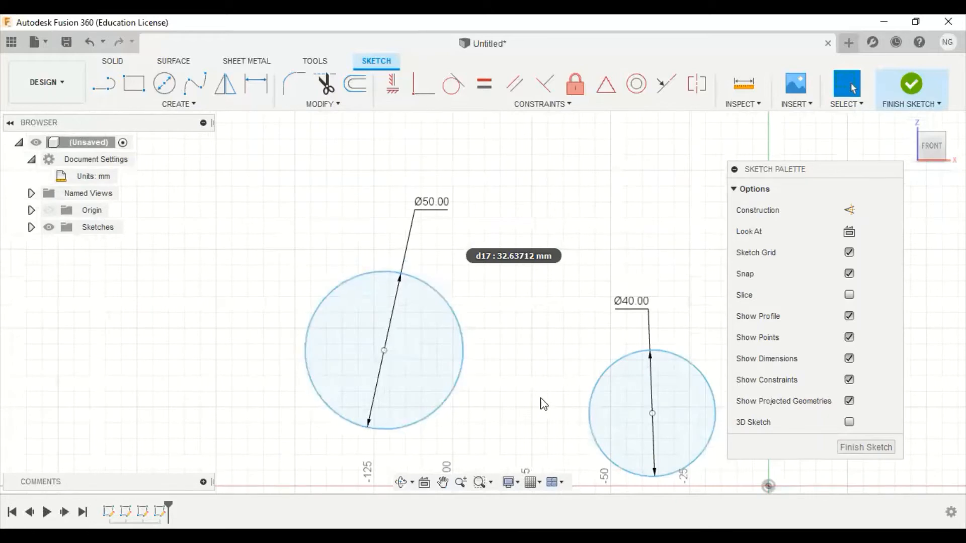
scroll(518, 364, down, 2)
scroll(564, 416, up, 3)
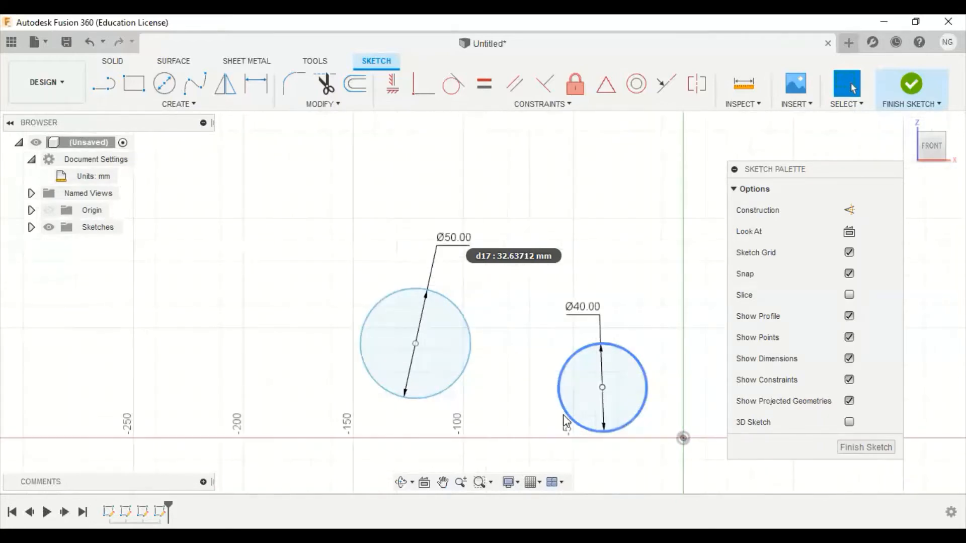
scroll(477, 361, down, 2)
scroll(478, 362, down, 3)
scroll(468, 347, up, 3)
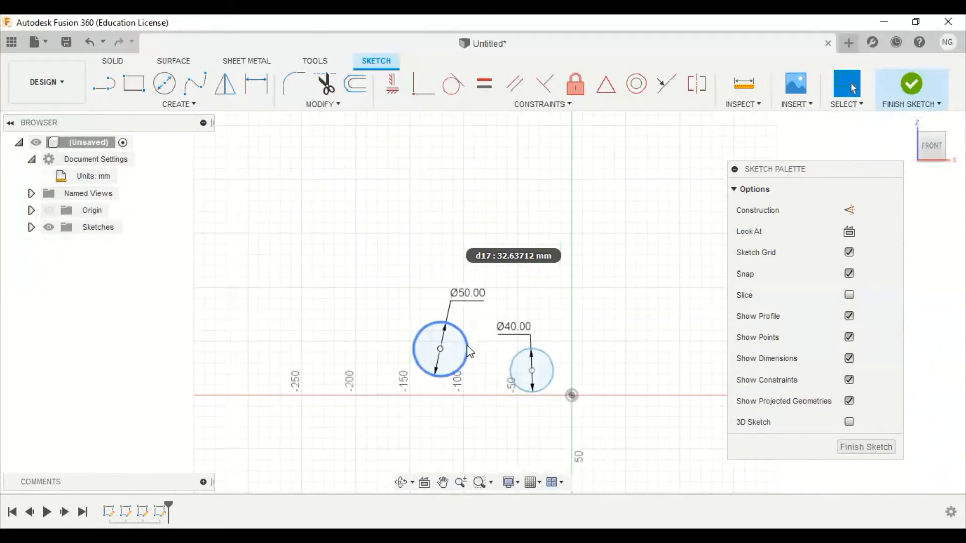
middle_drag(505, 354, 477, 304)
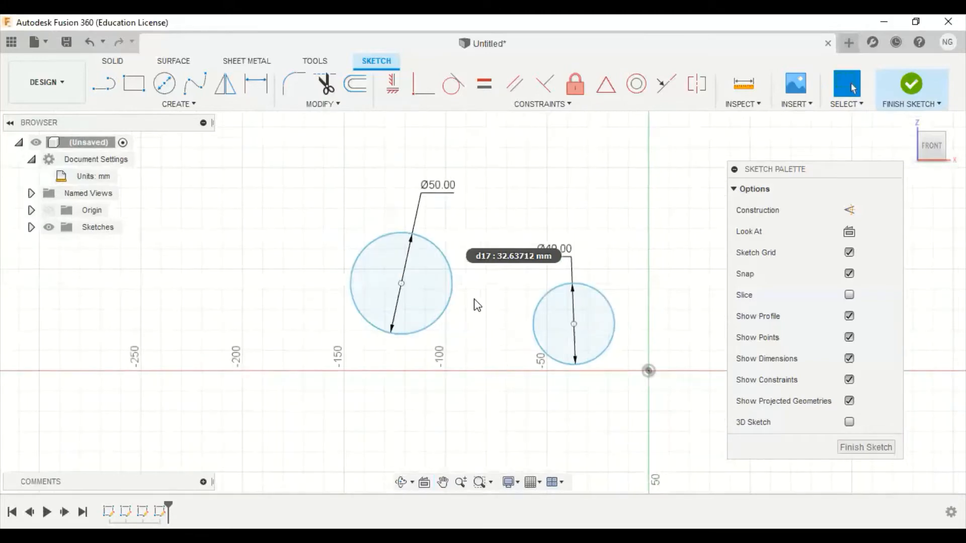
scroll(481, 332, down, 2)
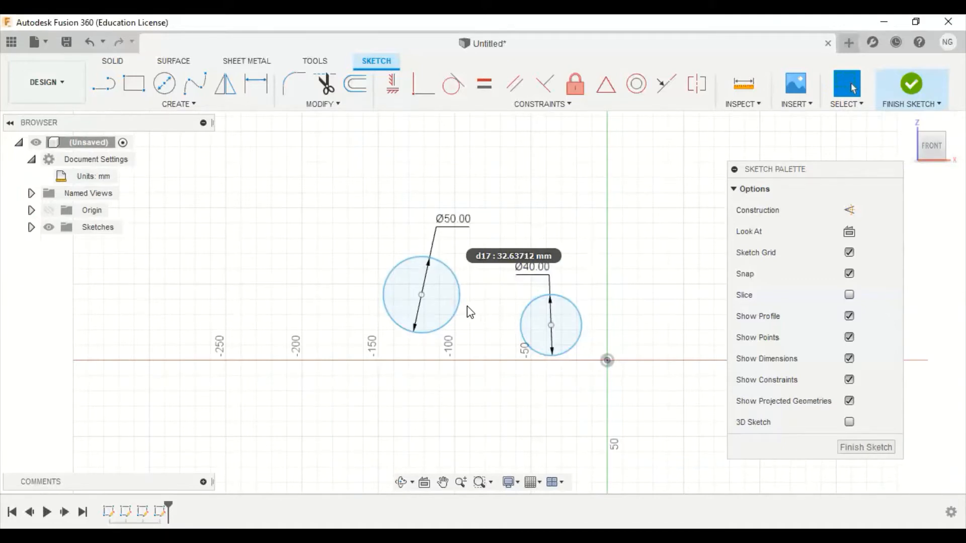
mouse_move(467, 312)
middle_down()
mouse_move(466, 304)
mouse_move(485, 330)
mouse_move(472, 308)
mouse_move(375, 316)
mouse_move(468, 395)
mouse_move(582, 315)
mouse_move(483, 211)
mouse_move(384, 293)
mouse_move(487, 352)
mouse_move(507, 341)
middle_up()
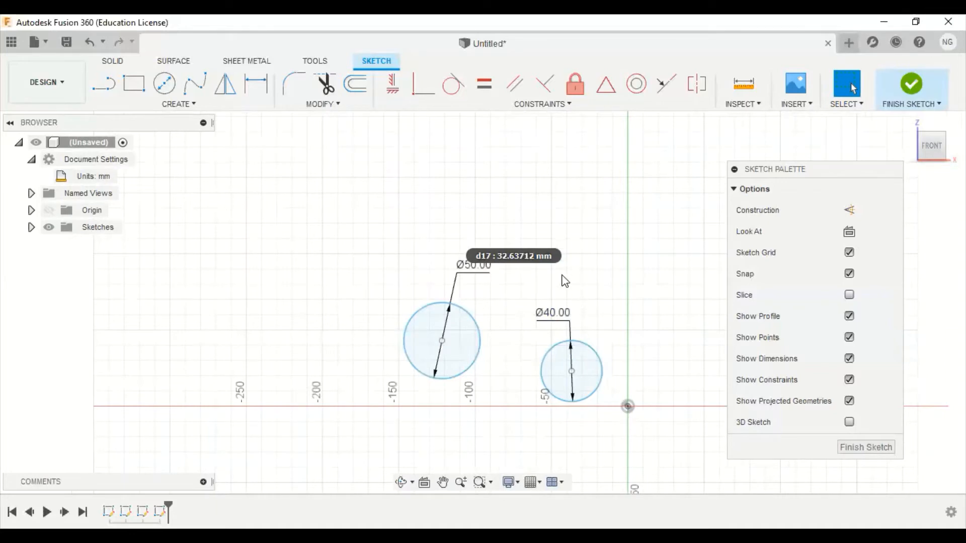
Orbit the sketch to an angled view and restore the straight front view
mouse_move(531, 308)
shift+middle_down()
mouse_move(586, 369)
mouse_move(518, 297)
mouse_move(487, 244)
mouse_move(477, 261)
mouse_move(488, 285)
mouse_move(538, 333)
mouse_move(582, 340)
mouse_move(490, 226)
shift+middle_up()
scroll(481, 295, up, 3)
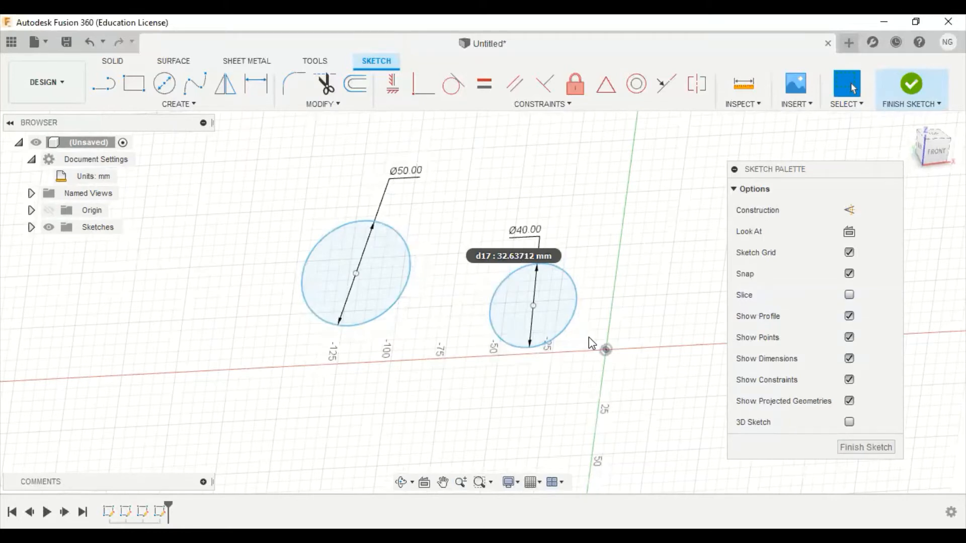
click(935, 153)
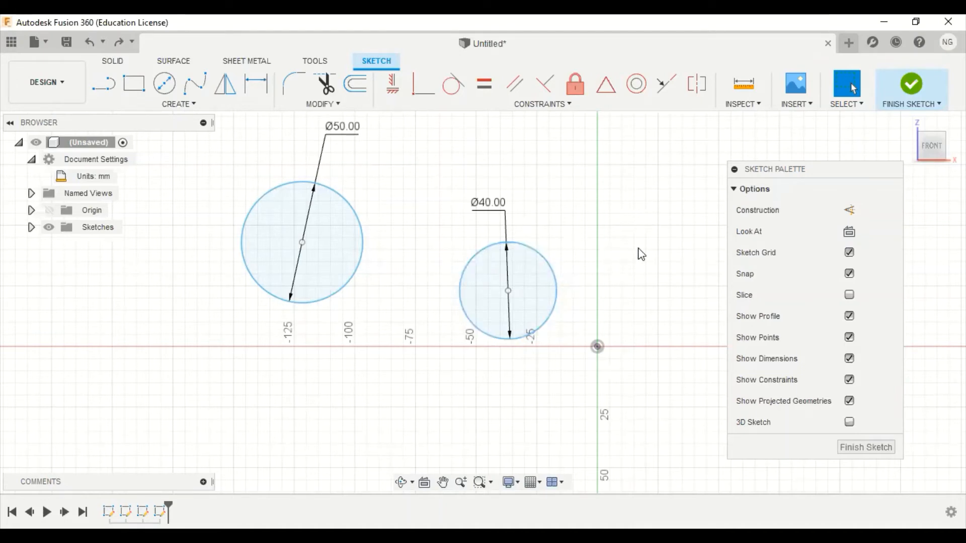
Zoom in and out on the front view, ending with both circles and their diameter dimensions in view
scroll(641, 254, down, 3)
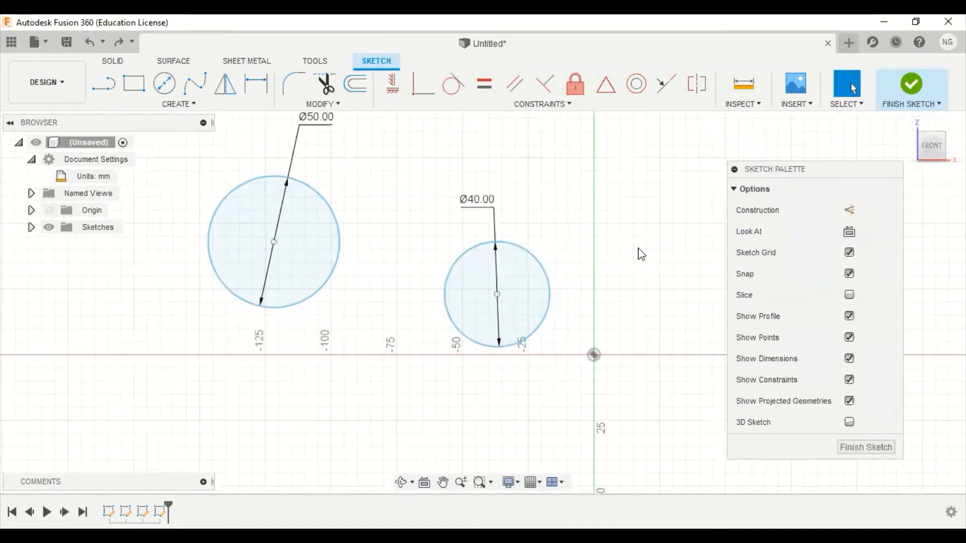
scroll(640, 254, up, 4)
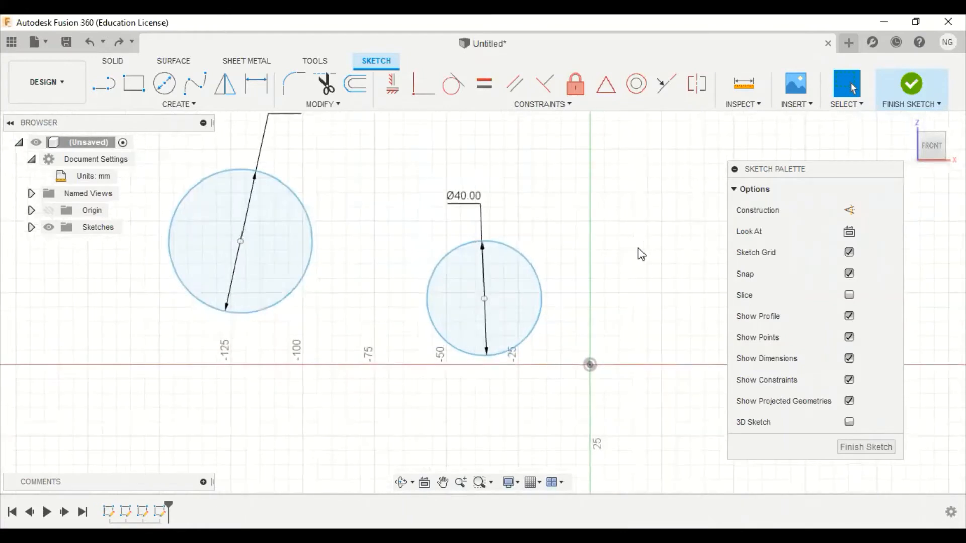
scroll(641, 254, down, 1)
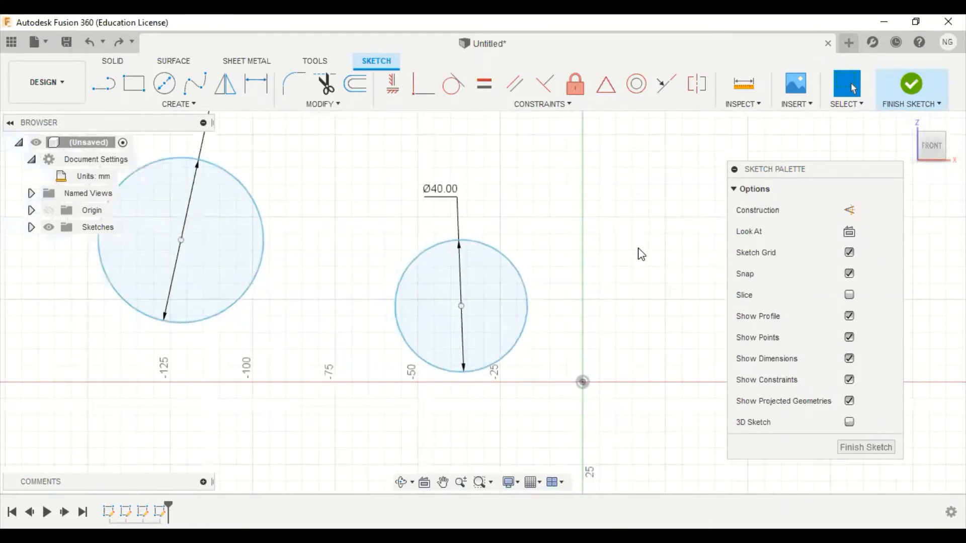
scroll(641, 254, down, 2)
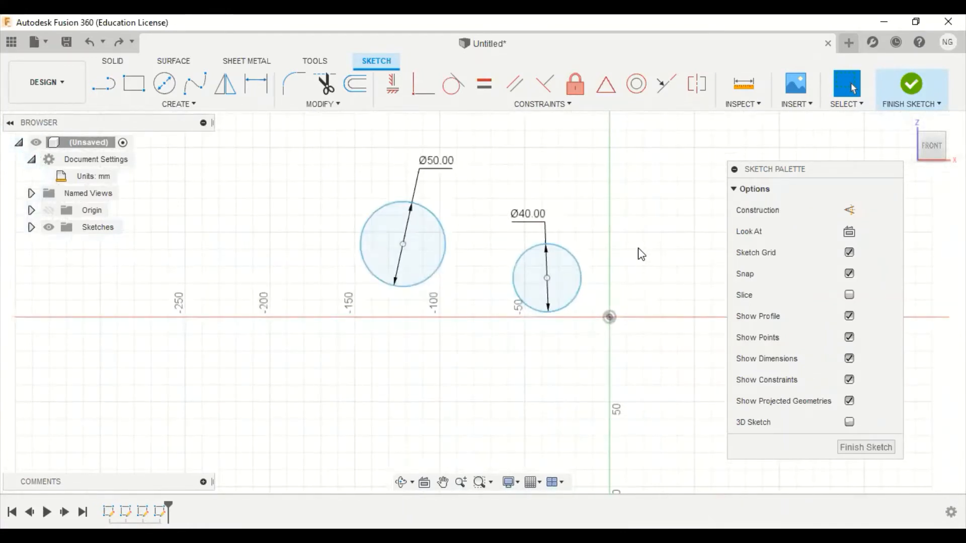
Pan the sketch sideways, tilt it with Free Orbit, and restore the straight front view
click(444, 483)
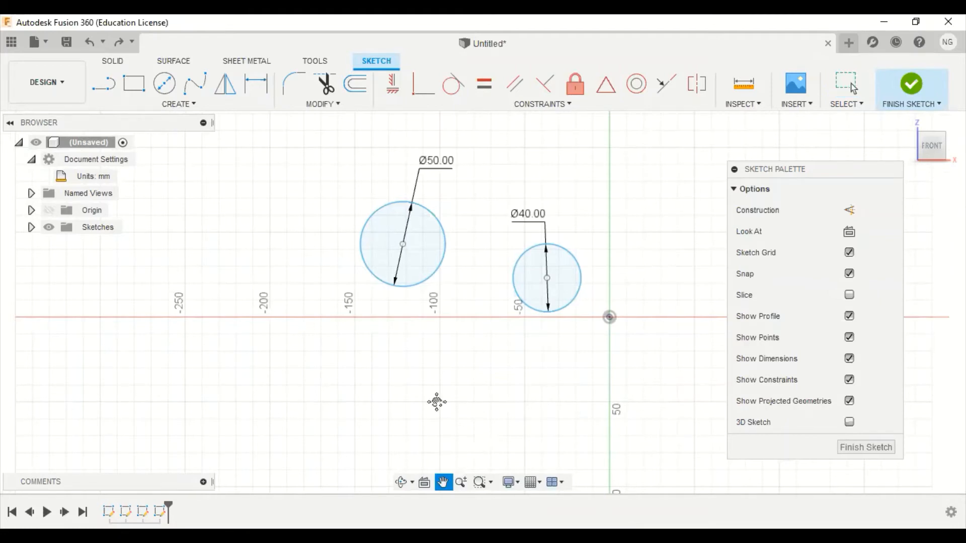
mouse_move(437, 403)
mouse_down()
mouse_move(455, 404)
mouse_move(442, 449)
mouse_move(441, 415)
mouse_move(466, 401)
mouse_move(397, 362)
mouse_move(498, 405)
mouse_move(489, 410)
mouse_up()
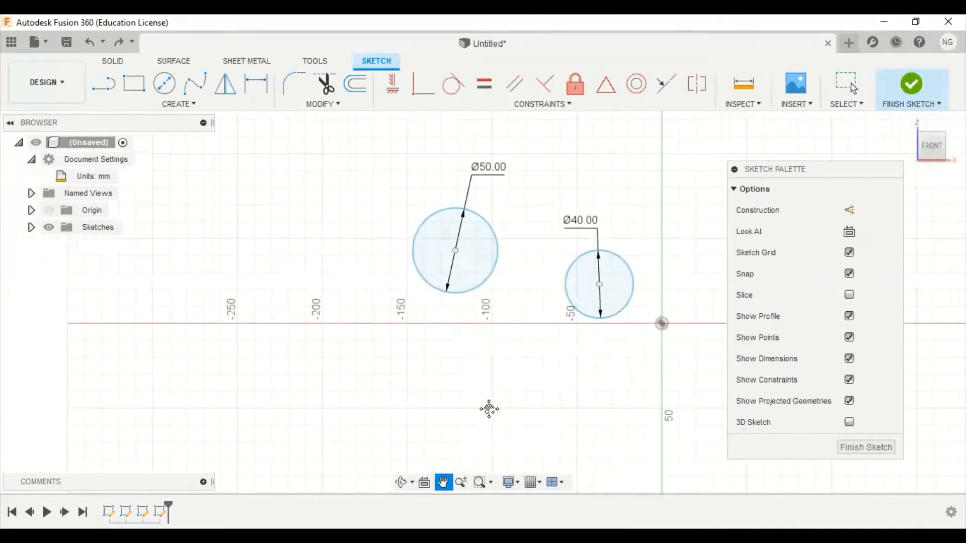
click(413, 483)
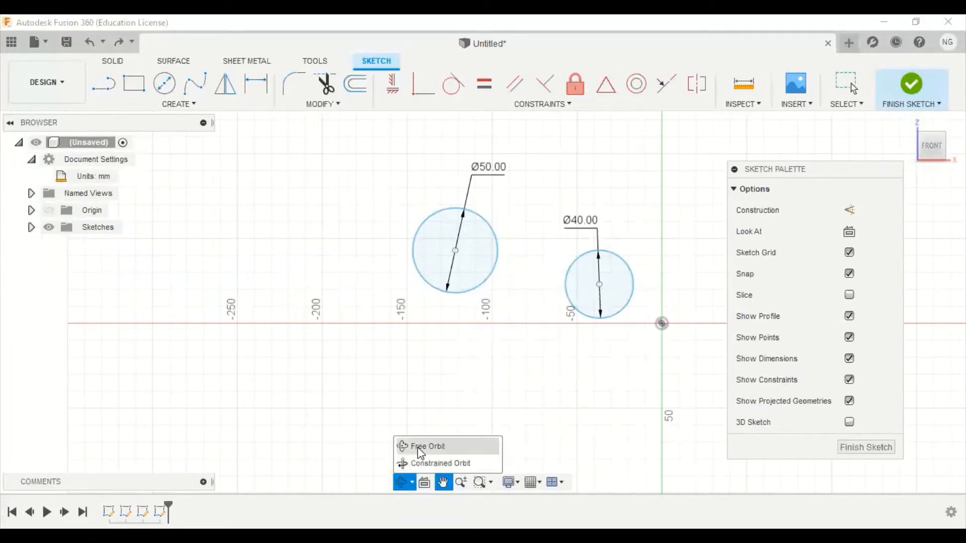
click(421, 447)
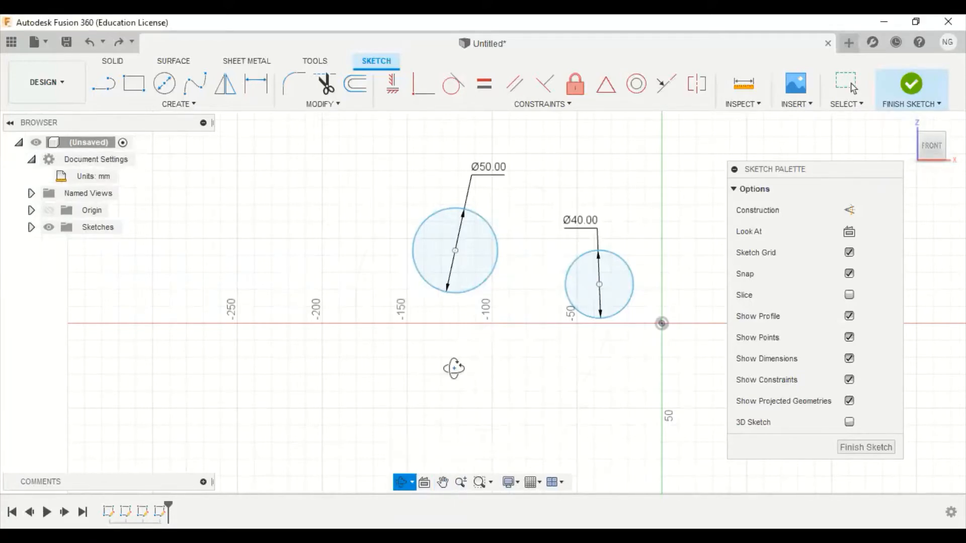
mouse_move(454, 368)
mouse_down()
mouse_move(483, 388)
mouse_move(468, 391)
mouse_move(524, 410)
mouse_move(479, 403)
mouse_move(431, 349)
mouse_move(444, 373)
mouse_move(530, 331)
mouse_up()
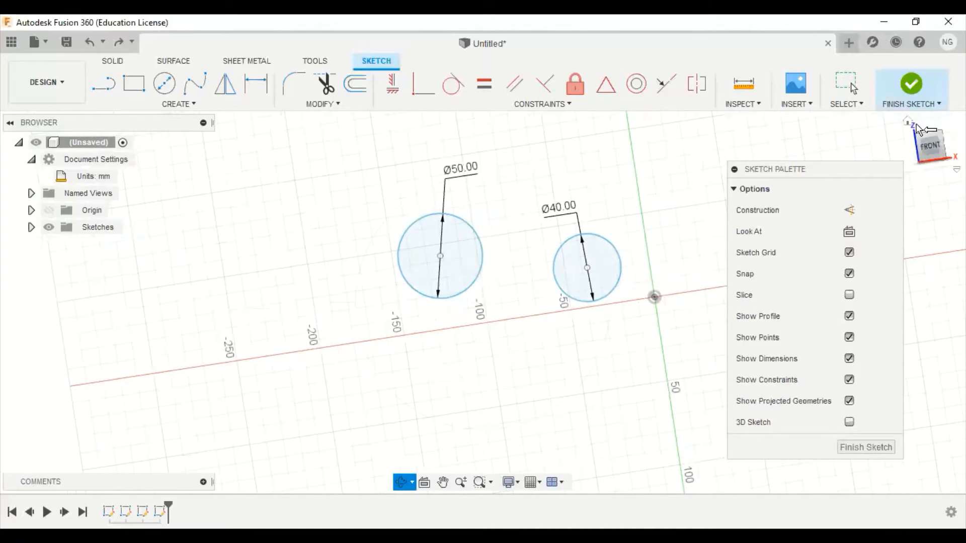
click(933, 148)
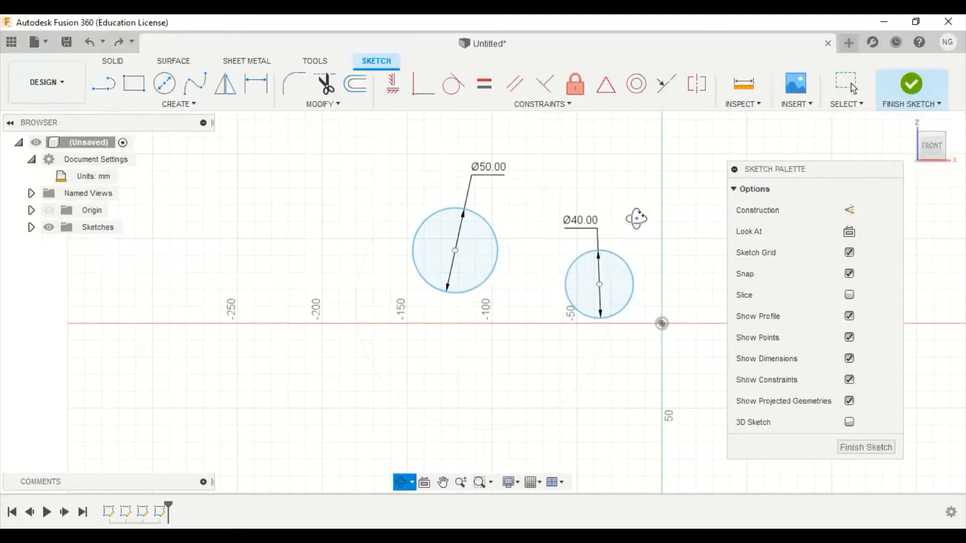
Delete both dimensioned circles together with their diameter dimensions
middle_drag(611, 205, 553, 248)
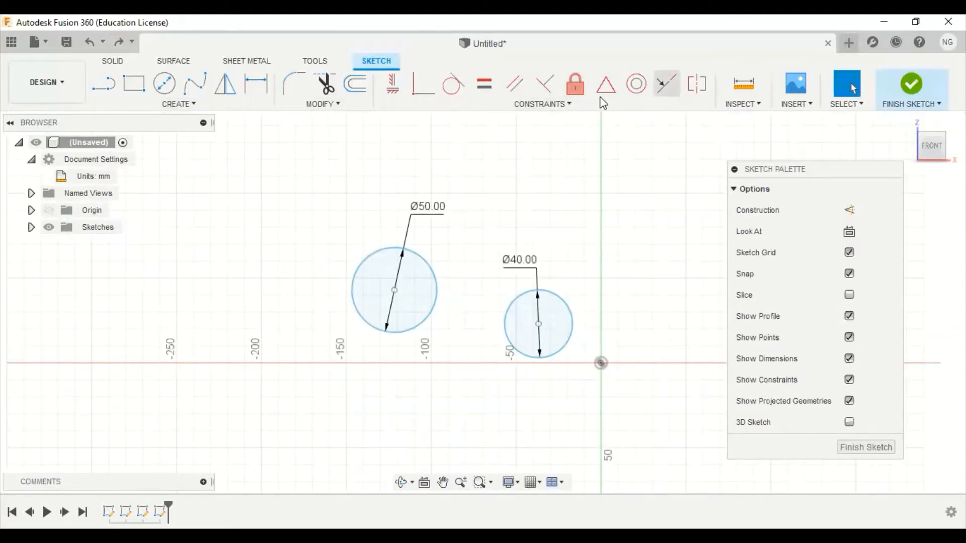
drag(305, 162, 675, 420)
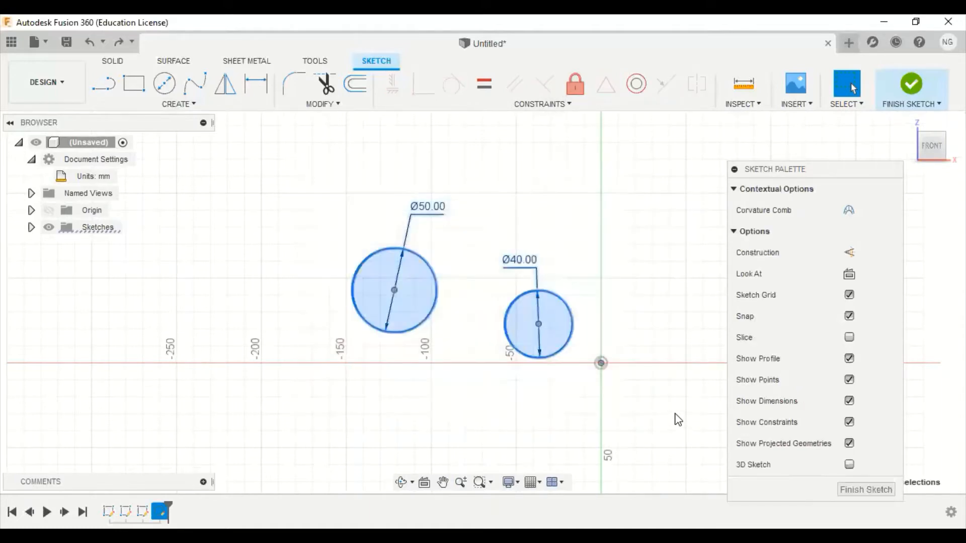
key(Delete)
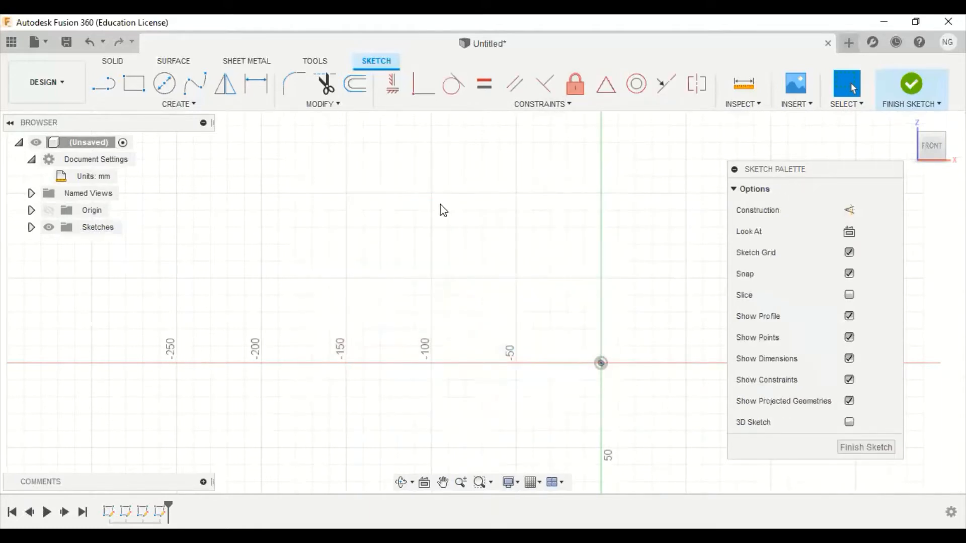
Draw a rectangle enclosing the origin and fillet its upper-left corner with a 20 mm radius
click(134, 83)
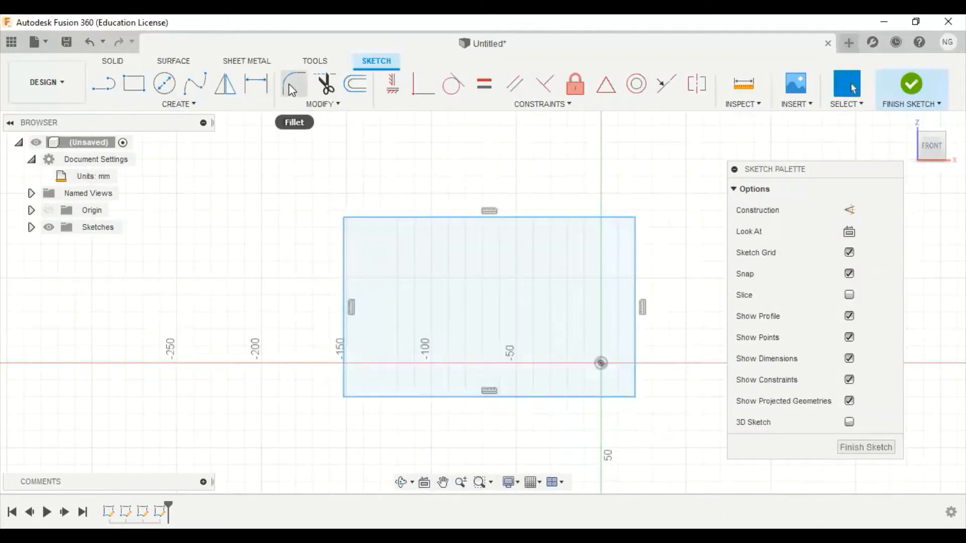
click(290, 84)
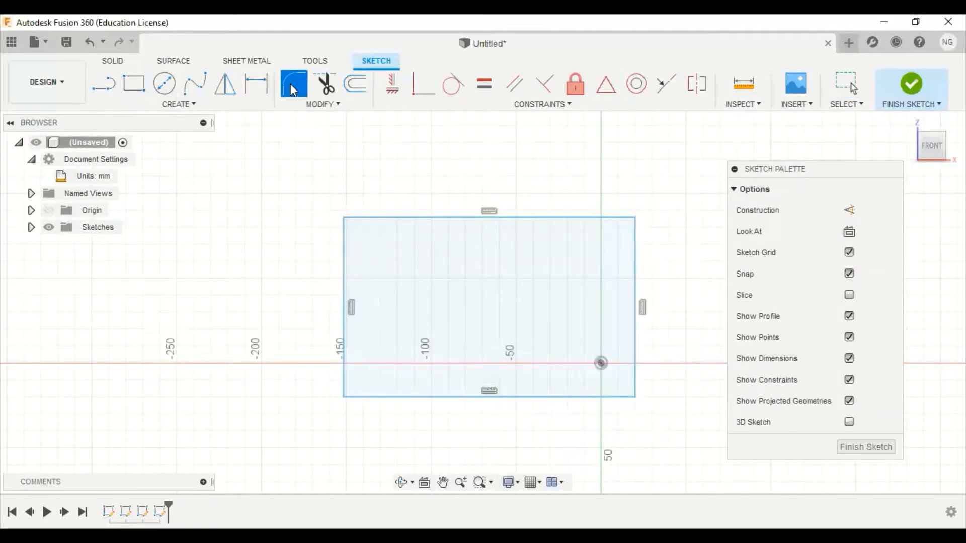
click(346, 218)
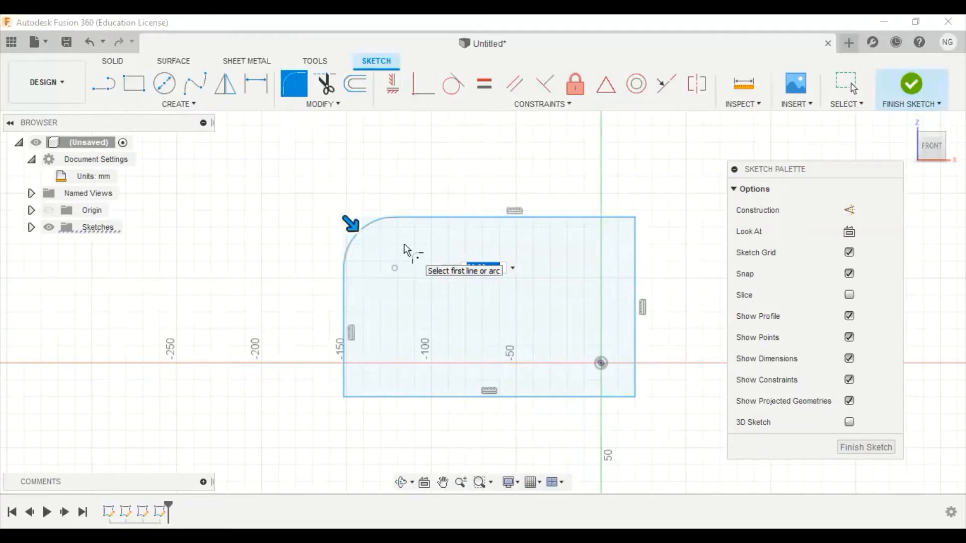
text(20)
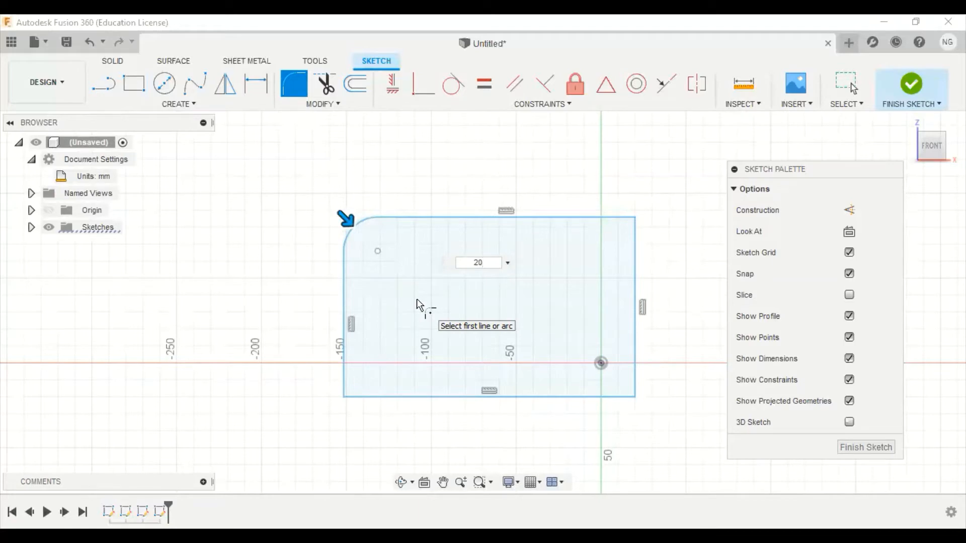
key(Return)
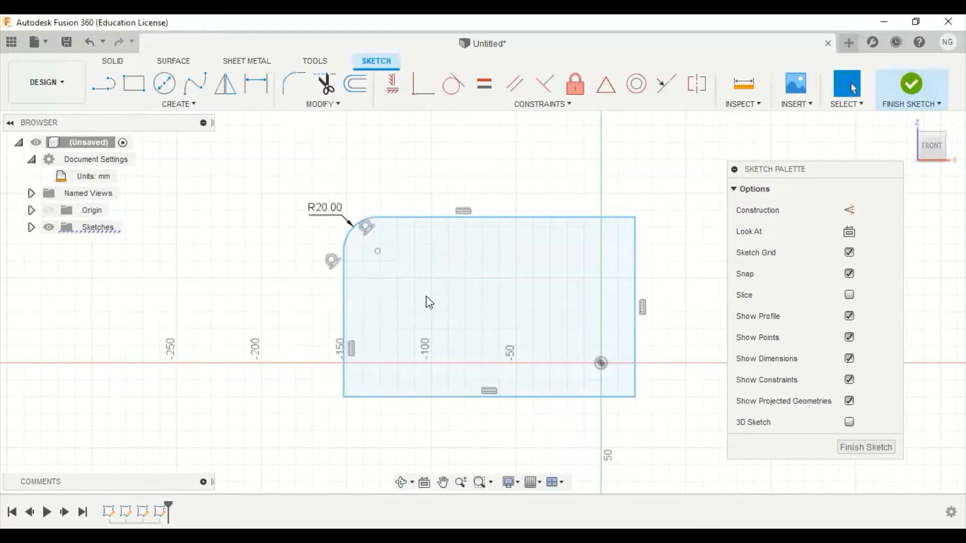
Move the fillet's radius dimension label farther out from the rectangle's upper-left corner
click(485, 262)
mouse_move(319, 205)
mouse_down()
mouse_move(302, 184)
mouse_move(302, 210)
mouse_move(312, 201)
mouse_up()
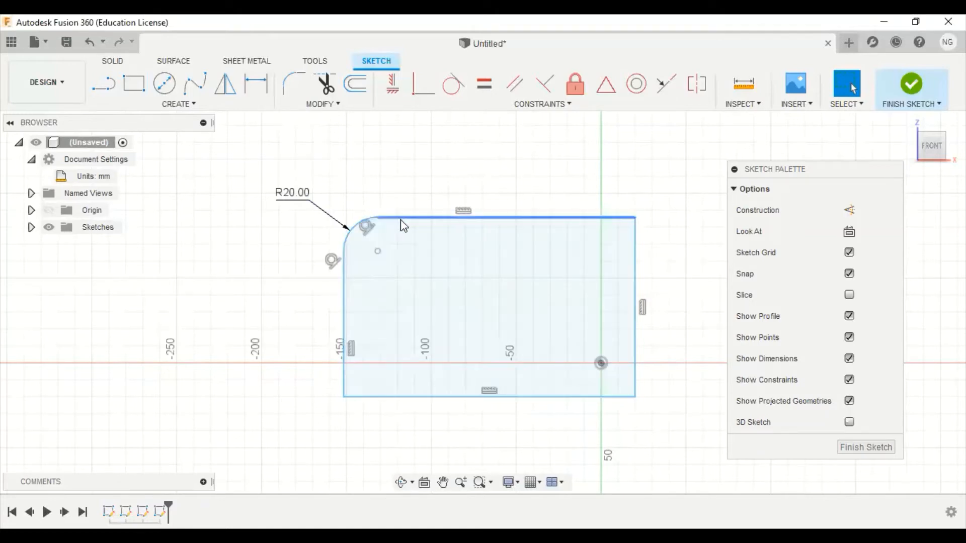
click(497, 223)
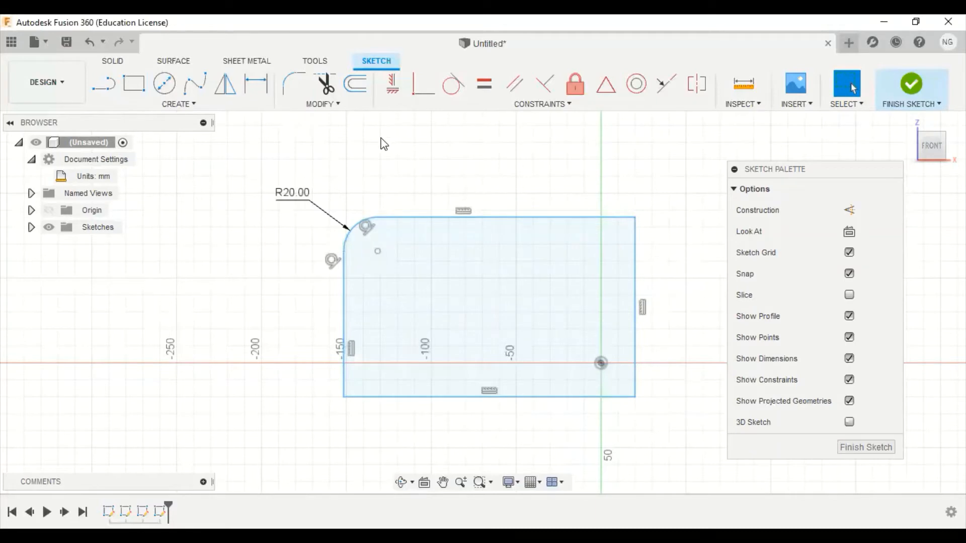
Fillet the rectangle's upper-right corner with a 50 mm radius
click(294, 83)
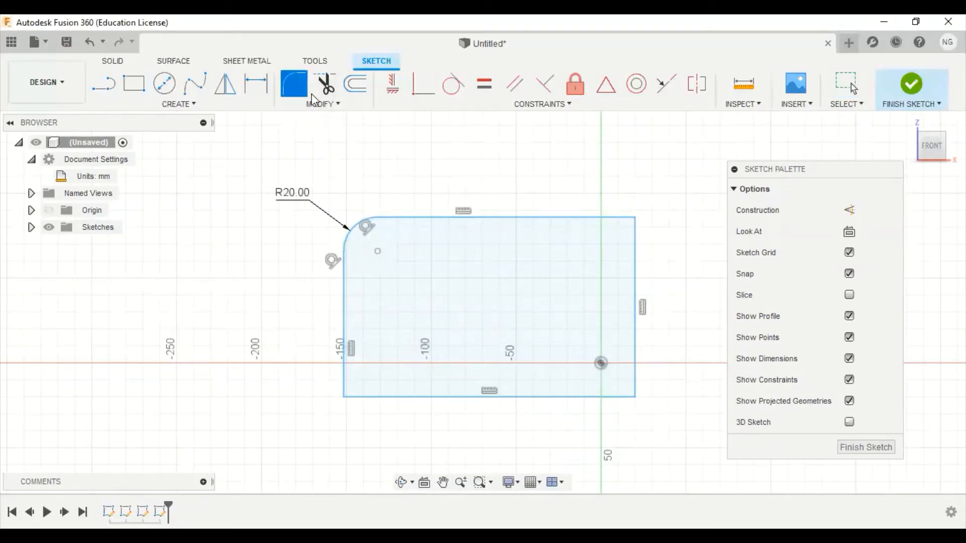
click(635, 220)
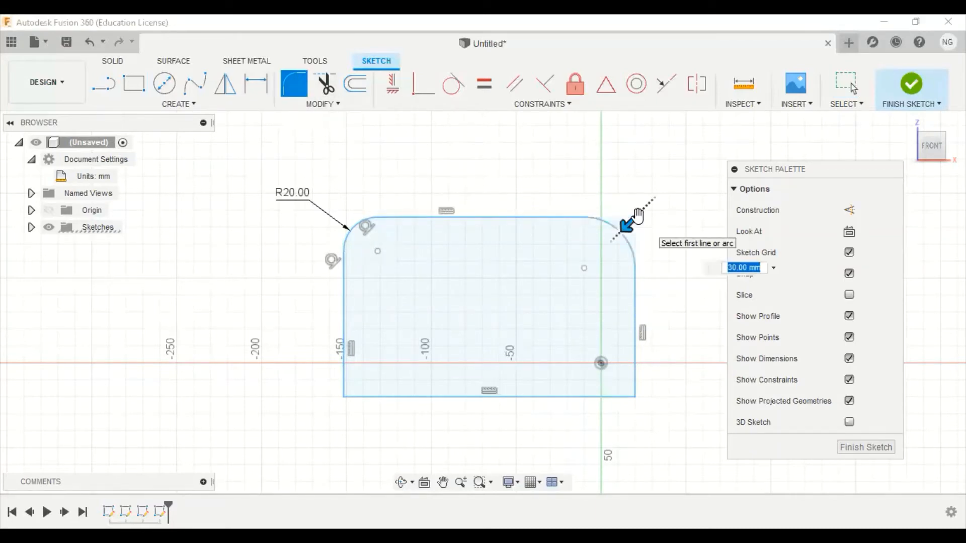
text(50)
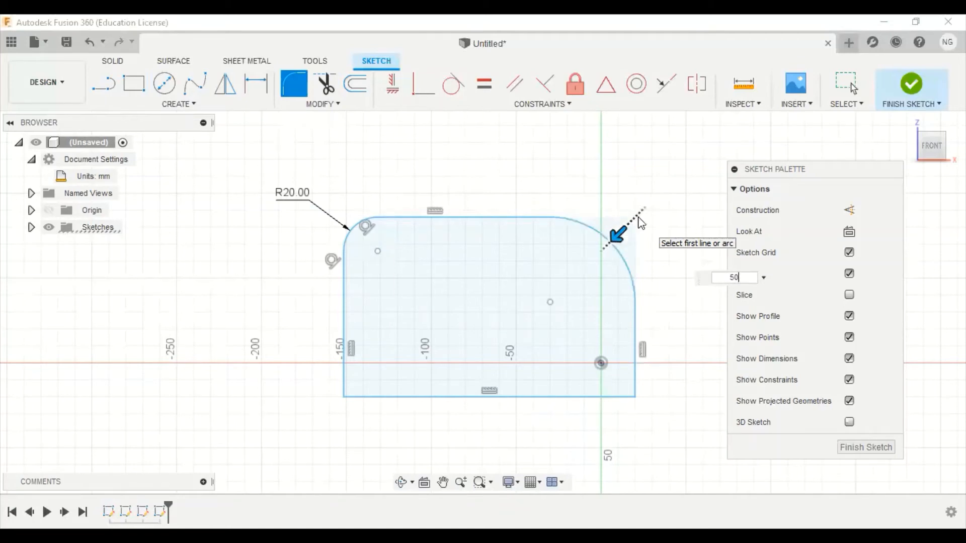
key(Return)
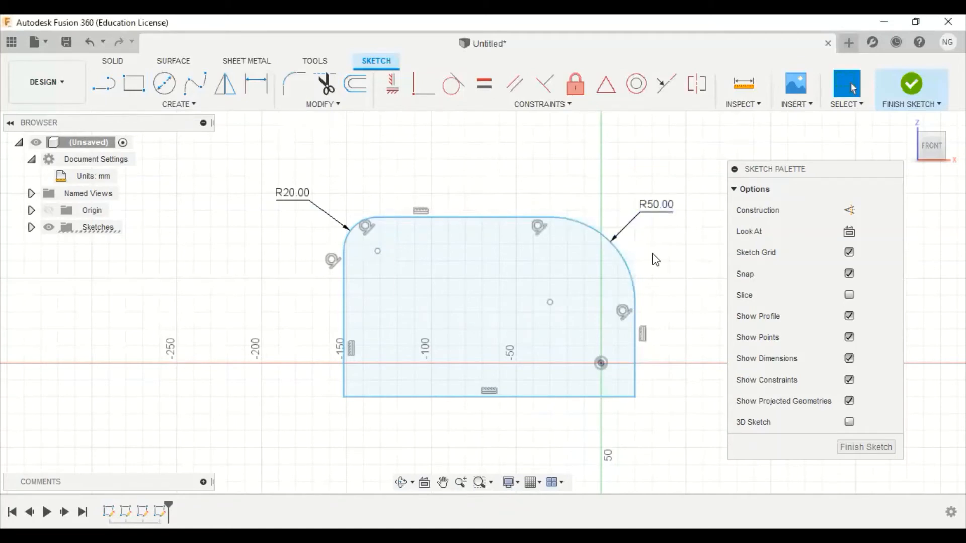
Draw a slanted line through the filleted rectangle, from below its bottom edge to above its top edge
scroll(653, 256, down, 1)
middle_drag(653, 256, 549, 253)
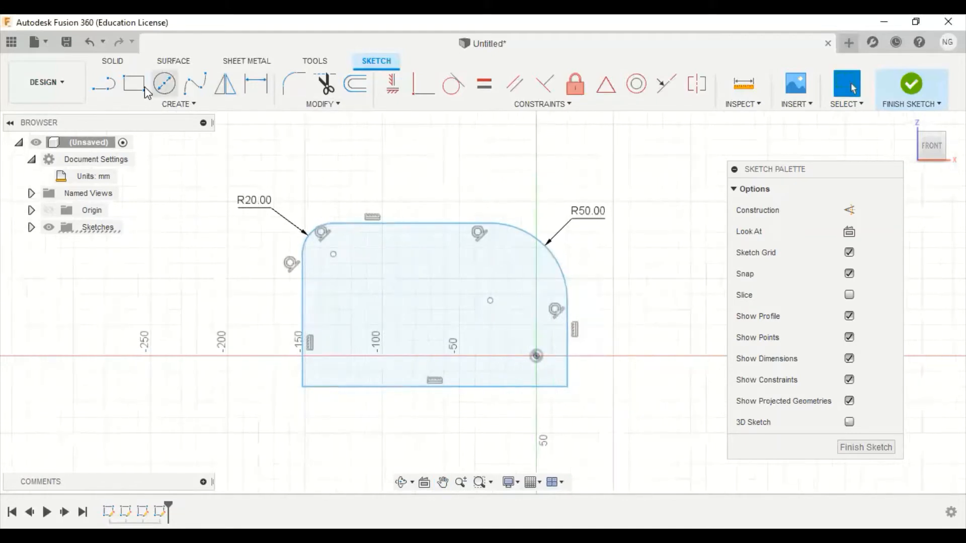
click(103, 83)
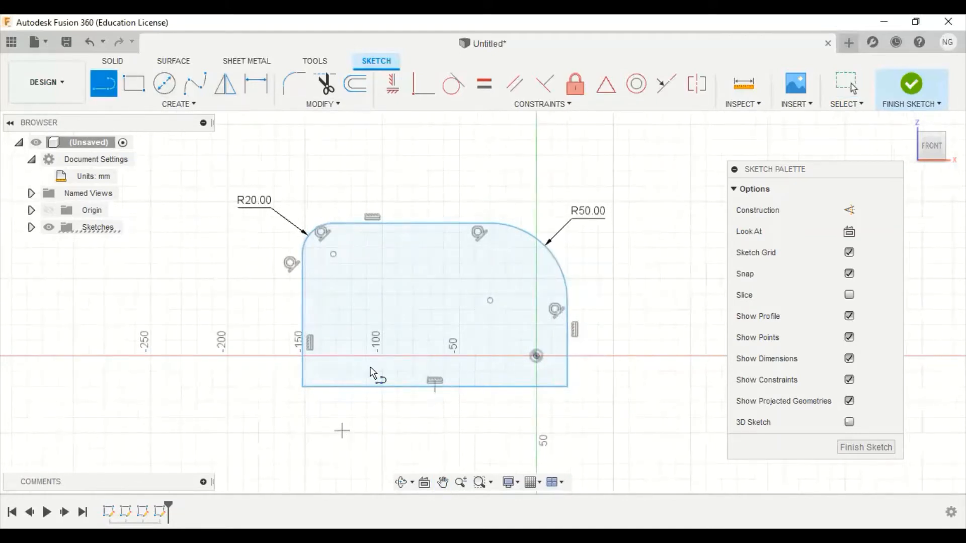
click(496, 160)
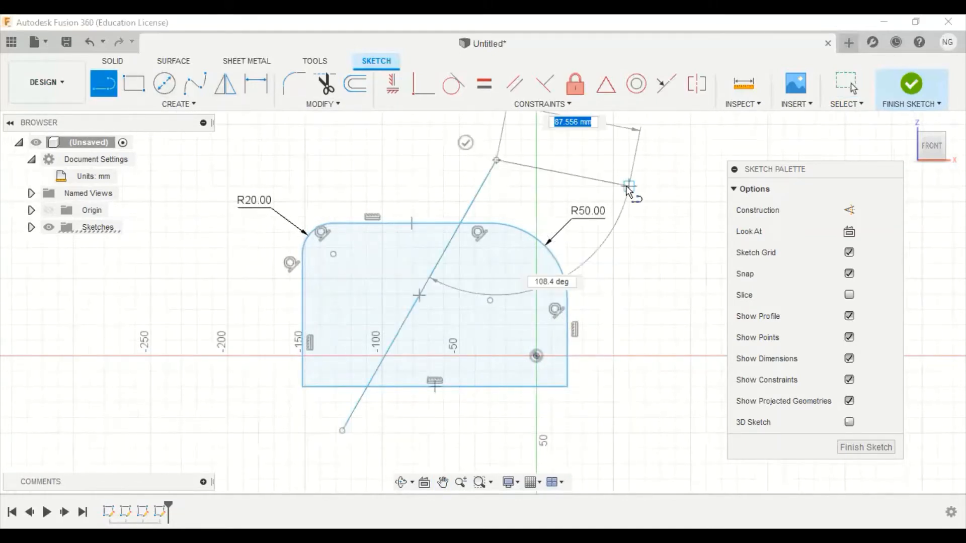
key(Escape)
click(521, 285)
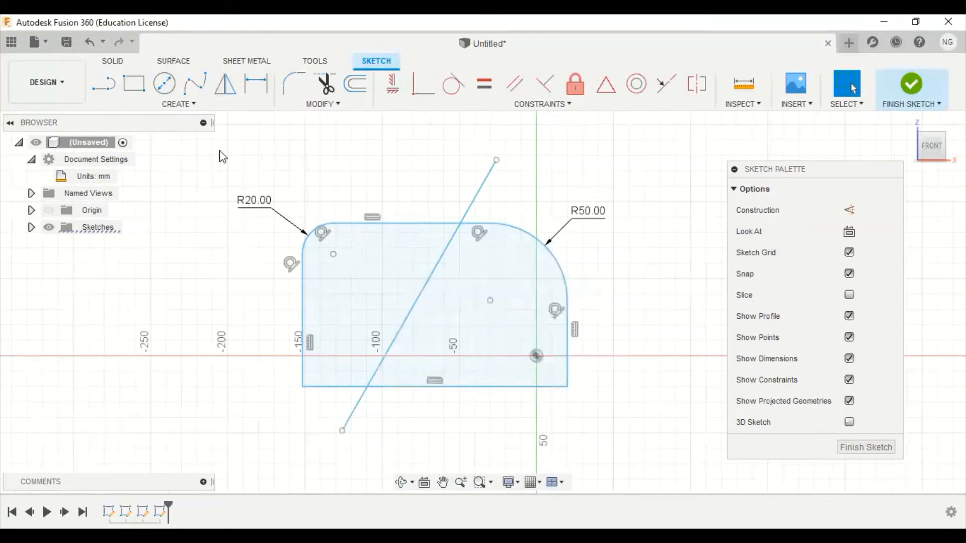
Trim both ends of the slanted line that protrude beyond the rectangle's top and bottom edges
click(326, 85)
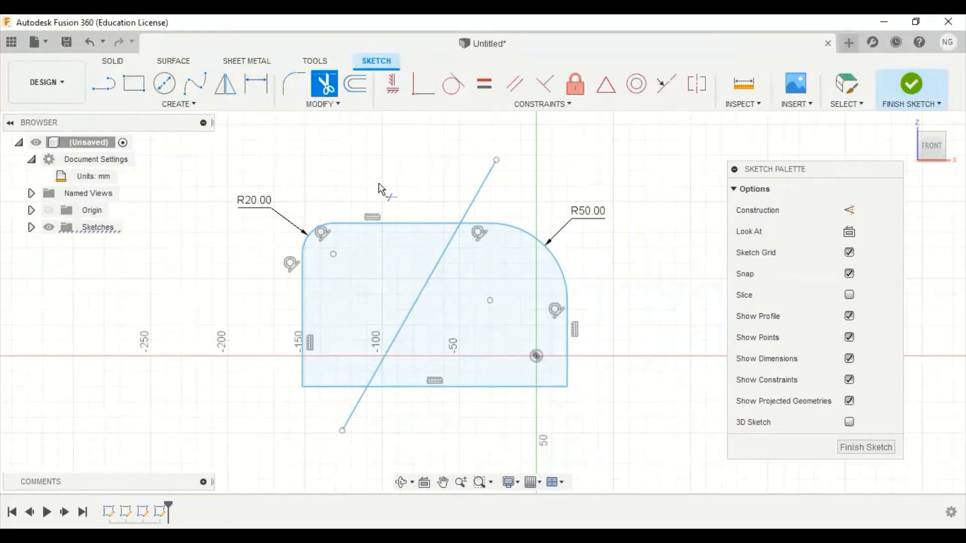
click(491, 178)
click(352, 417)
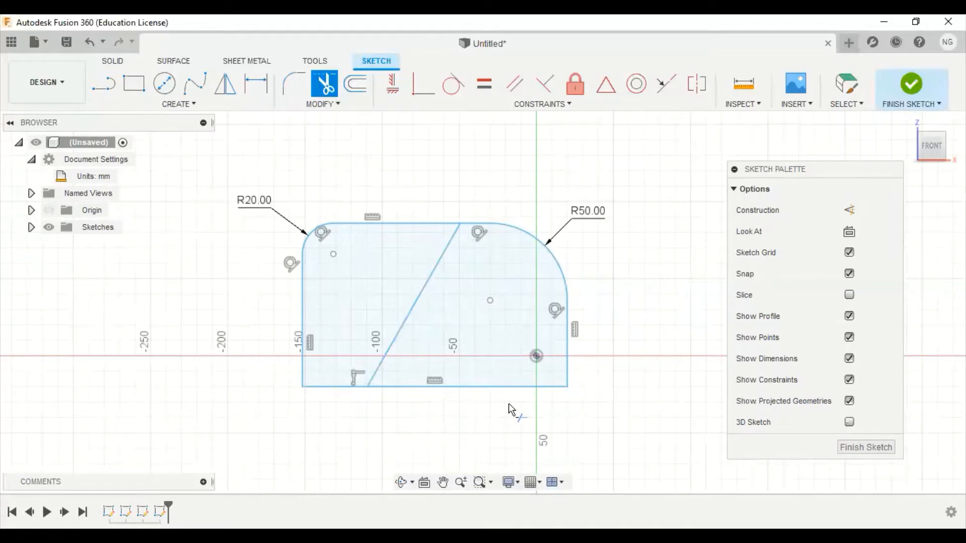
Draw a horizontal line above the filleted rectangle, spanning both sides of the vertical axis
key(l)
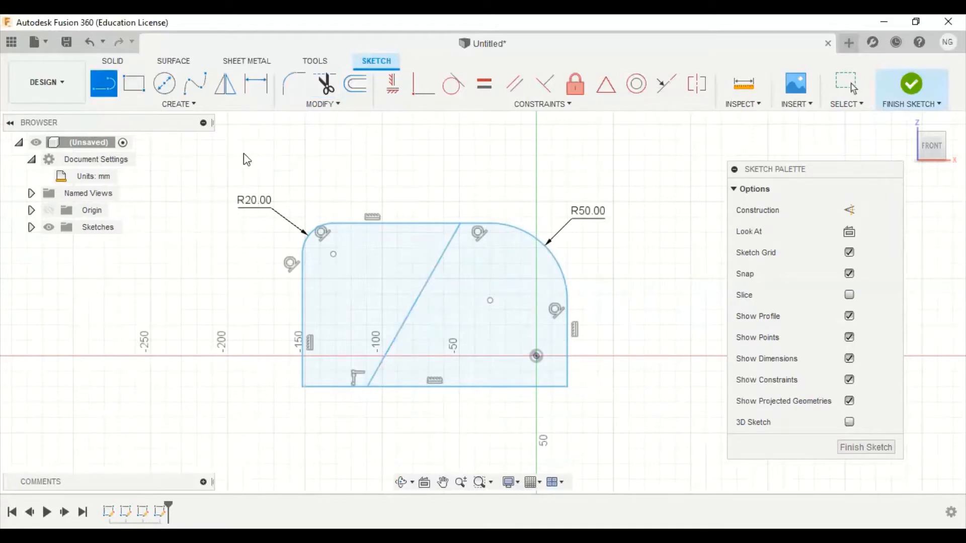
click(420, 136)
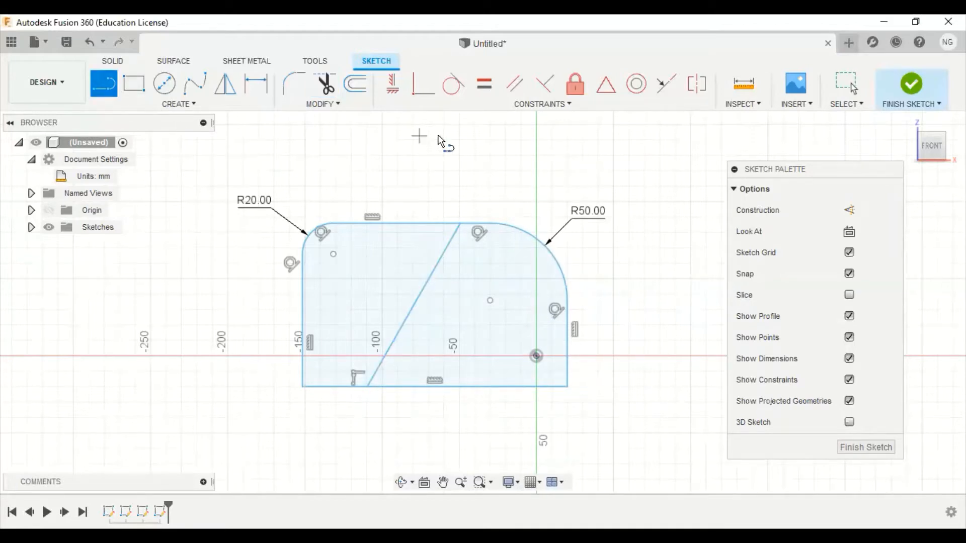
click(581, 136)
key(Escape)
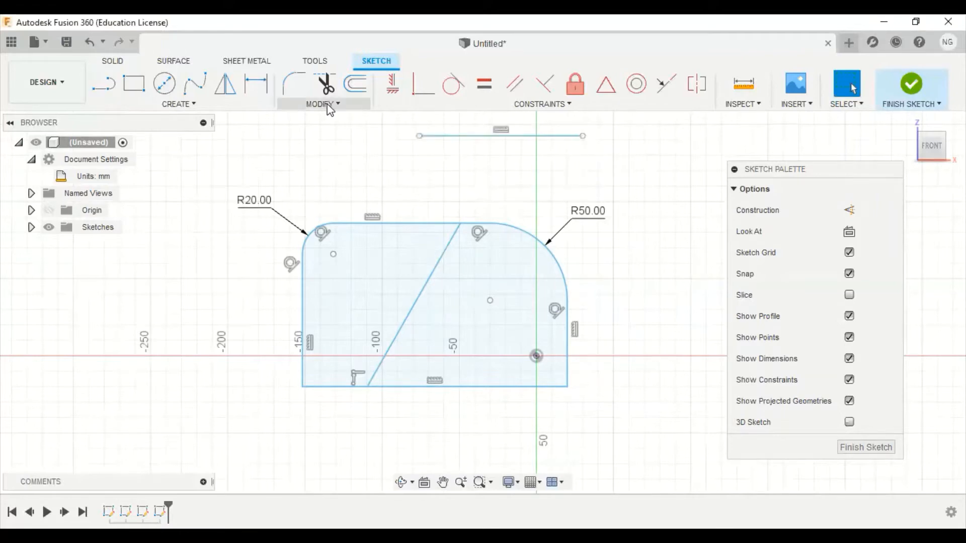
Extend the upper end of the slanted line to the horizontal line above the rectangle
click(330, 105)
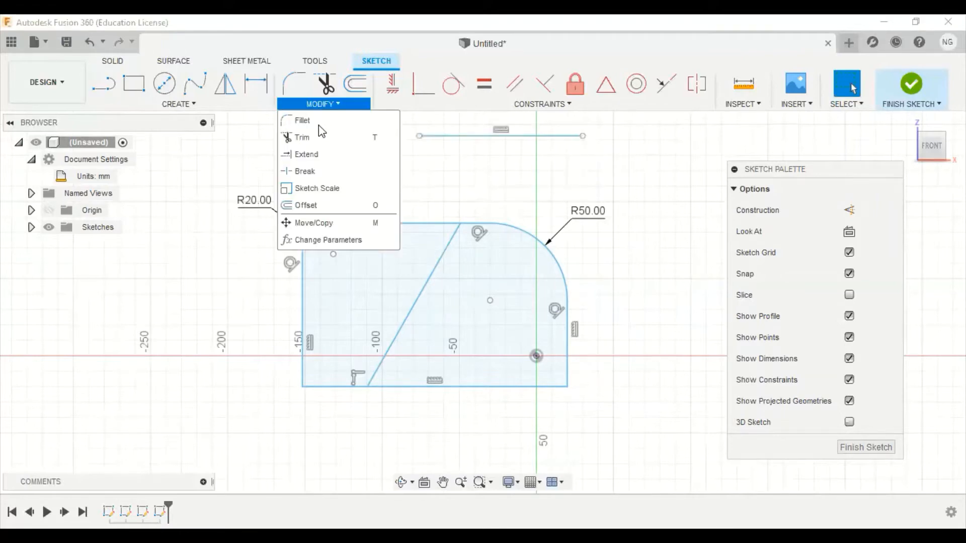
click(327, 154)
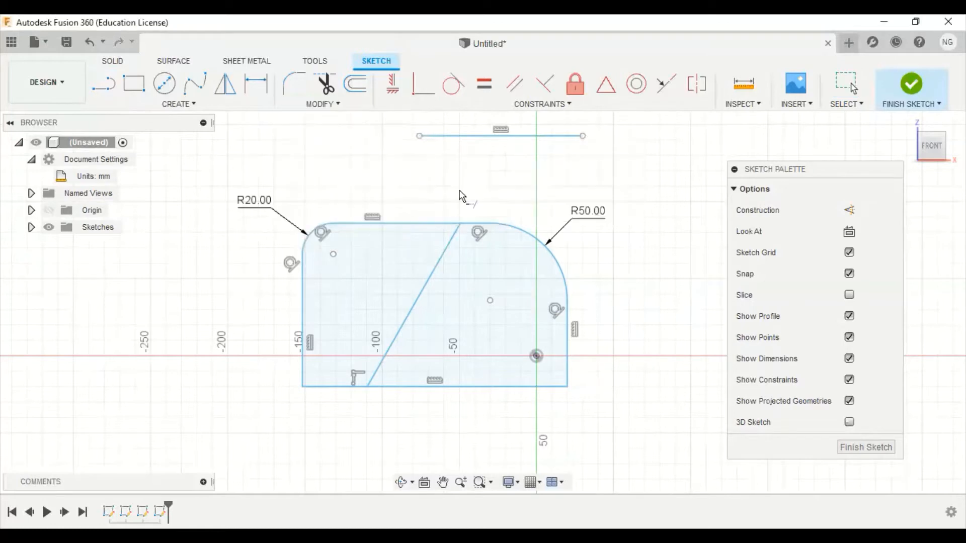
click(448, 248)
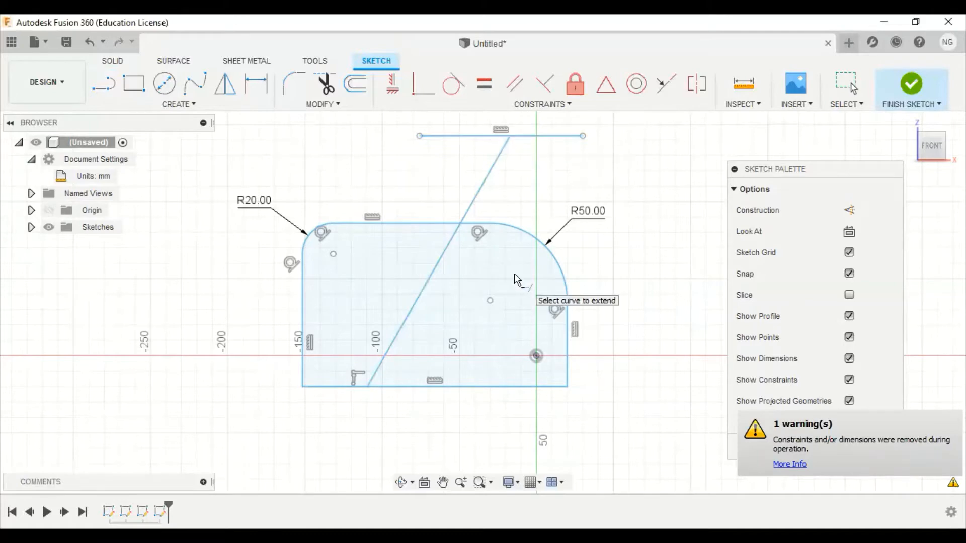
key(Escape)
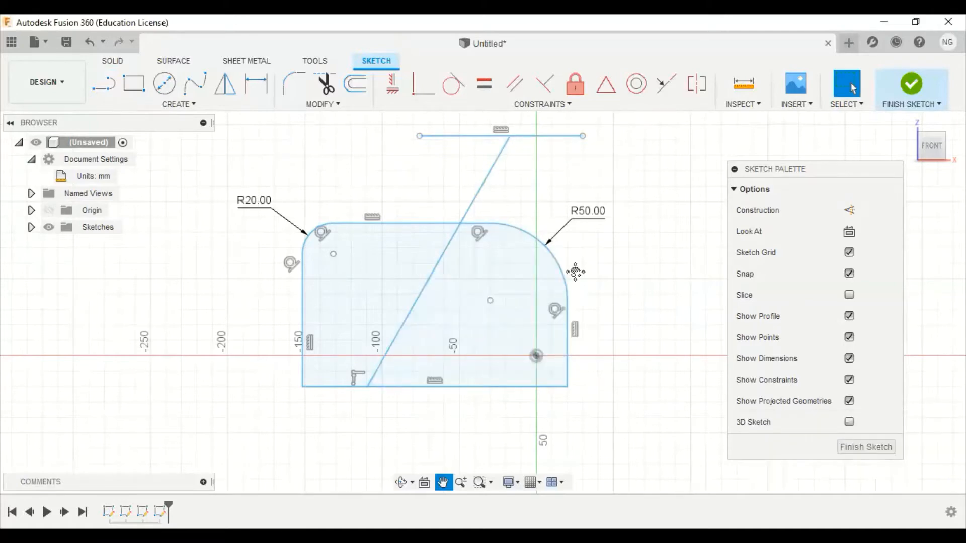
Break the top edge of the filleted rectangle where the slanted line crosses it
middle_drag(574, 272, 564, 314)
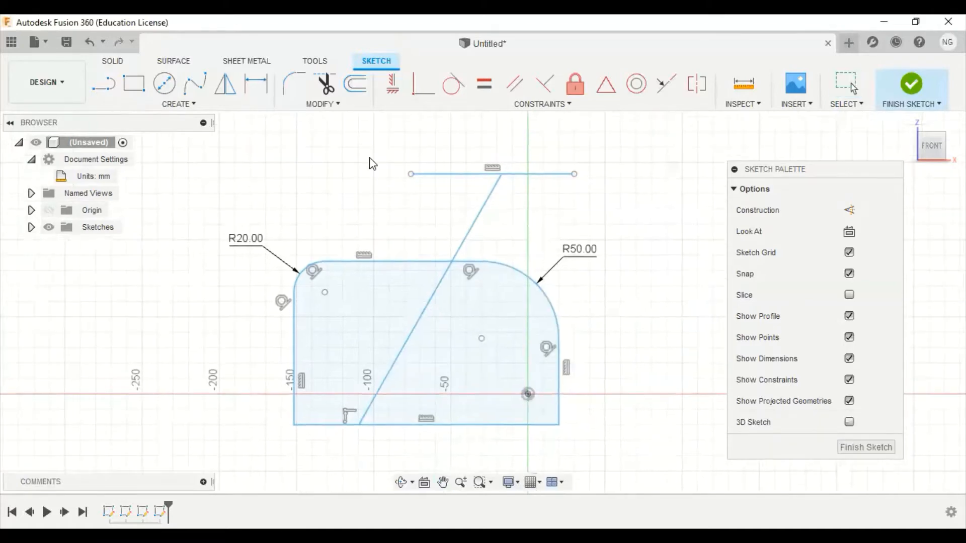
click(340, 105)
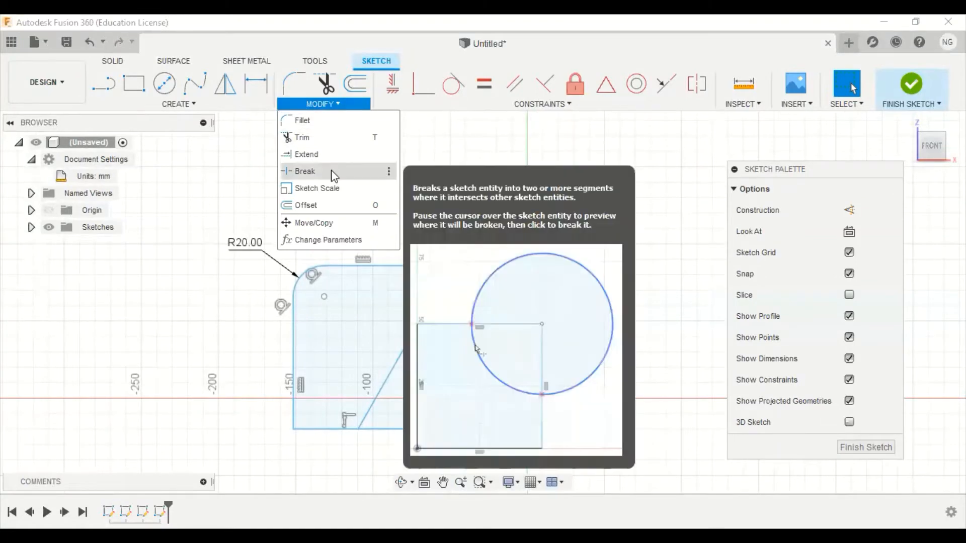
click(305, 171)
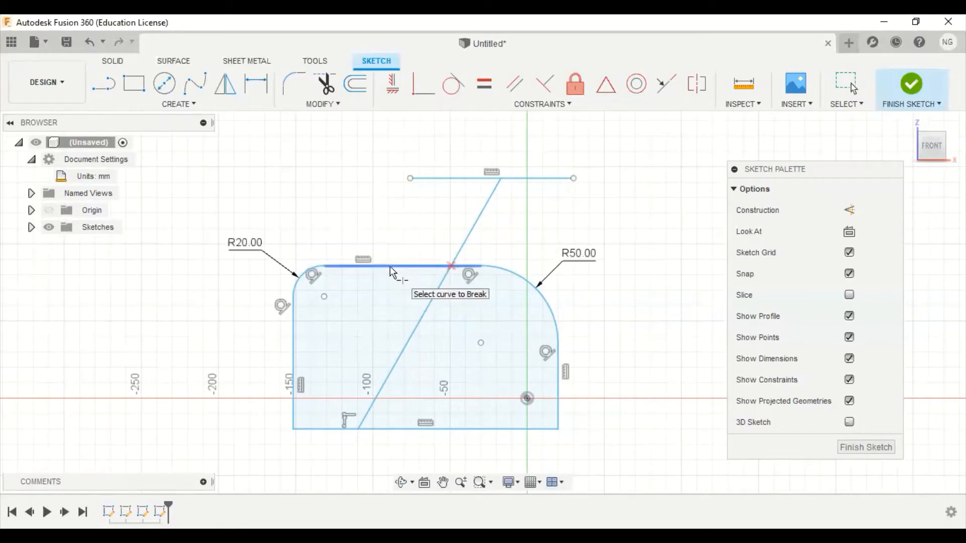
click(390, 267)
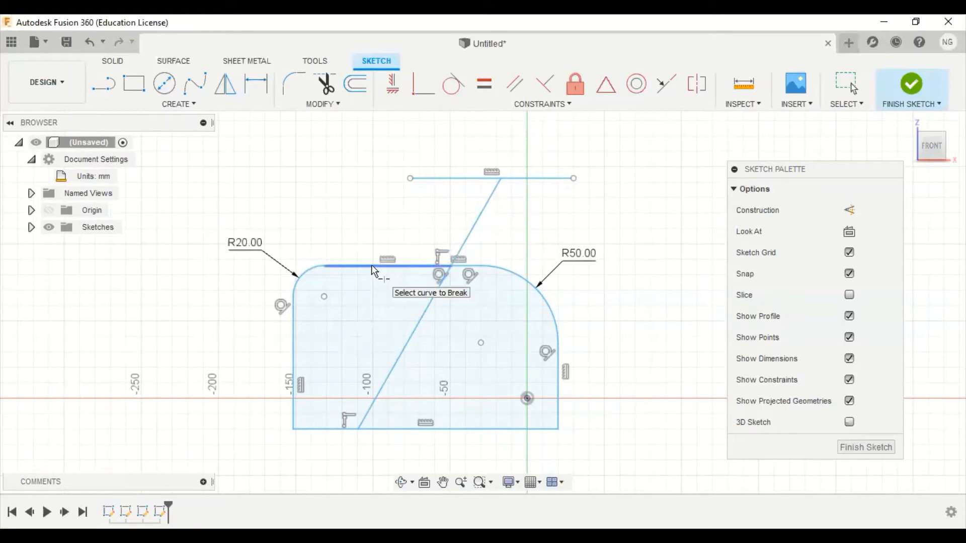
scroll(473, 272, up, 3)
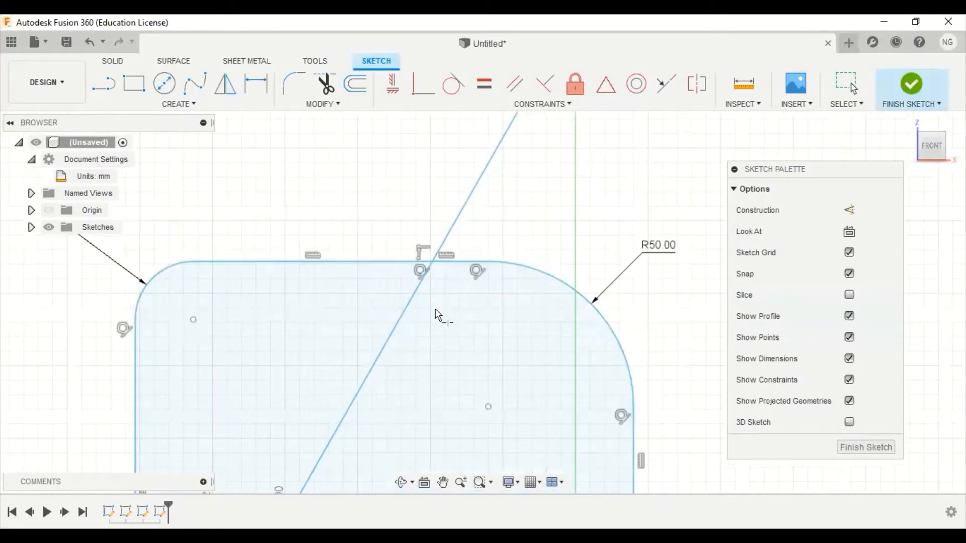
key(Escape)
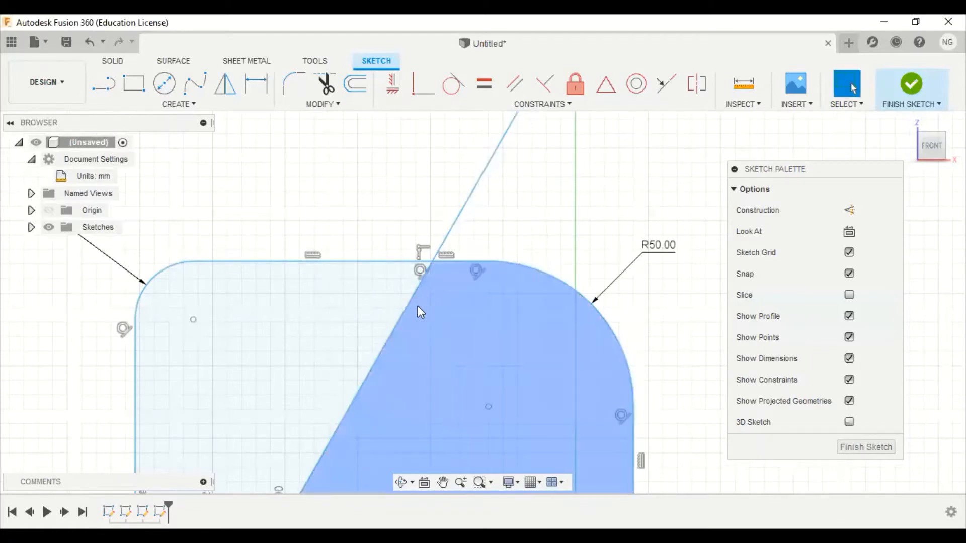
scroll(450, 297, down, 2)
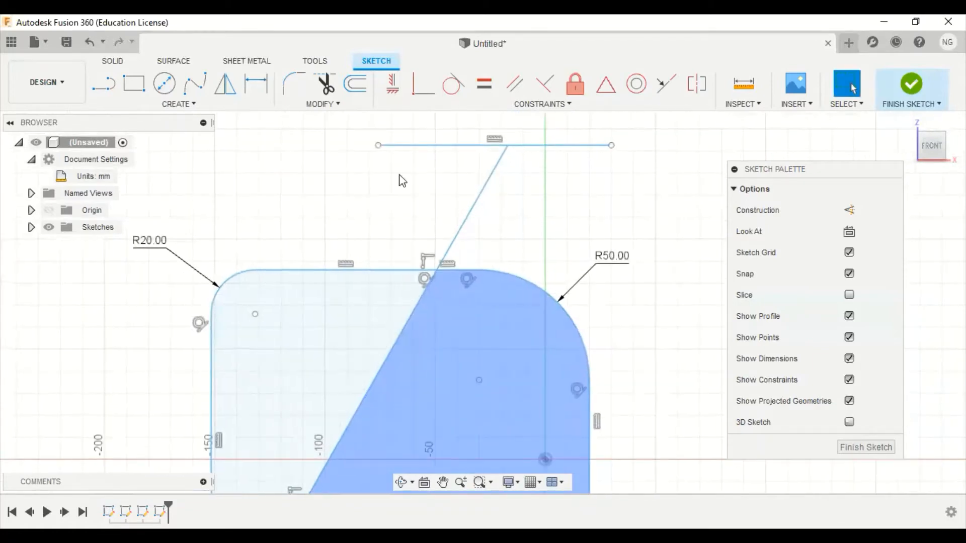
Delete the slanted line and the horizontal line above the filleted rectangle
click(338, 104)
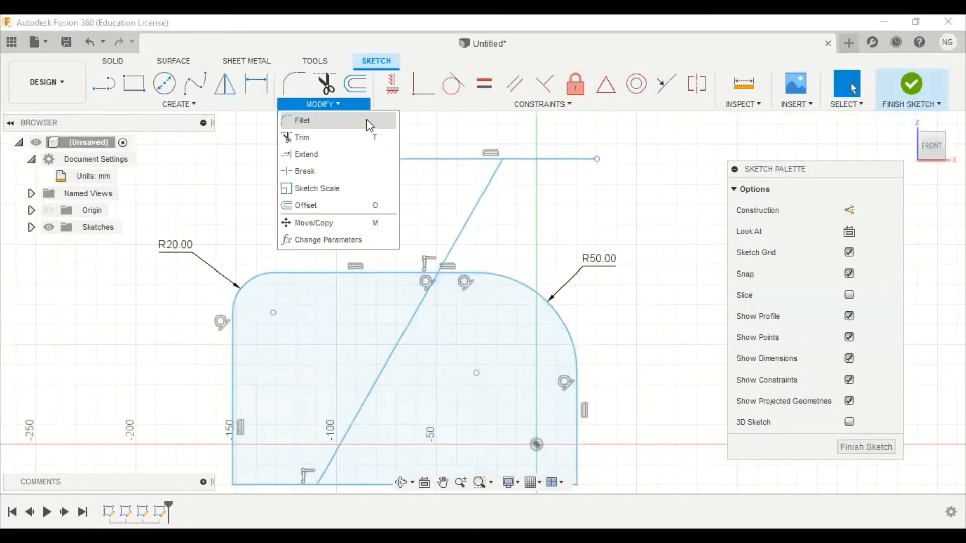
scroll(449, 215, down, 1)
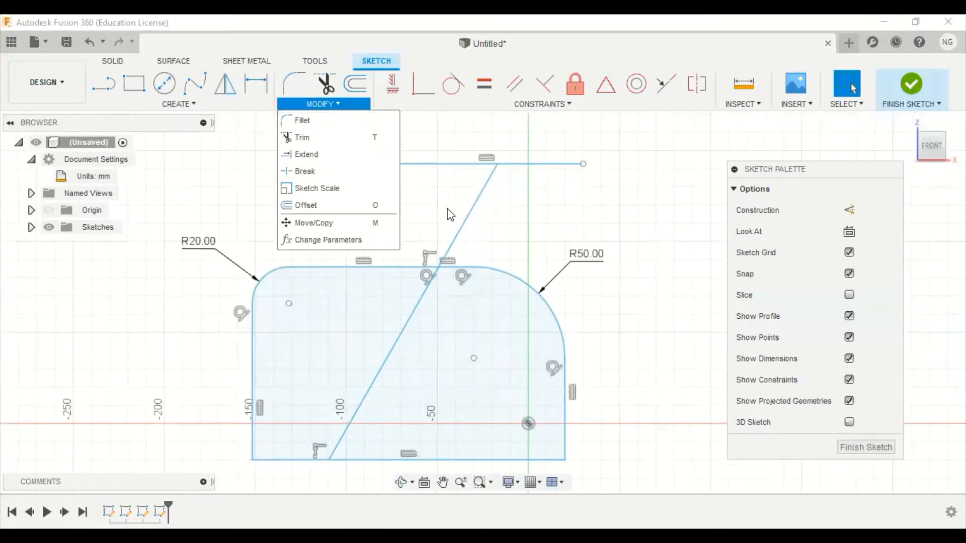
click(485, 185)
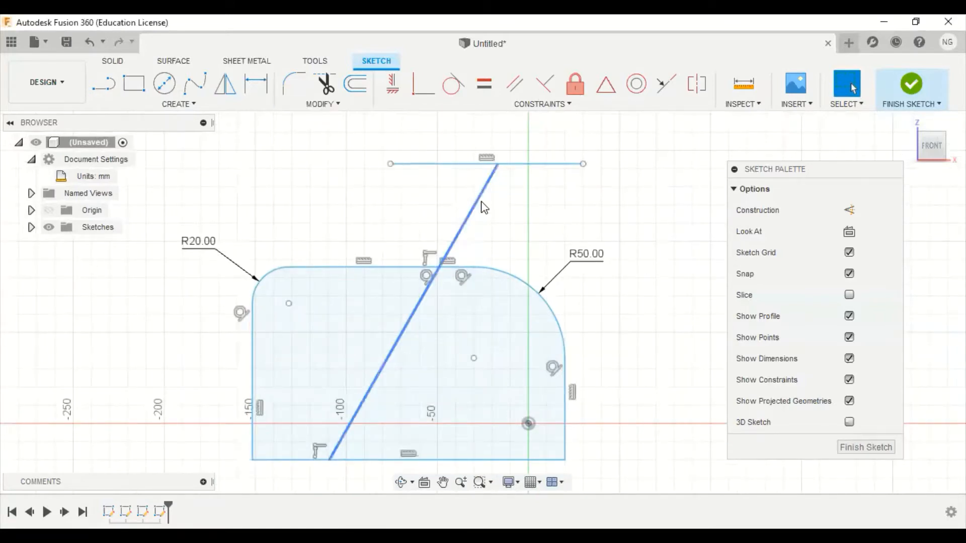
key(Delete)
click(542, 164)
key(Delete)
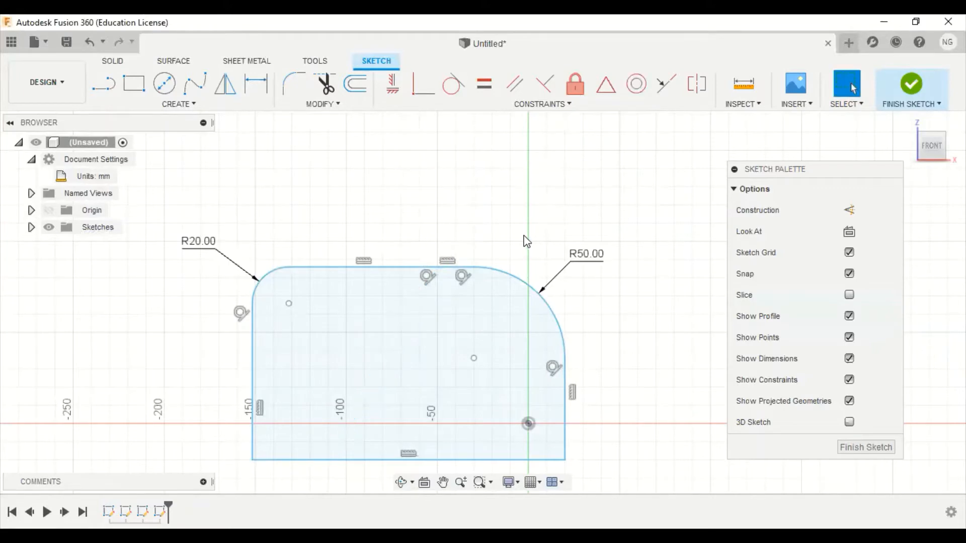
Delete the R50 and R20 radius dimensions from the rectangle's two rounded corners
scroll(525, 236, down, 1)
click(581, 251)
key(Delete)
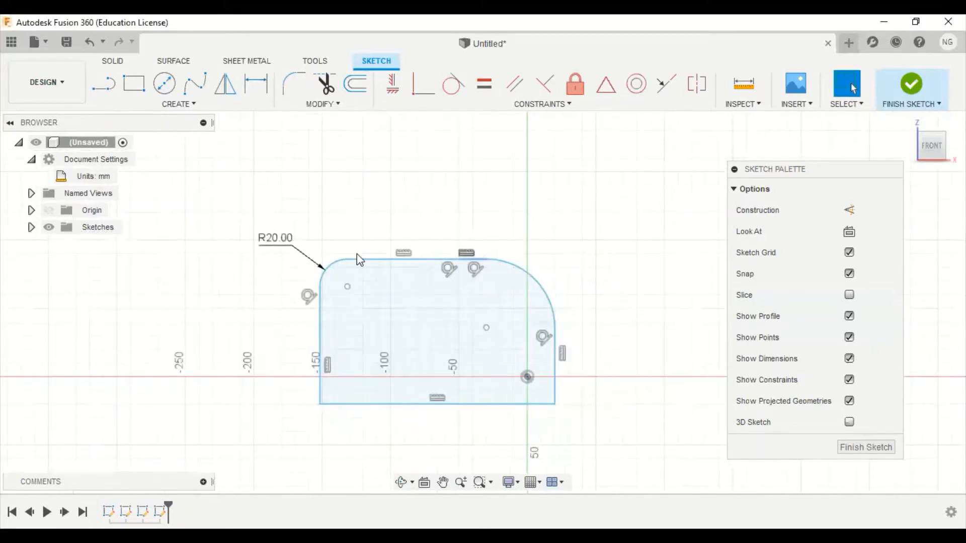
click(286, 244)
key(Delete)
middle_drag(484, 209, 445, 199)
click(341, 104)
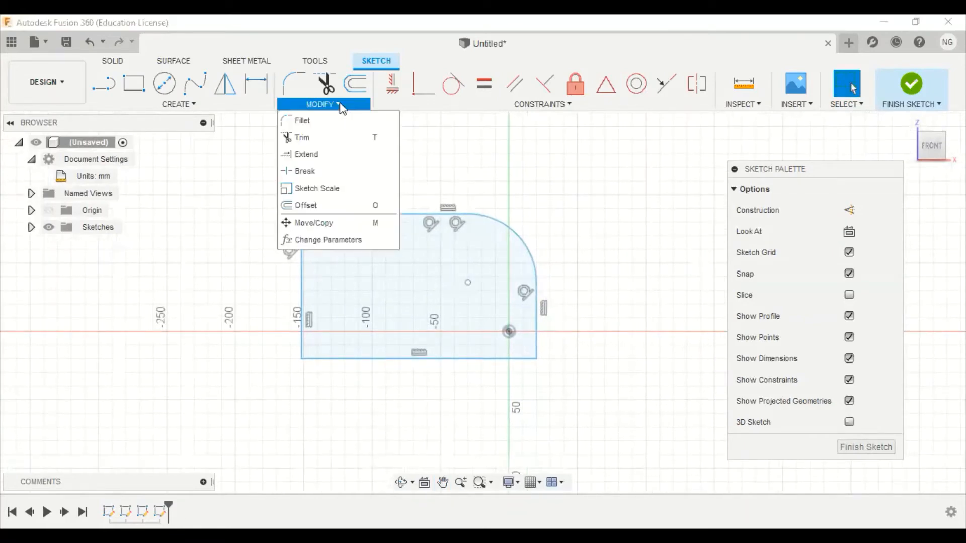
click(338, 208)
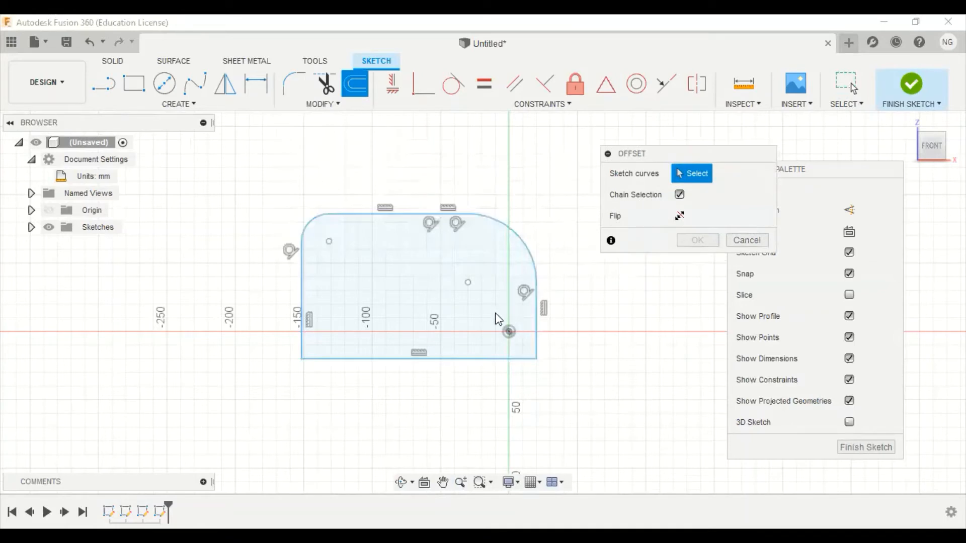
click(680, 196)
click(408, 214)
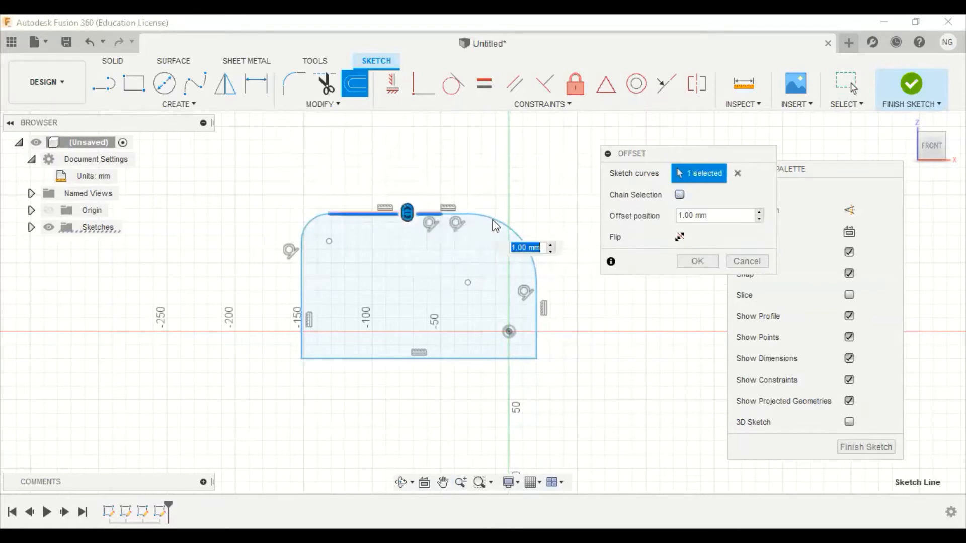
click(494, 218)
click(549, 212)
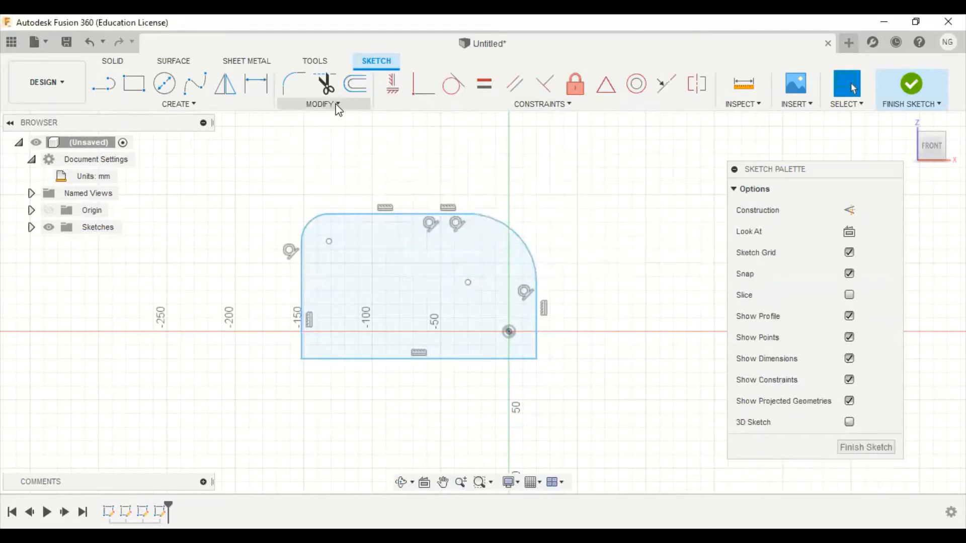
Set up an Offset of the whole filleted rectangle outline with Chain Selection on and an offset position of 10 mm
click(347, 89)
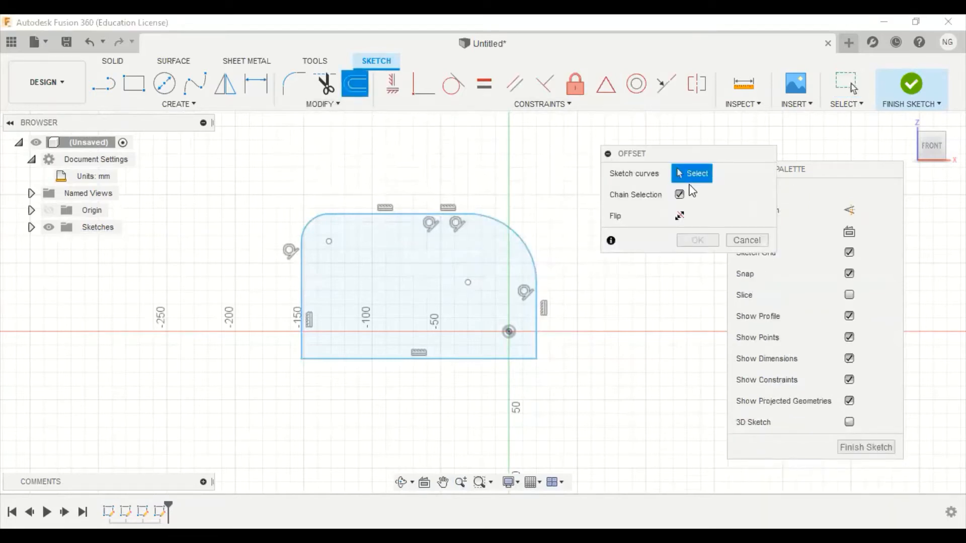
drag(664, 153, 610, 149)
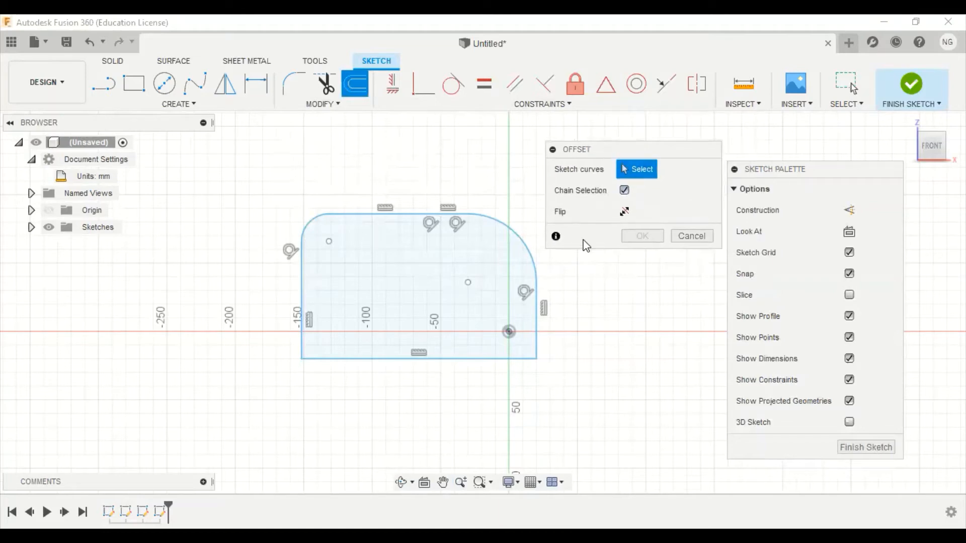
click(406, 221)
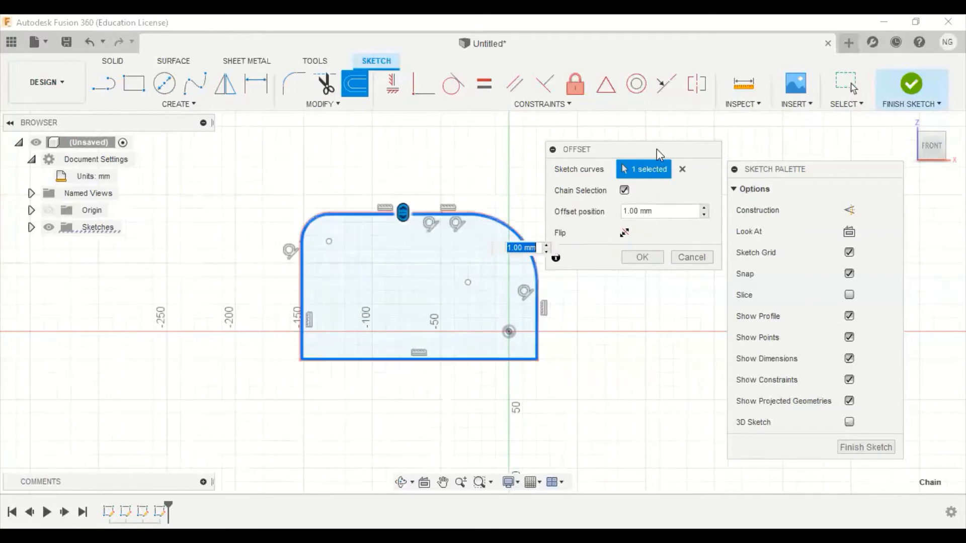
drag(656, 149, 684, 144)
click(708, 207)
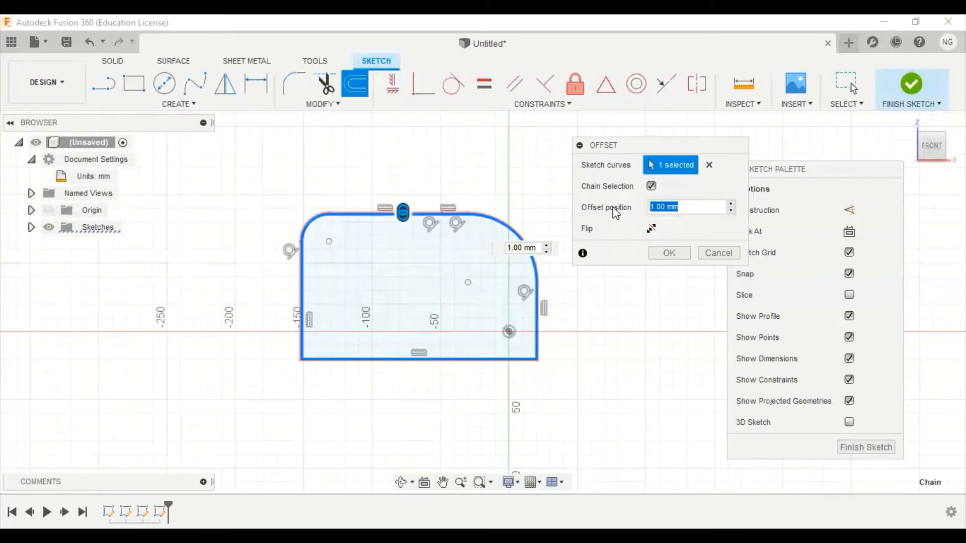
text(10)
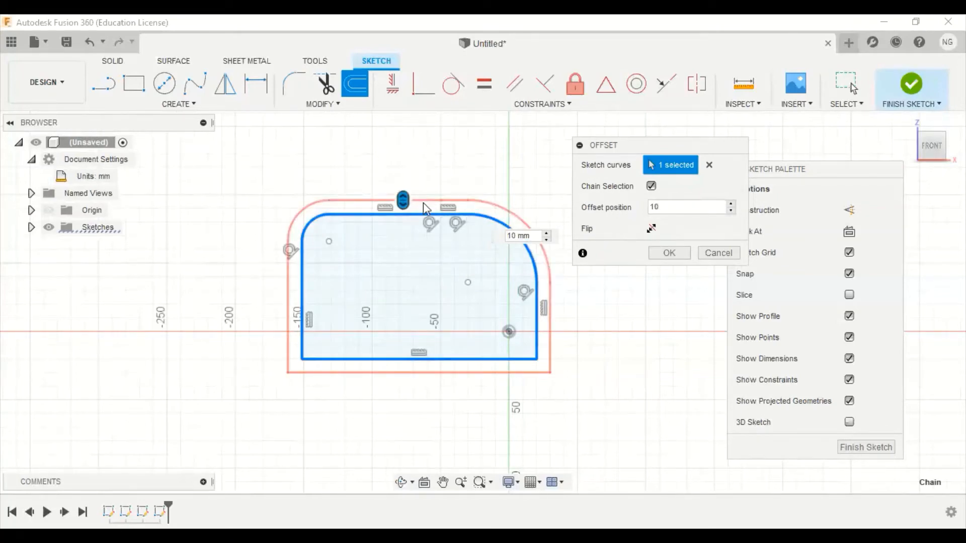
Enlarge the outward offset of the outline to about 28 mm, test flipping its direction, and apply it
drag(404, 201, 406, 175)
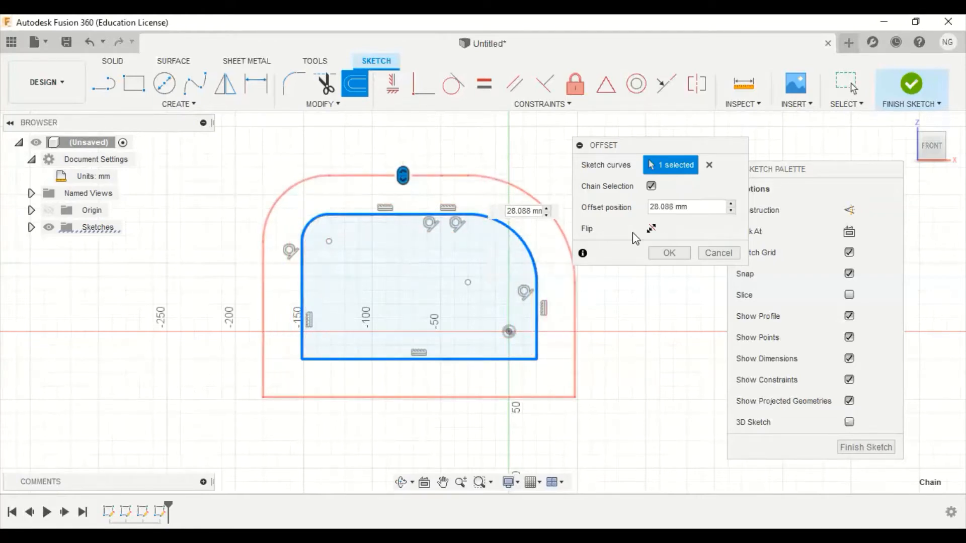
click(651, 230)
click(652, 230)
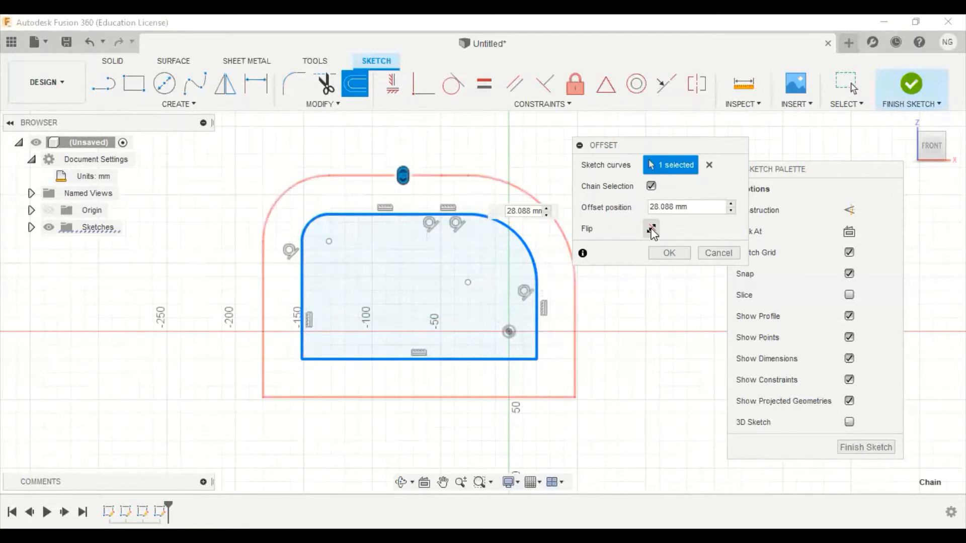
click(669, 255)
scroll(611, 231, up, 3)
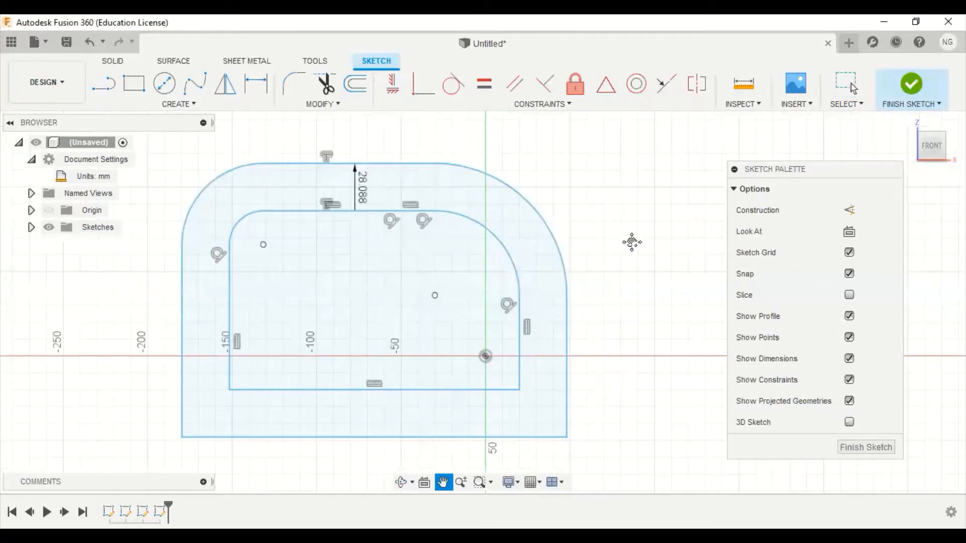
middle_drag(632, 241, 699, 256)
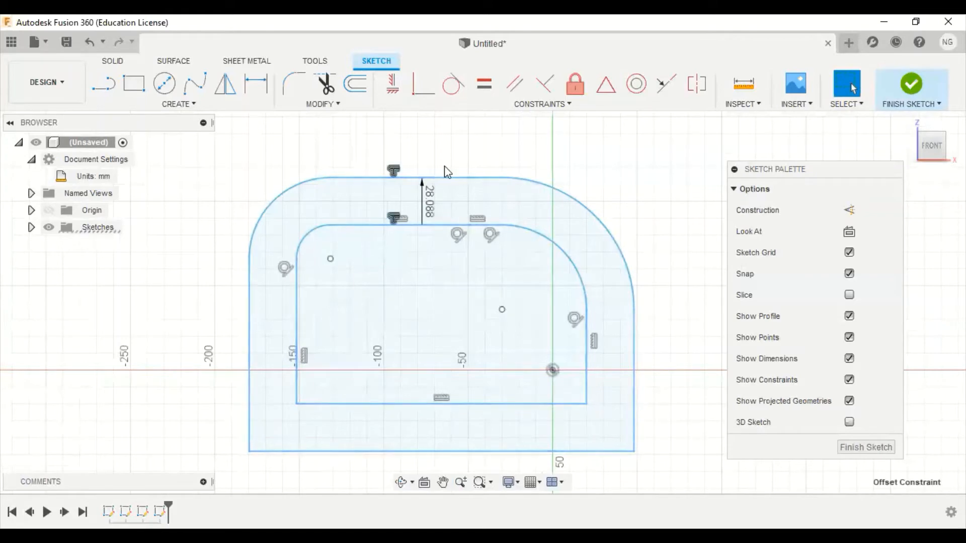
Remove the offset constraint between the two outlines, and delete both outlines from the sketch
click(441, 209)
click(627, 196)
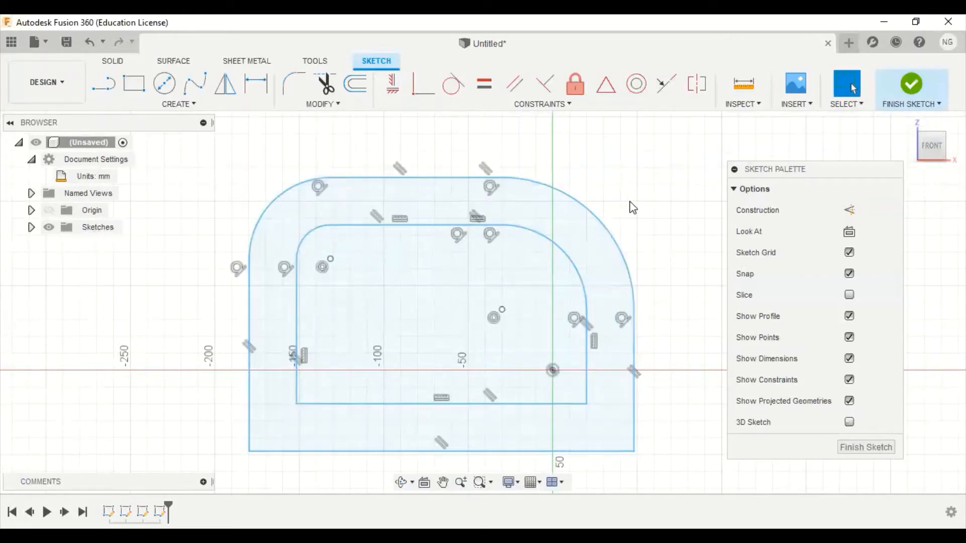
scroll(629, 202, down, 3)
middle_drag(617, 180, 585, 198)
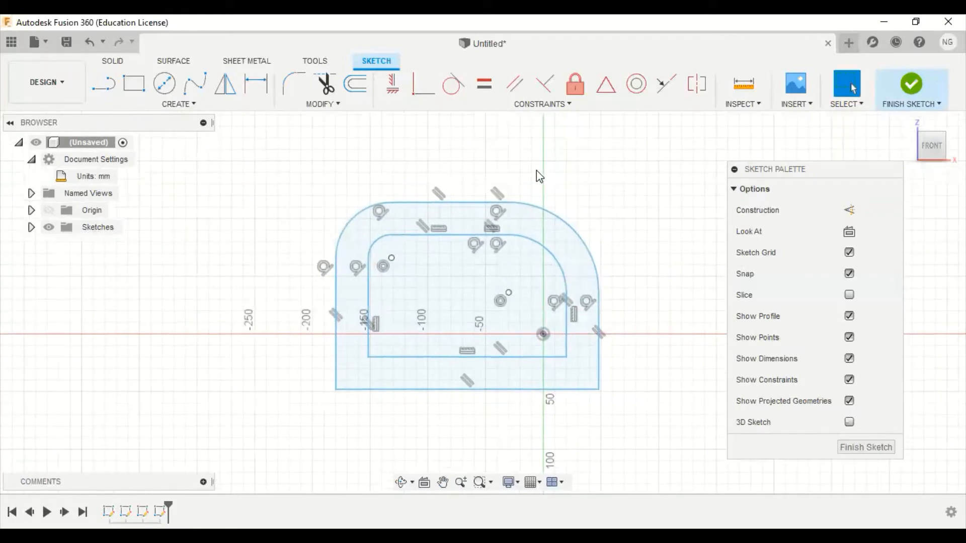
mouse_move(267, 155)
mouse_down()
mouse_move(562, 336)
mouse_move(655, 419)
mouse_up()
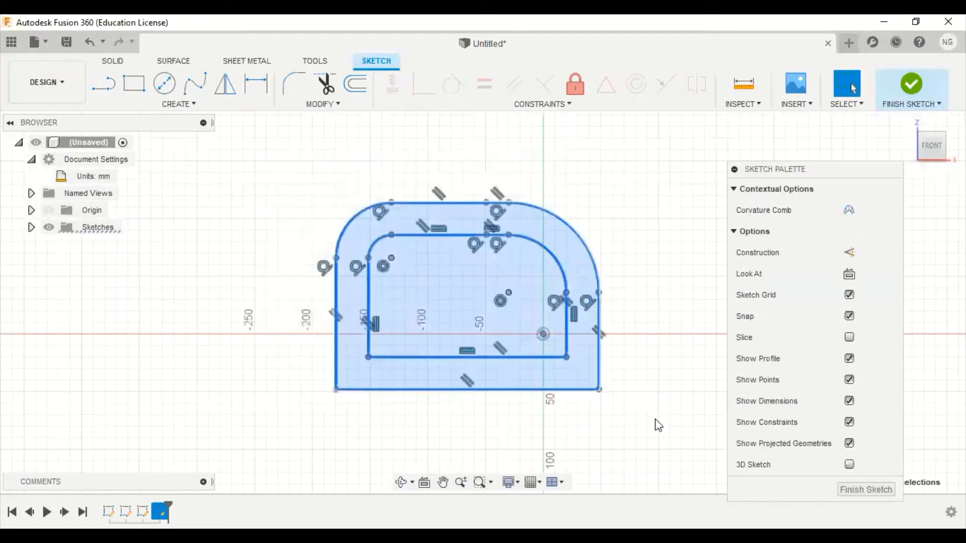
key(Delete)
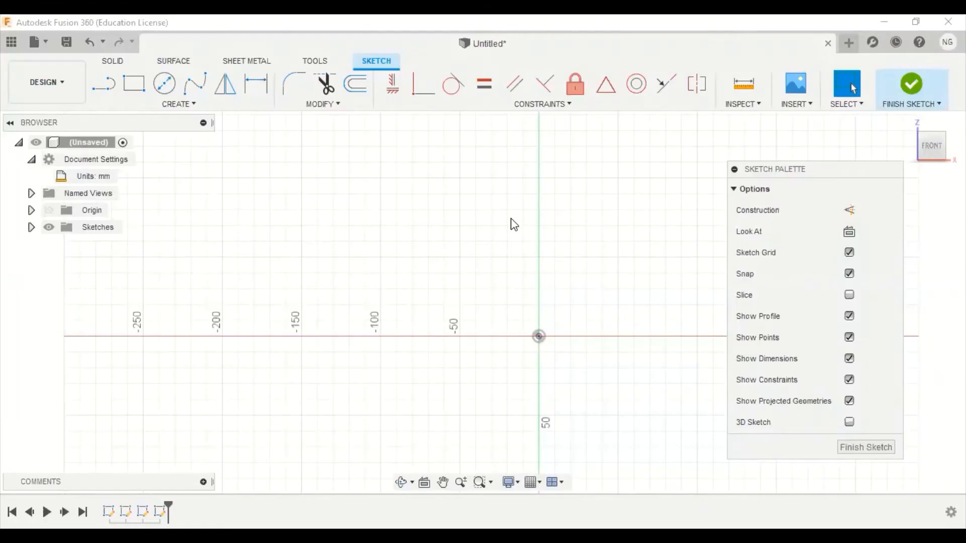
Draw a slanted line about 175 mm long, descending to the right, and shift it entirely to the left of the vertical axis
click(110, 86)
click(398, 217)
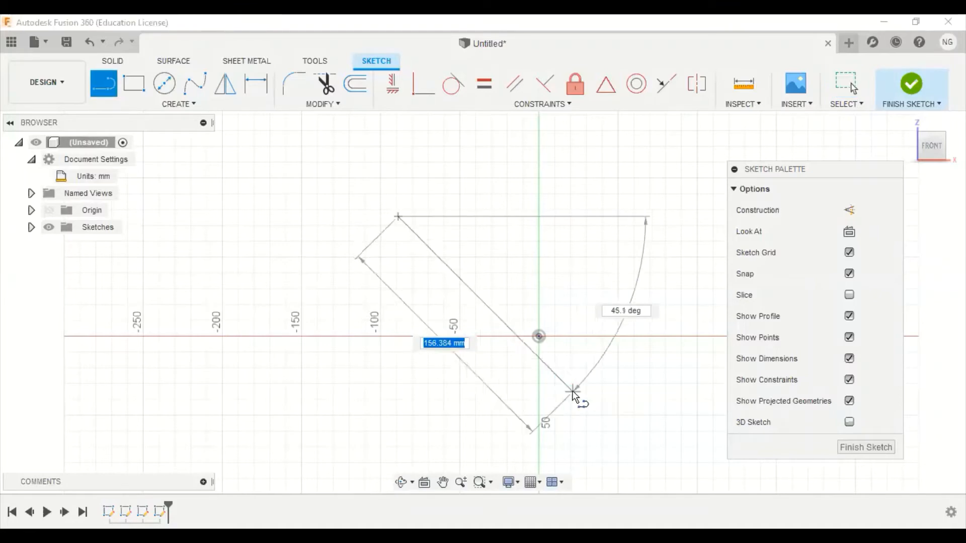
click(611, 394)
key(Escape)
mouse_move(487, 292)
mouse_down()
mouse_move(499, 269)
mouse_move(376, 228)
mouse_move(555, 261)
mouse_up()
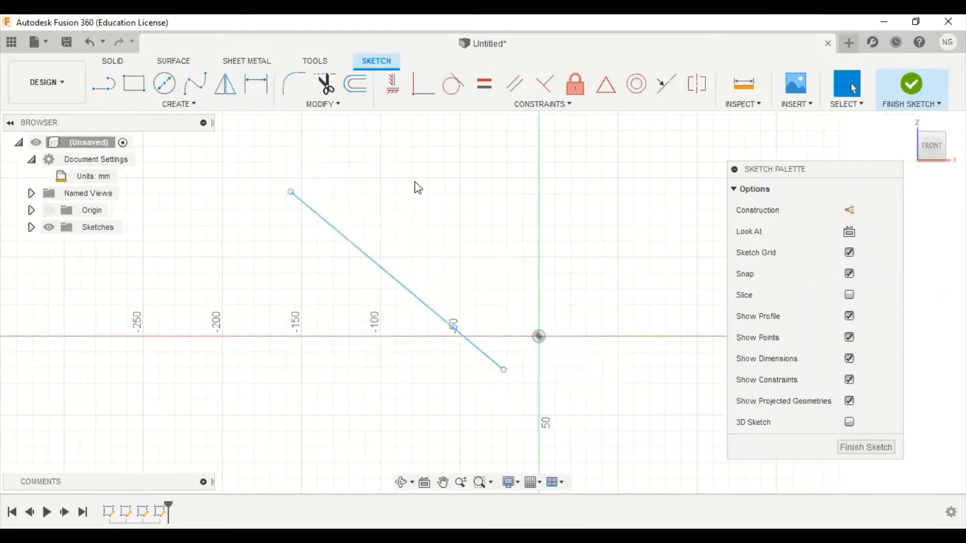
Move/Copy the slanted line with Create Copy enabled and an X distance of 50 mm
click(330, 105)
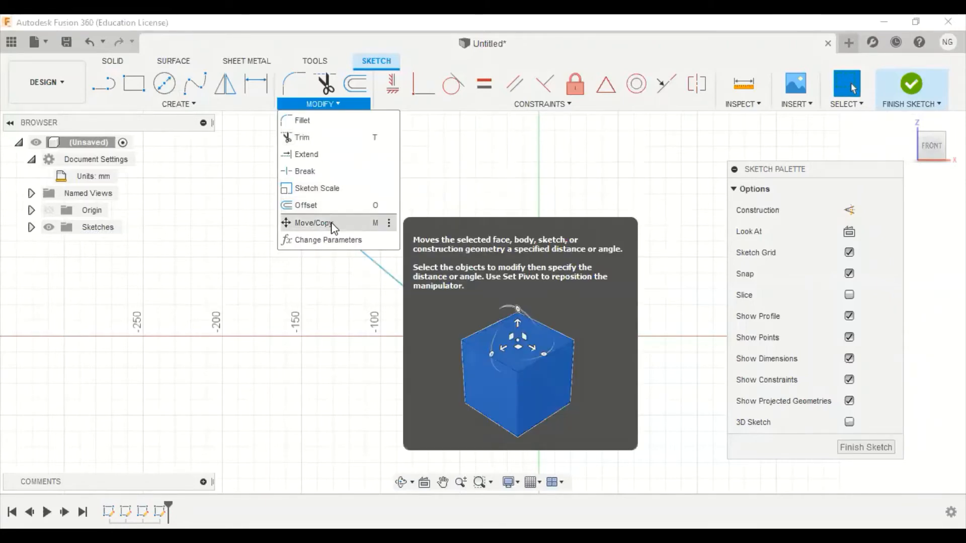
click(327, 223)
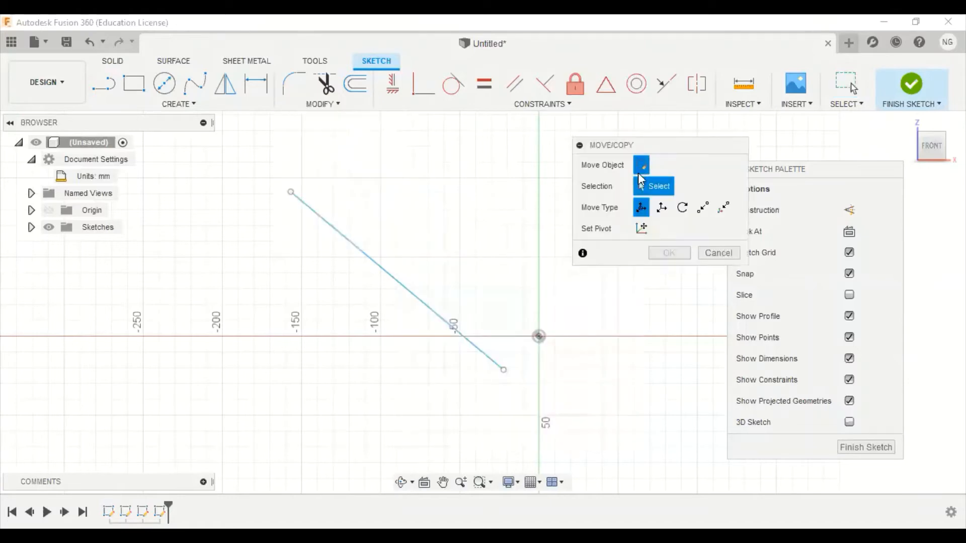
click(409, 288)
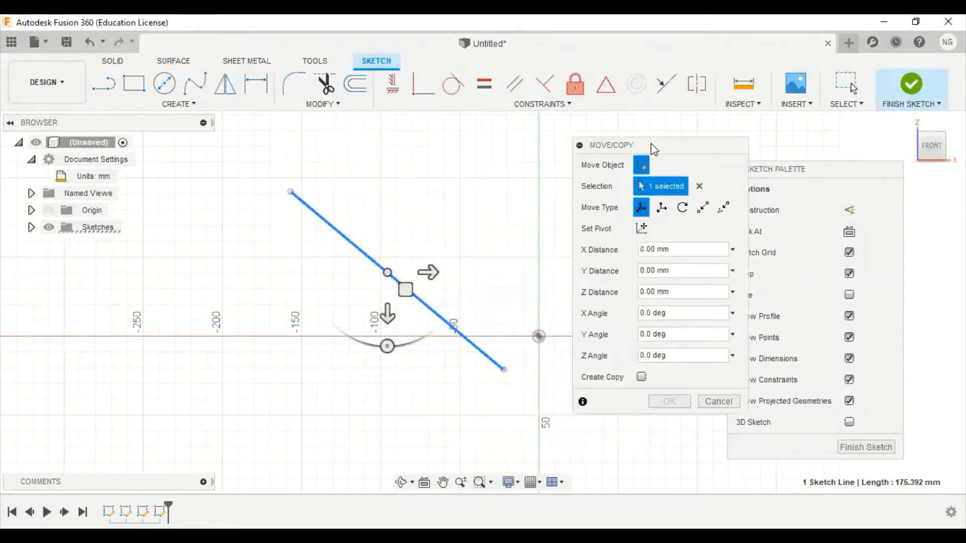
drag(651, 143, 660, 120)
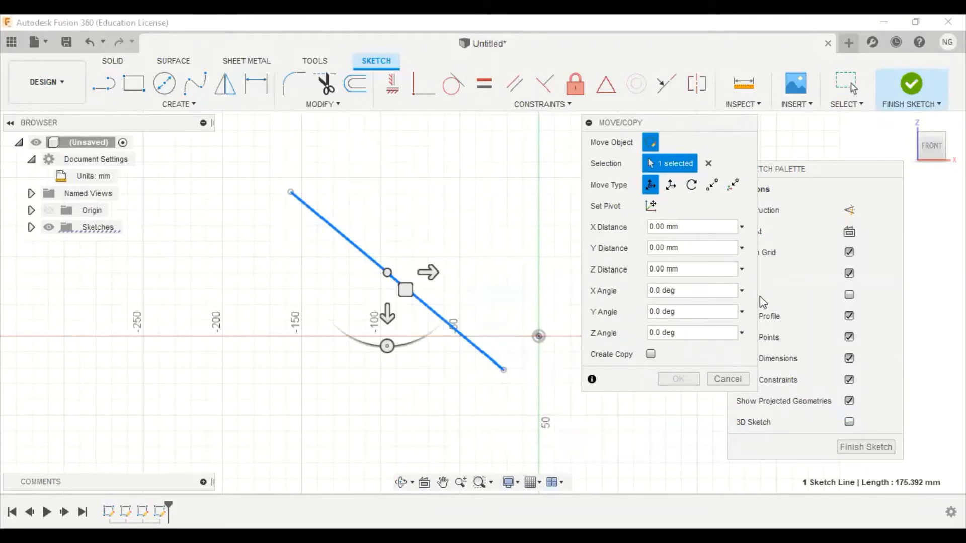
click(651, 354)
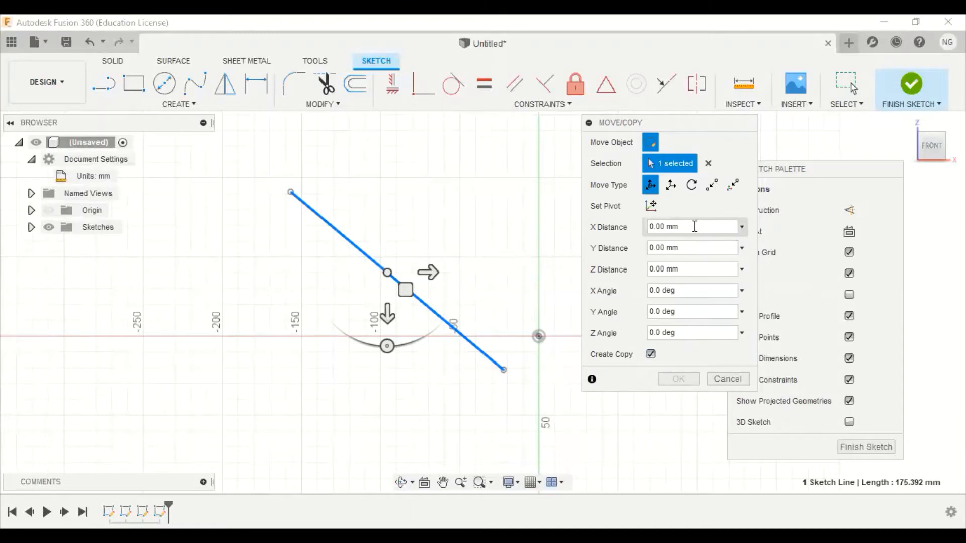
drag(694, 226, 638, 234)
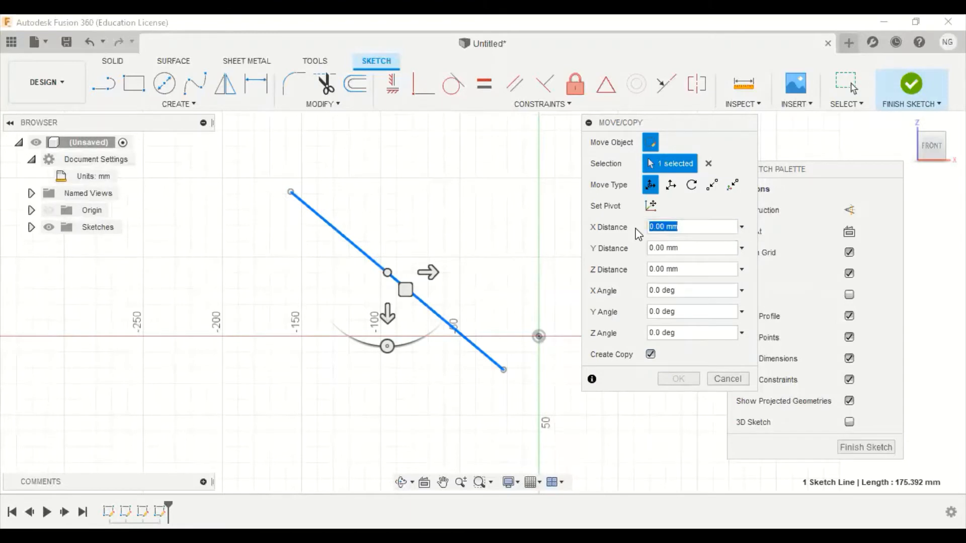
text(50)
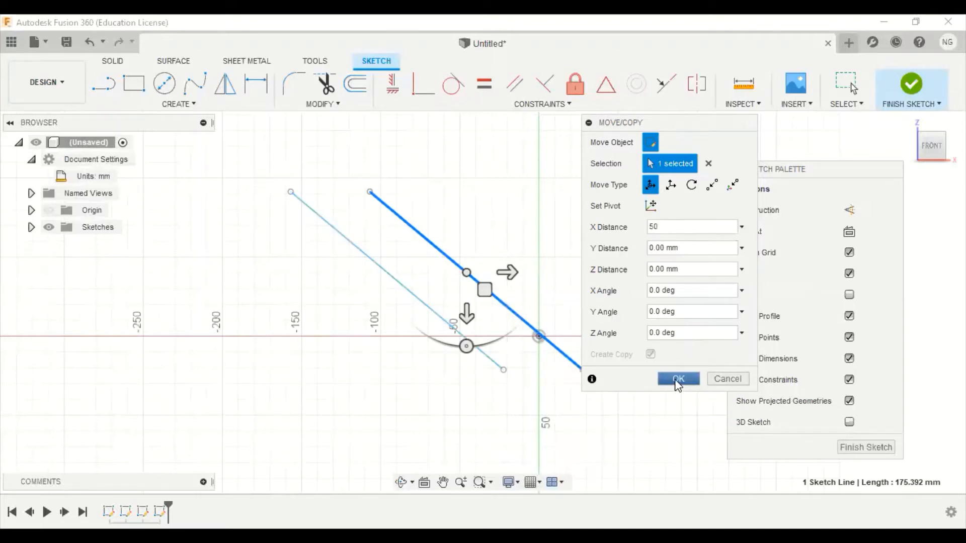
click(678, 381)
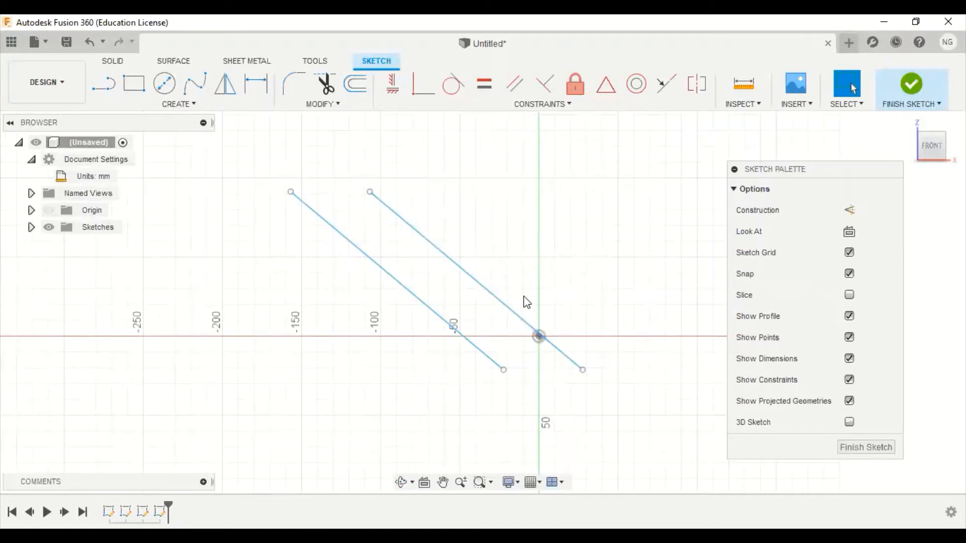
Delete both slanted lines, and draw two separate lines with different slopes either side of the vertical axis, the right one about 141 mm long
drag(258, 160, 629, 421)
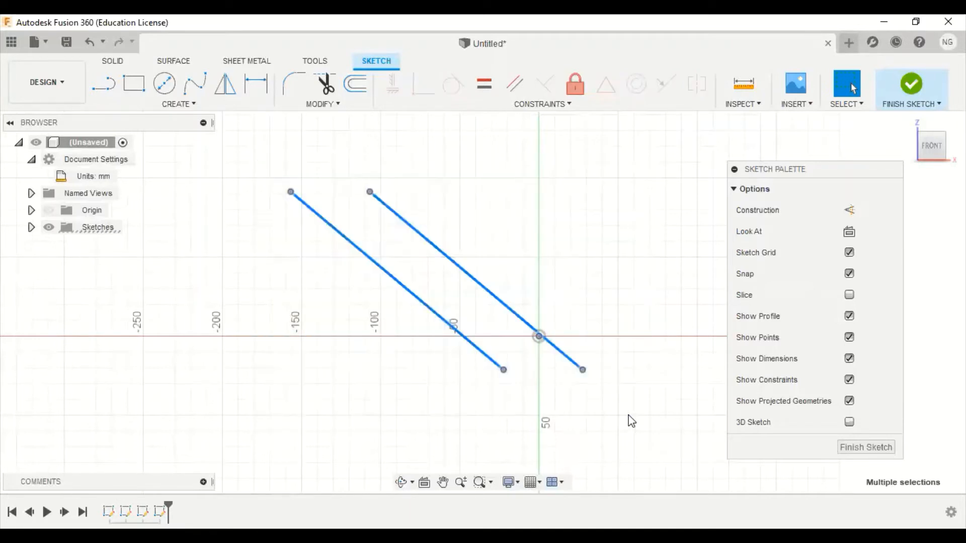
key(Delete)
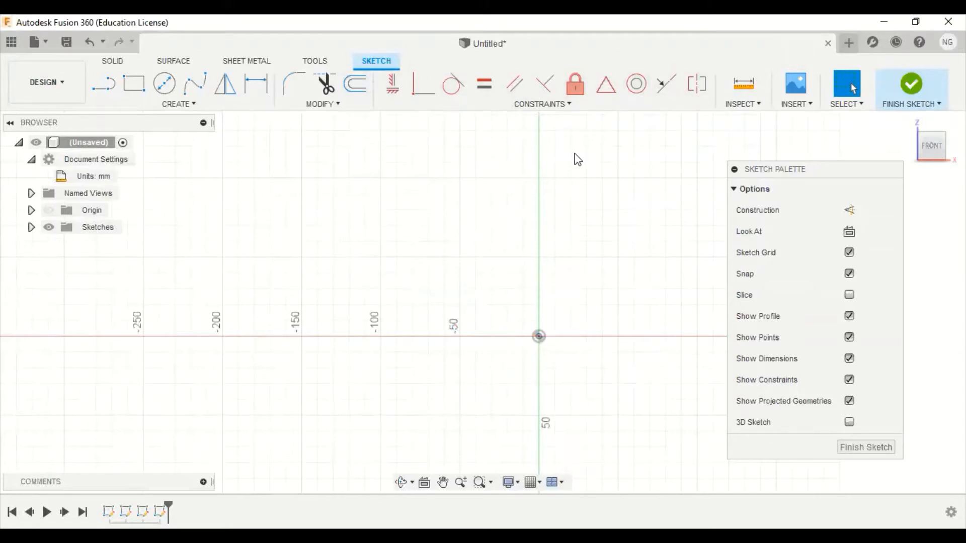
click(101, 87)
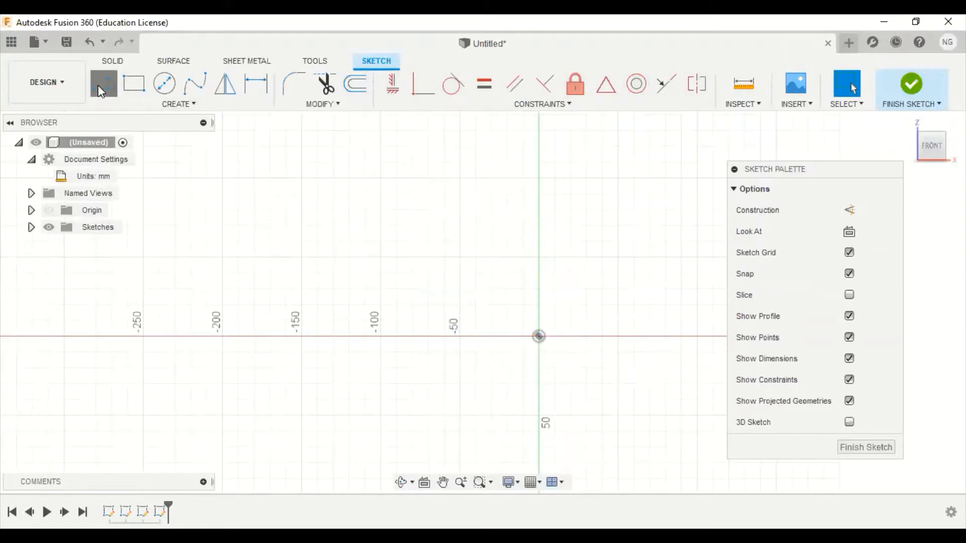
click(305, 232)
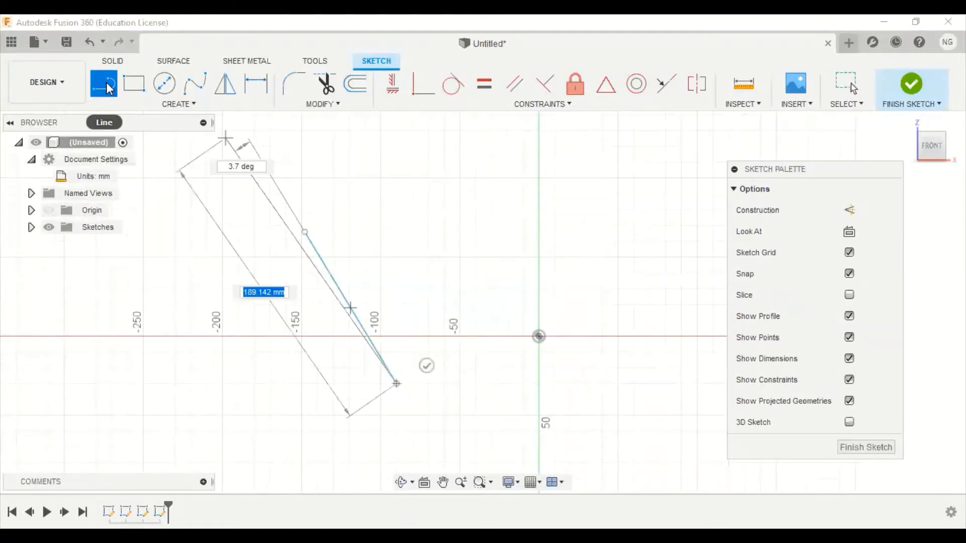
click(106, 88)
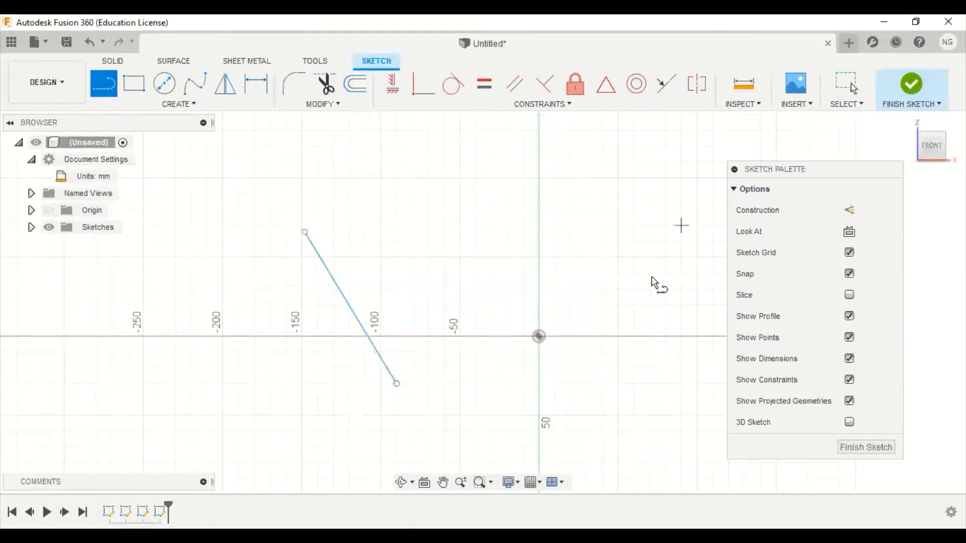
click(681, 225)
click(609, 437)
key(Escape)
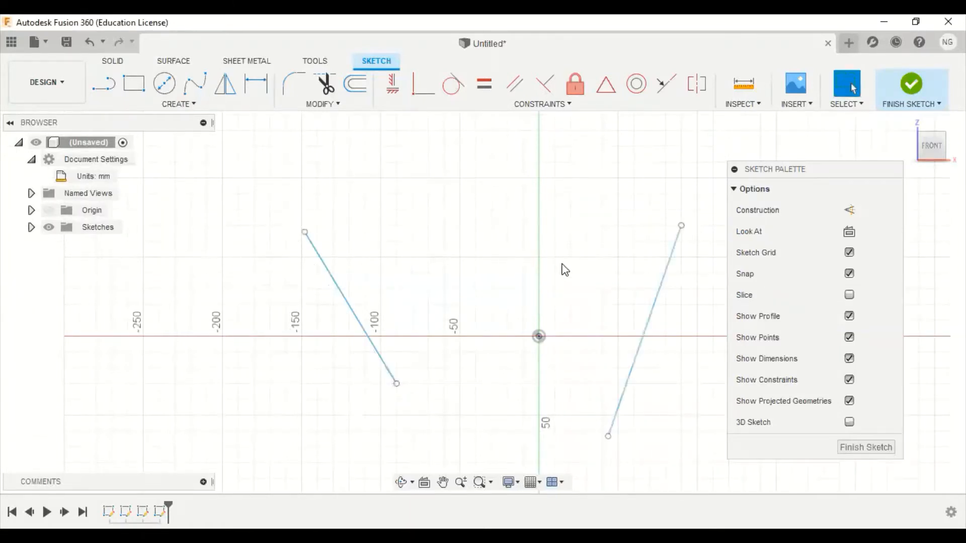
Apply a Parallel constraint between the right line and the left line
click(514, 86)
click(655, 305)
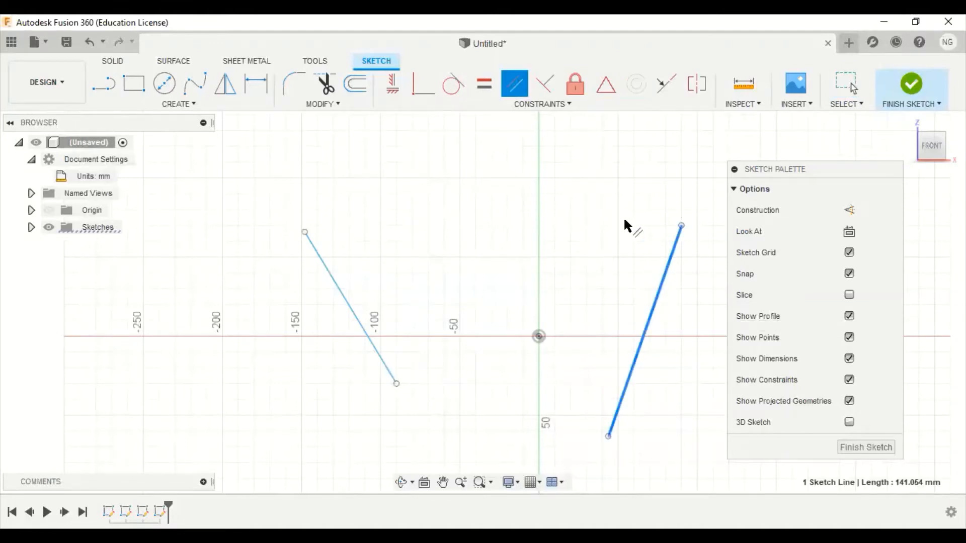
click(338, 285)
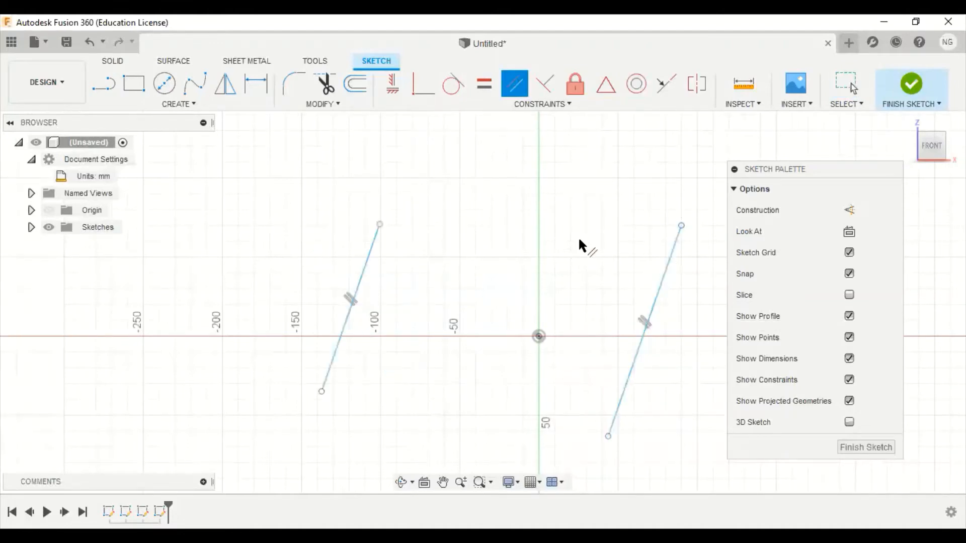
key(Escape)
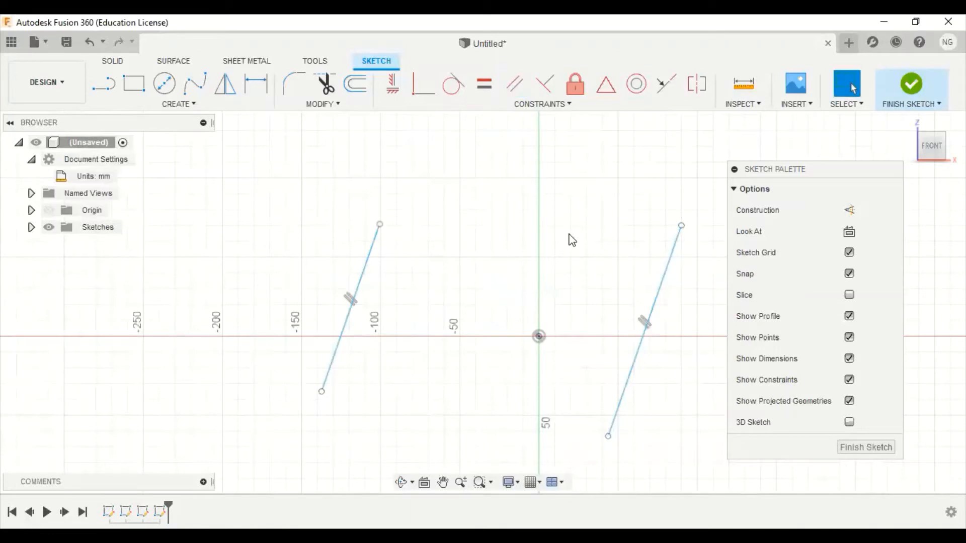
Clear the parallel lines, and draw two new slanted lines on opposite sides of the vertical axis, the right one about 73 mm long
drag(296, 160, 693, 464)
key(Delete)
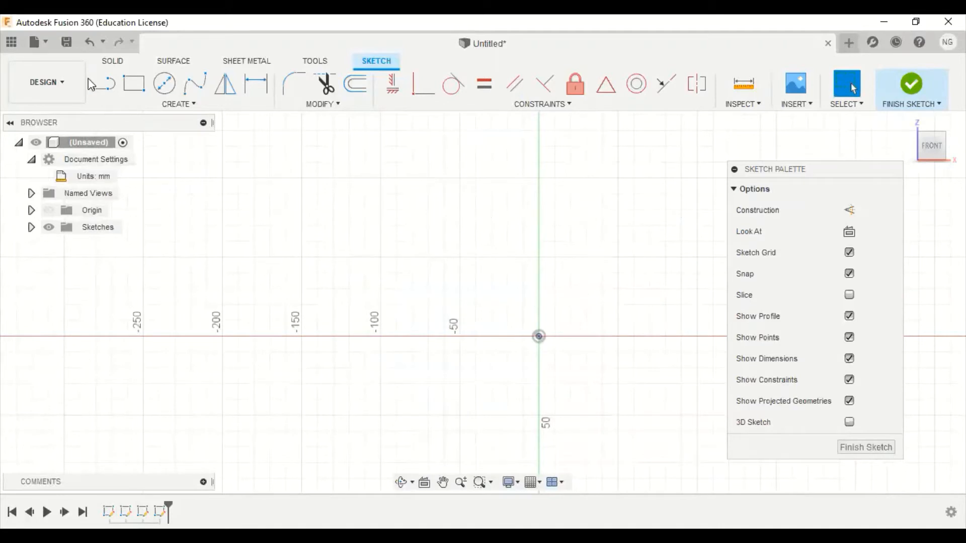
click(112, 97)
click(338, 206)
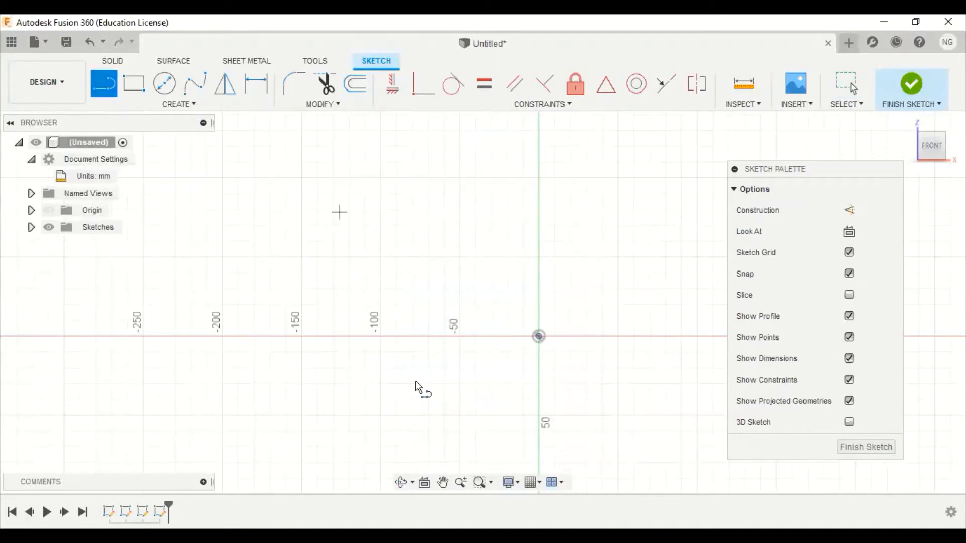
click(413, 384)
key(Escape)
click(107, 86)
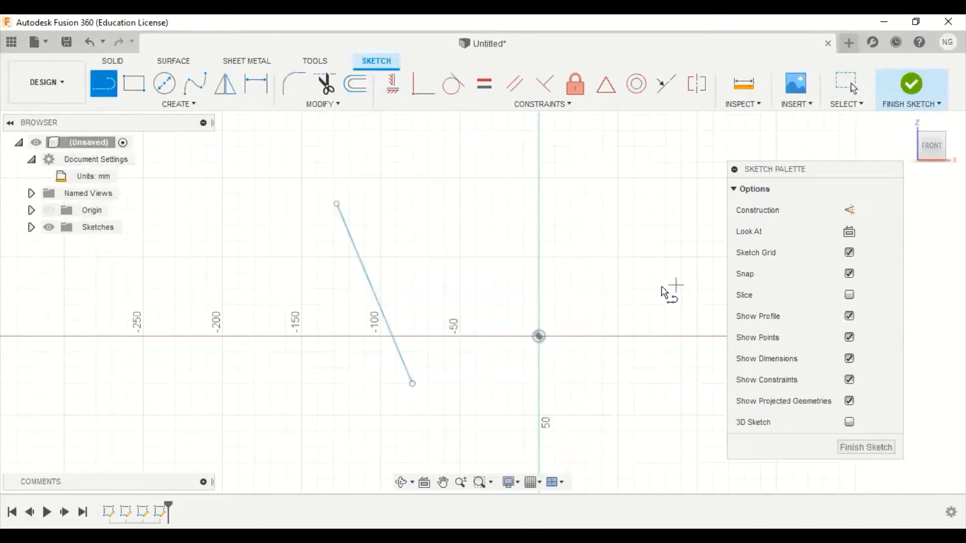
click(635, 400)
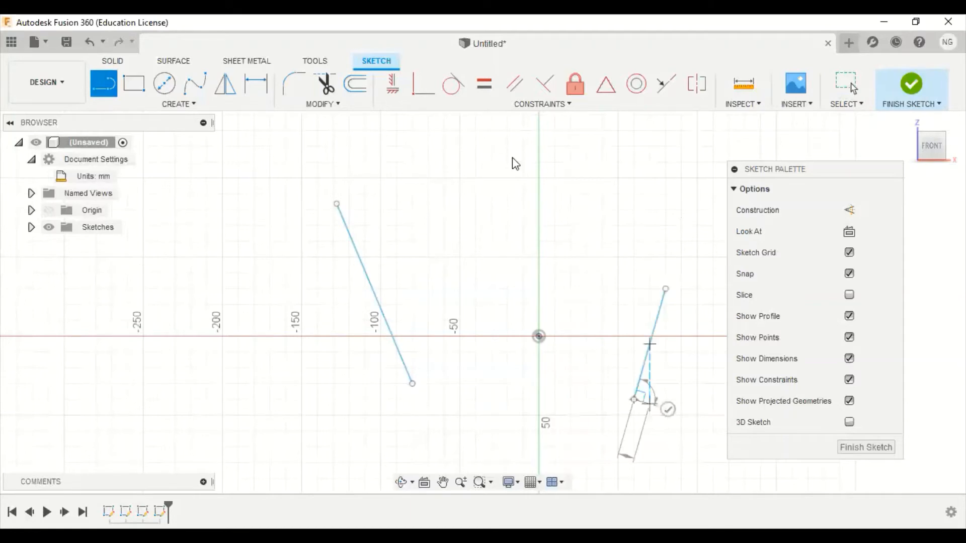
key(Escape)
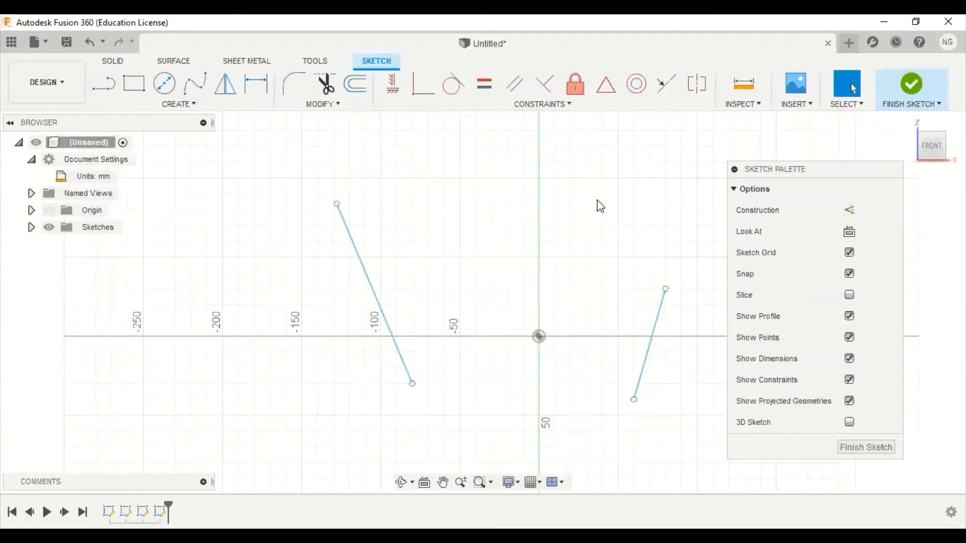
Constrain the left line perpendicular to the right one, and extend its right end to meet the right line's lower endpoint
click(546, 86)
click(642, 370)
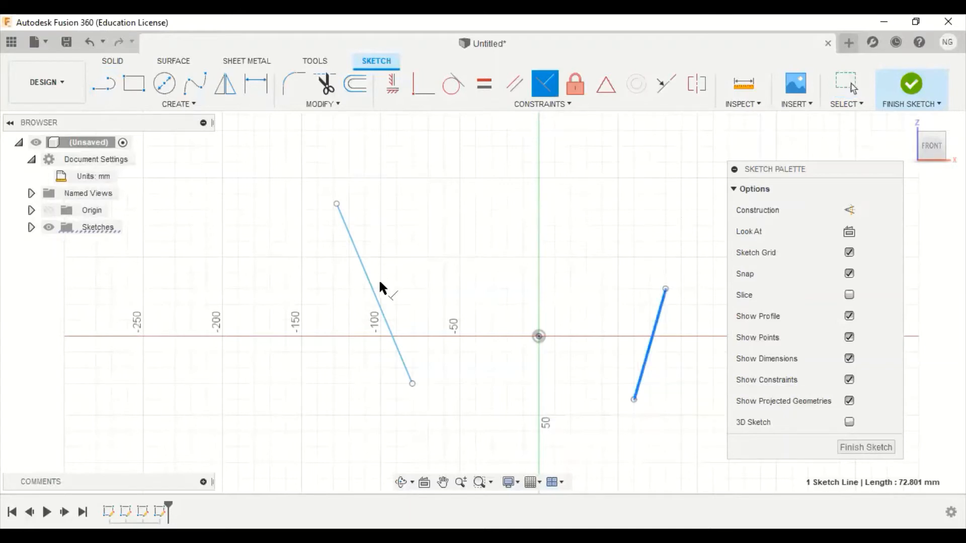
click(369, 286)
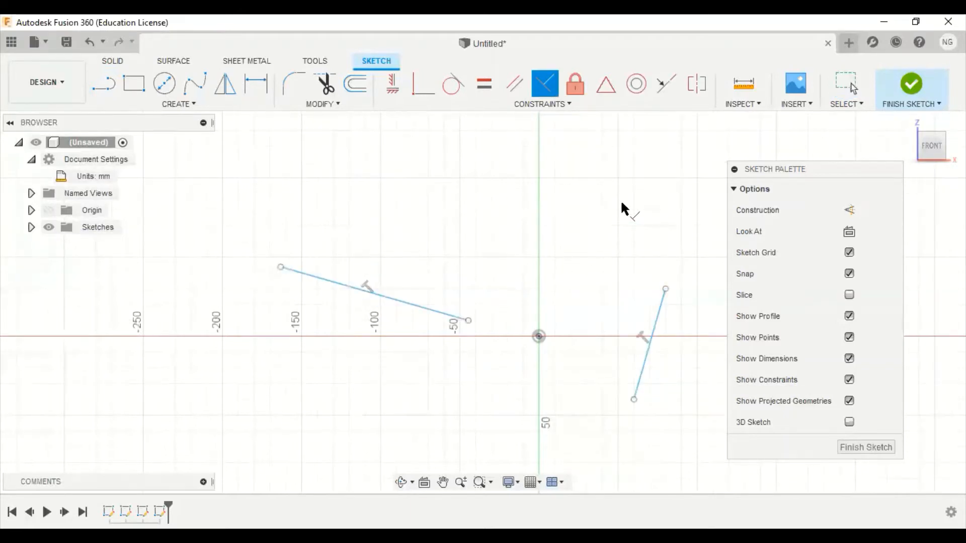
key(Escape)
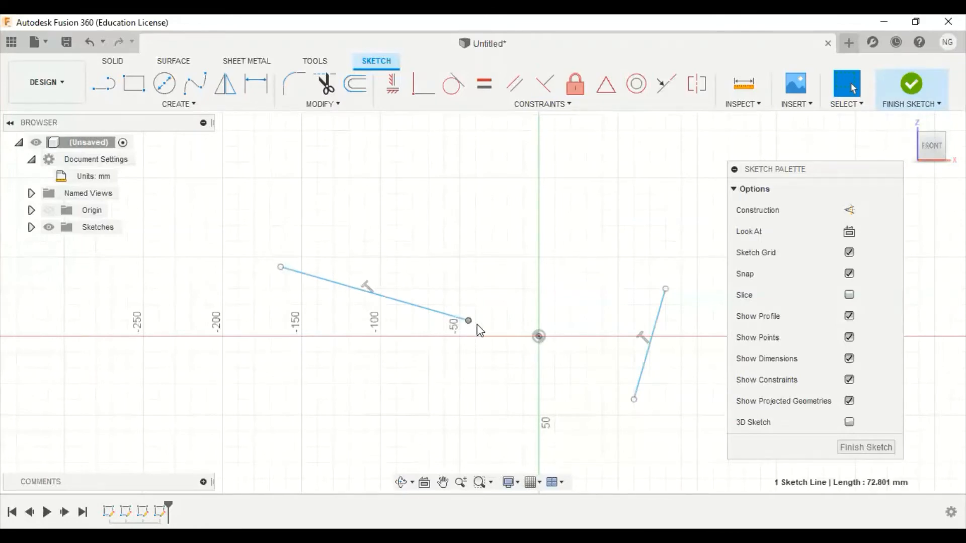
drag(479, 328, 634, 400)
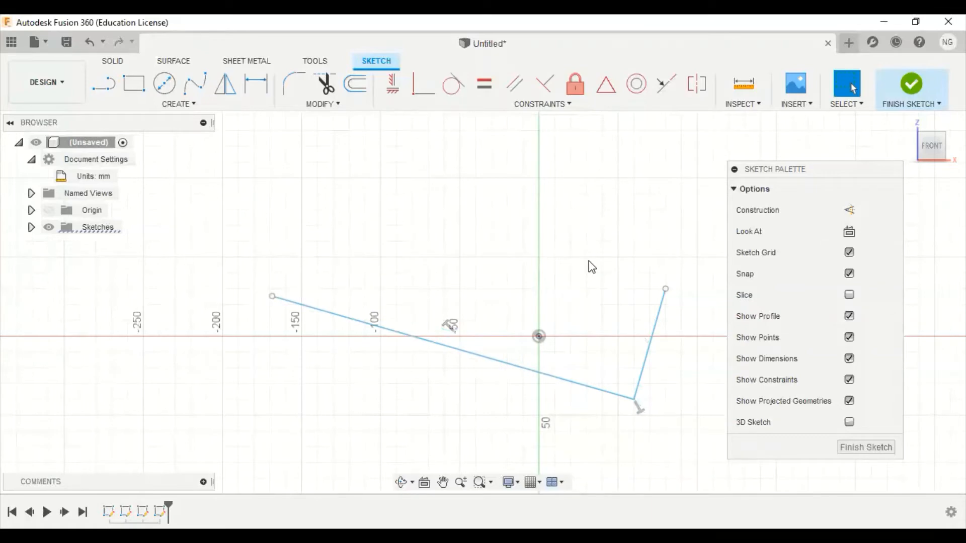
Replace the two perpendicular lines with a short horizontal segment joined to a slanted line, and a separate circle below them
mouse_move(222, 180)
mouse_down()
mouse_move(478, 358)
mouse_move(698, 485)
mouse_up()
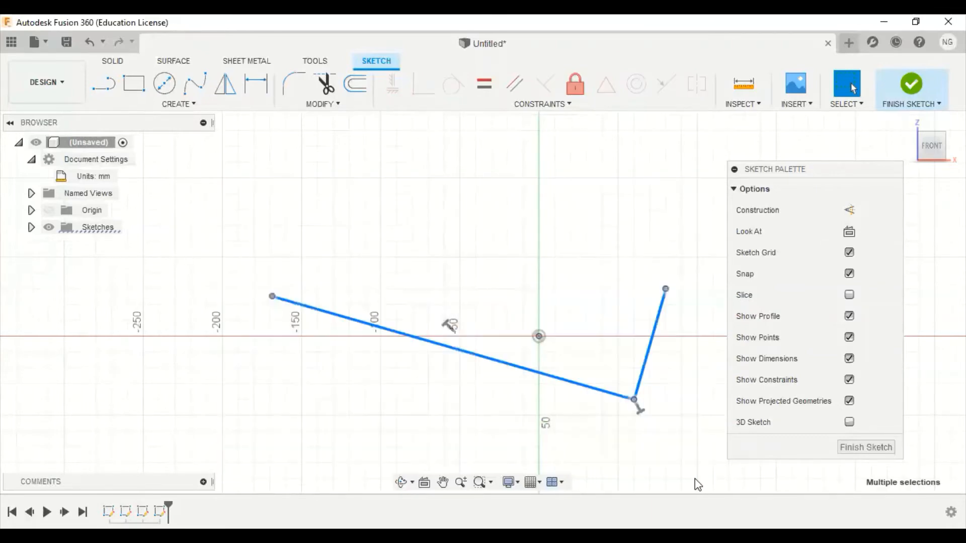
key(Delete)
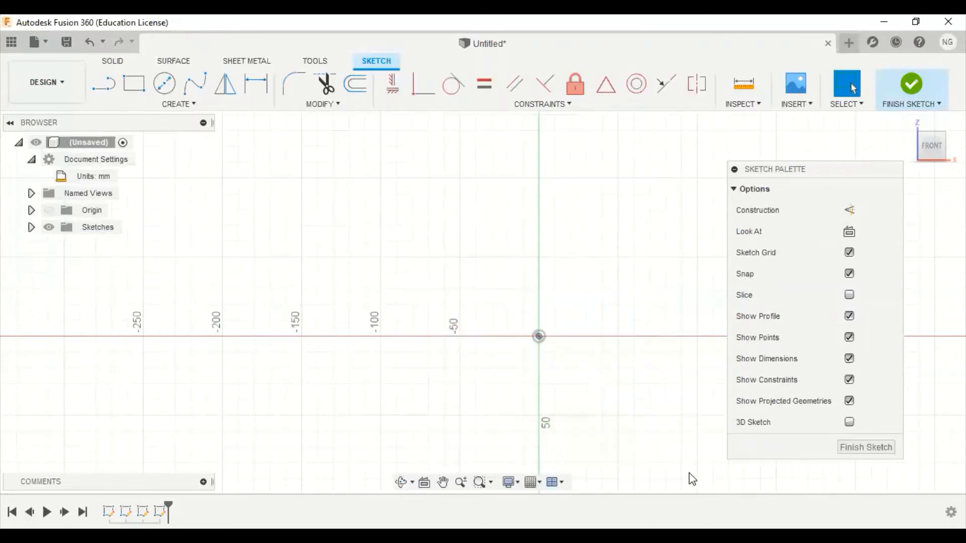
click(108, 86)
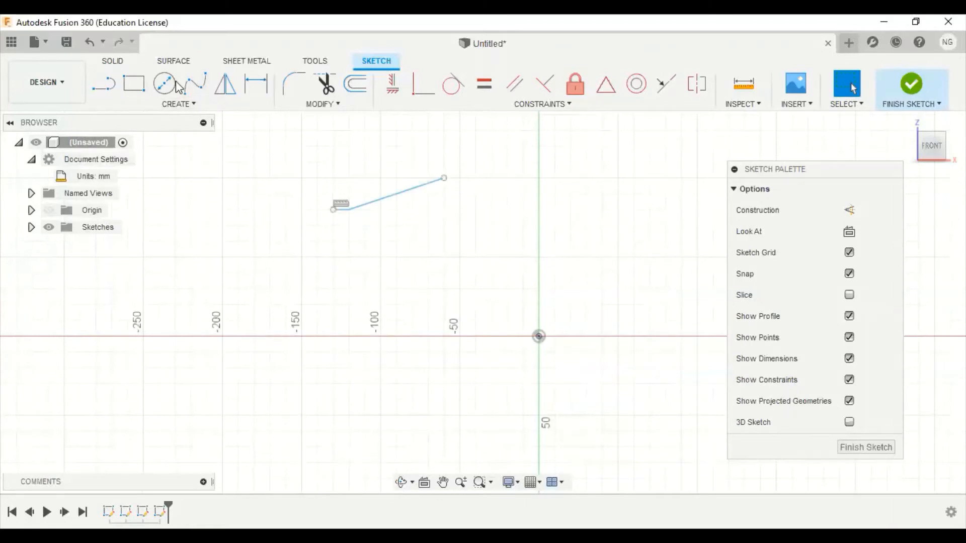
click(172, 83)
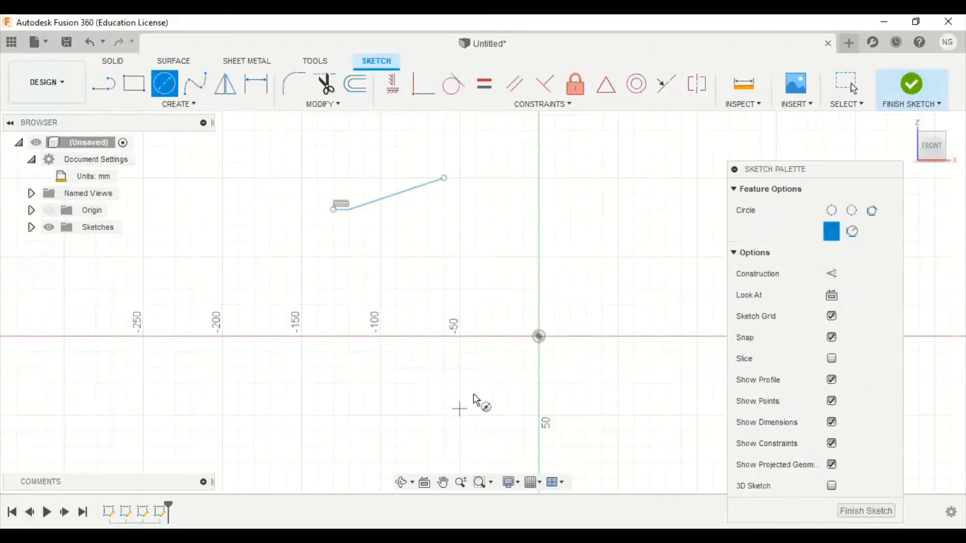
click(459, 408)
click(503, 336)
middle_drag(597, 319, 584, 273)
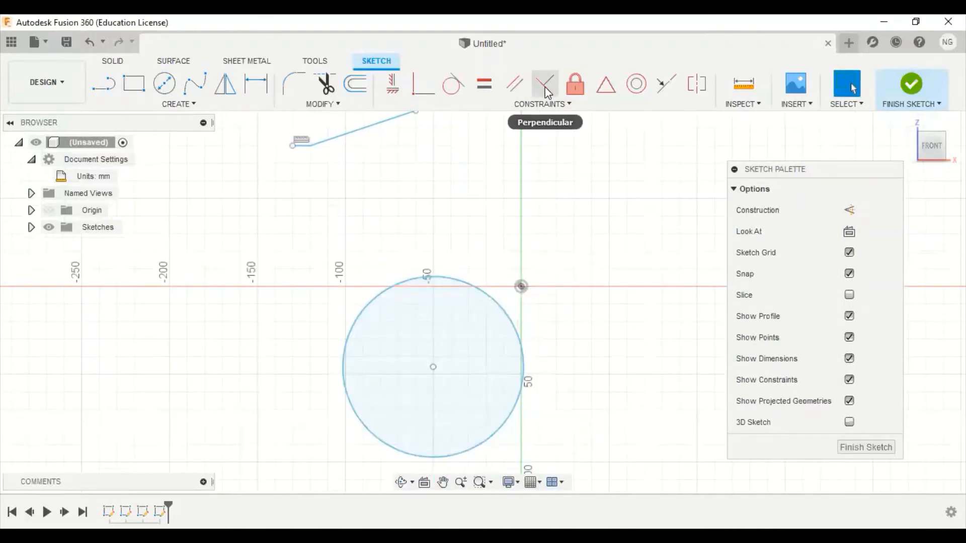
Apply a Tangent constraint between the slanted line and the circle
click(453, 87)
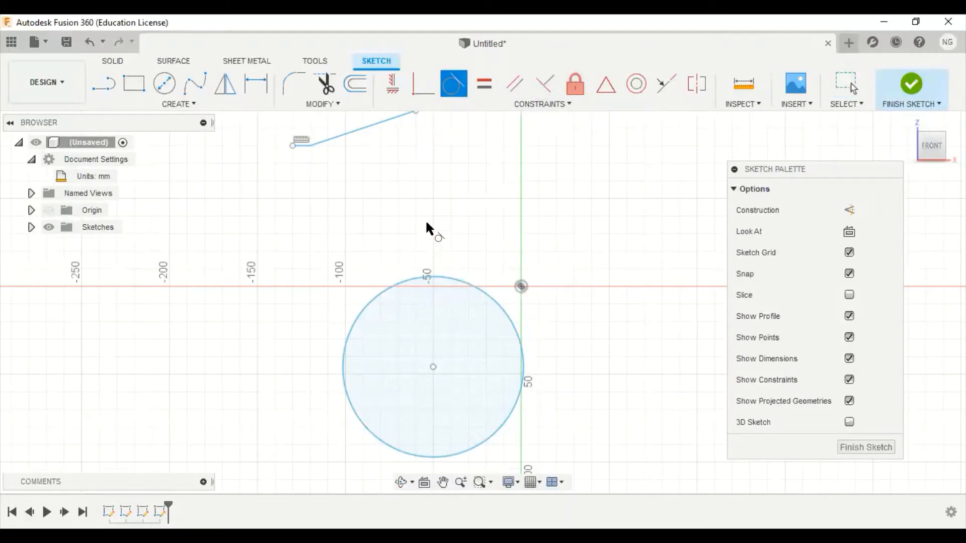
click(367, 127)
click(448, 276)
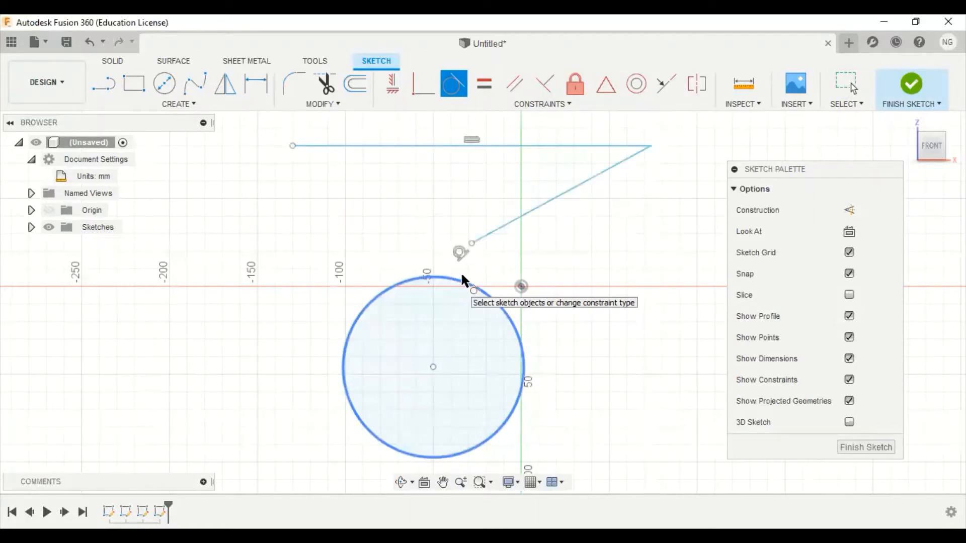
key(Escape)
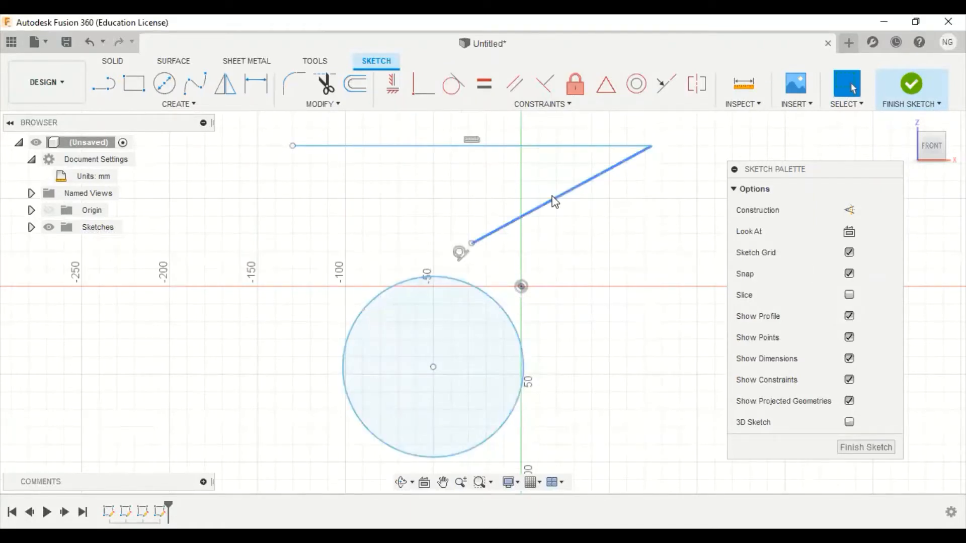
Delete the slanted tangent line, keeping the horizontal line and the circle
click(554, 200)
key(Delete)
mouse_move(550, 238)
middle_down()
mouse_move(535, 255)
mouse_move(538, 269)
middle_up()
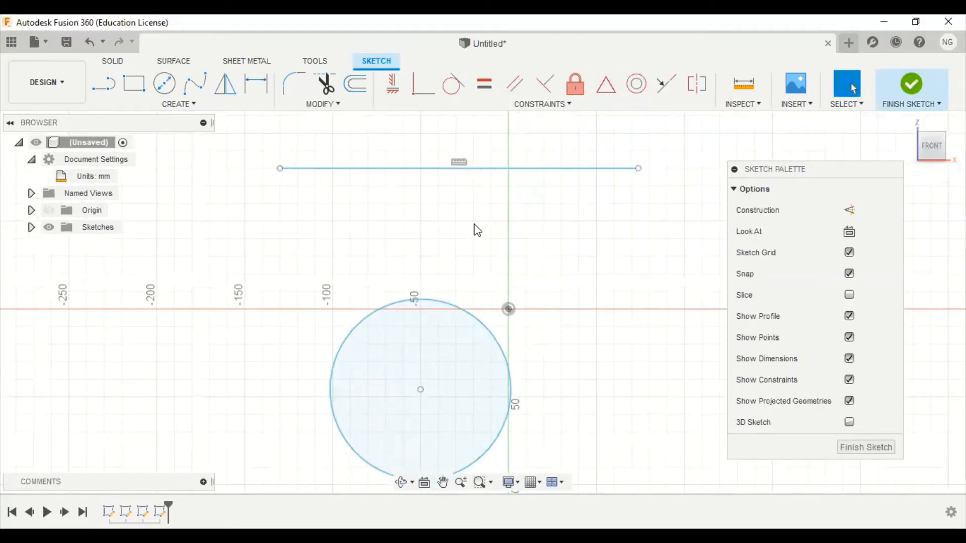
Apply a Tangent constraint between the horizontal line and the circle
click(453, 86)
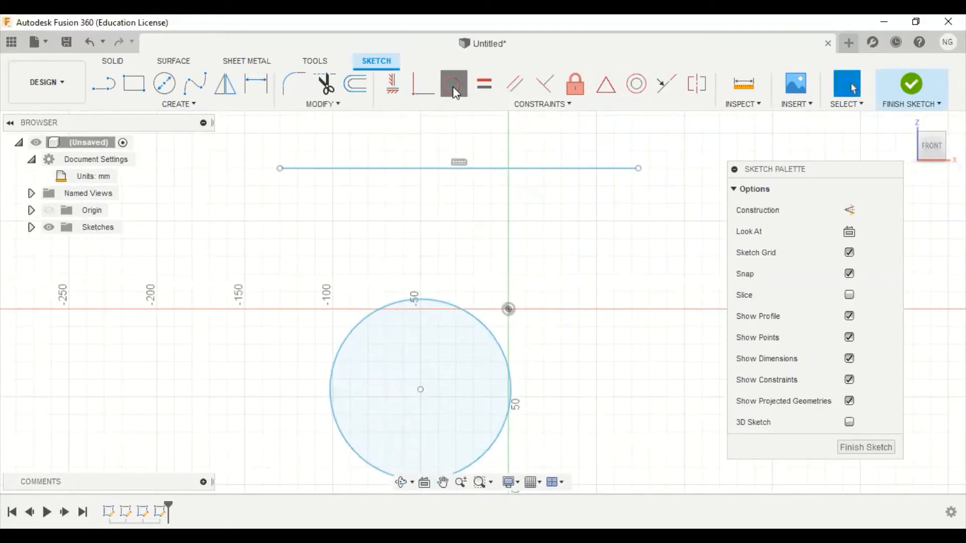
click(478, 167)
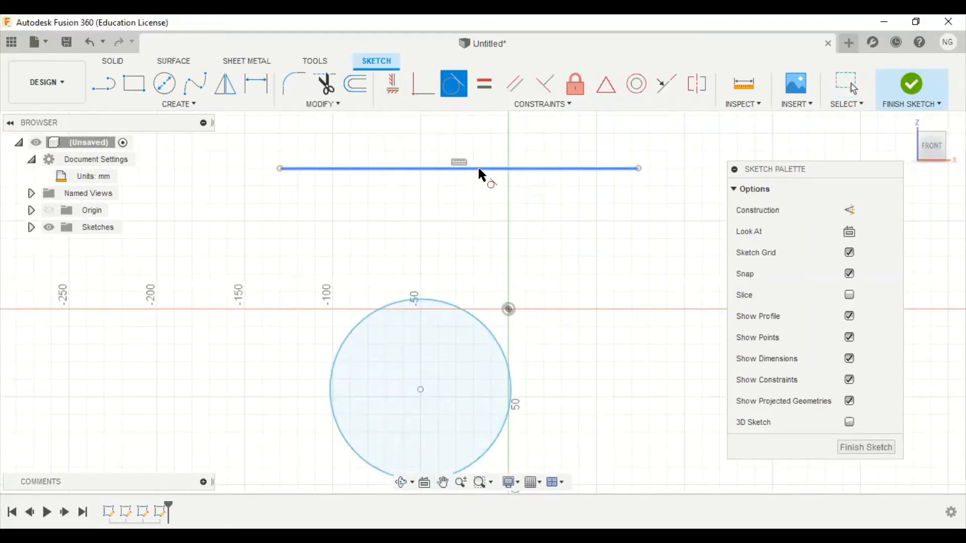
click(458, 305)
key(Escape)
middle_drag(492, 252, 511, 145)
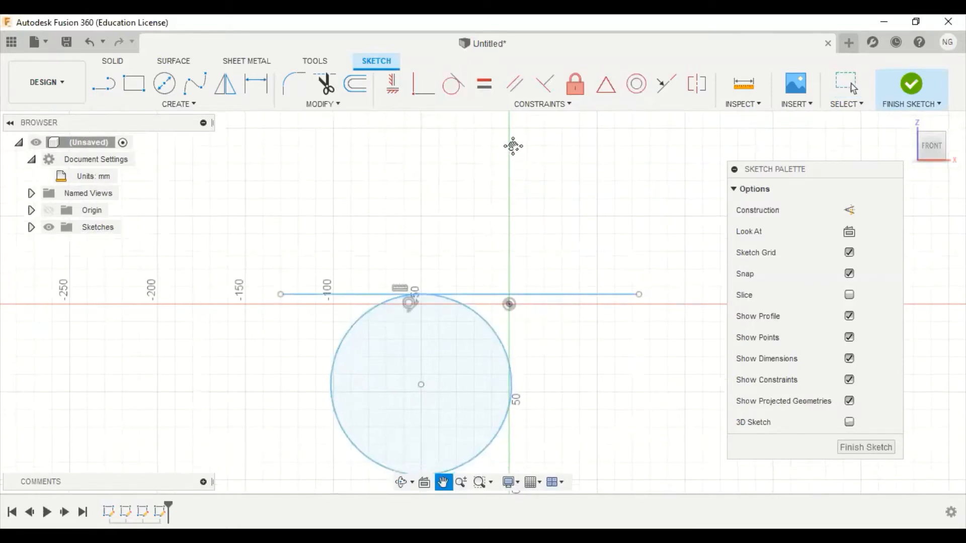
scroll(506, 175, up, 2)
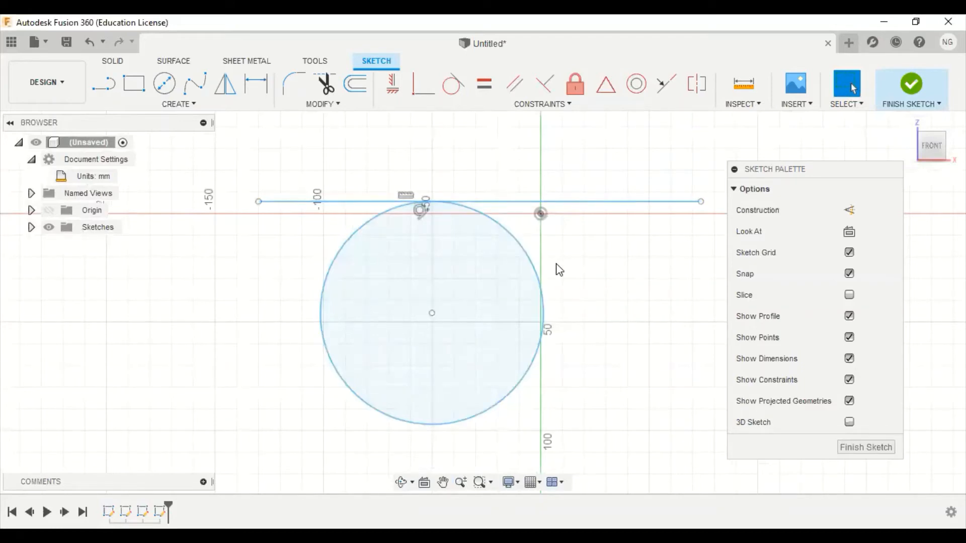
Undo the recent sketch changes back to the two separate slanted lines without a perpendicular constraint
click(89, 44)
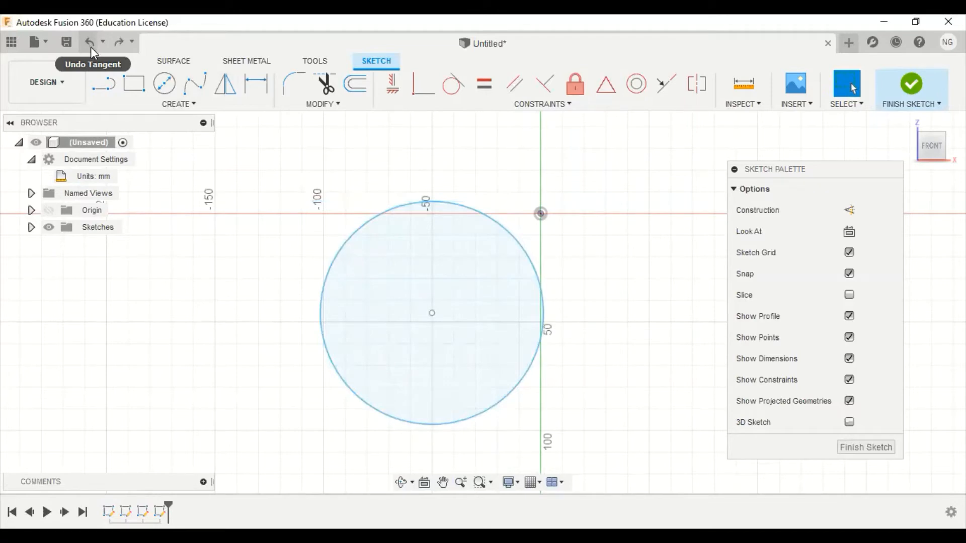
click(90, 46)
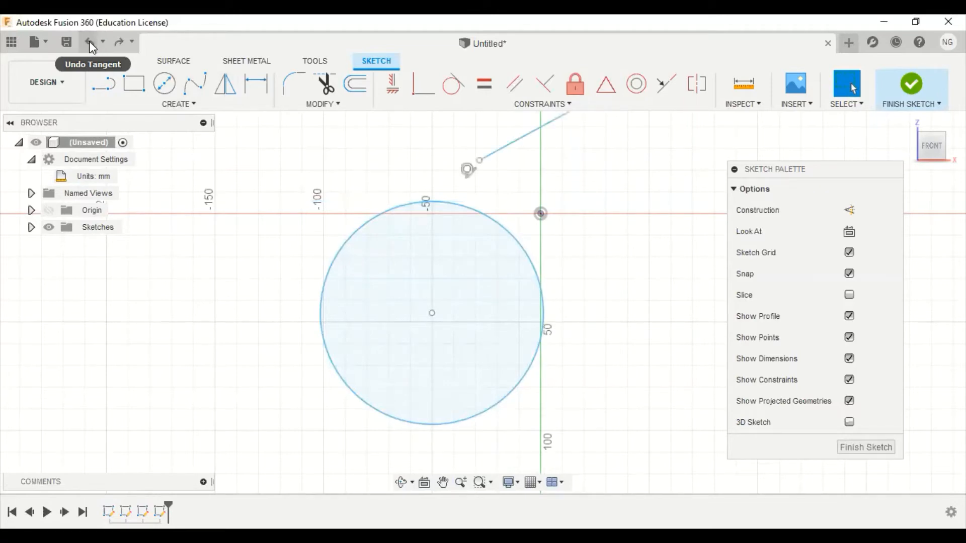
click(89, 46)
click(90, 47)
click(89, 46)
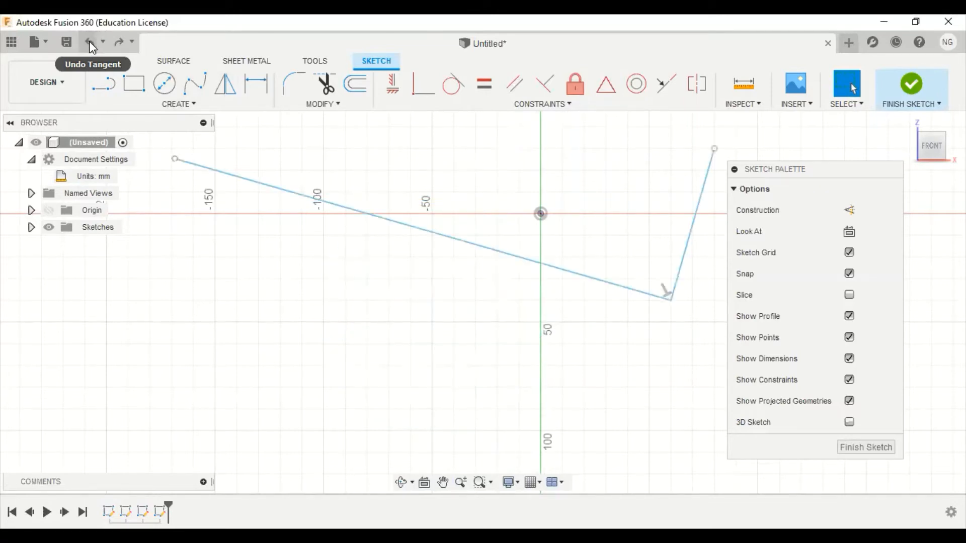
click(89, 47)
click(90, 46)
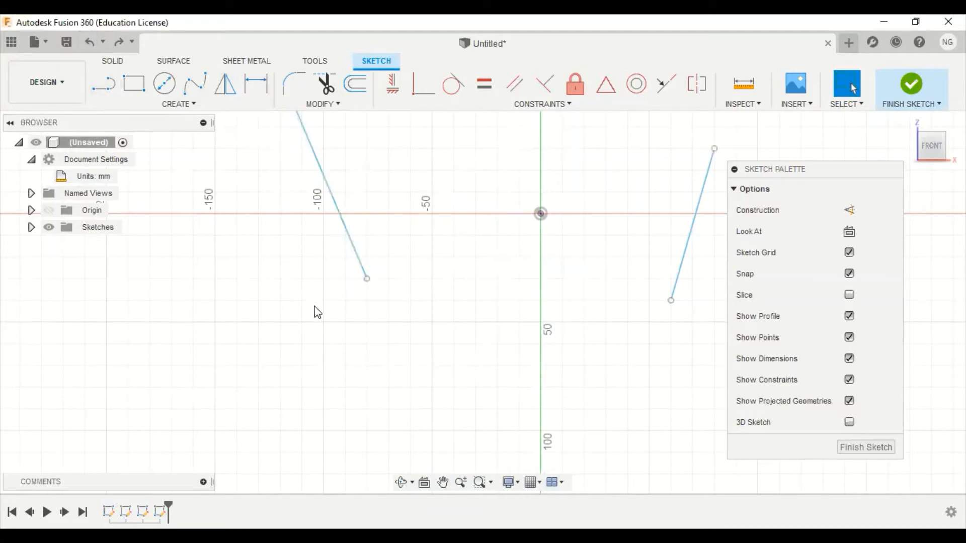
Delete both slanted lines to clear the sketch
middle_drag(377, 285, 342, 327)
scroll(376, 267, down, 2)
scroll(380, 273, down, 1)
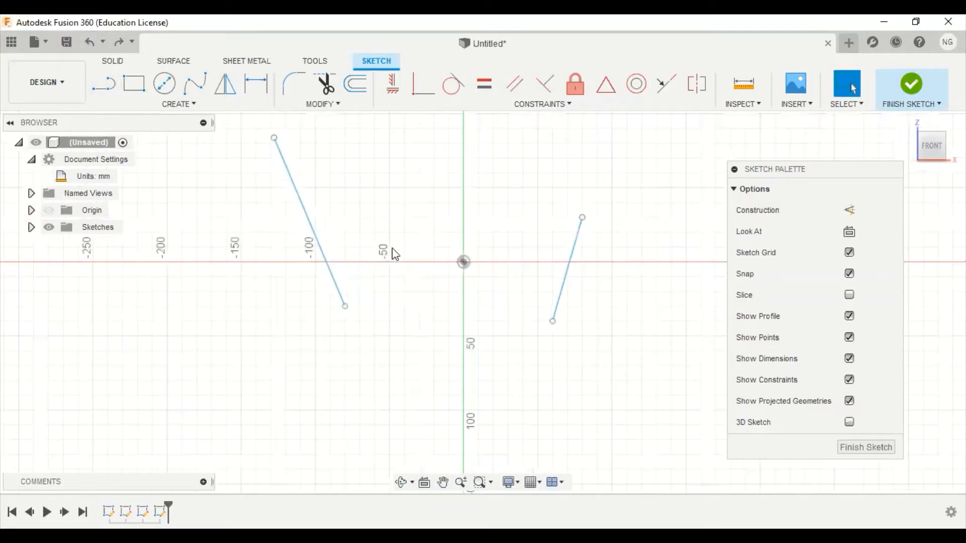
middle_drag(388, 248, 366, 283)
mouse_move(230, 136)
mouse_down()
mouse_move(498, 352)
mouse_move(585, 386)
mouse_up()
key(Delete)
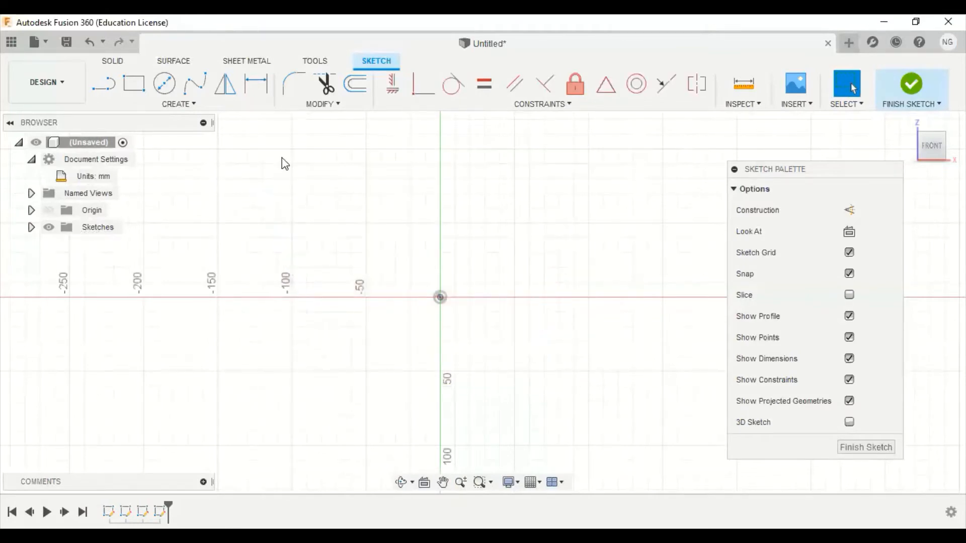
Draw a slanted line passing below the origin and a separate circle about 100 mm in diameter above its lower end
click(104, 84)
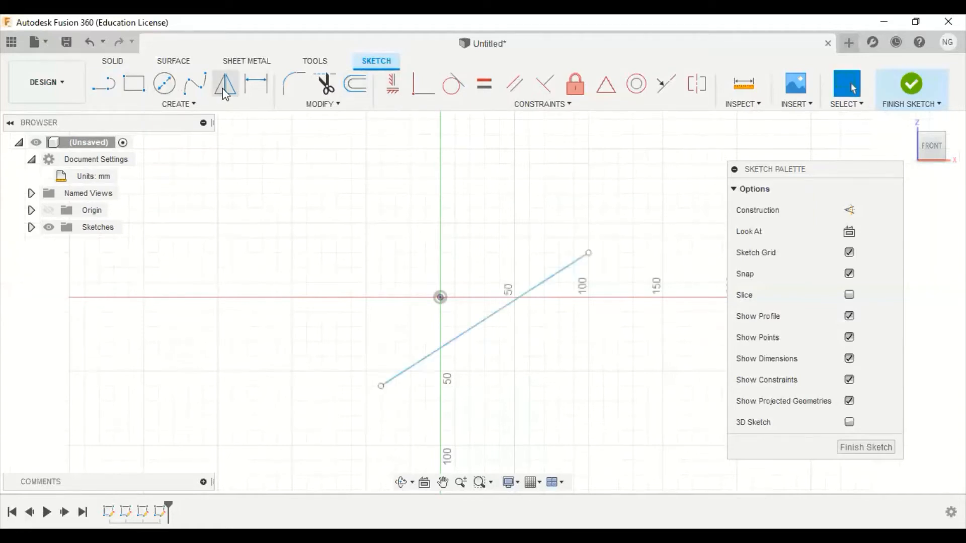
click(164, 83)
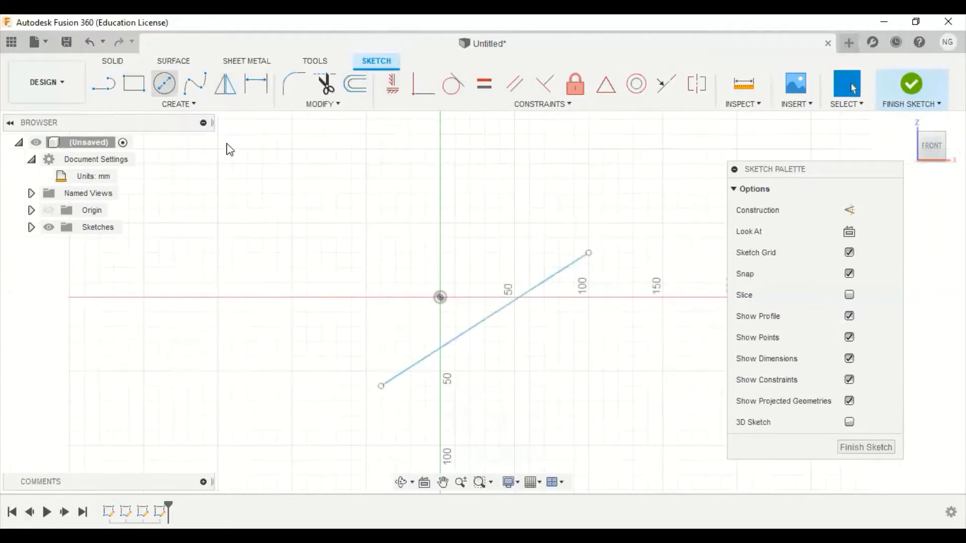
click(378, 276)
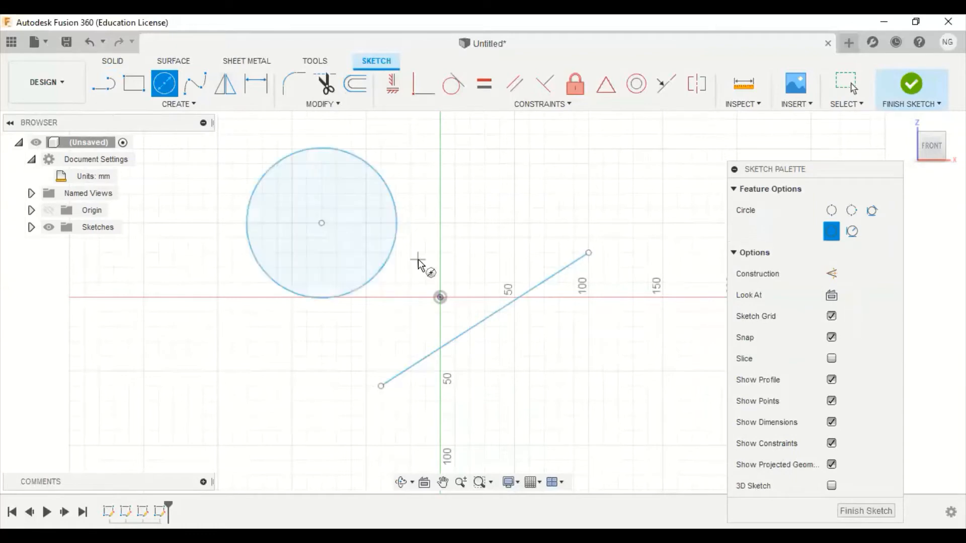
key(Escape)
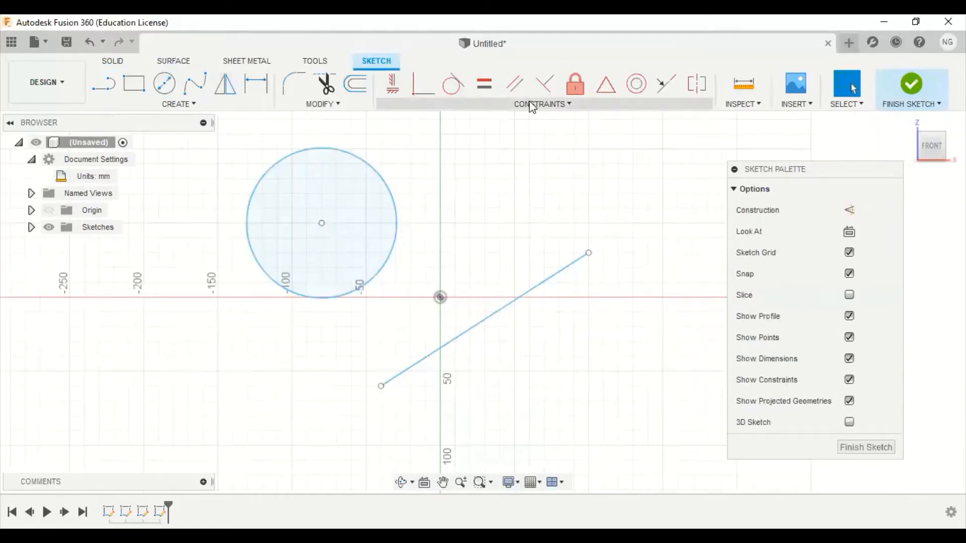
Lock the slanted line in place with a Fix constraint
click(573, 84)
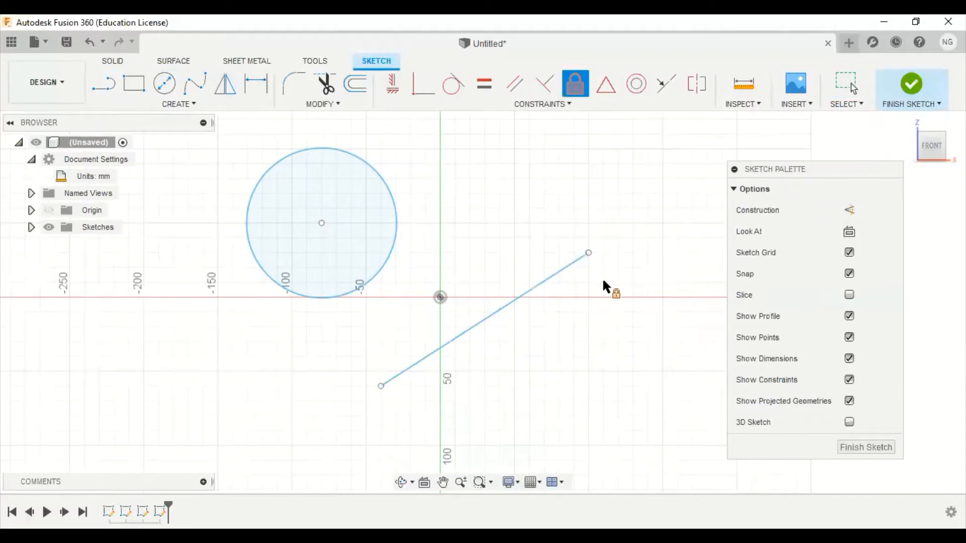
click(555, 278)
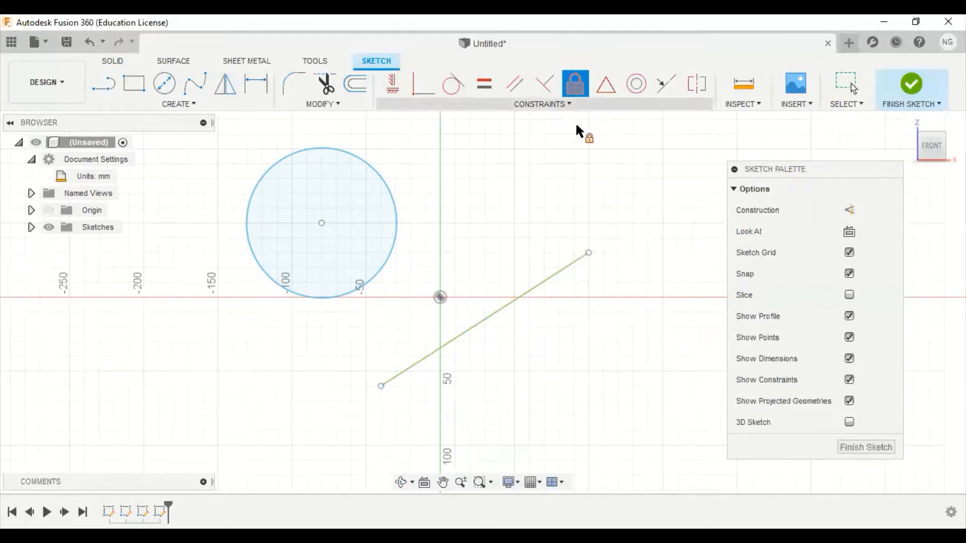
key(Escape)
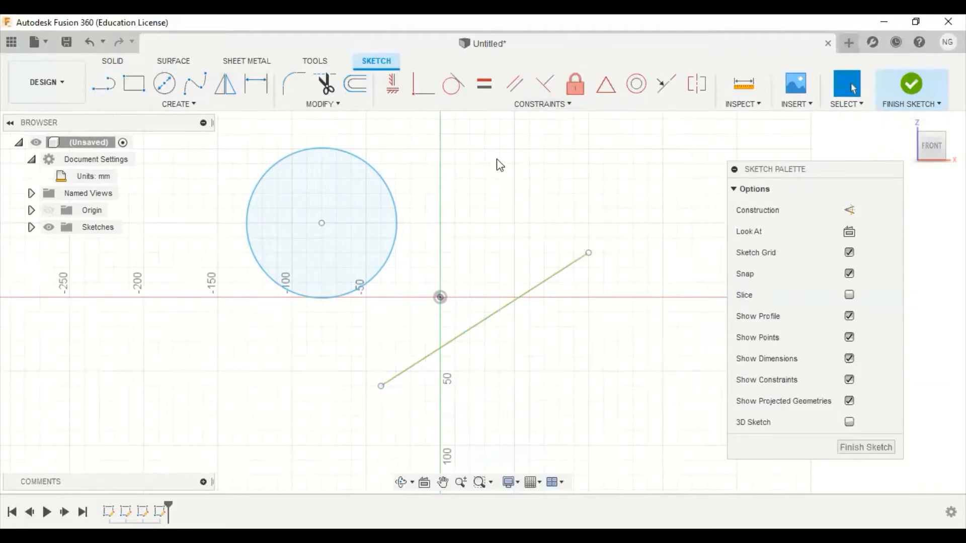
Apply a Tangent constraint between the fixed slanted line and the circle
click(453, 86)
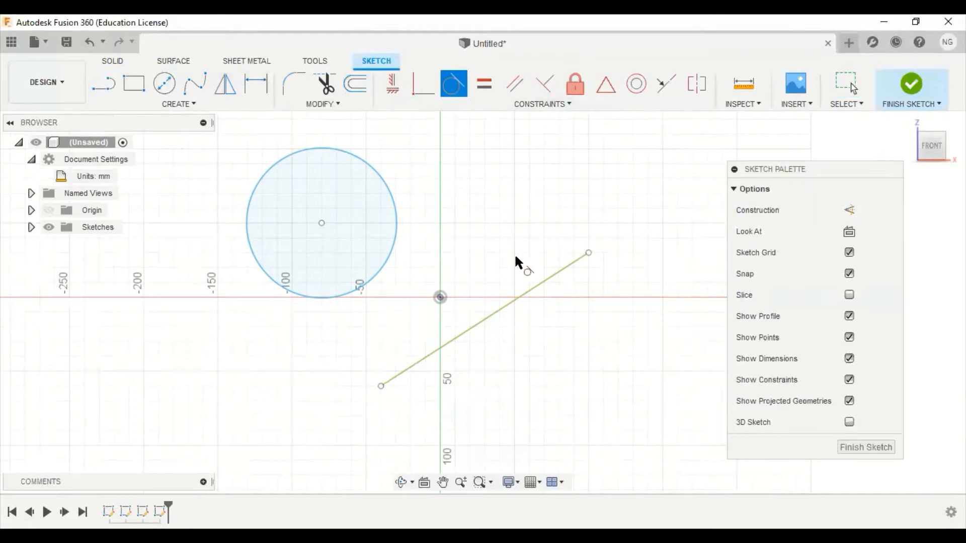
click(527, 291)
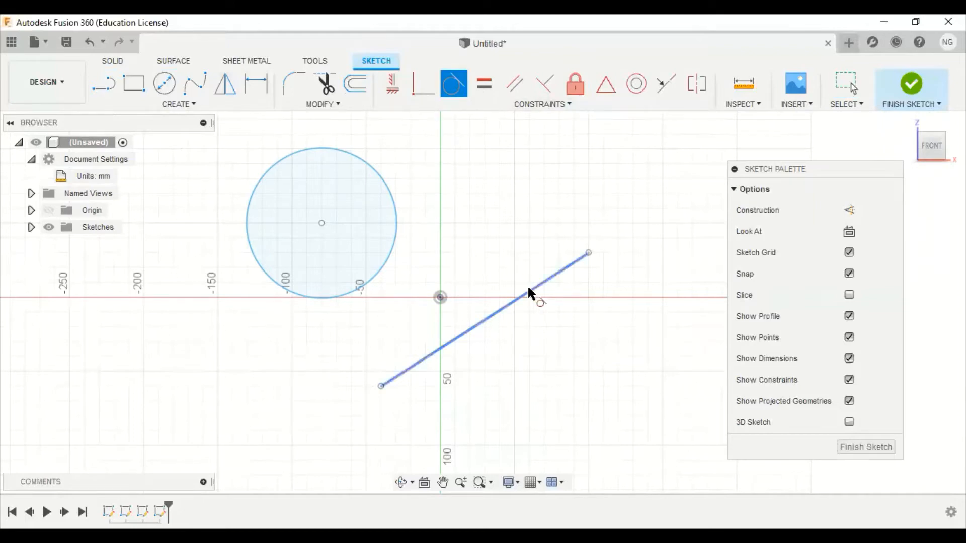
click(397, 225)
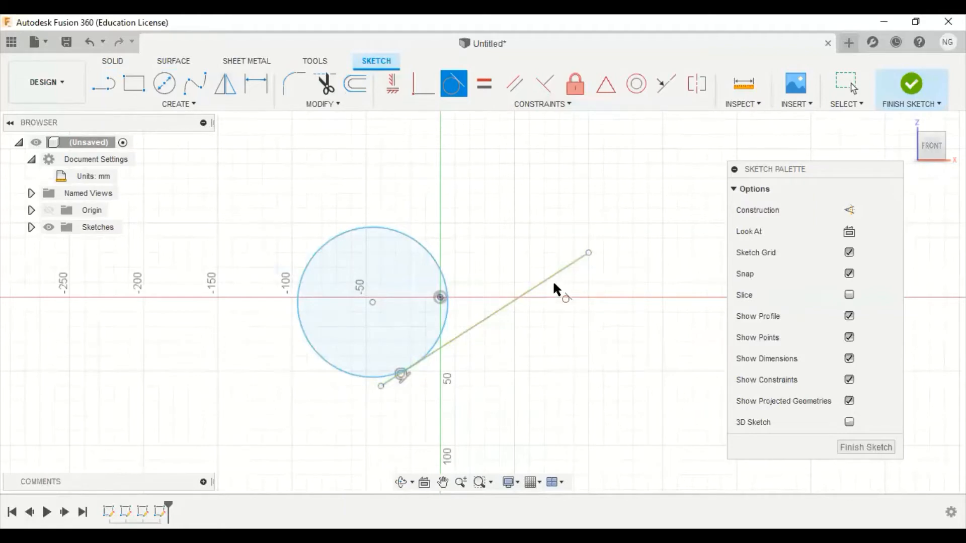
key(Escape)
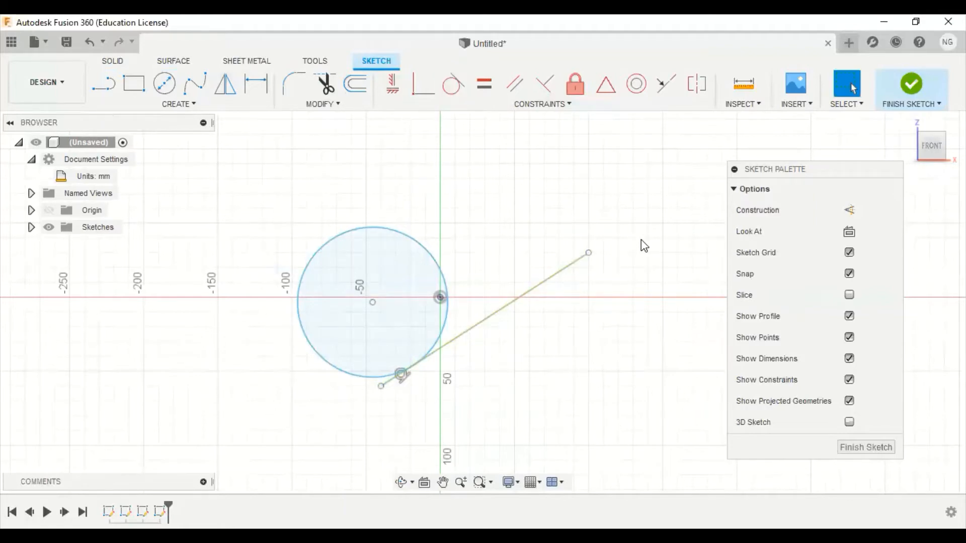
Delete the fixed line and its tangent circle from the sketch
scroll(584, 181, down, 2)
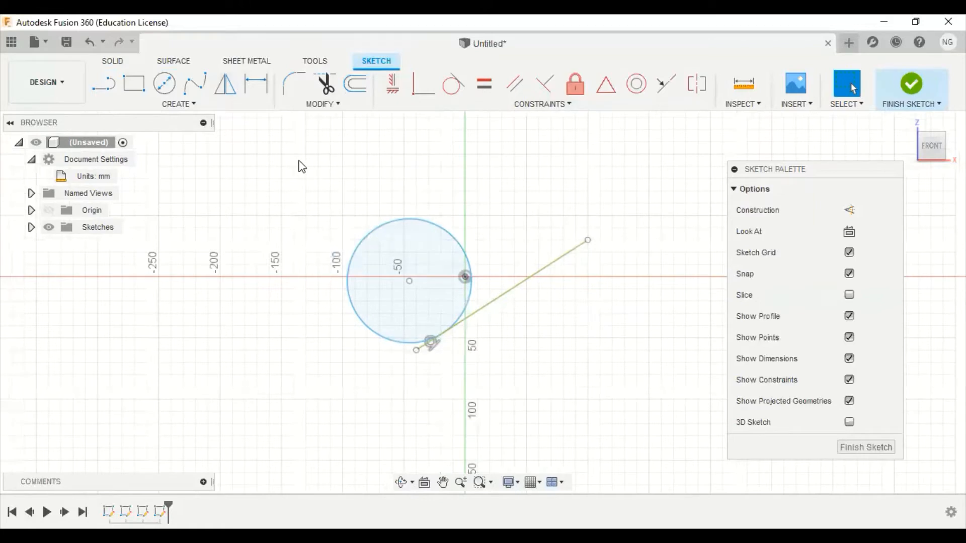
drag(299, 157, 660, 409)
key(Delete)
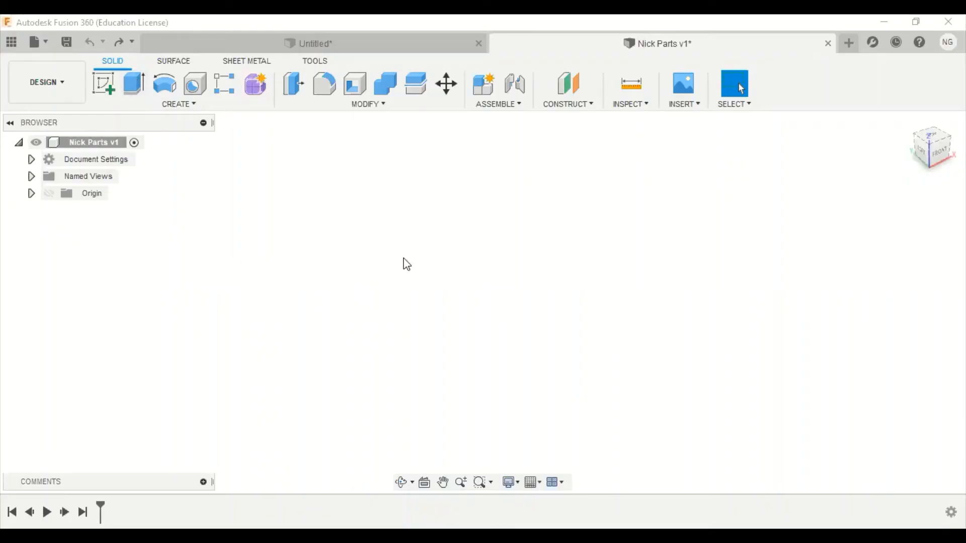
Create a new design and save it in Admin Project, named with the author's first name followed by "test"
click(46, 42)
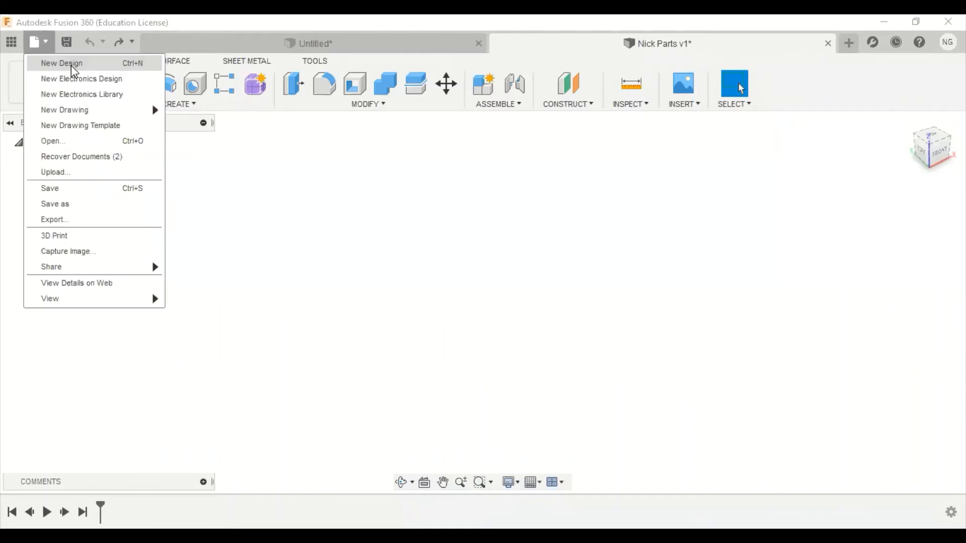
click(73, 70)
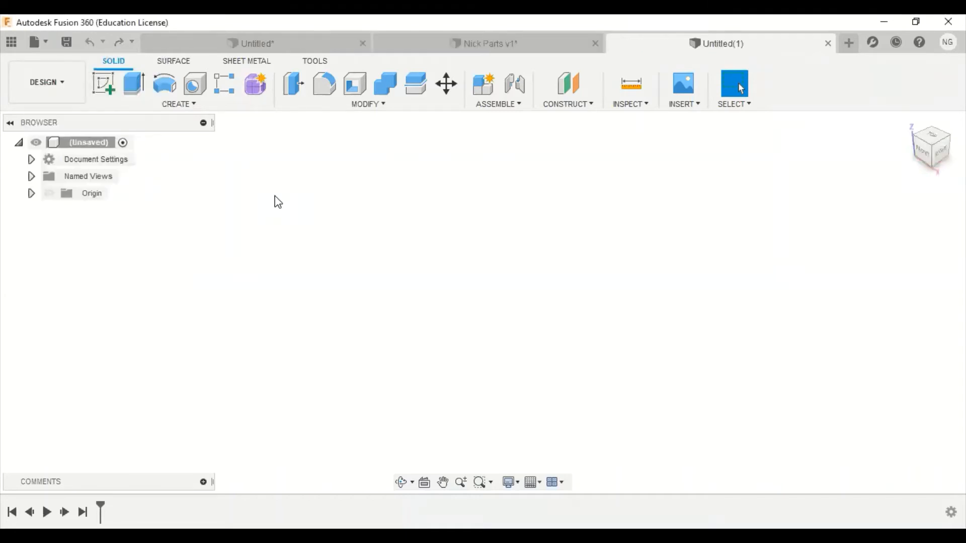
click(45, 42)
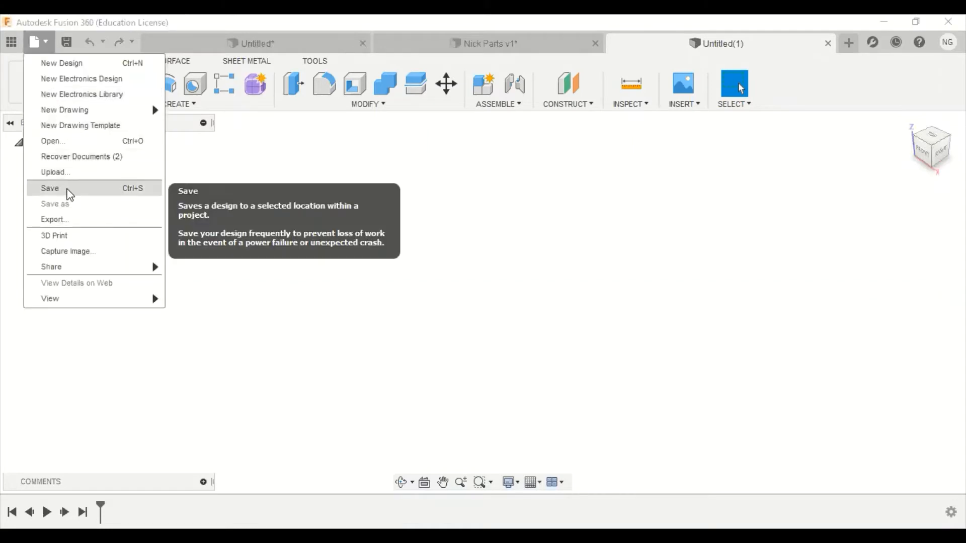
click(68, 190)
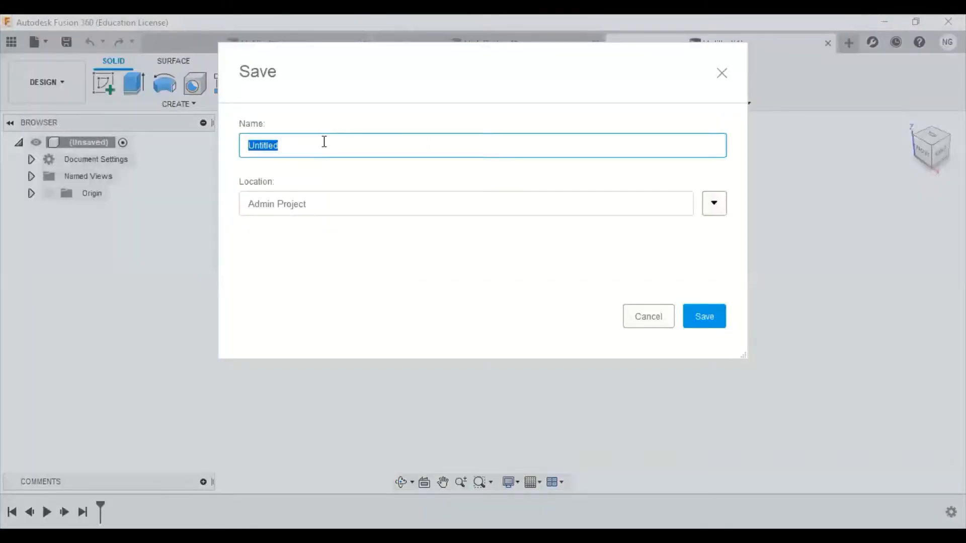
text(Nick test)
click(714, 206)
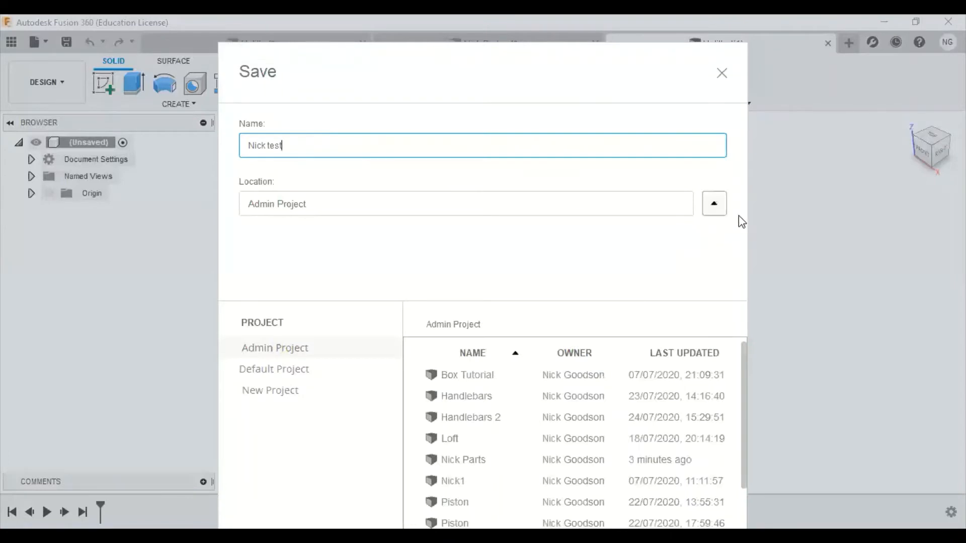
click(715, 206)
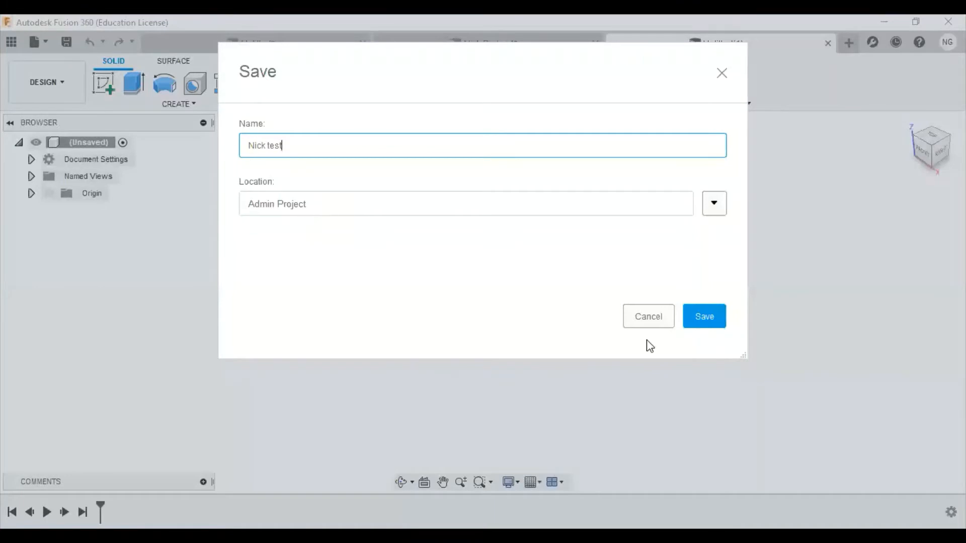
click(710, 318)
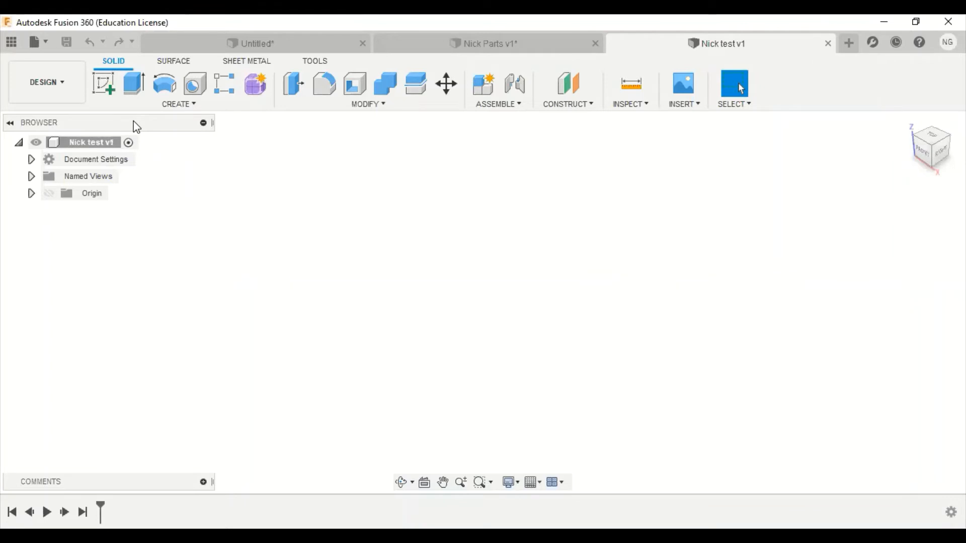
Start a sketch on the front plane and draw a circle about 90 mm in diameter centred on the origin
click(101, 82)
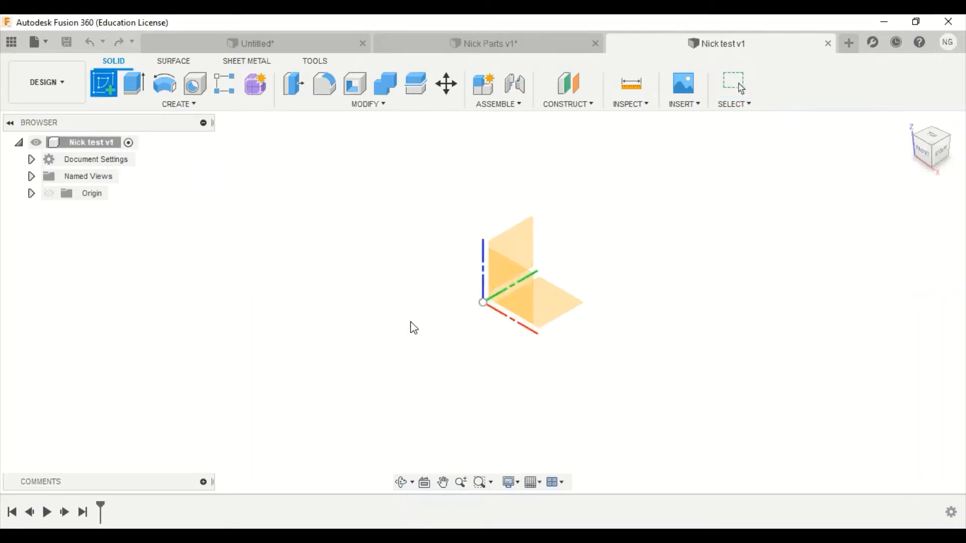
click(924, 156)
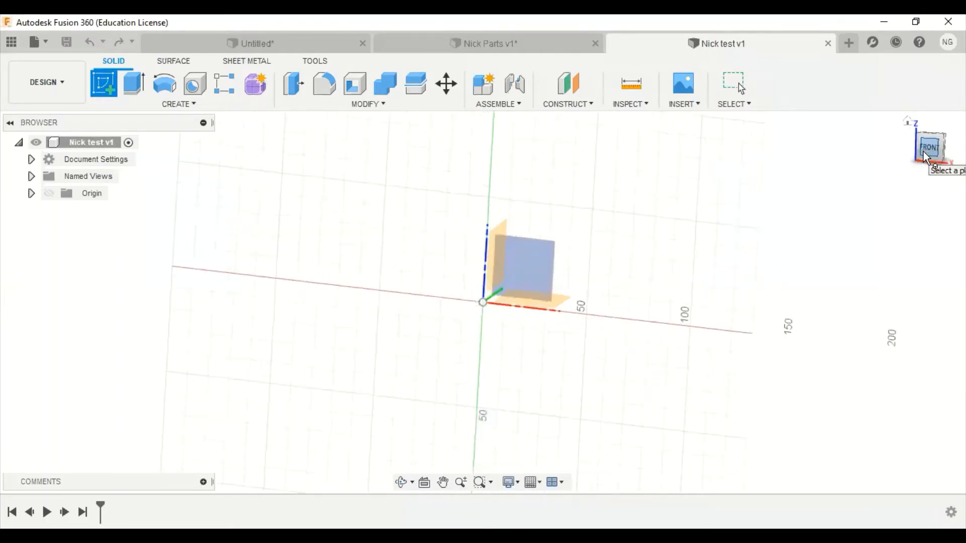
click(542, 259)
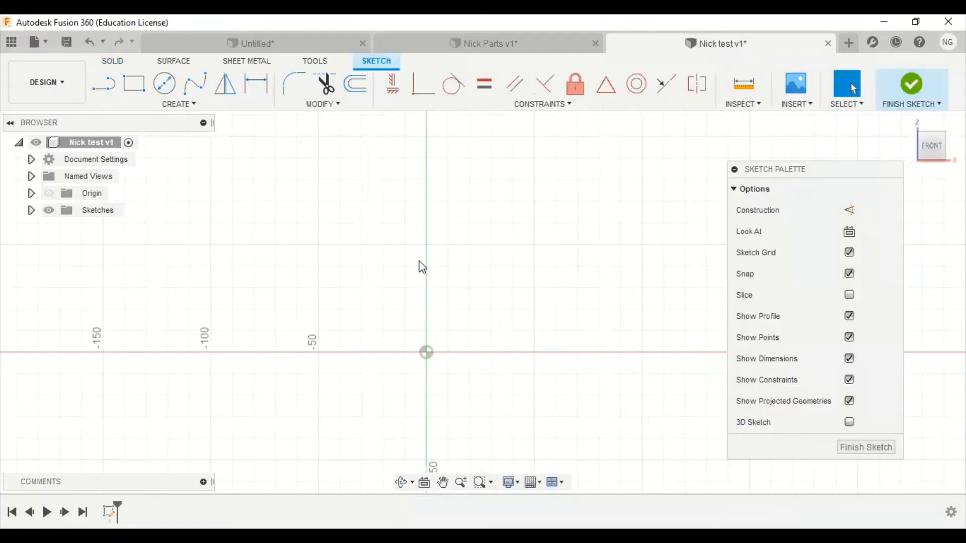
click(164, 83)
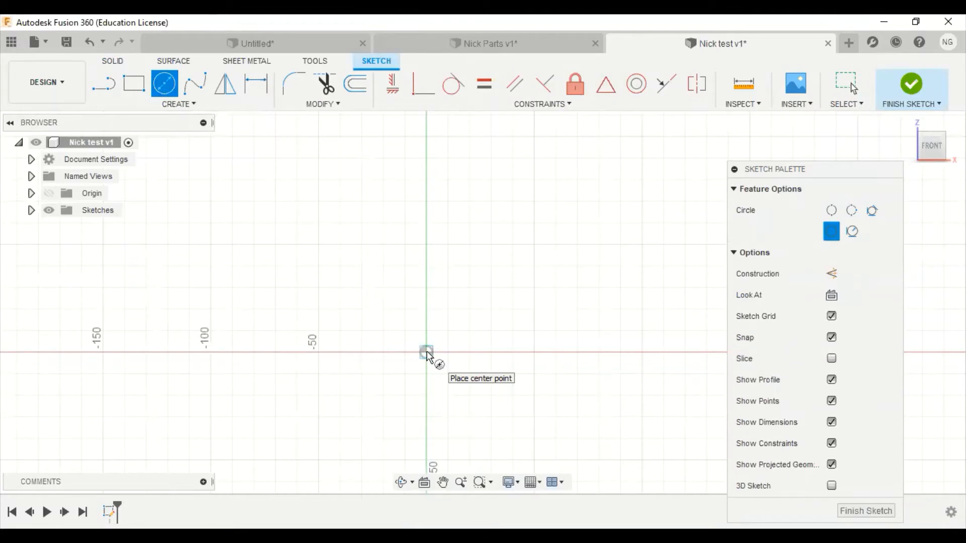
click(491, 427)
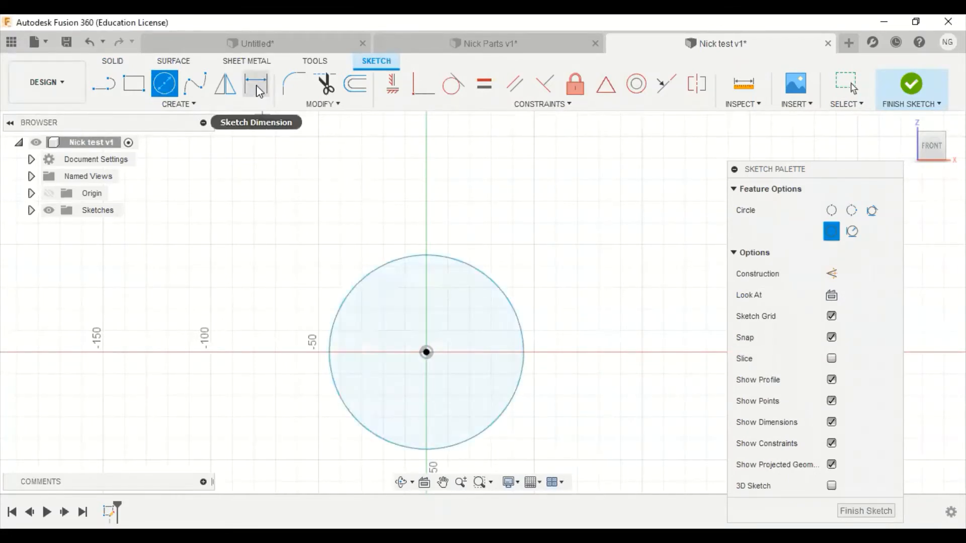
Dimension the origin circle's diameter to 100 mm and finish the sketch
click(255, 86)
click(447, 255)
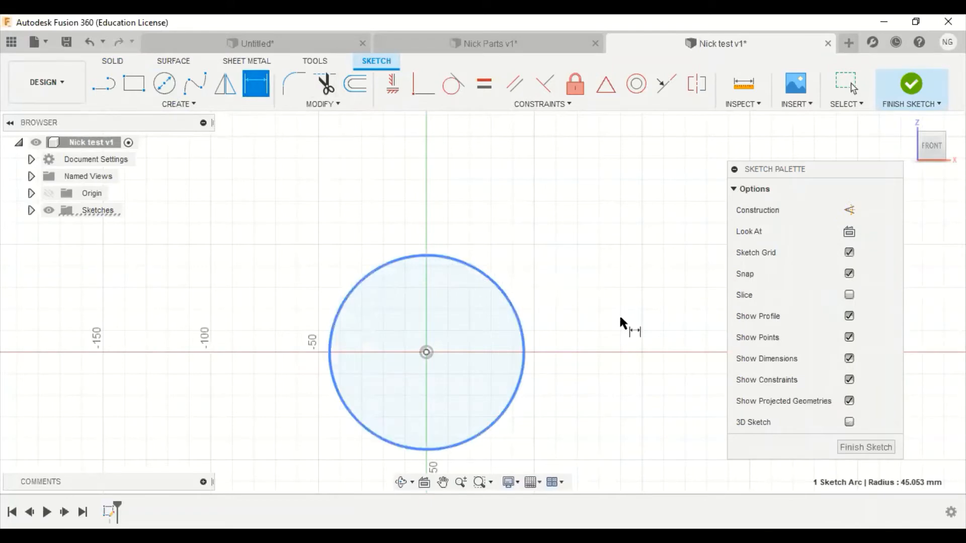
click(598, 310)
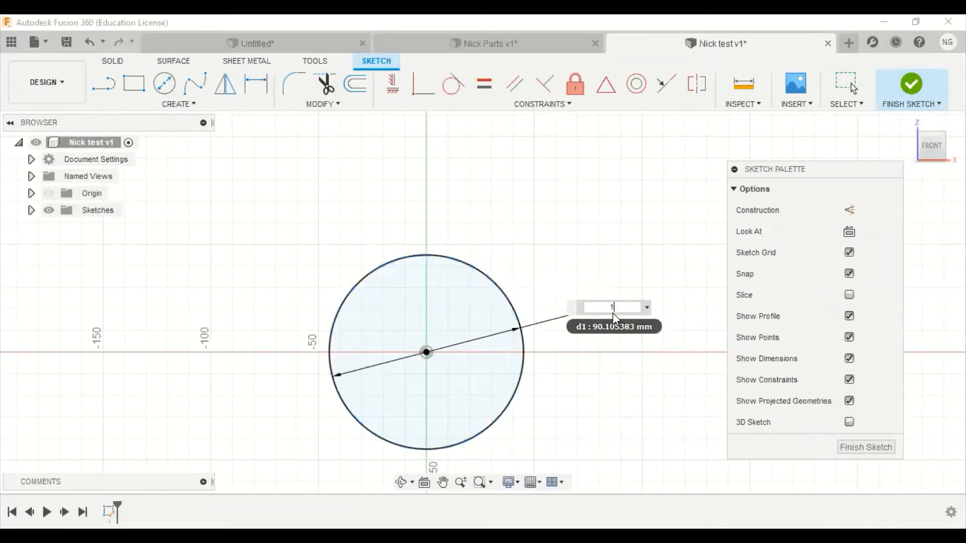
text(100)
key(Return)
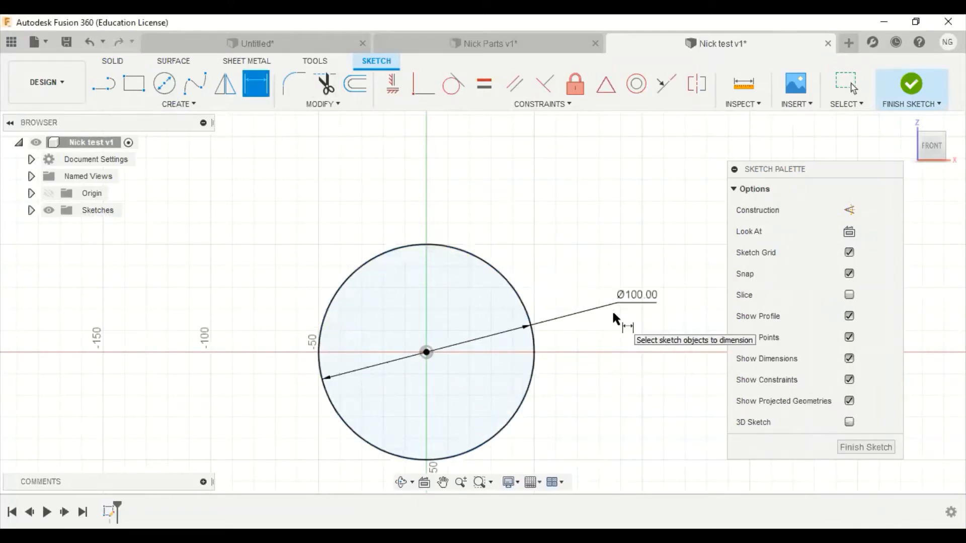
mouse_move(576, 309)
middle_down()
mouse_move(548, 273)
mouse_move(547, 252)
middle_up()
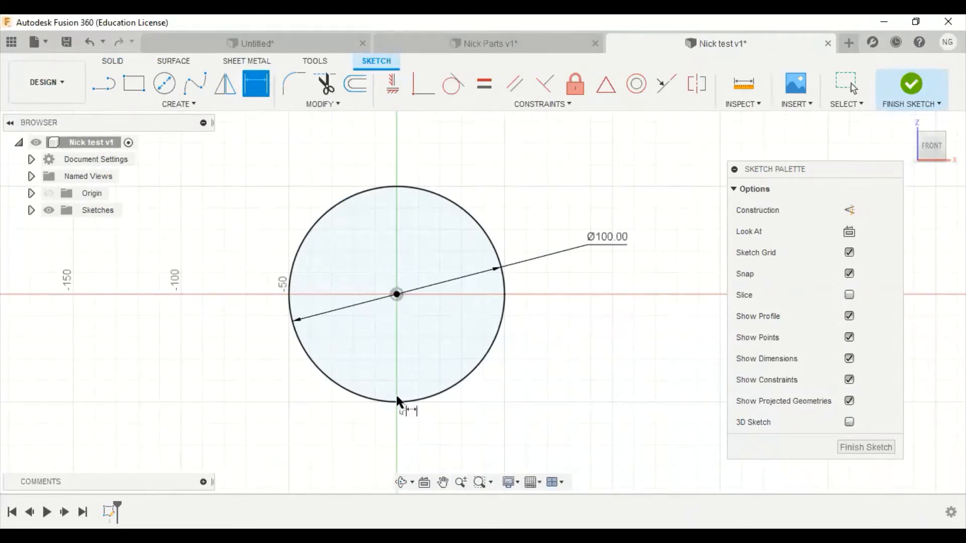
mouse_move(499, 328)
shift+middle_down()
mouse_move(524, 352)
mouse_move(475, 261)
shift+middle_up()
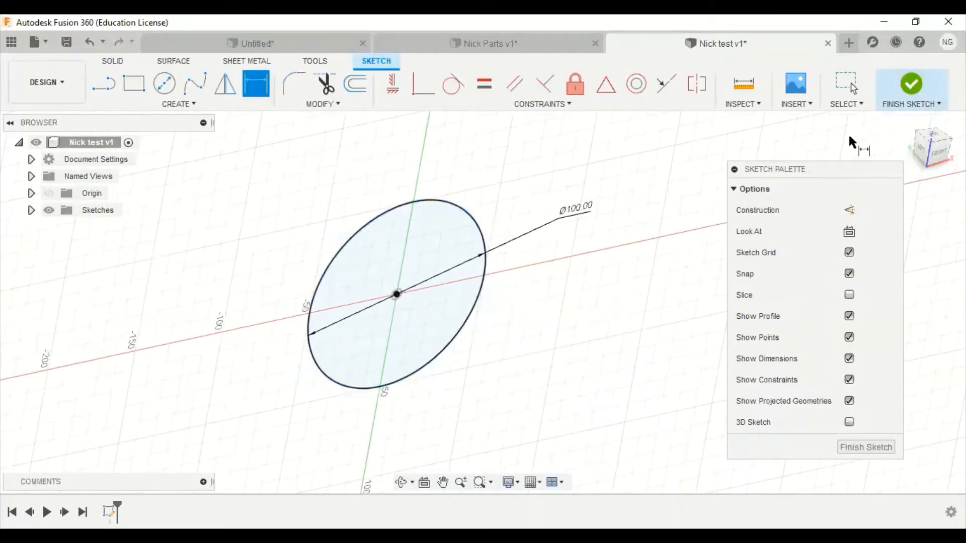
click(911, 85)
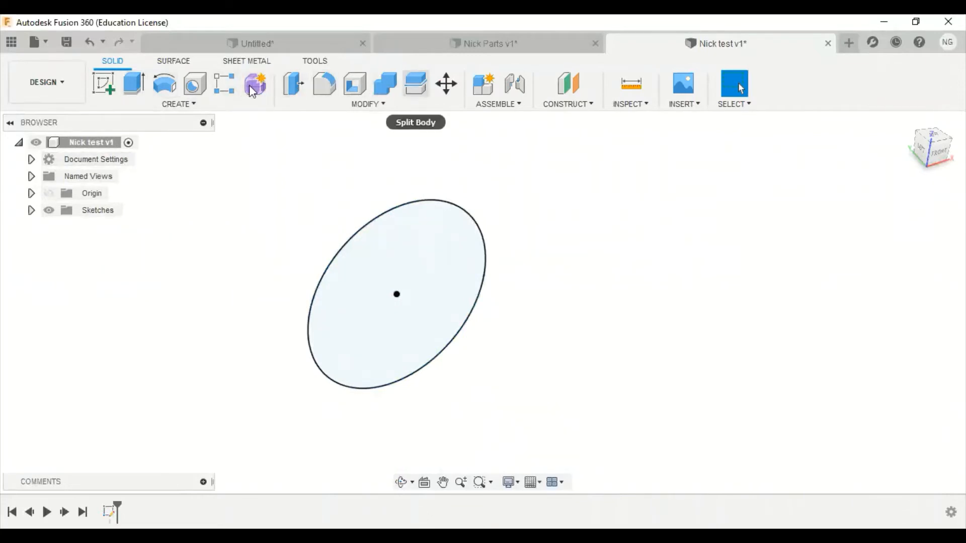
click(135, 83)
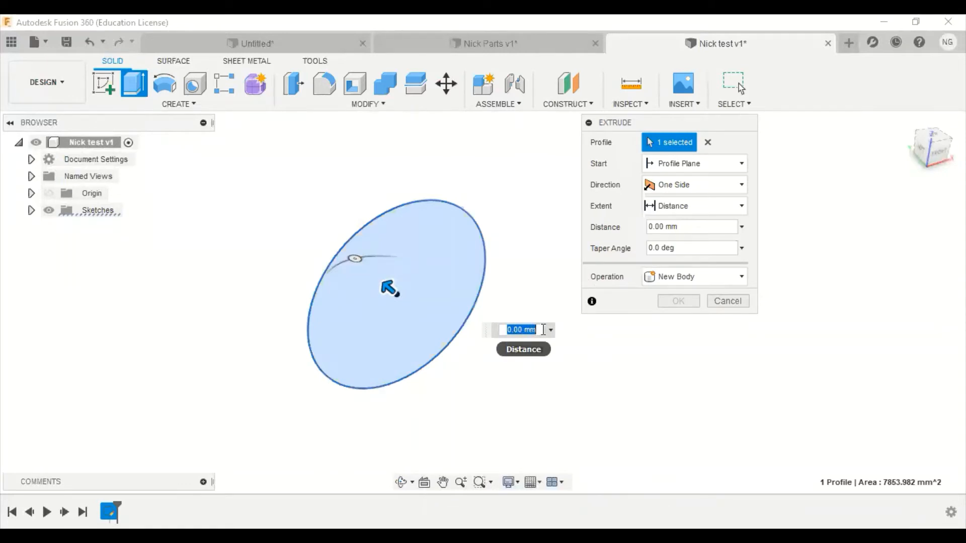
text(50)
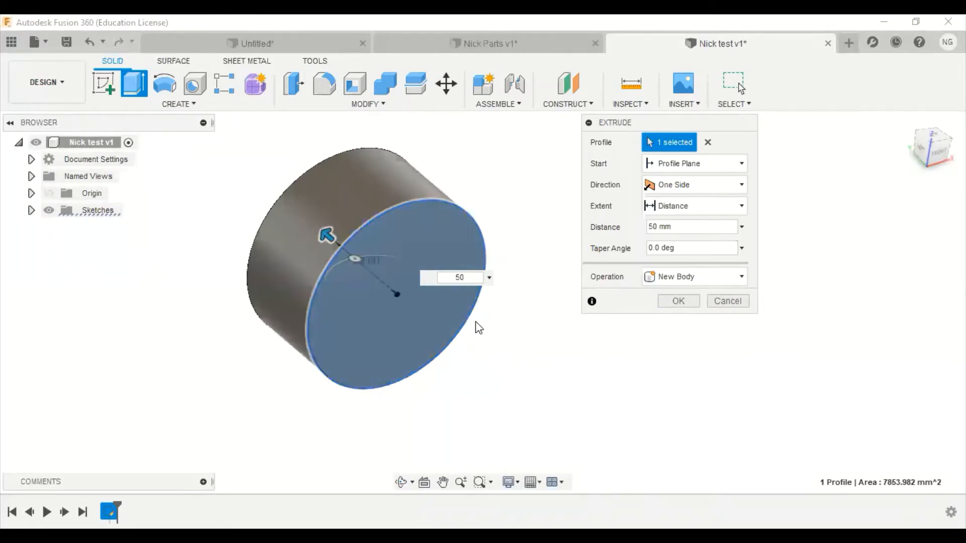
shift+middle_drag(475, 322, 491, 298)
text(60)
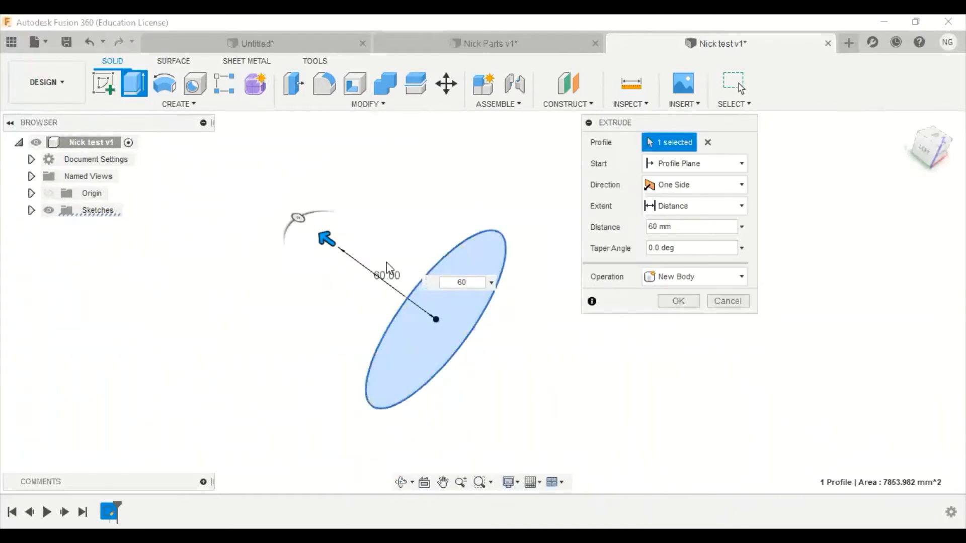
click(93, 42)
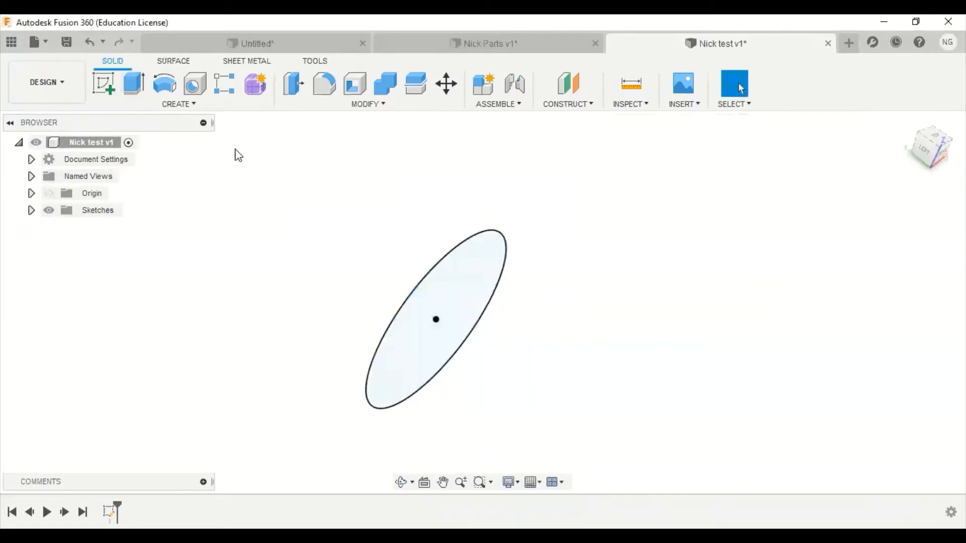
Extrude the circle profile 100 mm to one side as a new body
click(134, 86)
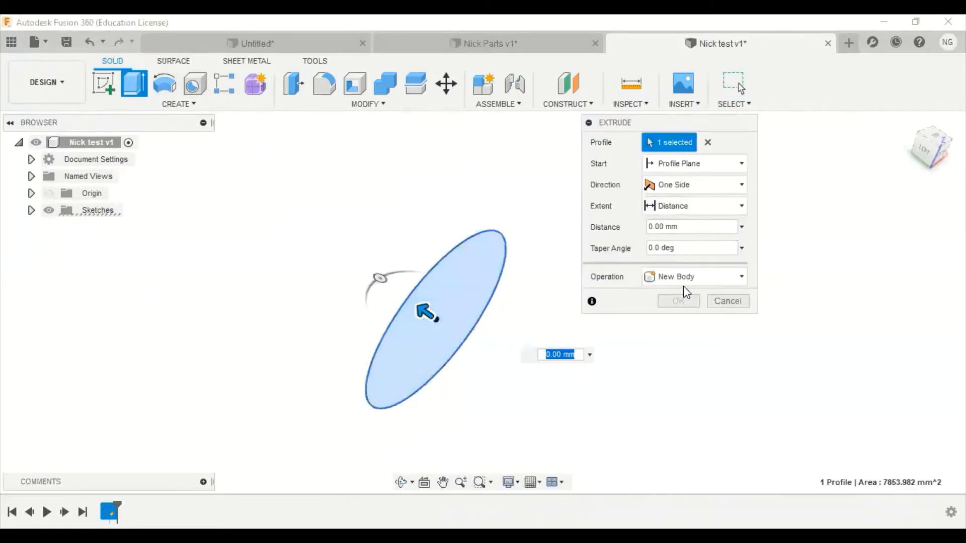
text(50)
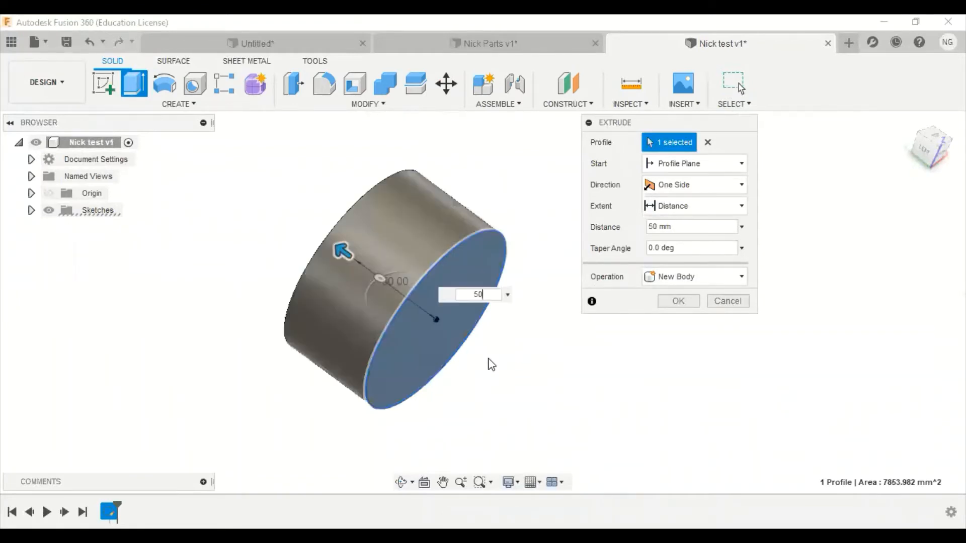
shift+middle_drag(488, 362, 514, 373)
drag(333, 254, 244, 200)
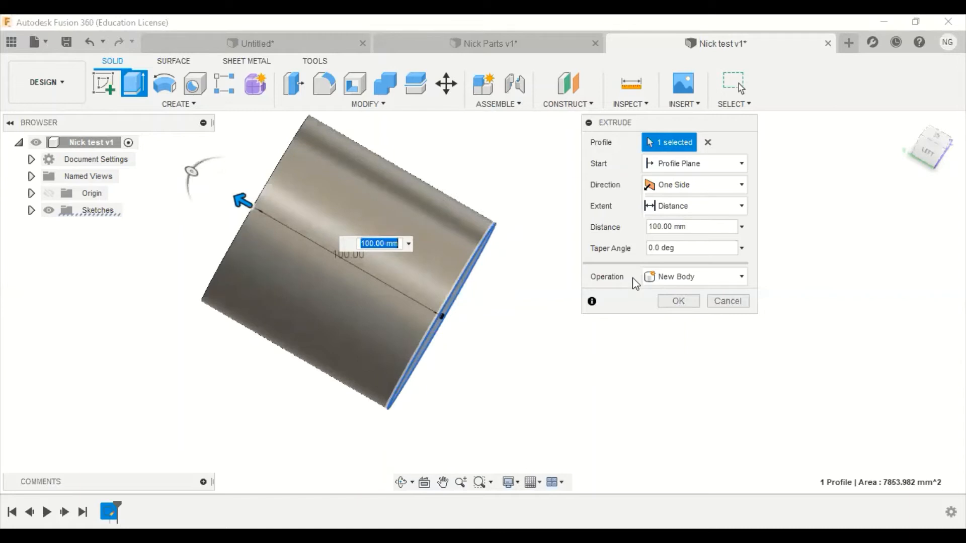
click(743, 278)
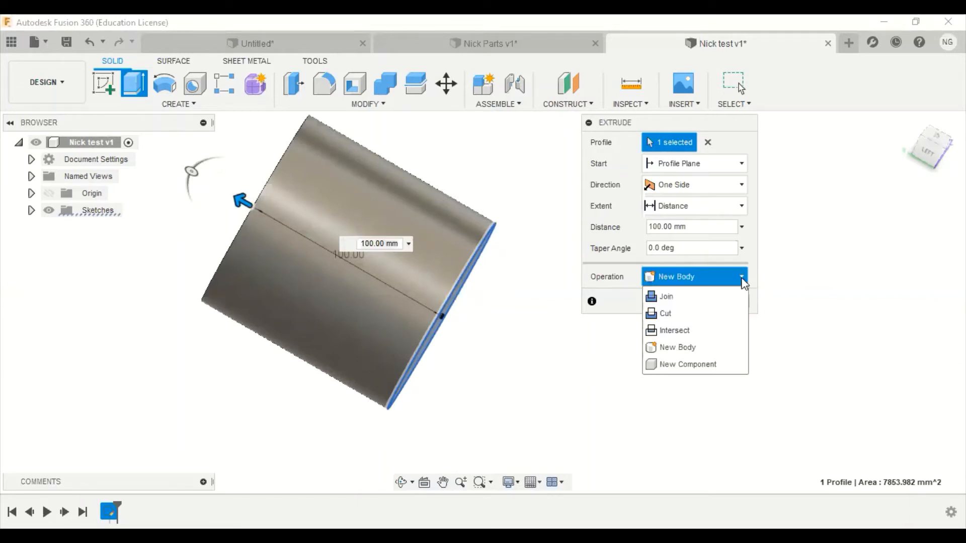
click(777, 280)
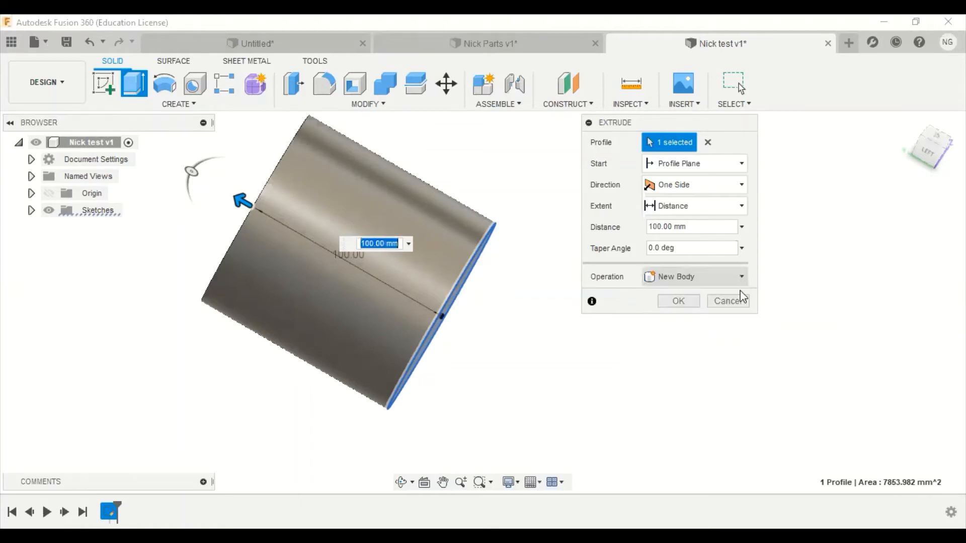
click(678, 301)
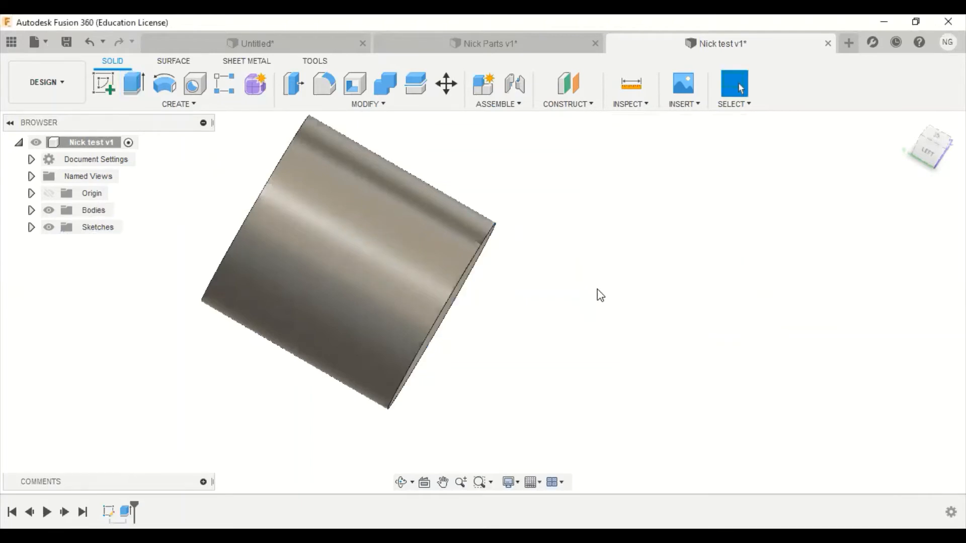
Preview a section analysis of the cylinder on the XZ plane with a 40 mm Y distance, and cancel it
shift+middle_drag(600, 295, 621, 291)
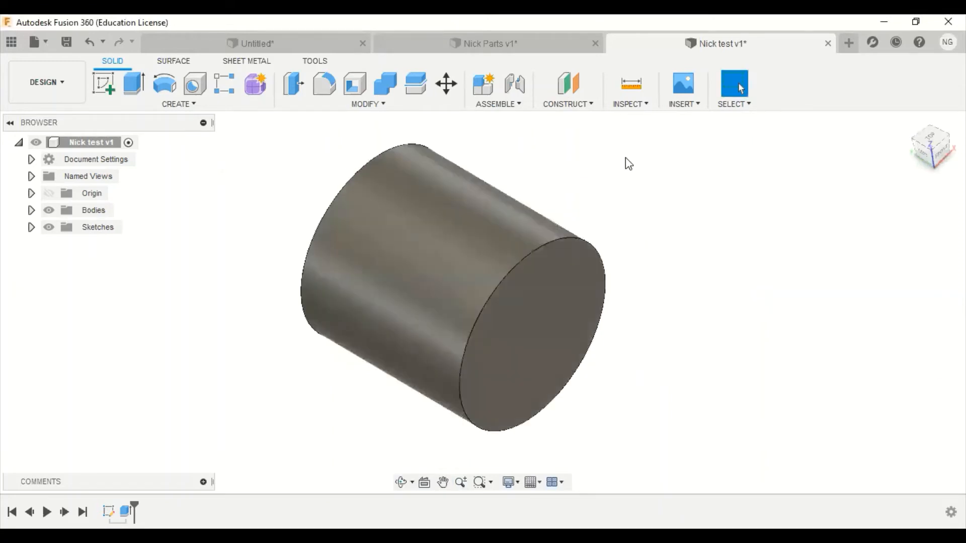
click(648, 105)
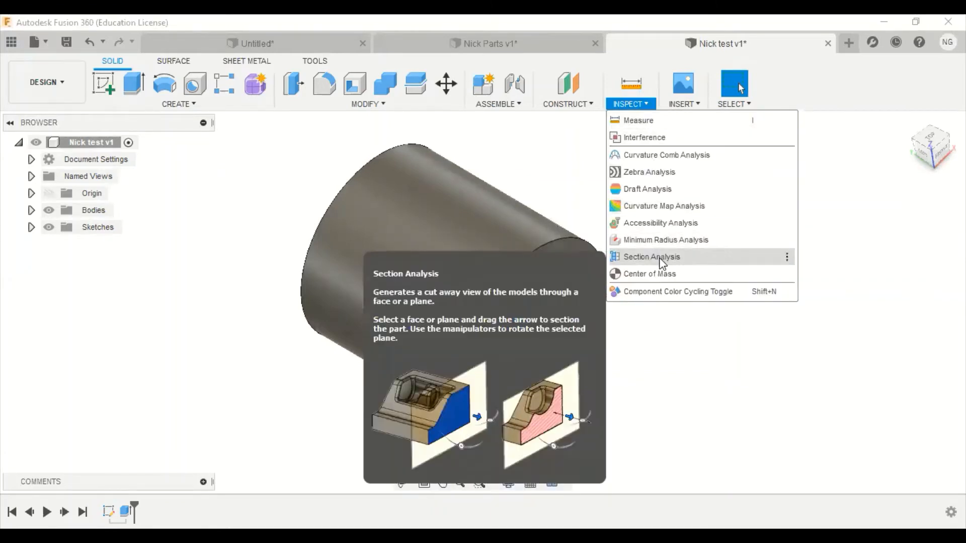
click(652, 258)
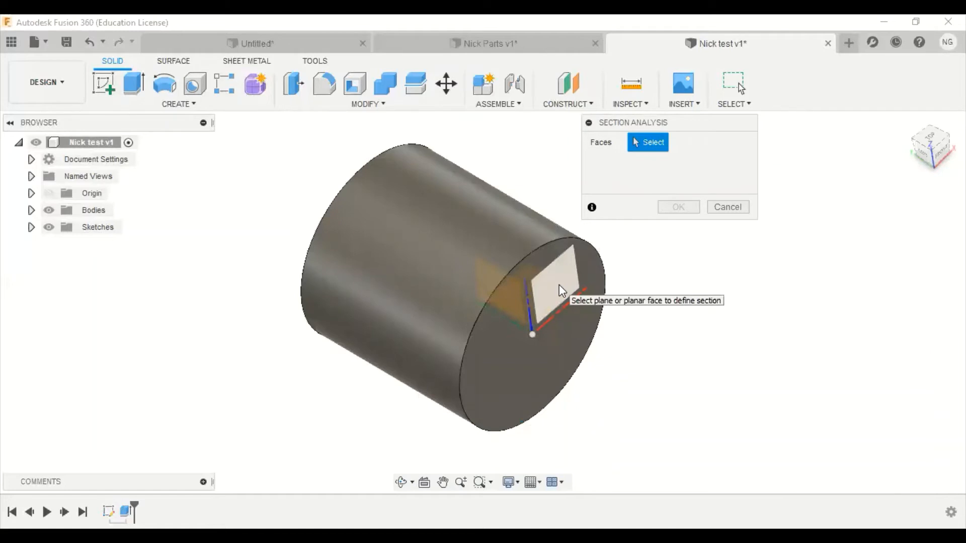
click(560, 285)
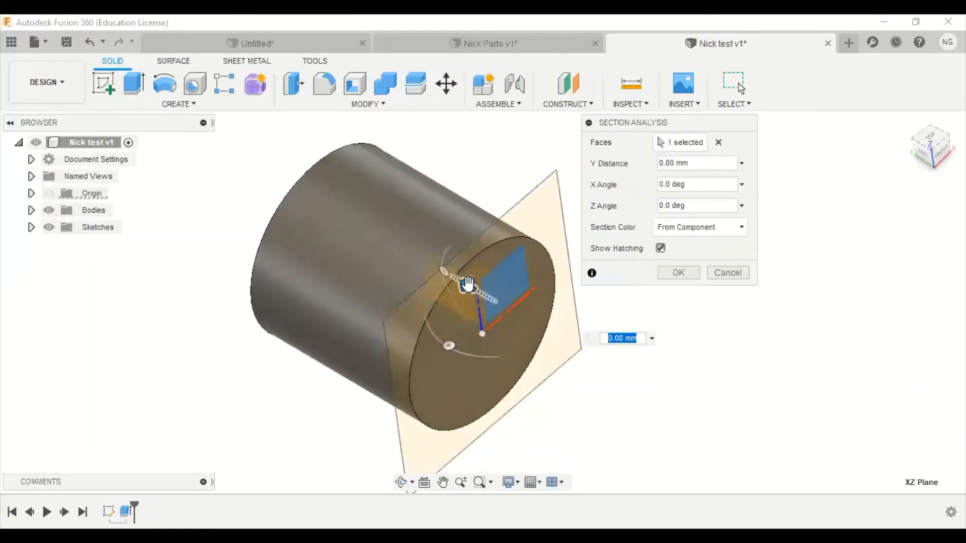
mouse_move(460, 277)
mouse_down()
mouse_move(383, 223)
mouse_move(420, 254)
mouse_move(396, 236)
mouse_up()
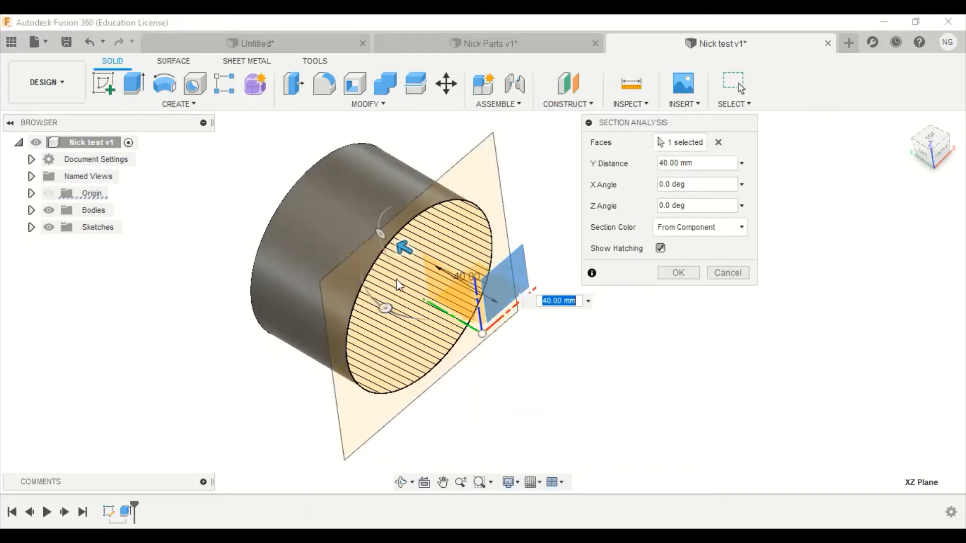
click(728, 272)
Set the visual style to Shaded and inspect the cylinder without its edge lines
shift+middle_drag(587, 279, 668, 265)
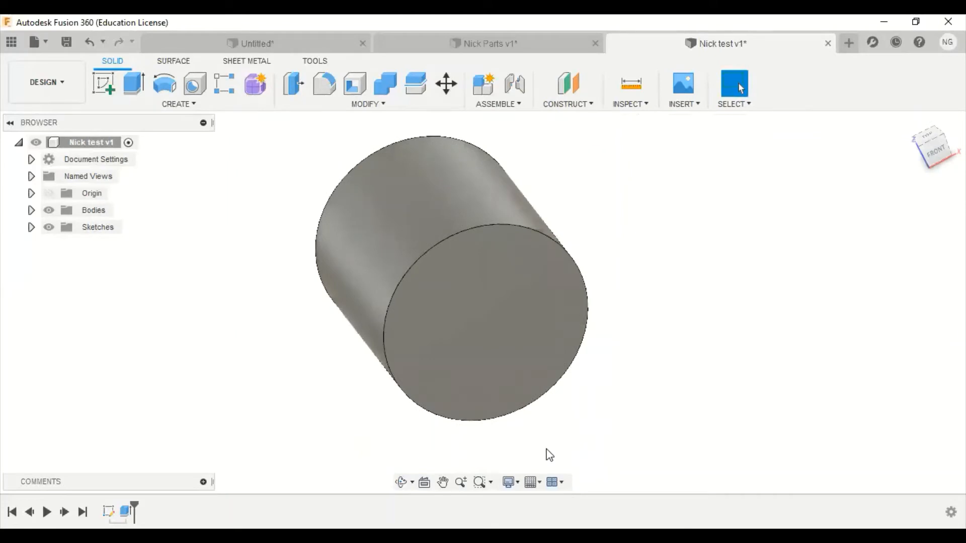
click(518, 482)
mouse_move(565, 354)
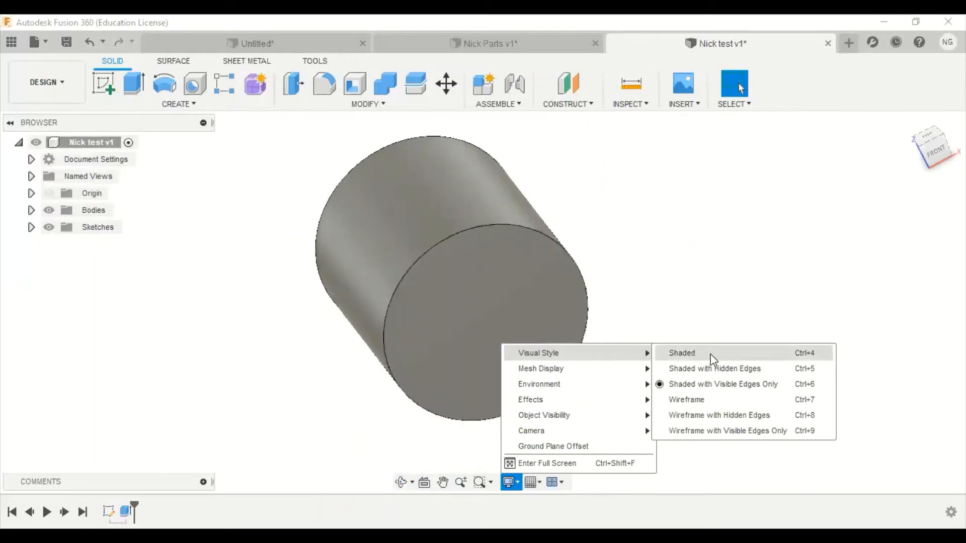
click(682, 353)
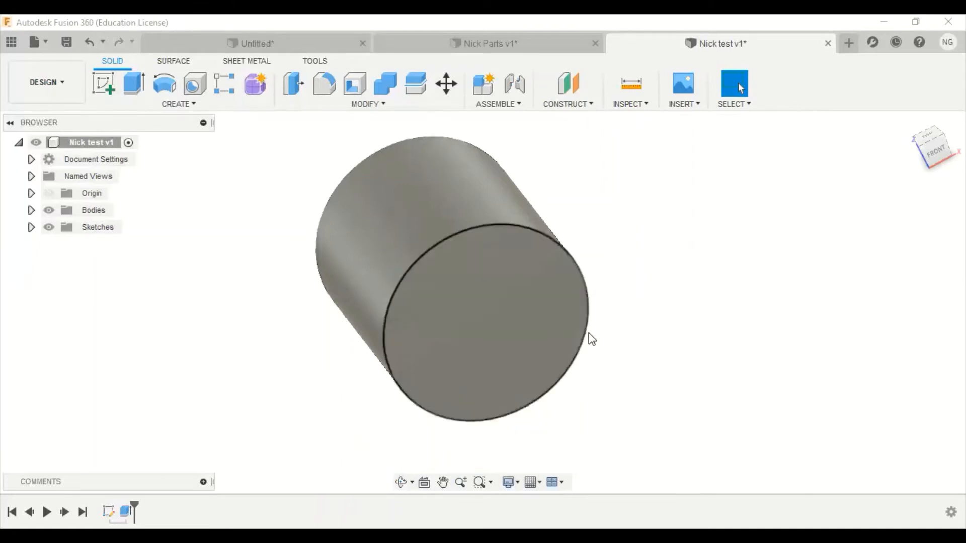
shift+middle_drag(664, 287, 705, 292)
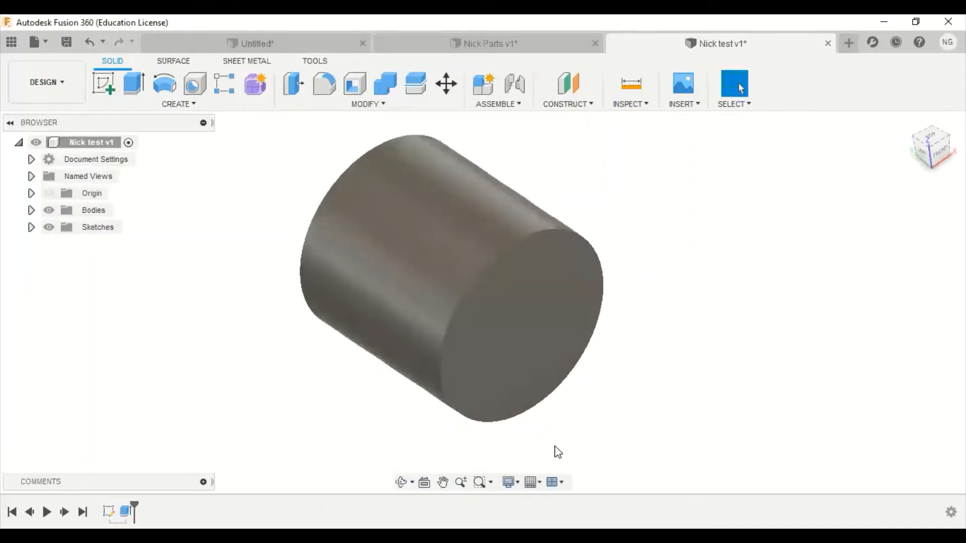
Switch the cylinder's visual style to Shaded with Hidden Edges and inspect it from another angle
click(518, 481)
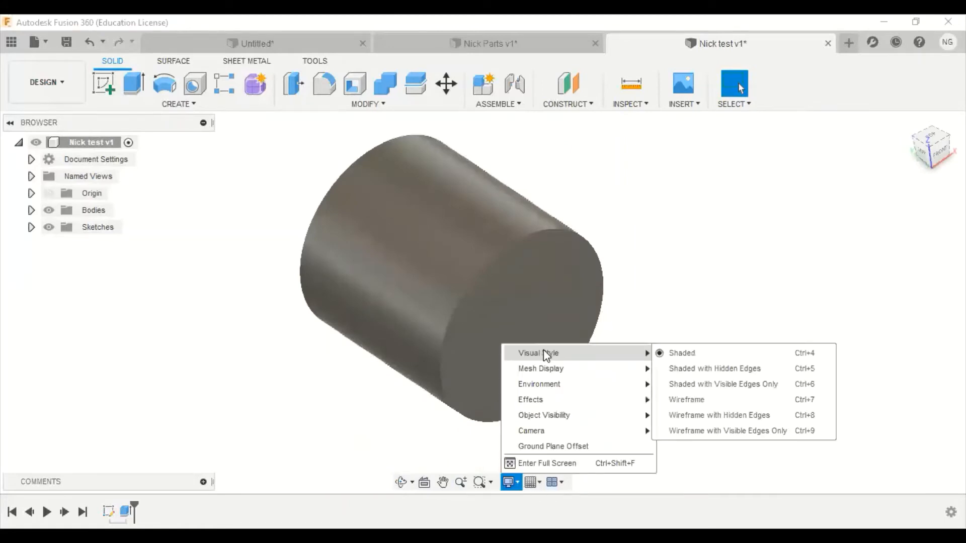
click(685, 369)
mouse_move(630, 363)
shift+middle_down()
mouse_move(548, 278)
mouse_move(497, 199)
shift+middle_up()
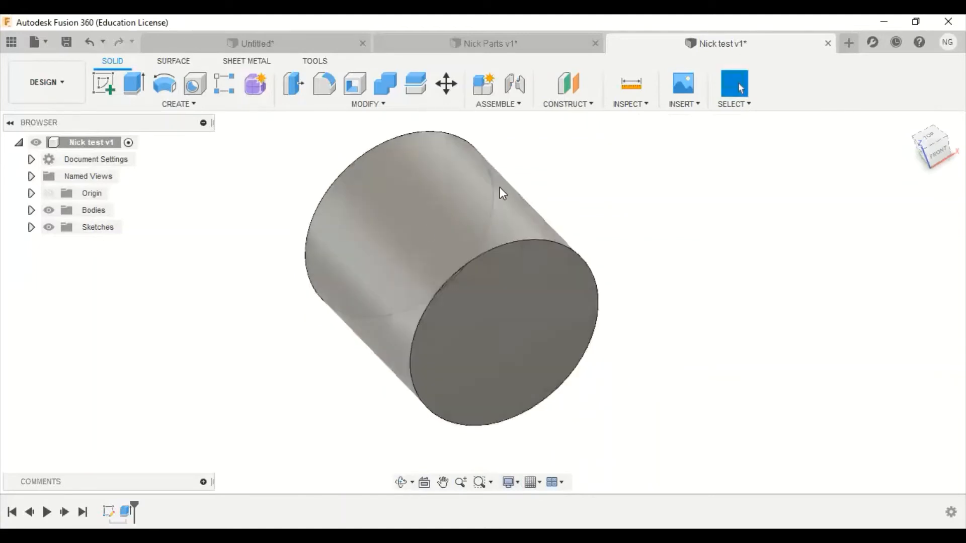
Change the visual style to Wireframe and inspect the cylinder's outline from the front
click(518, 482)
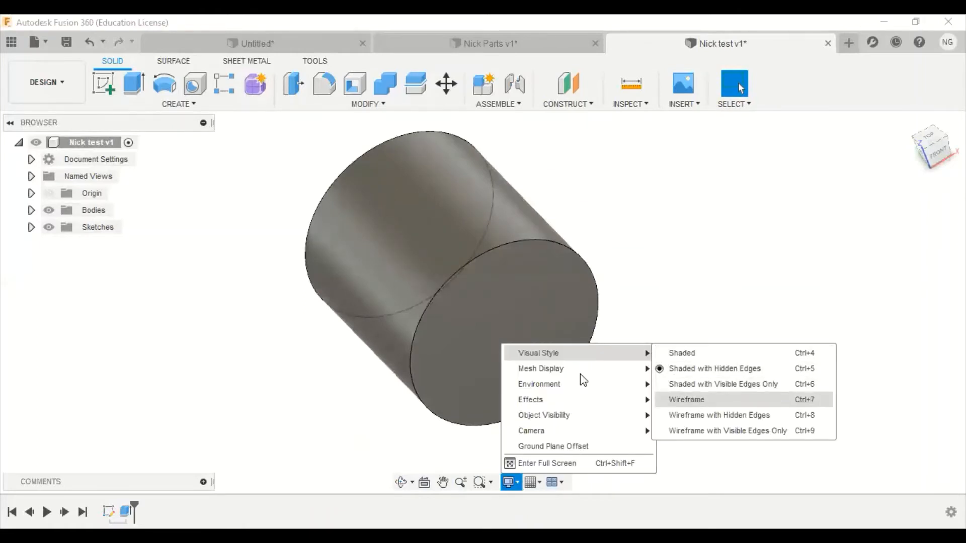
click(705, 400)
shift+middle_drag(521, 333, 509, 396)
scroll(557, 295, up, 2)
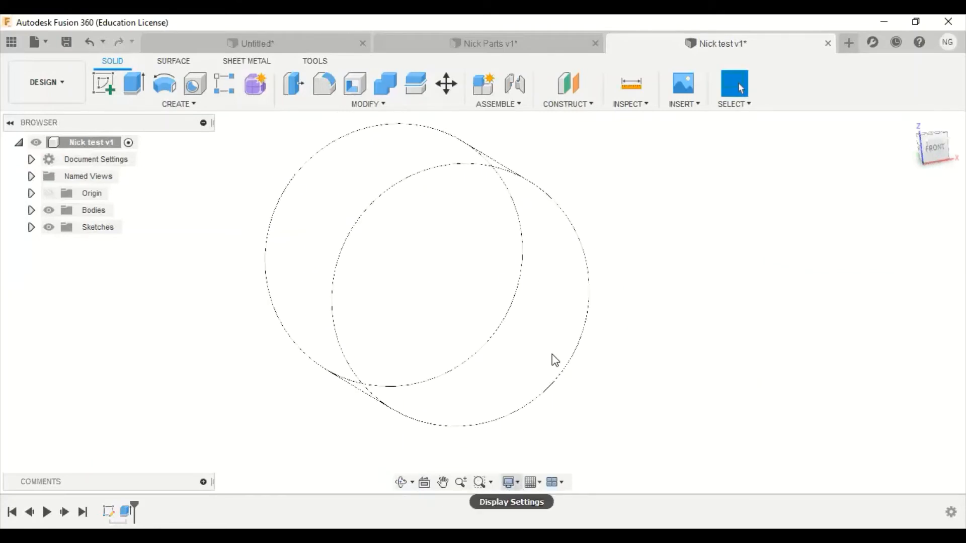
Restore the visual style to Shaded with Visible Edges Only
click(509, 483)
mouse_move(553, 352)
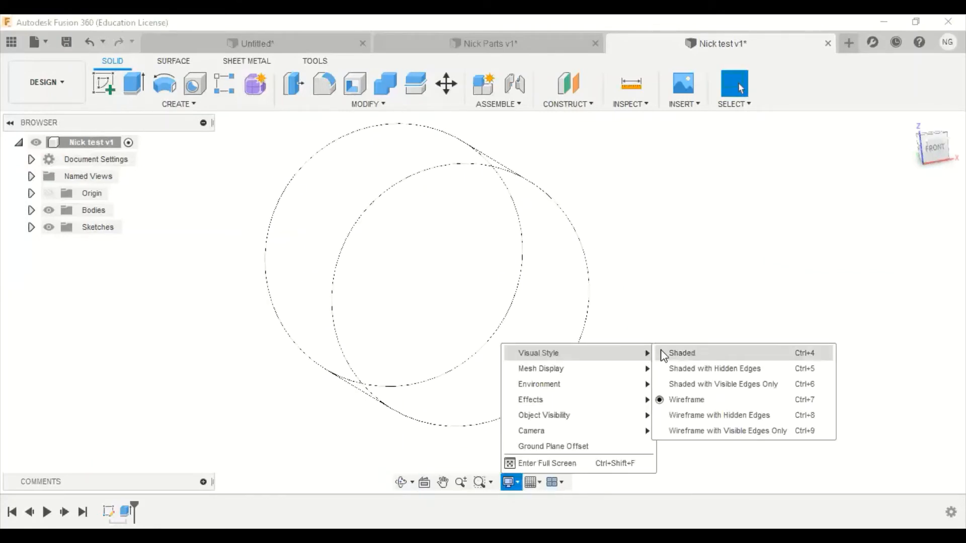
click(715, 385)
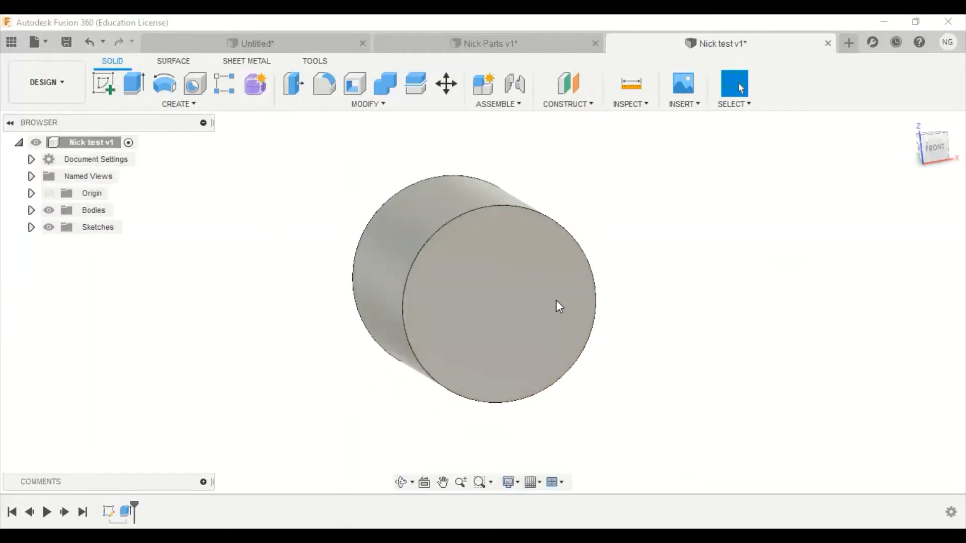
Start a new sketch on the back end face of the cylinder
mouse_move(626, 339)
shift+middle_down()
mouse_move(586, 279)
mouse_move(610, 324)
mouse_move(559, 327)
mouse_move(529, 307)
shift+middle_up()
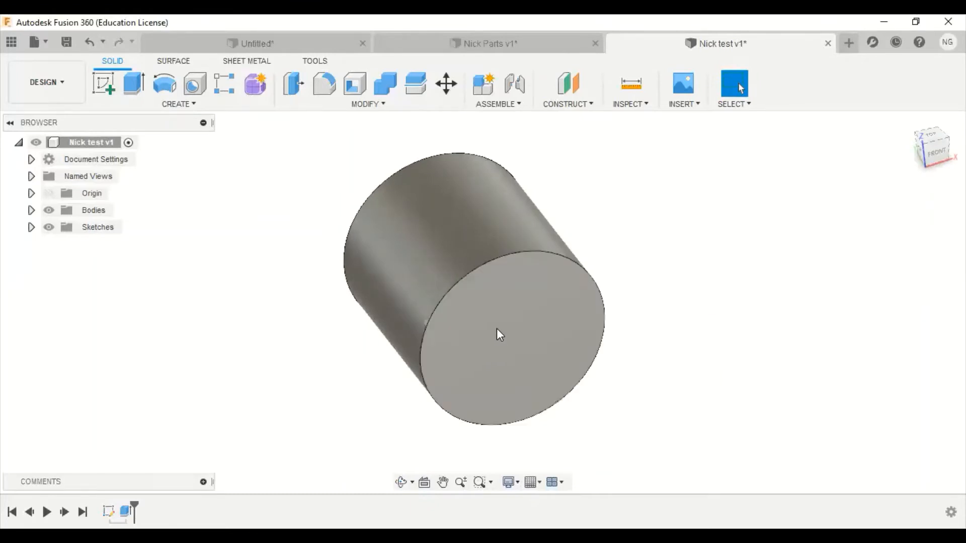
shift+middle_drag(602, 241, 628, 293)
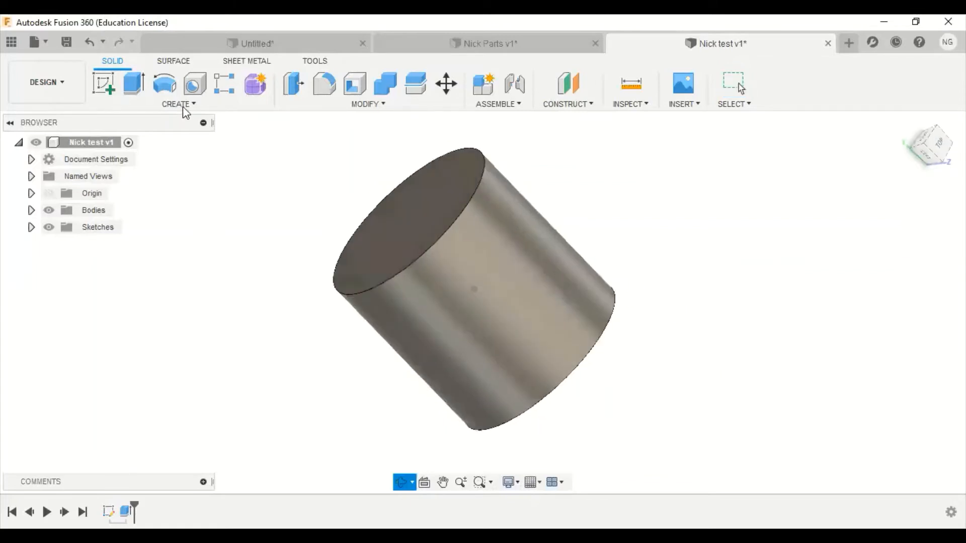
click(105, 85)
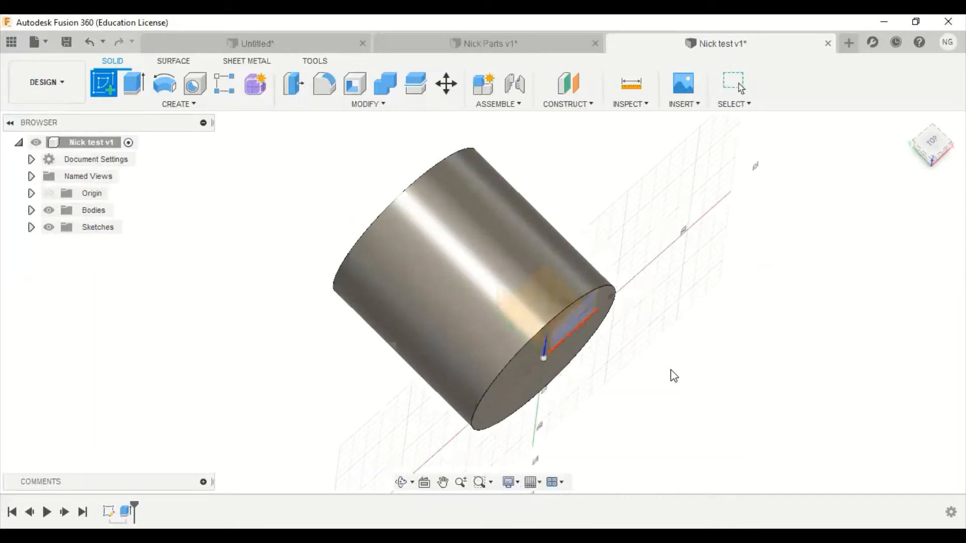
shift+middle_drag(677, 356, 708, 371)
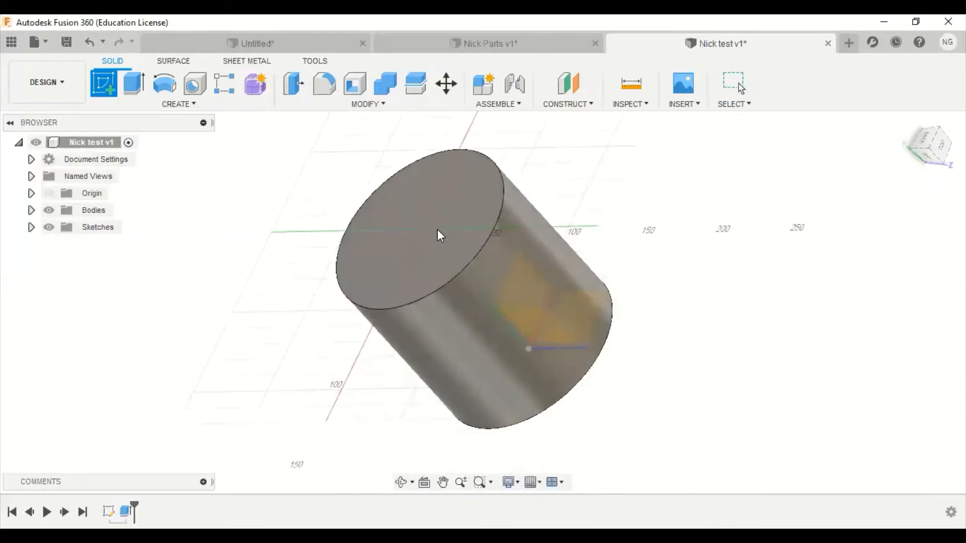
click(454, 208)
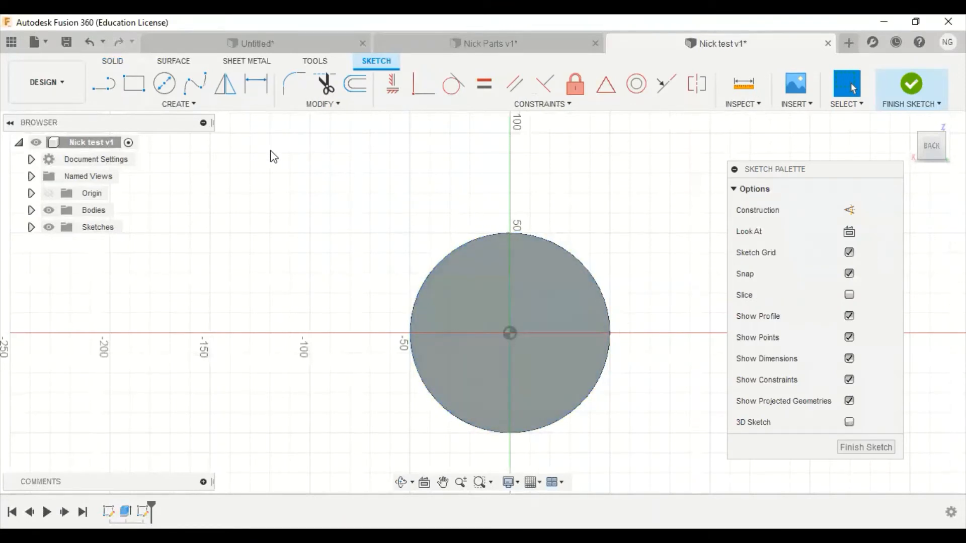
Draw a 50 mm diameter circle centred on the origin of the end face and finish the sketch
click(165, 84)
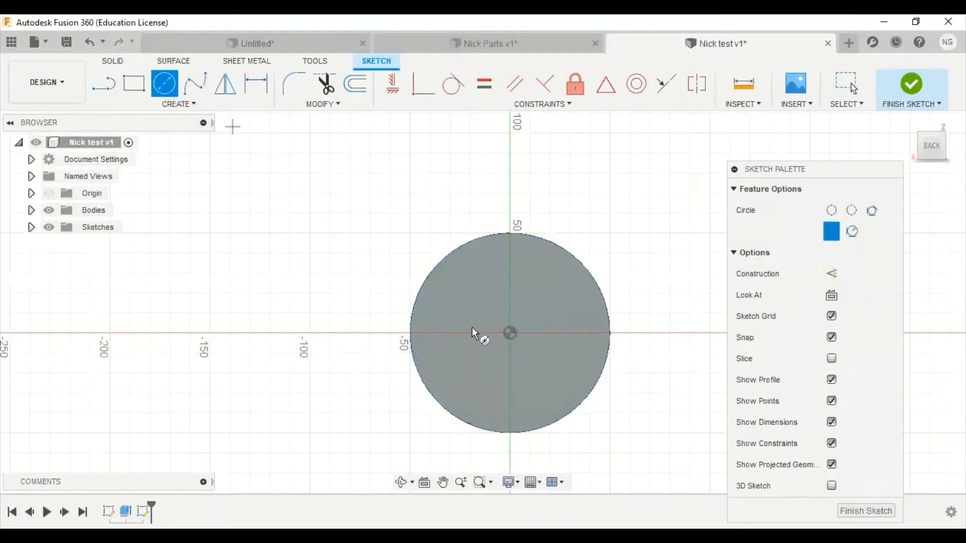
click(510, 333)
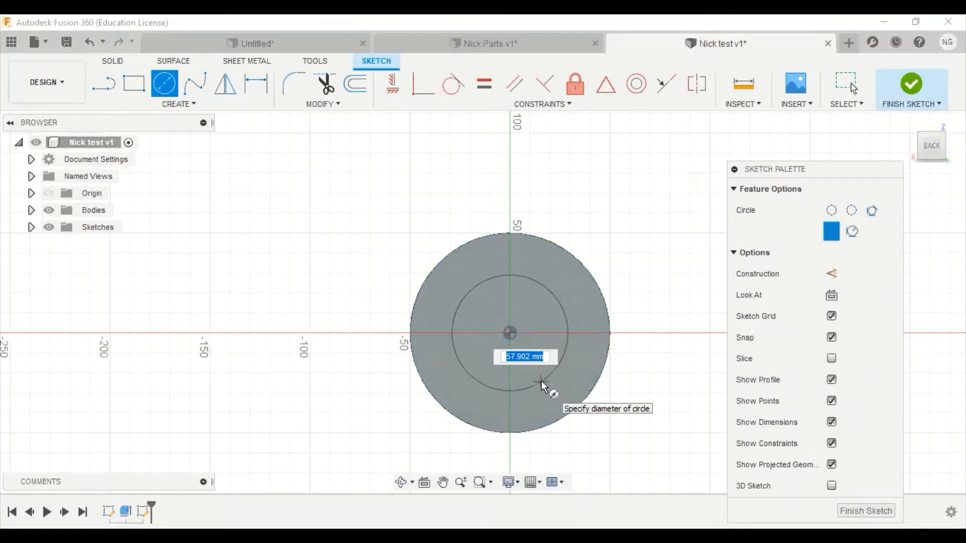
text(50)
key(Tab)
key(Return)
key(Escape)
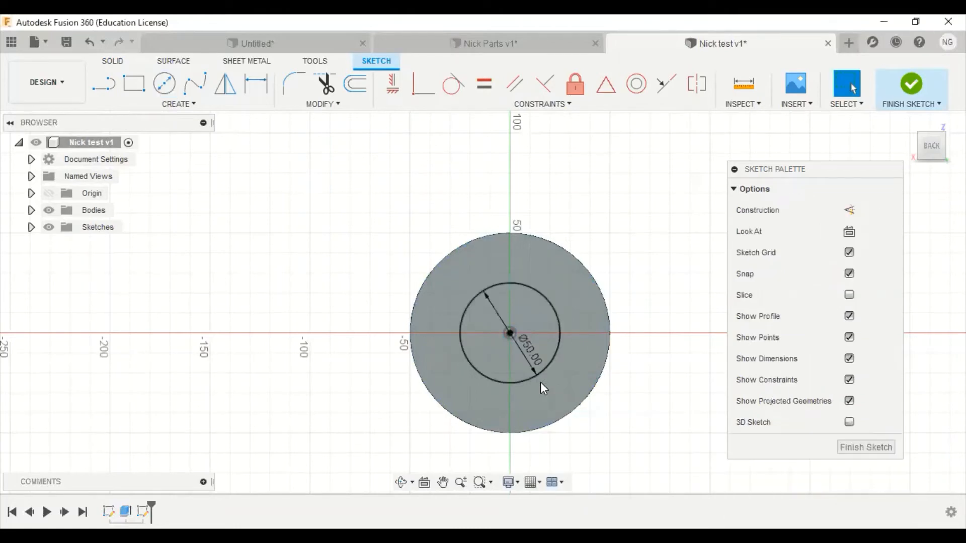
shift+middle_drag(556, 322, 551, 350)
scroll(579, 255, up, 1)
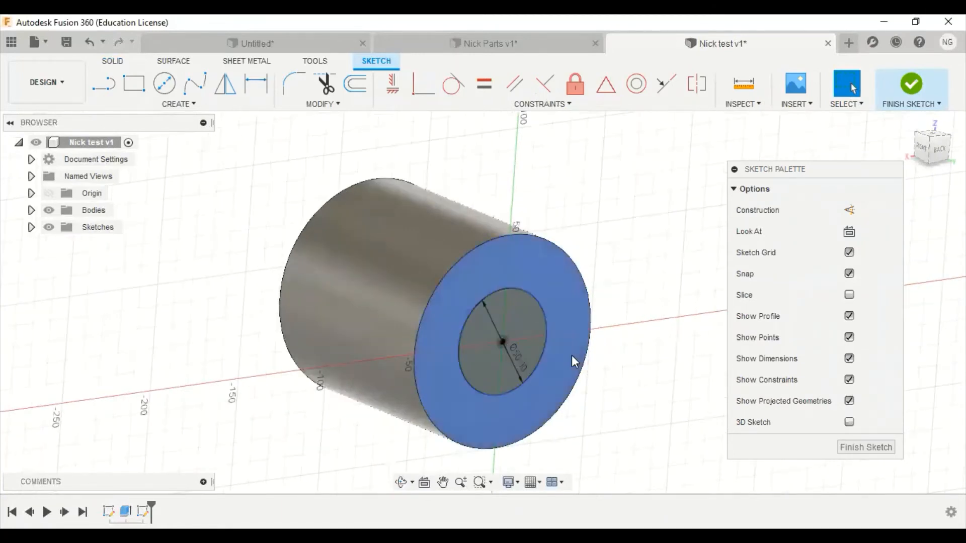
click(911, 86)
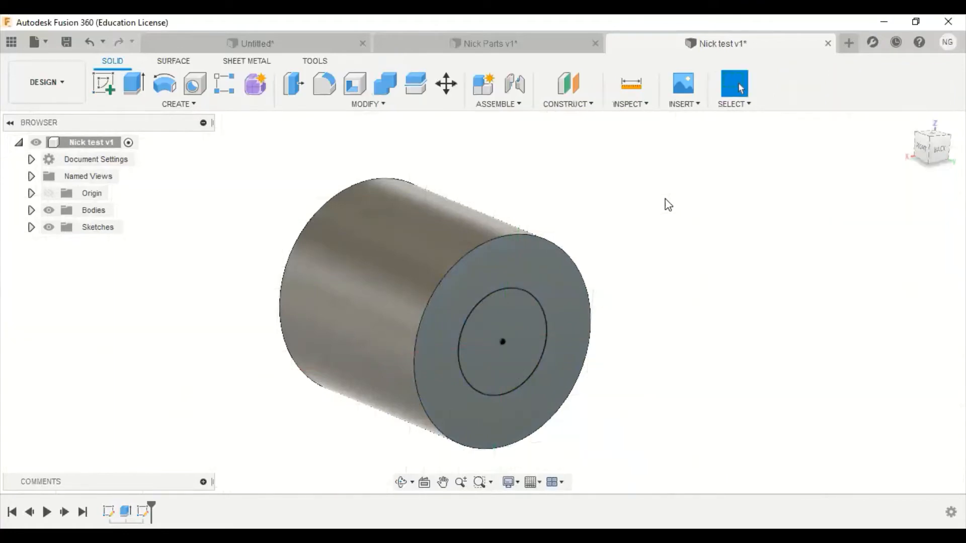
Try to extrude the 50 mm circle as a cut through the cylinder with a distance of -190 mm
click(135, 85)
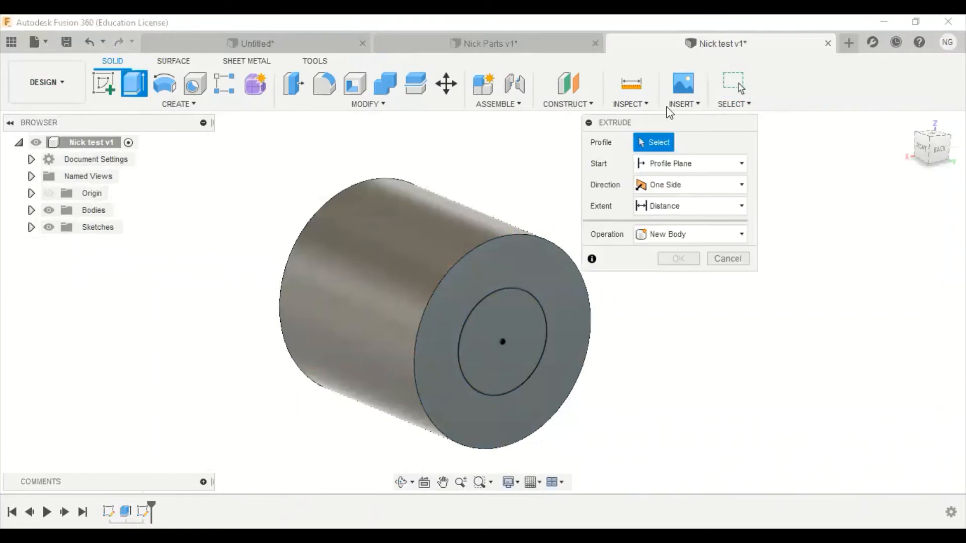
drag(677, 123, 780, 213)
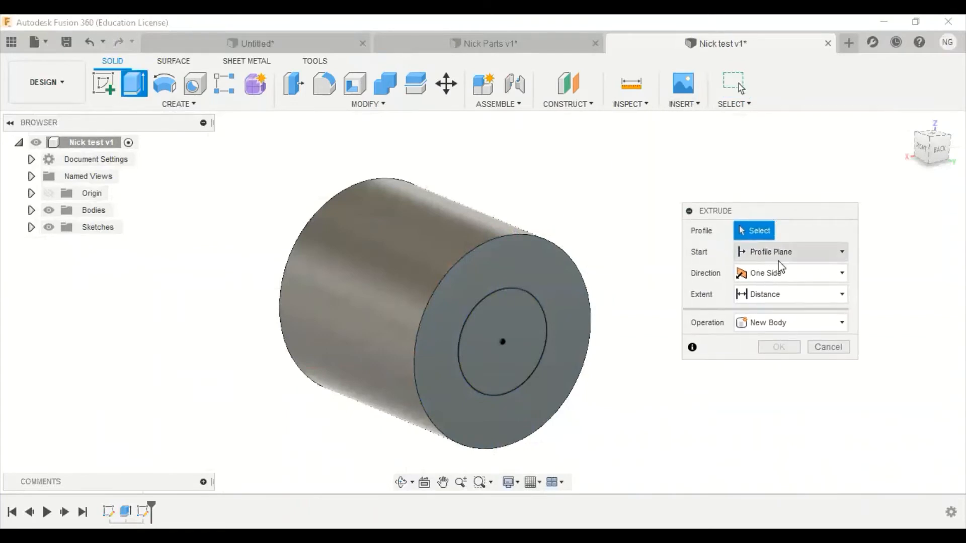
click(779, 328)
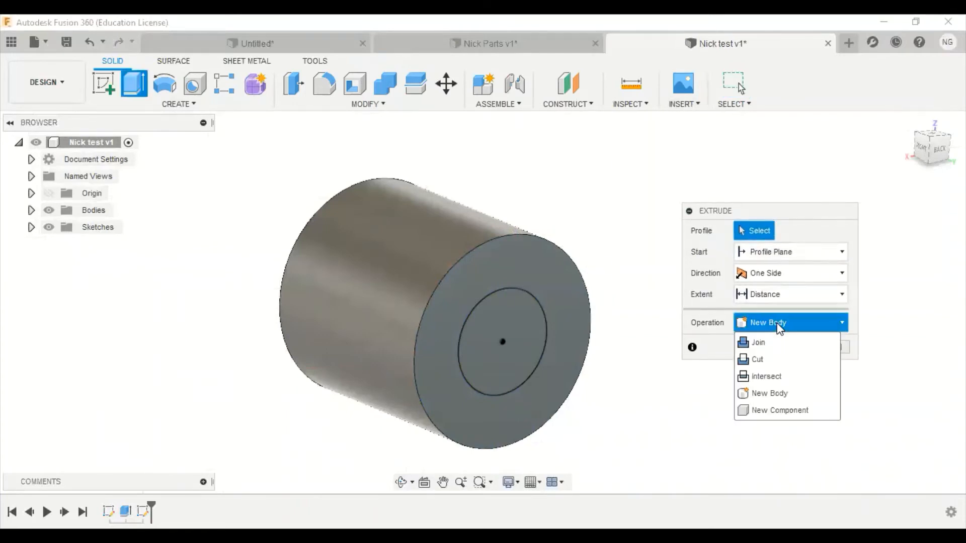
click(779, 356)
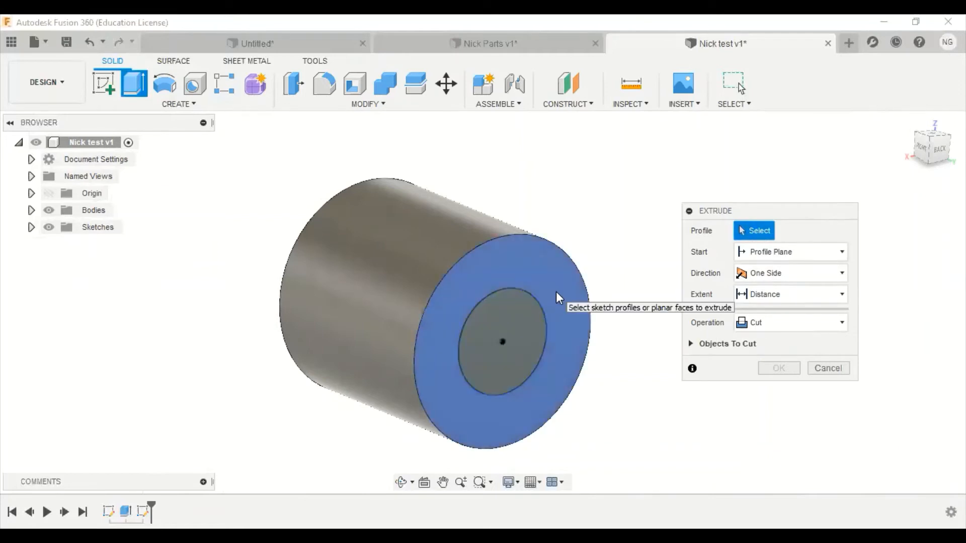
click(520, 323)
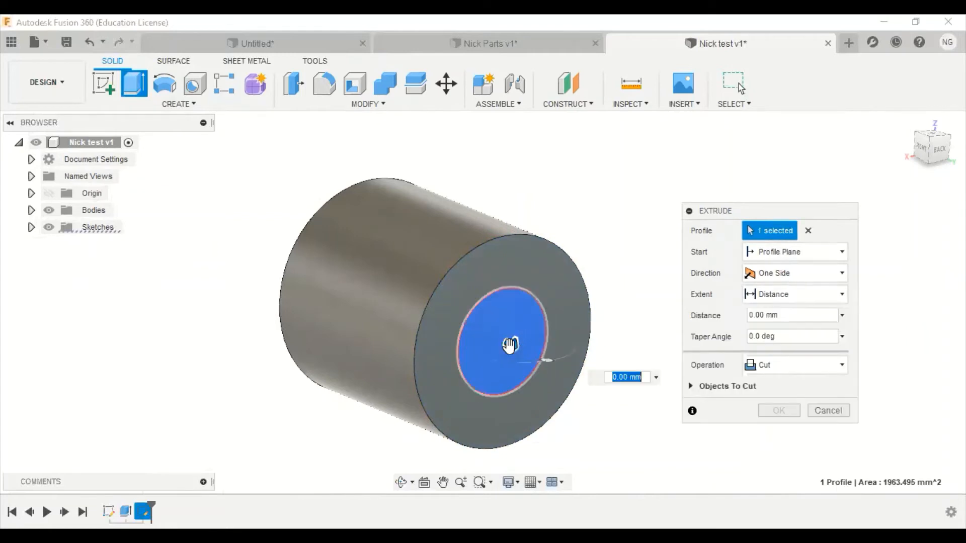
drag(514, 346, 264, 233)
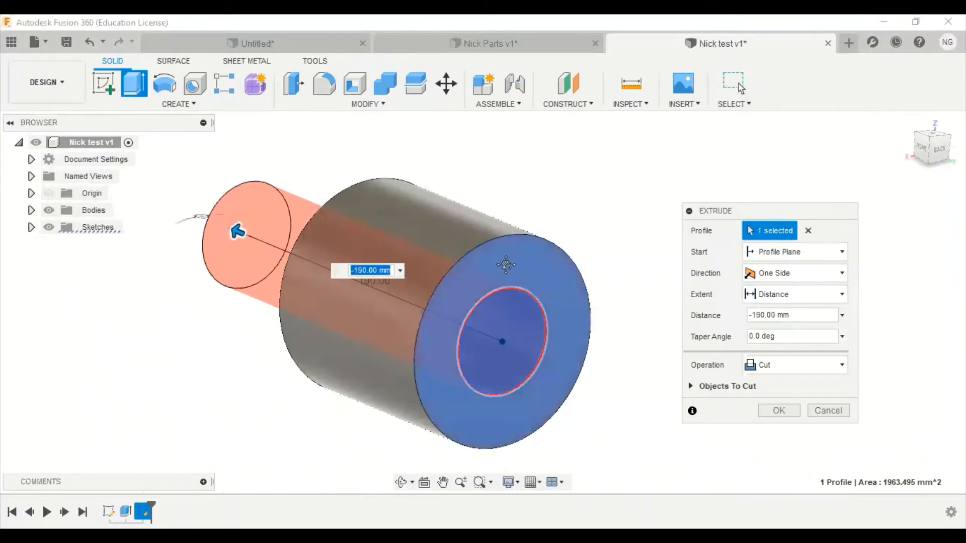
middle_drag(493, 255, 498, 255)
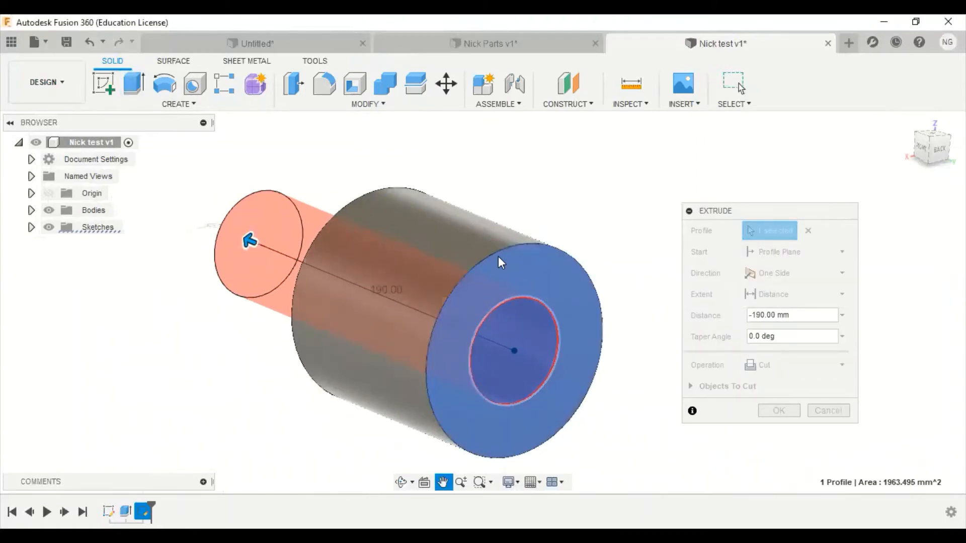
click(775, 409)
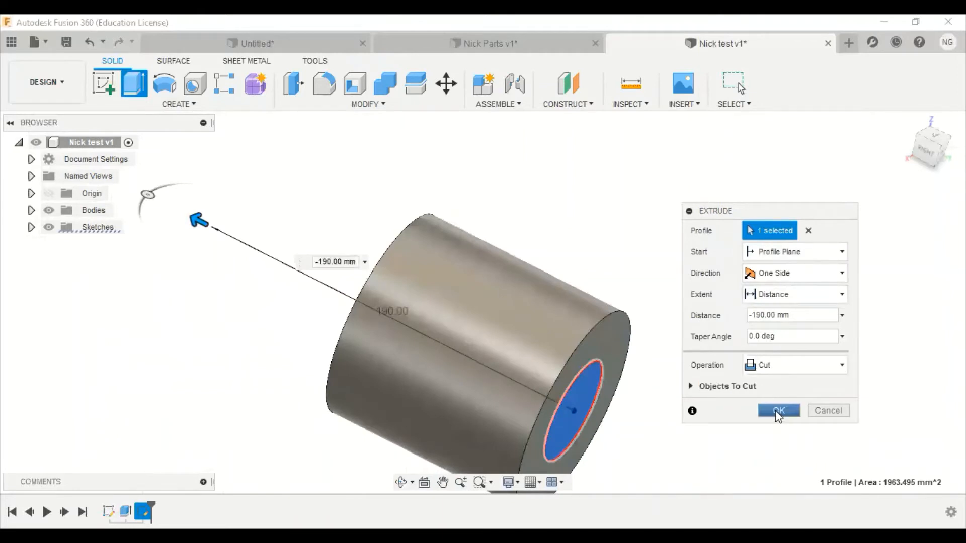
click(779, 411)
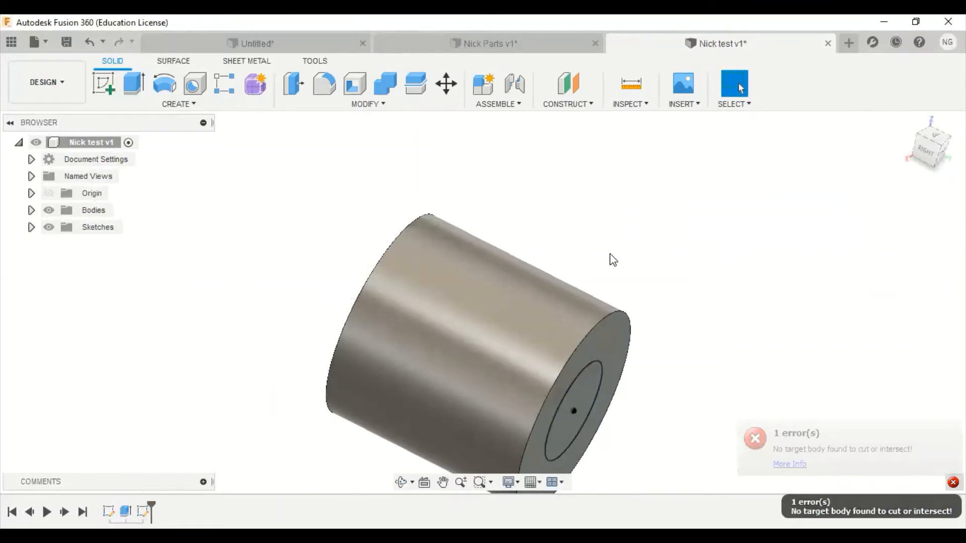
key(Escape)
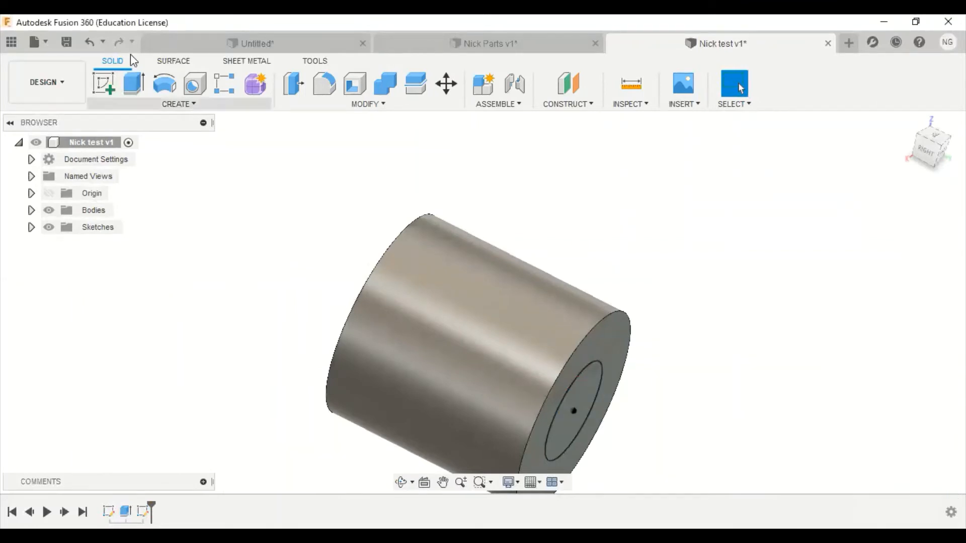
Extrude the 50 mm circle as a cut through the cylinder with a distance of -140 mm
click(141, 89)
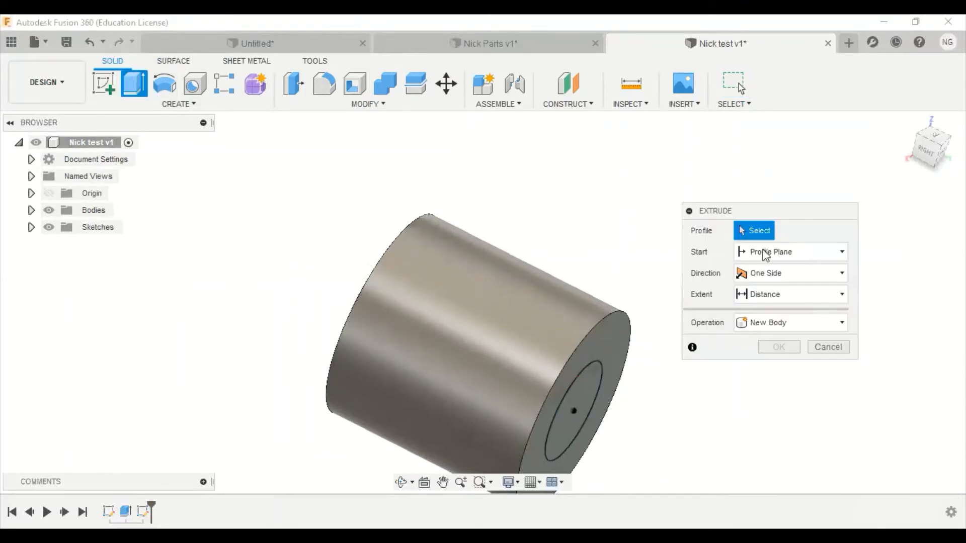
click(788, 325)
click(767, 361)
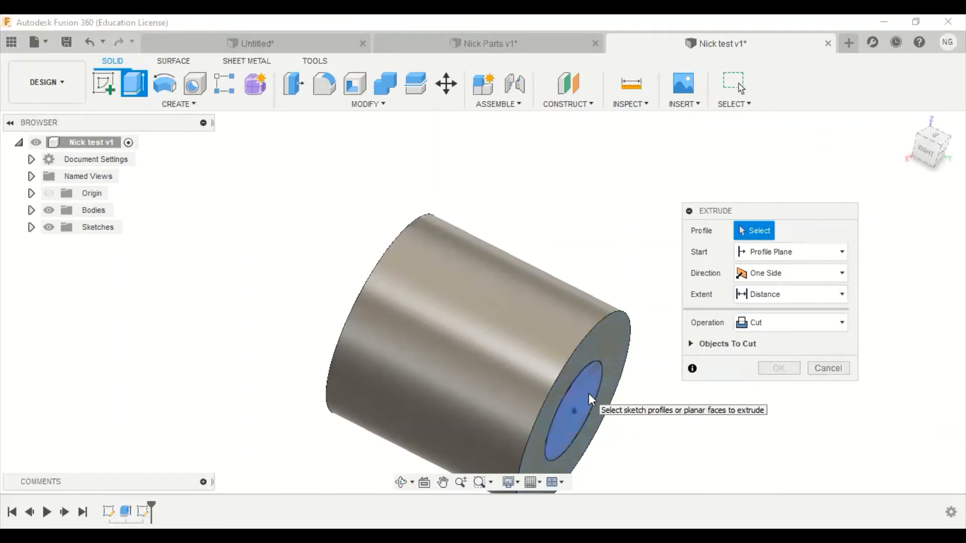
click(589, 393)
drag(588, 418, 321, 291)
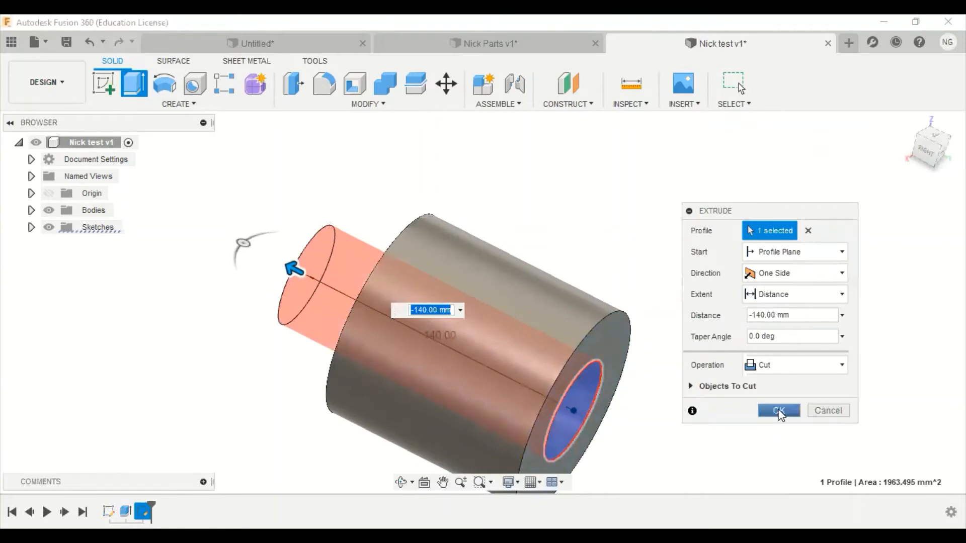
click(779, 411)
shift+middle_drag(675, 312, 679, 332)
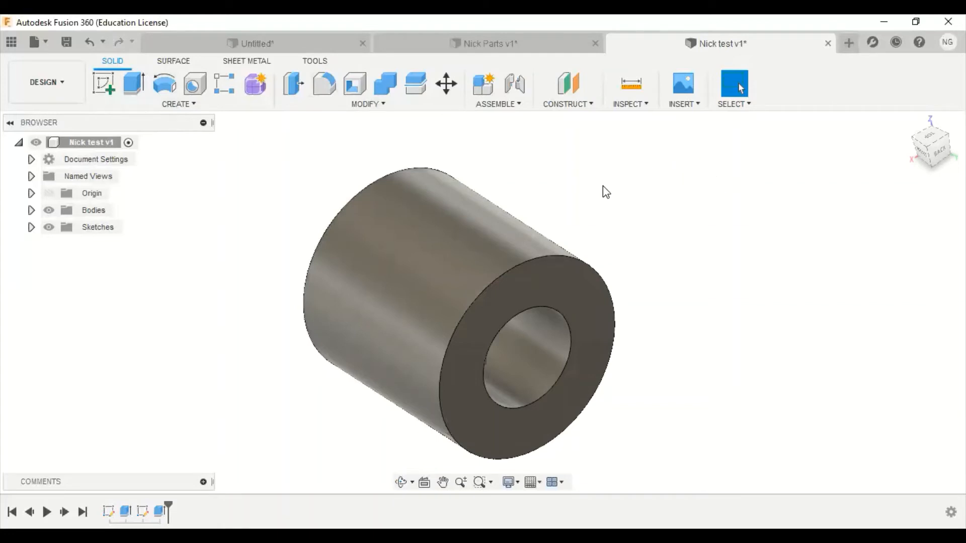
Fillet the outer circular edge of the back end face with a 10 mm radius
click(326, 85)
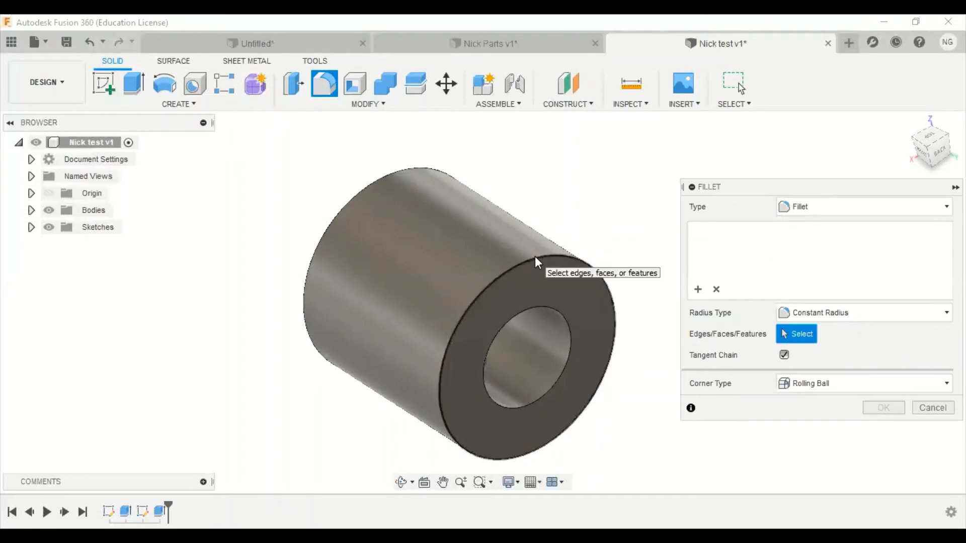
click(493, 277)
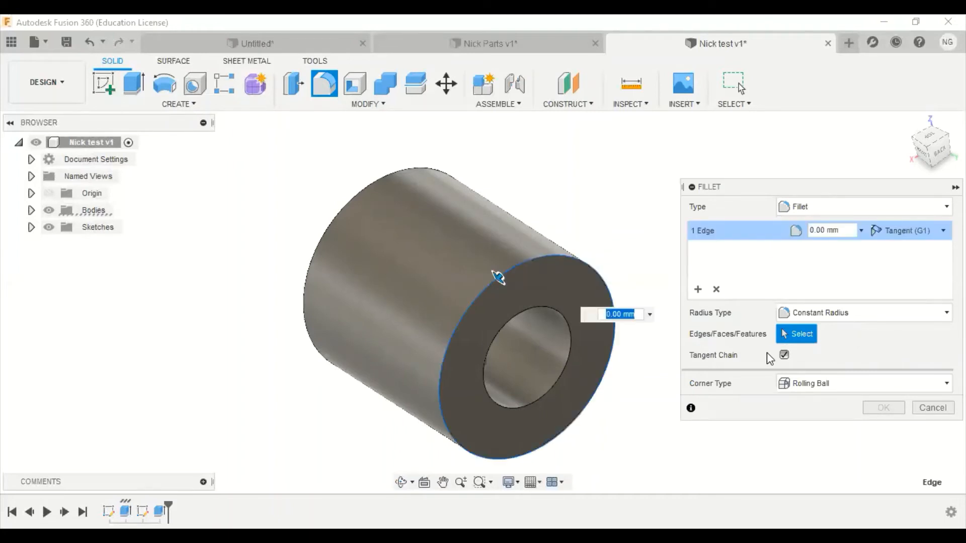
text(10)
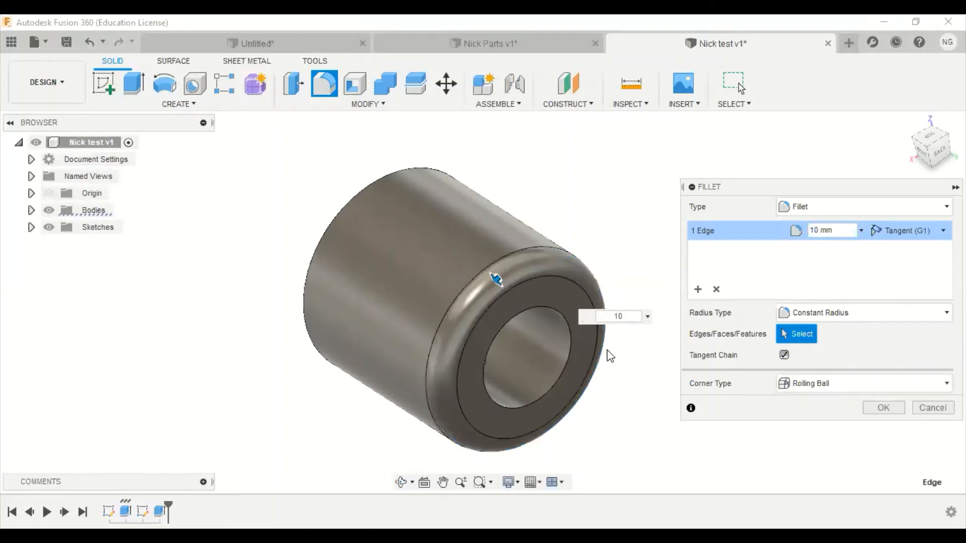
shift+middle_drag(611, 355, 682, 155)
key(Return)
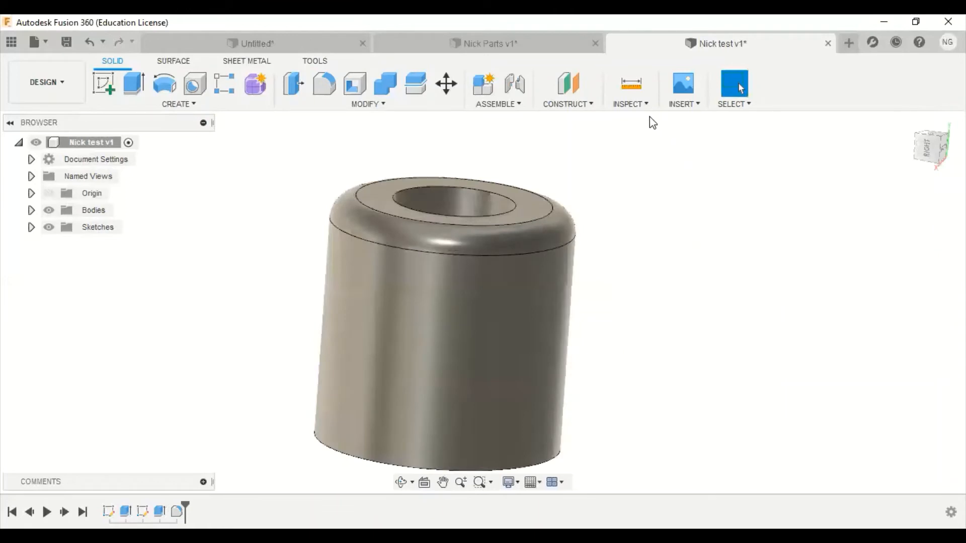
Preview a section analysis of the part on the YZ plane, inspect its interior from several angles, and discard the section
click(631, 103)
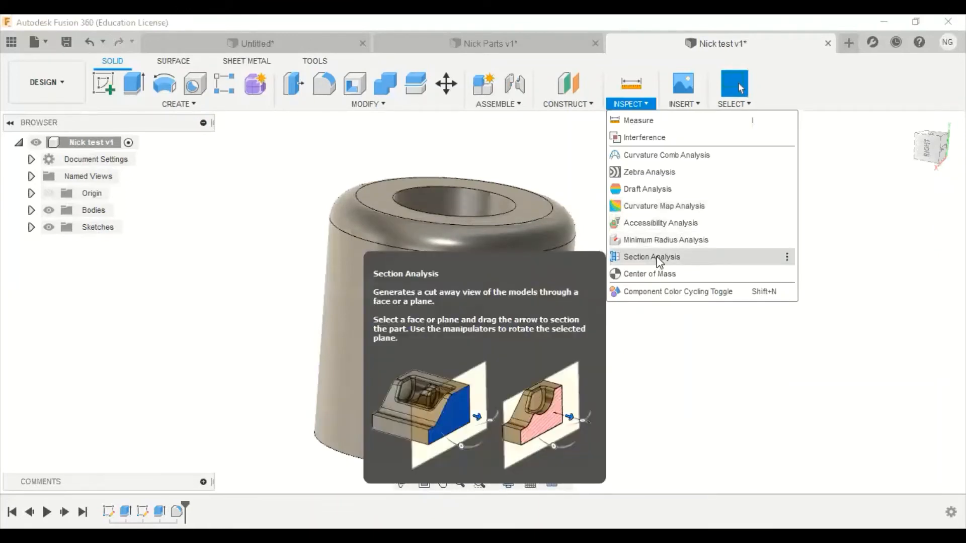
click(657, 257)
shift+middle_drag(577, 271, 572, 305)
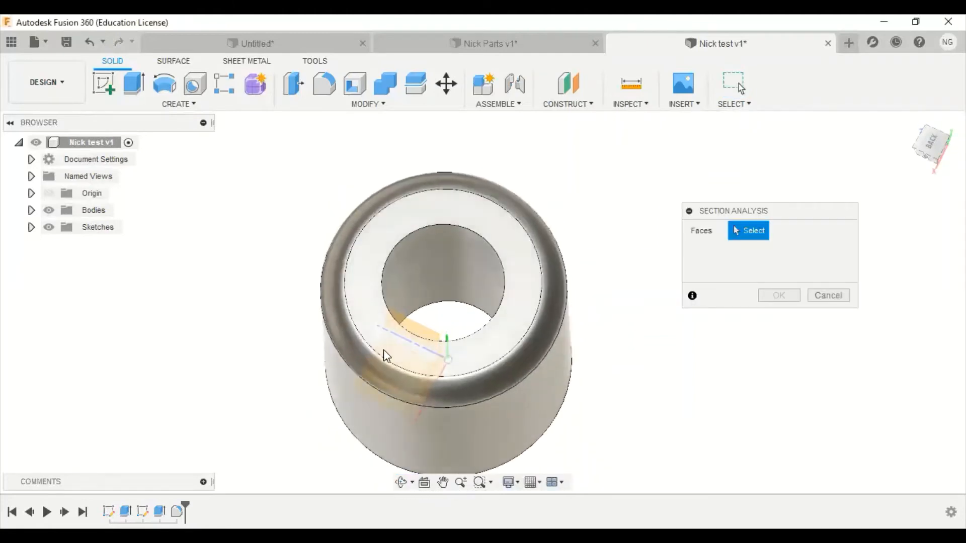
scroll(422, 330, up, 3)
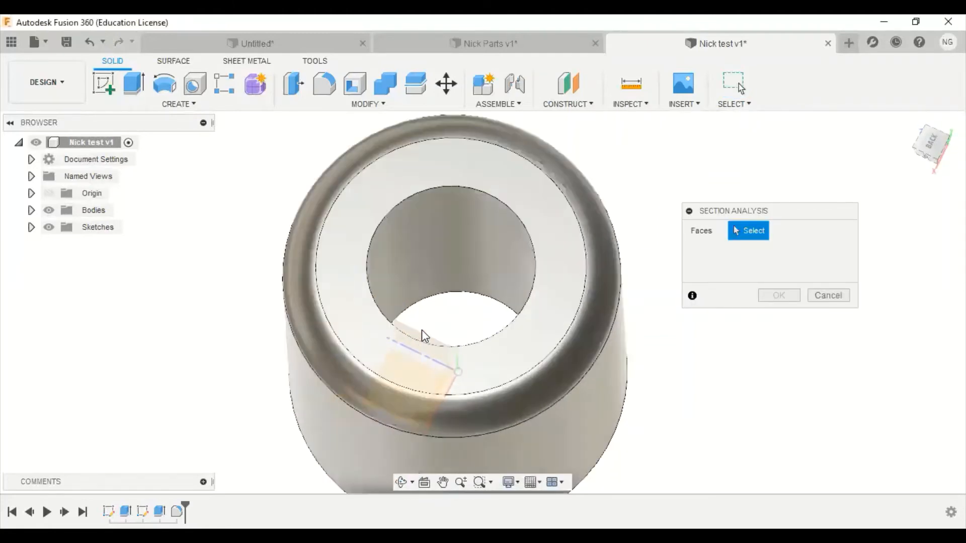
shift+middle_drag(430, 318, 420, 308)
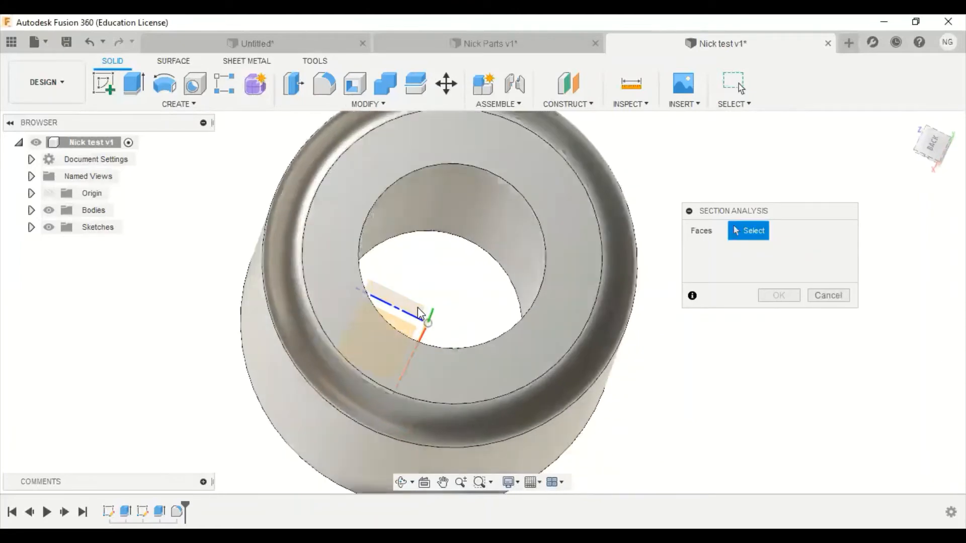
click(421, 313)
shift+middle_drag(529, 380, 585, 341)
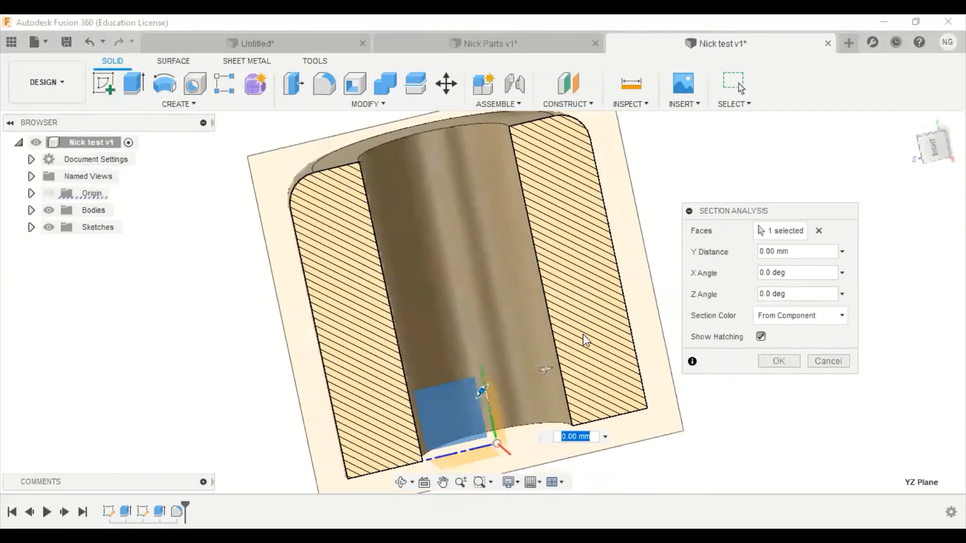
shift+middle_drag(493, 304, 528, 290)
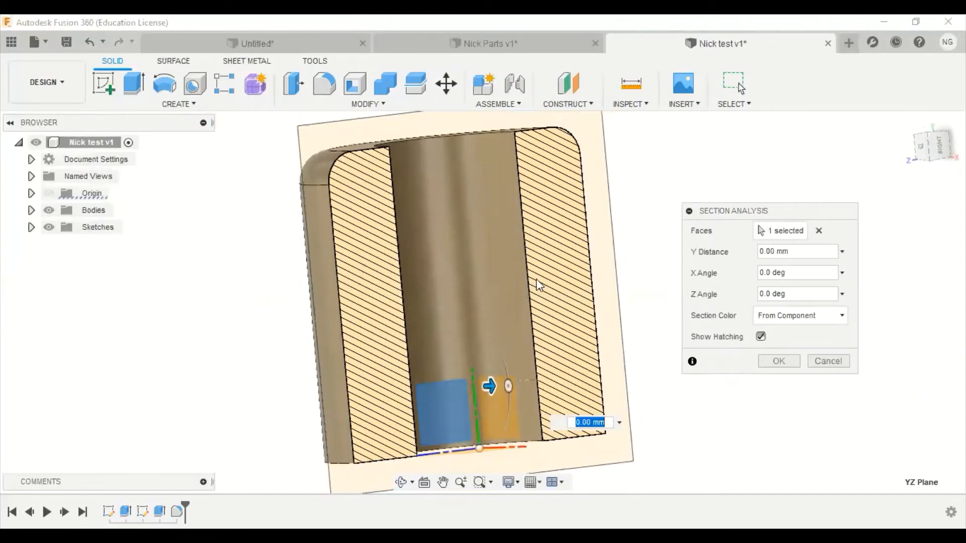
shift+middle_drag(554, 267, 569, 304)
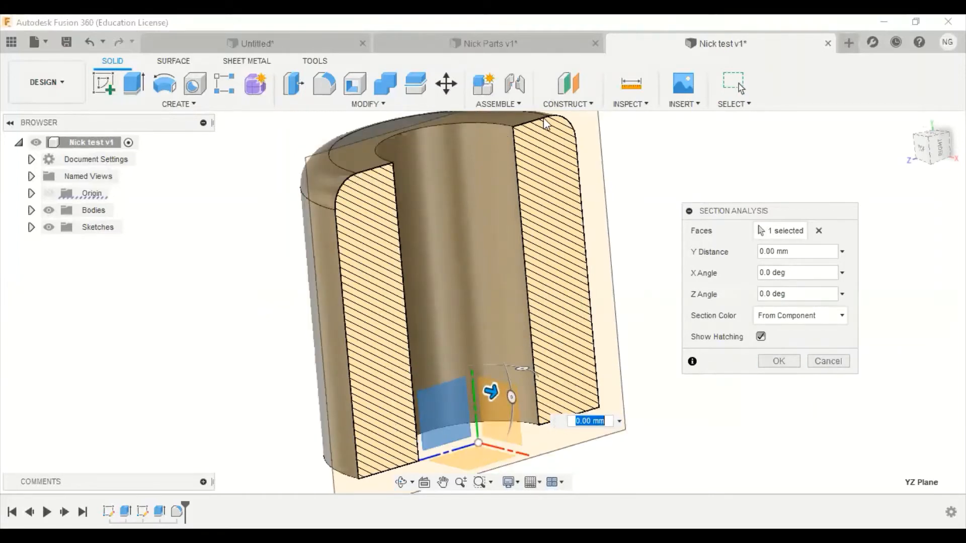
click(829, 361)
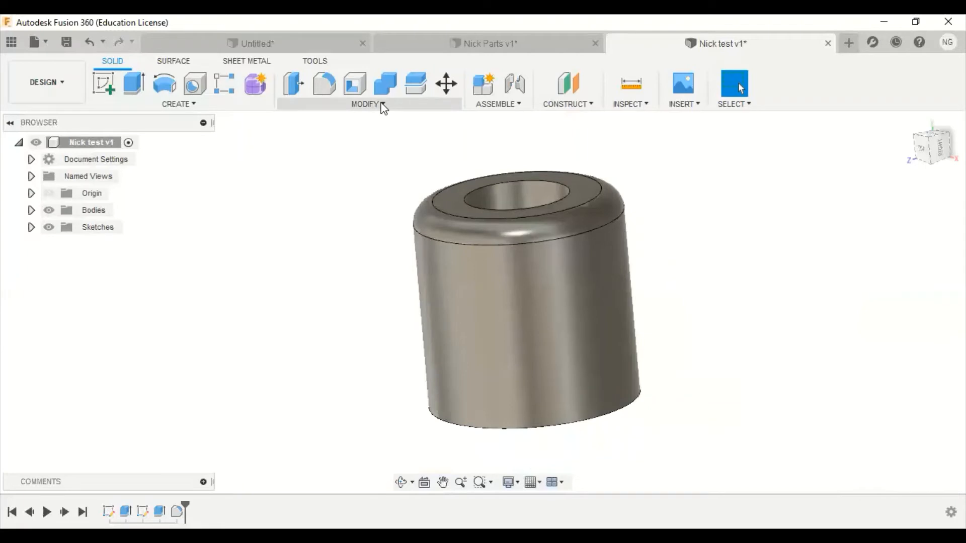
Chamfer the outer edge of the cylinder's unfilleted end with an equal distance of 10 mm
click(382, 106)
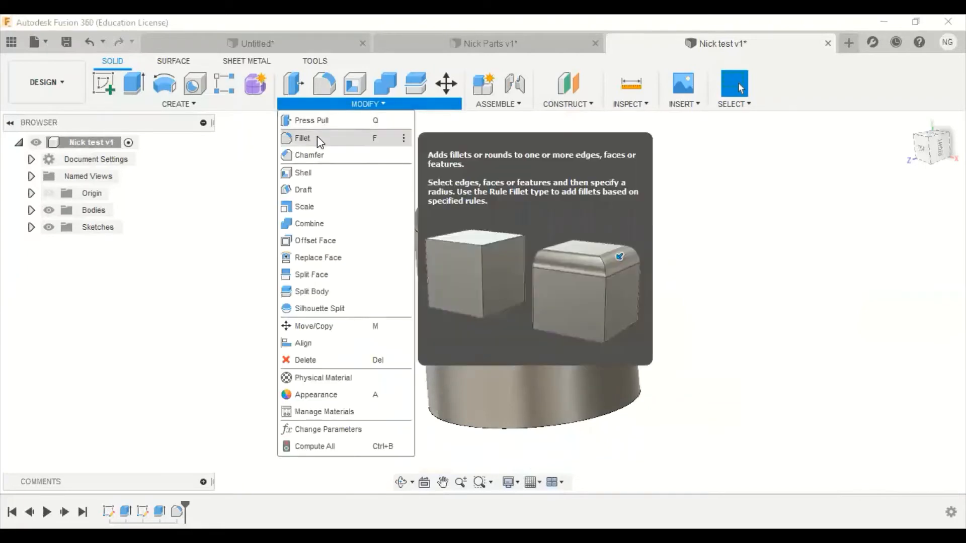
click(329, 160)
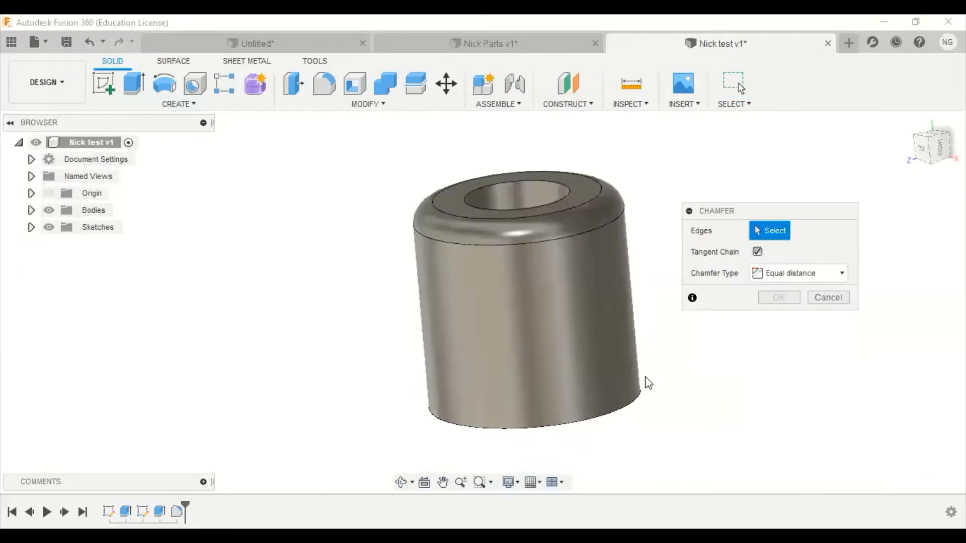
shift+middle_drag(644, 242, 658, 292)
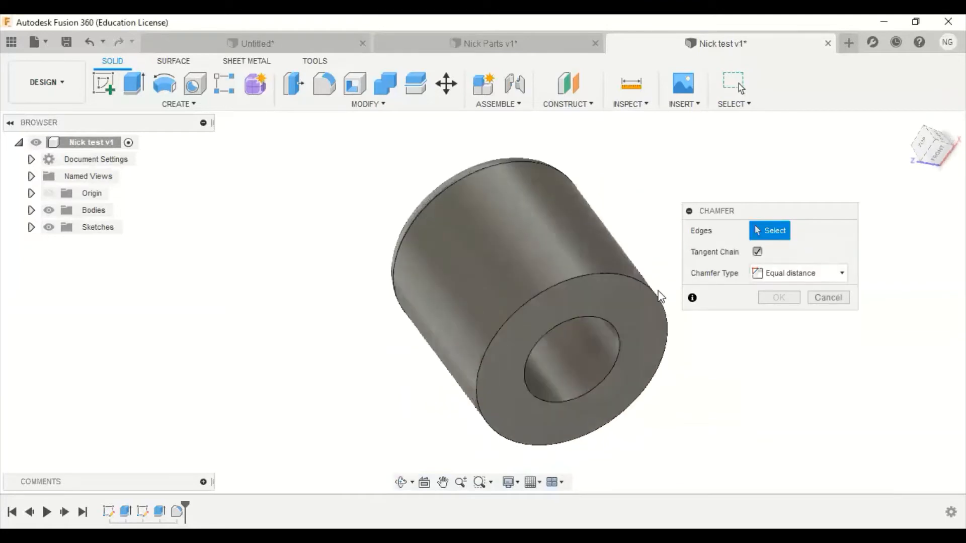
click(590, 272)
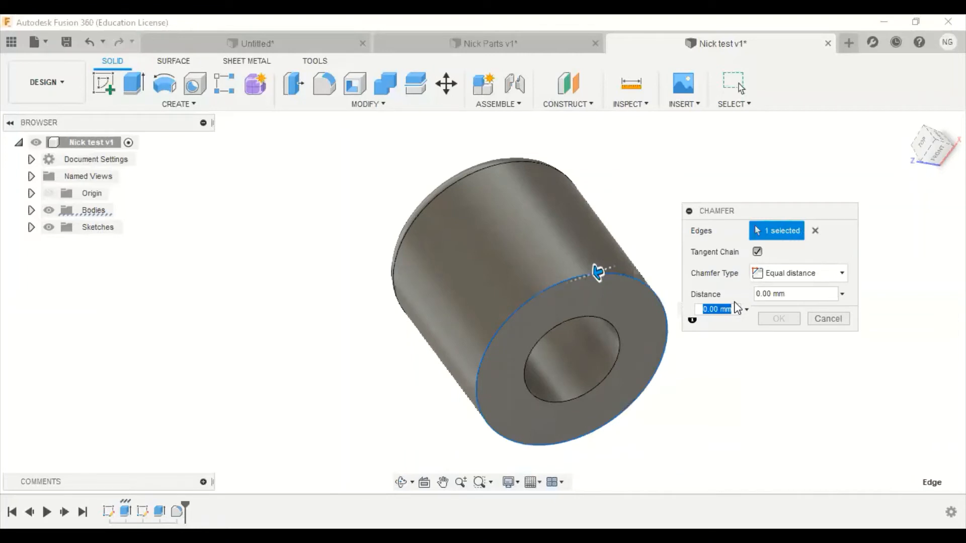
text(10)
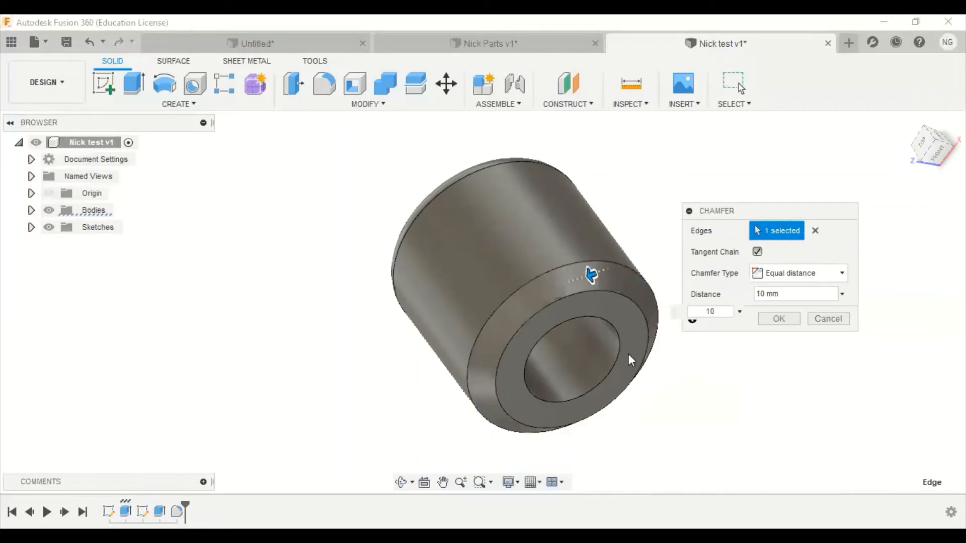
shift+middle_drag(701, 347, 704, 362)
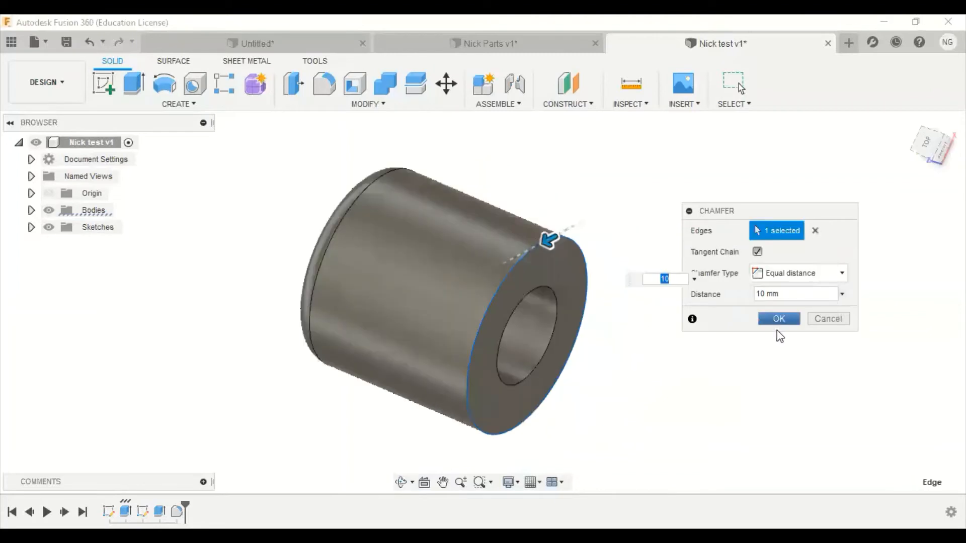
click(778, 319)
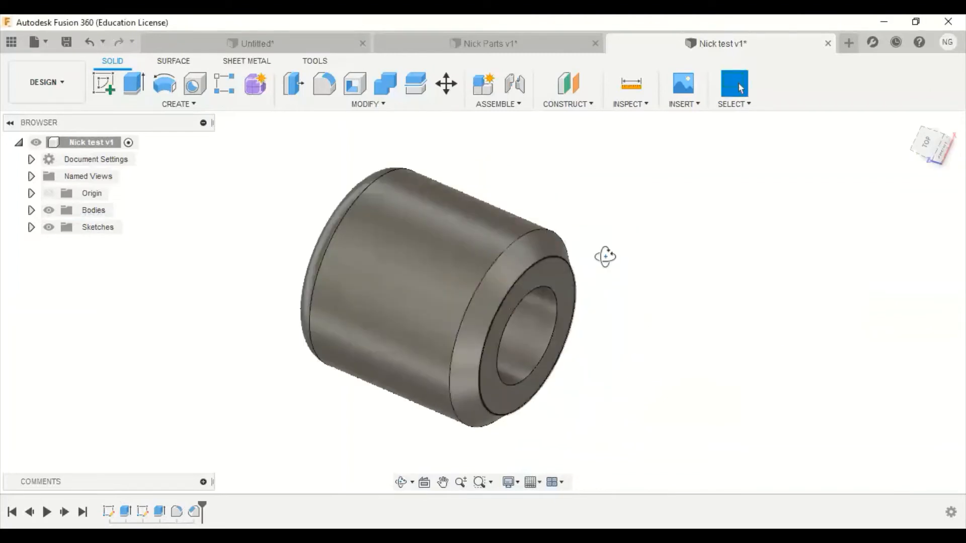
shift+middle_drag(604, 257, 535, 229)
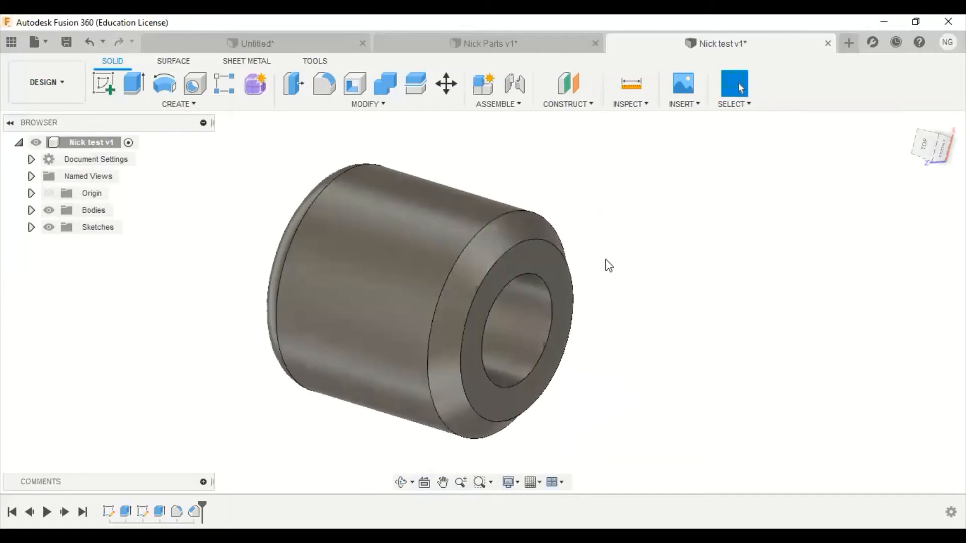
shift+middle_drag(603, 255, 558, 258)
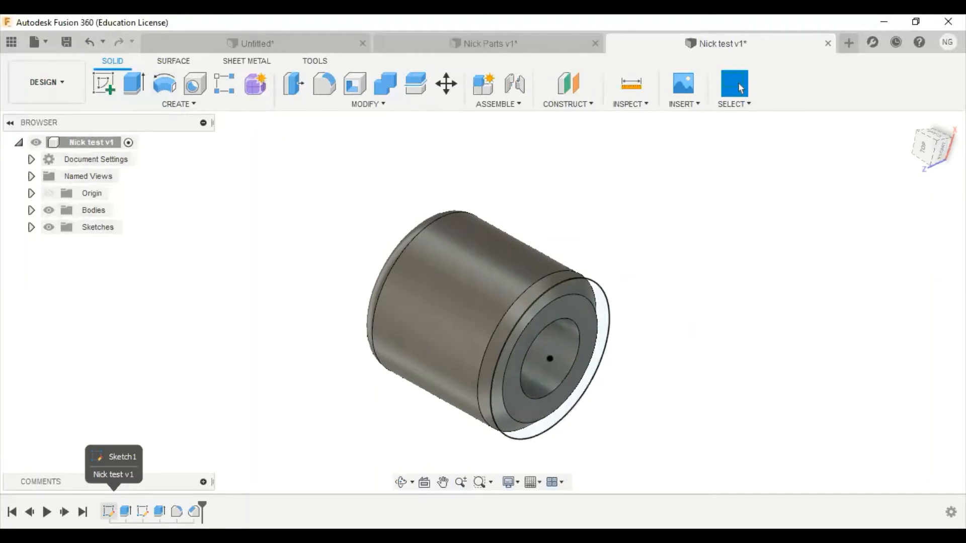
Examine each timeline feature in order, from the first sketch through the extrudes and fillet to the chamfer
click(108, 511)
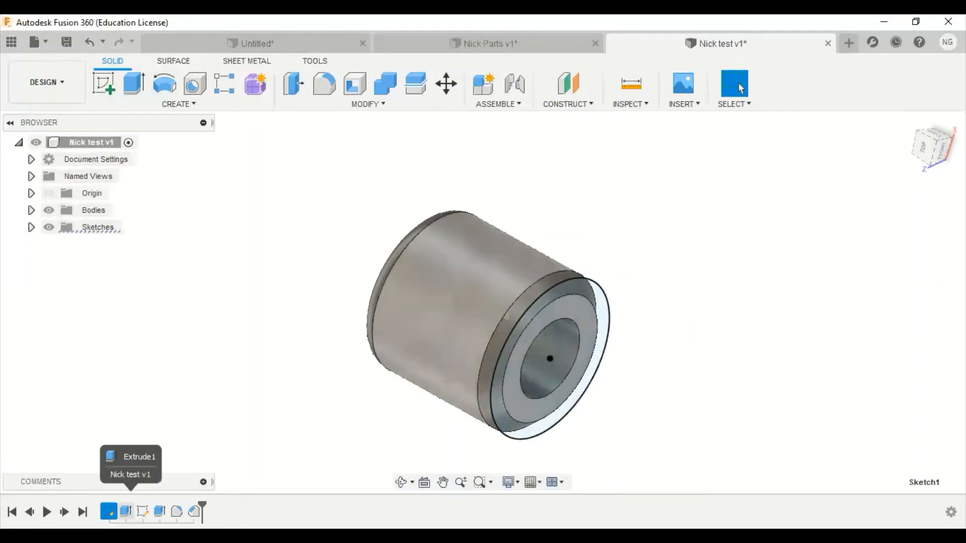
click(126, 511)
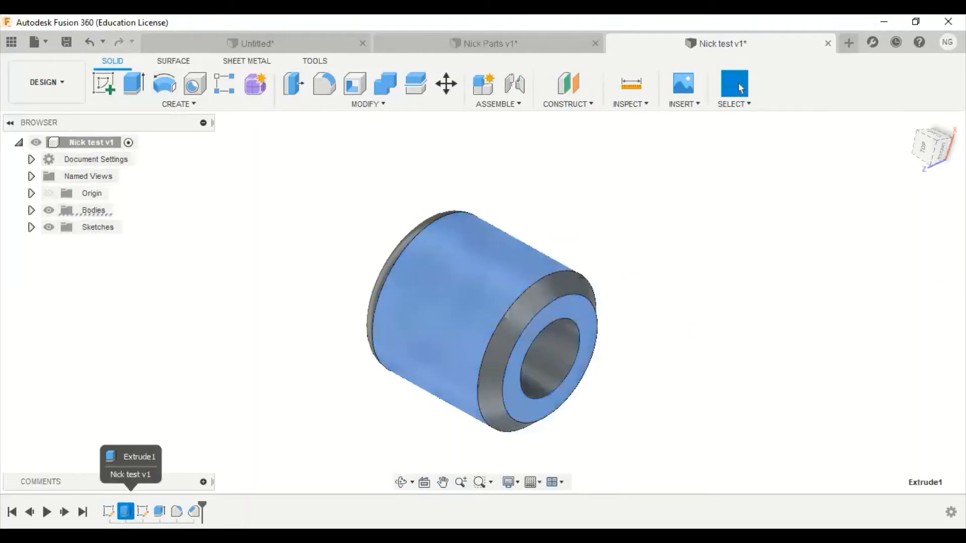
click(142, 512)
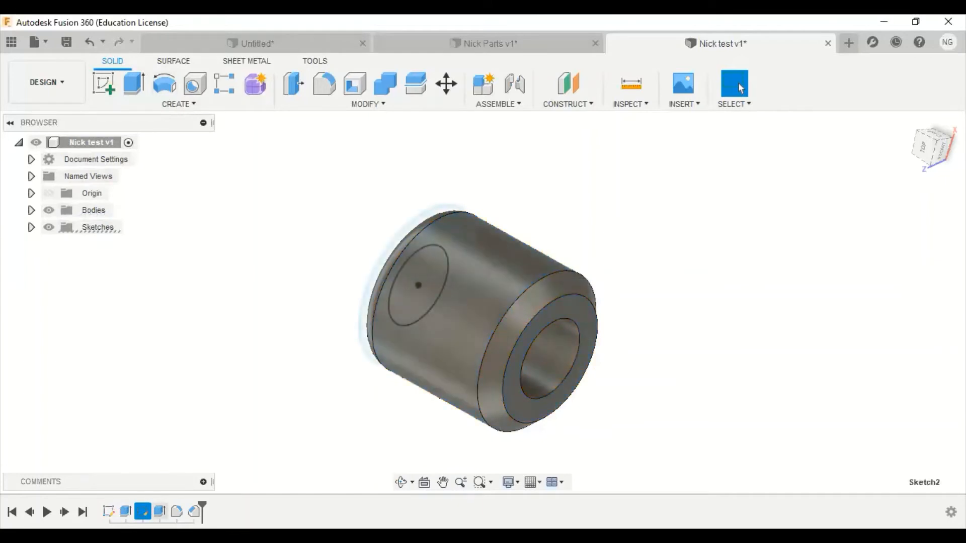
click(160, 512)
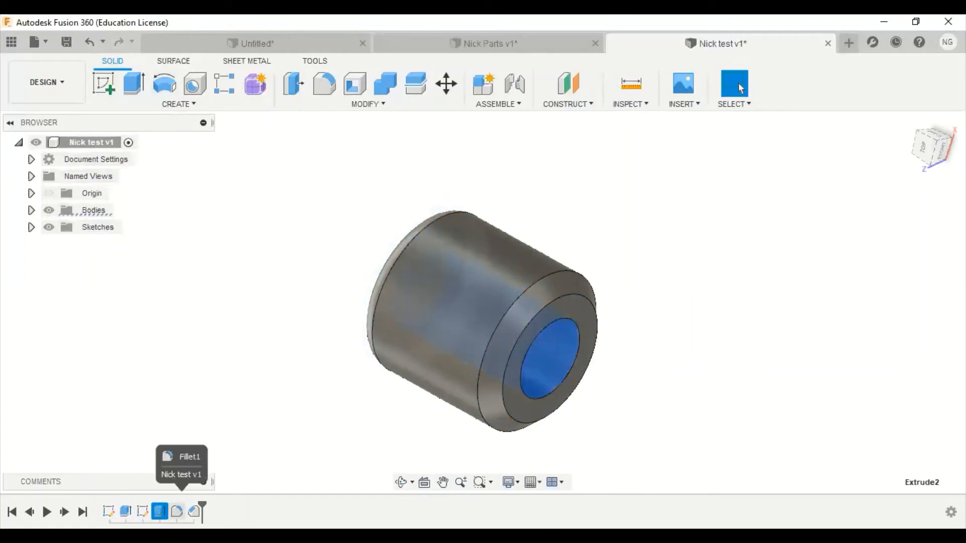
click(177, 511)
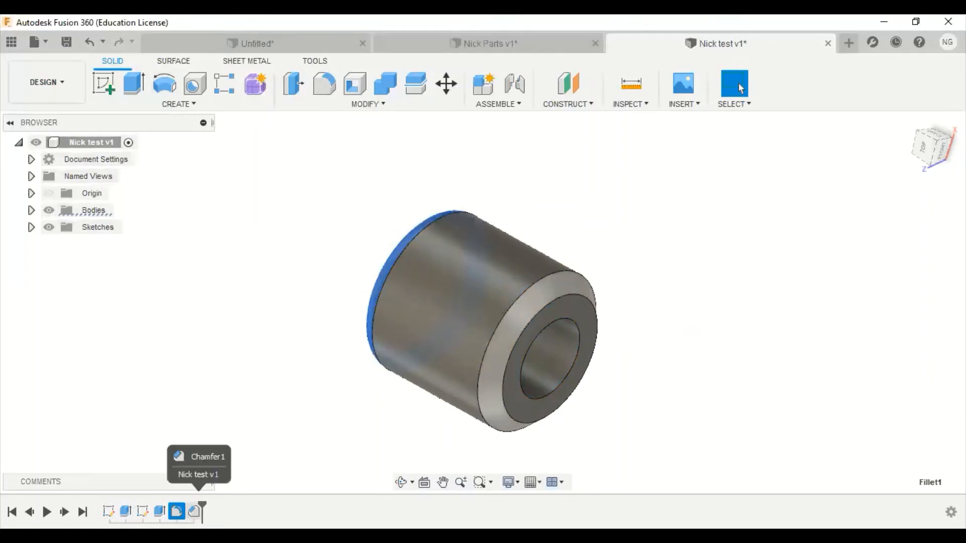
click(194, 512)
click(601, 361)
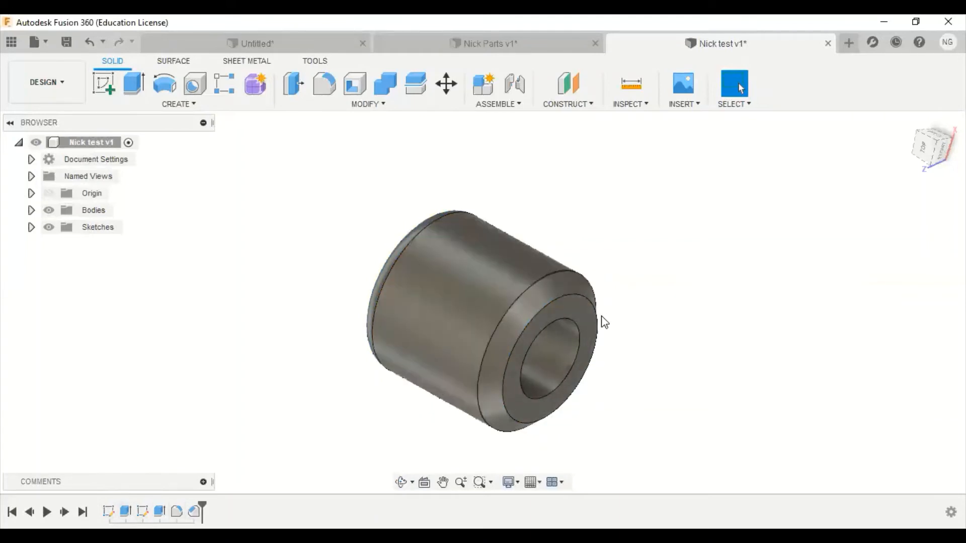
middle_drag(605, 296, 618, 257)
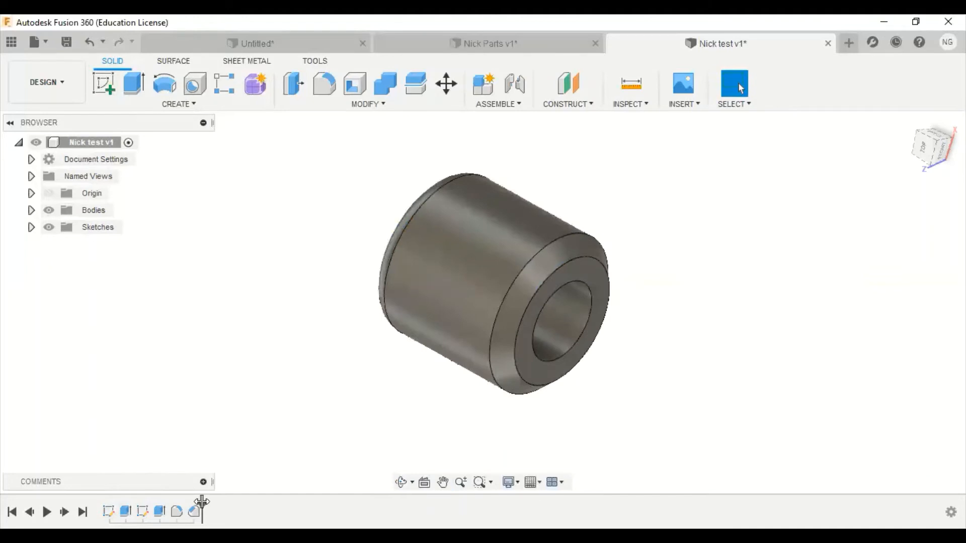
Roll the history marker back to before the fillet and chamfer, and return it to the end of the timeline
drag(203, 503, 166, 499)
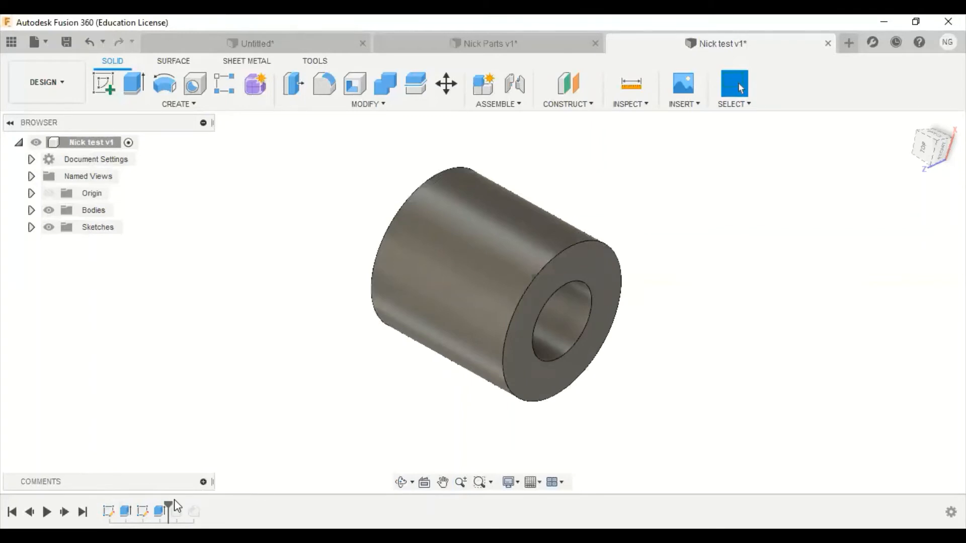
mouse_move(169, 502)
mouse_down()
mouse_move(216, 503)
mouse_move(201, 503)
mouse_up()
scroll(554, 355, up, 2)
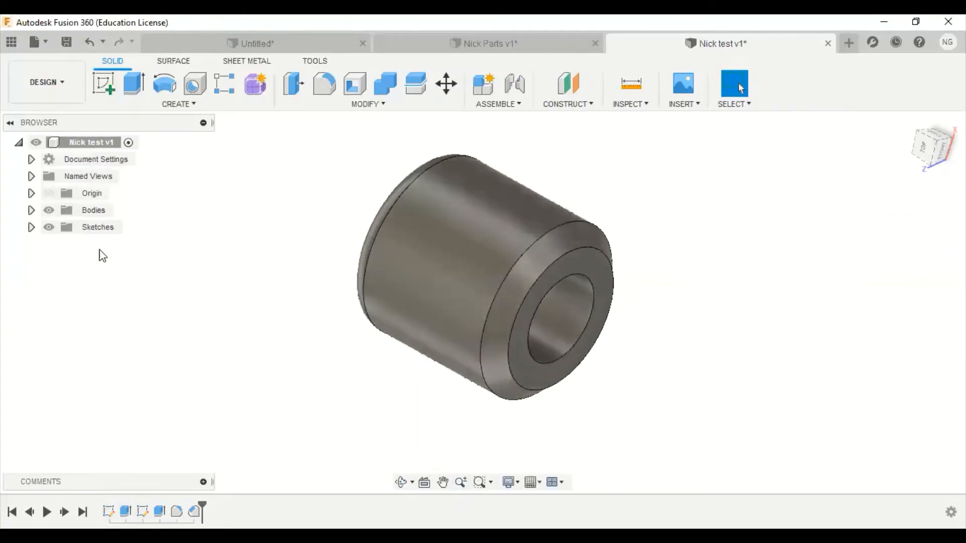
Expand the Bodies and Sketches folders to inspect the body and sketches they contain
click(31, 210)
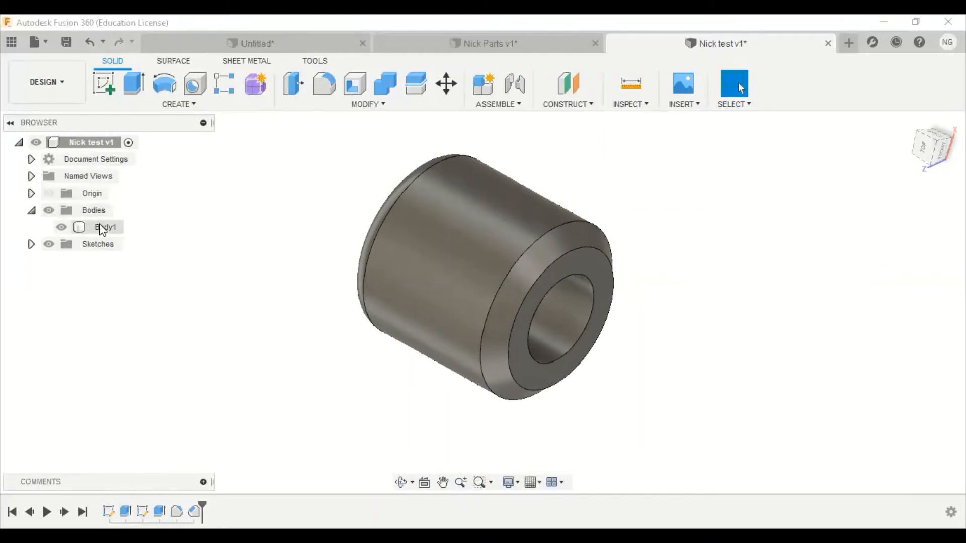
click(31, 245)
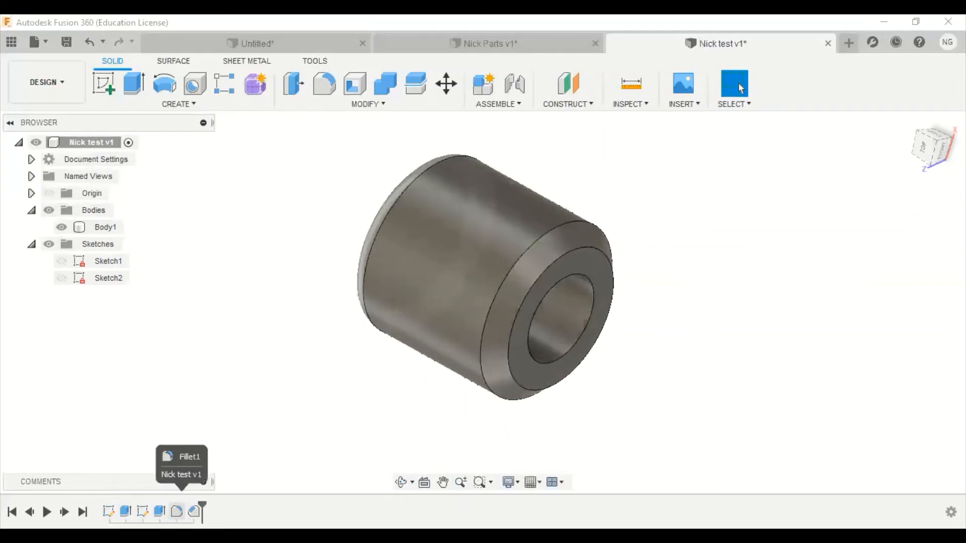
Edit the existing fillet feature and set its radius to 5 mm
right_click(177, 512)
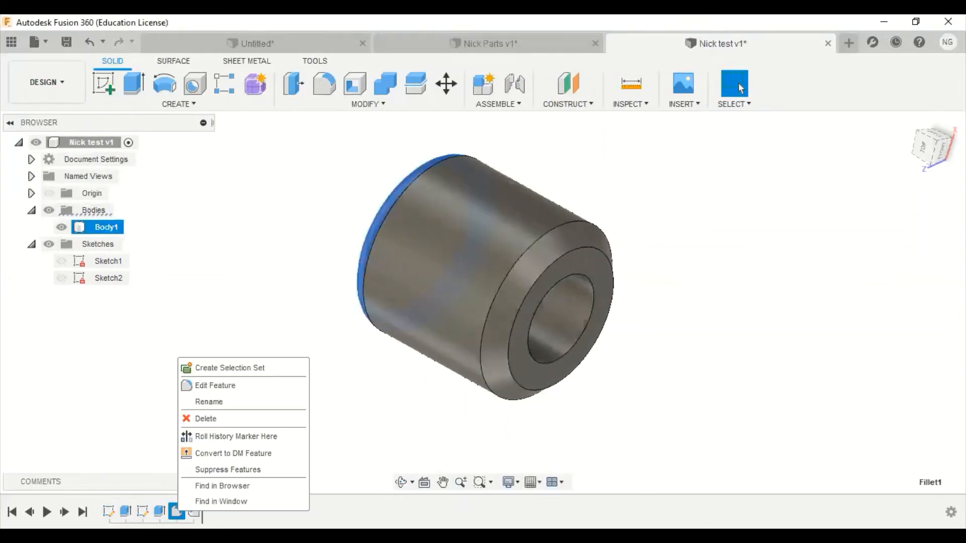
click(211, 386)
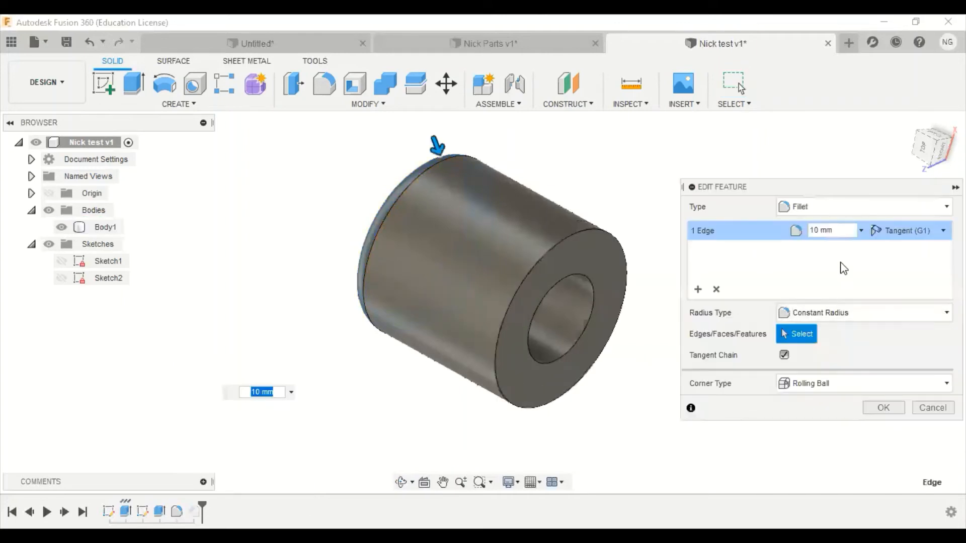
click(838, 231)
text(5)
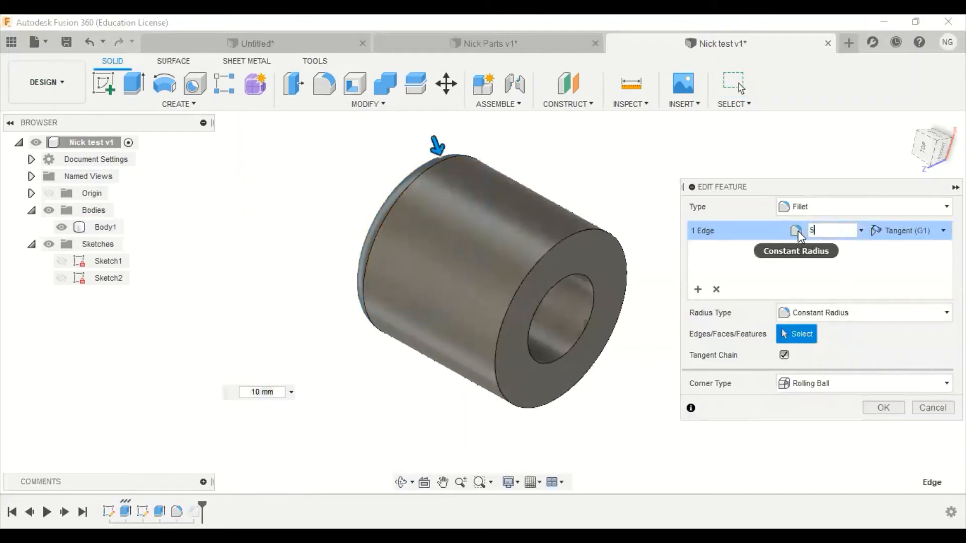
click(884, 409)
shift+middle_drag(581, 293, 599, 282)
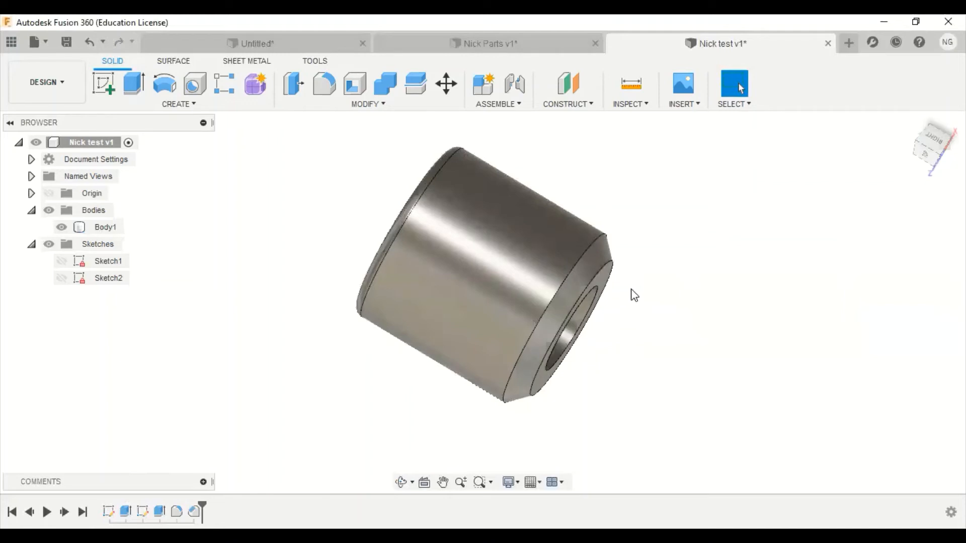
Edit the chamfer feature and set its distance to 12 mm
right_click(194, 512)
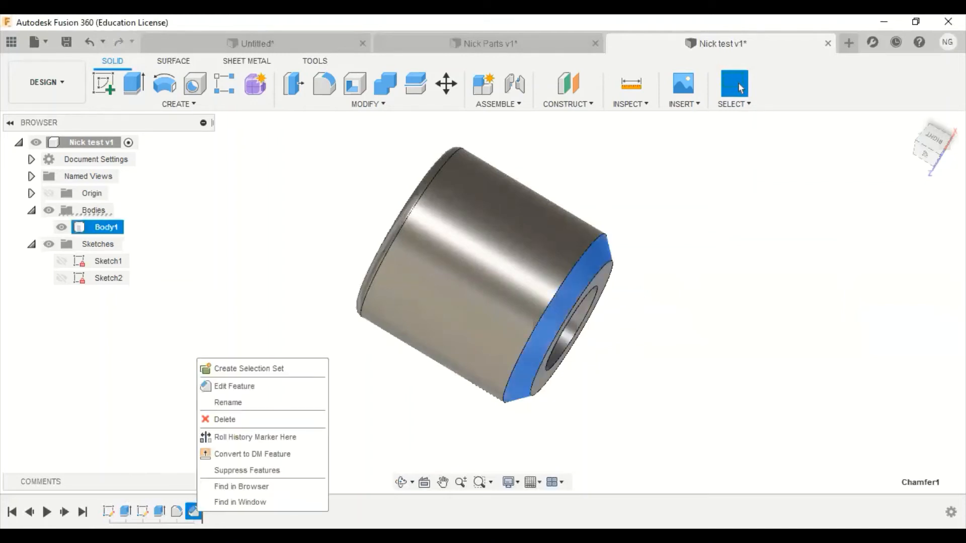
click(234, 386)
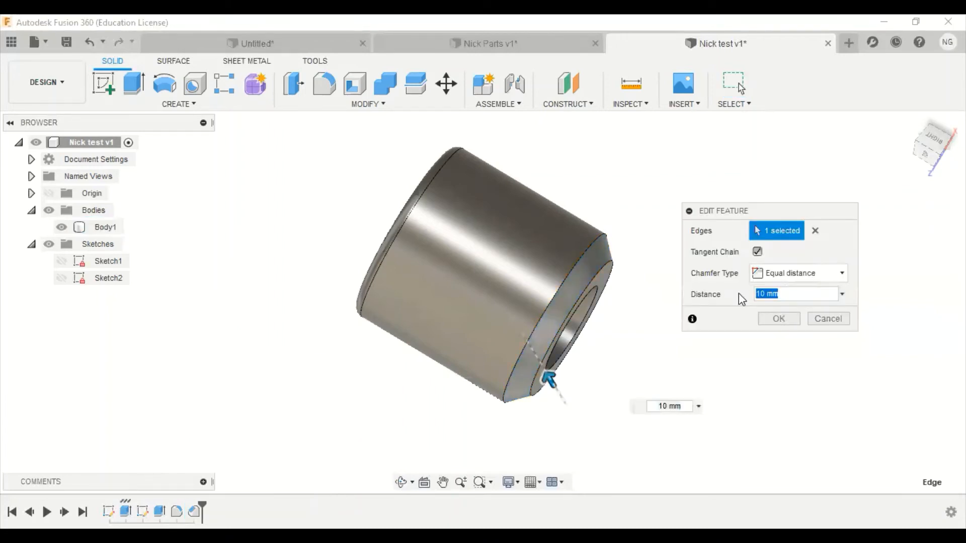
text(12)
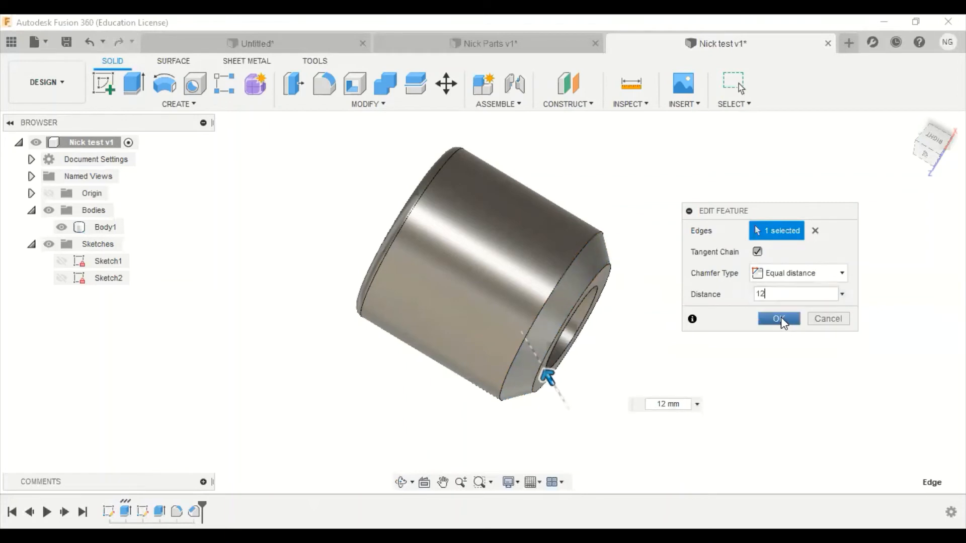
click(779, 319)
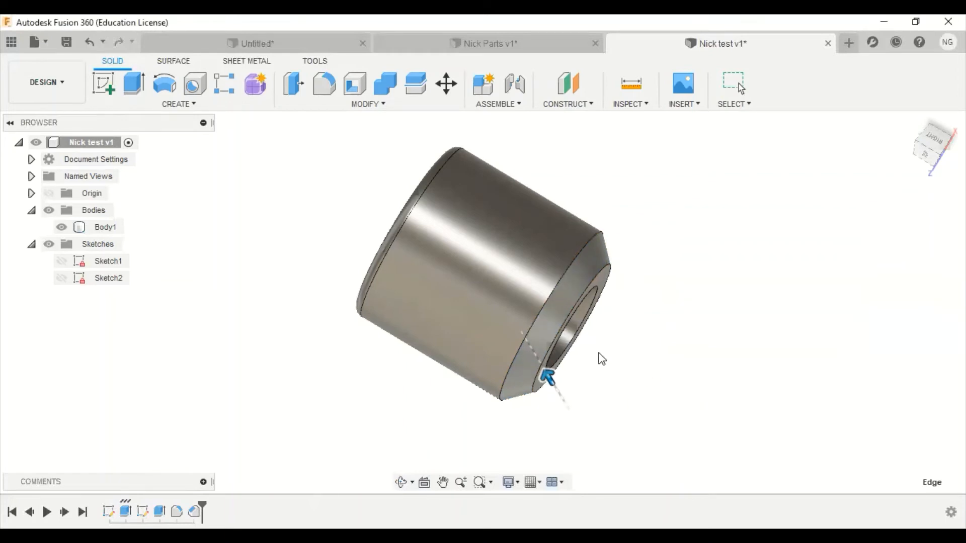
shift+middle_drag(583, 318, 327, 391)
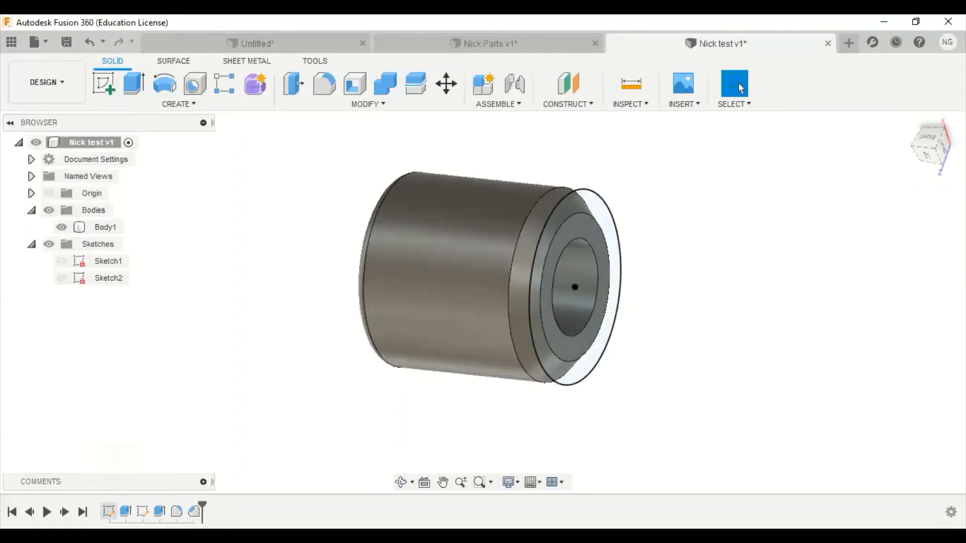
Edit the first sketch, set the base circle's diameter to 120 mm, and finish the sketch
right_click(108, 512)
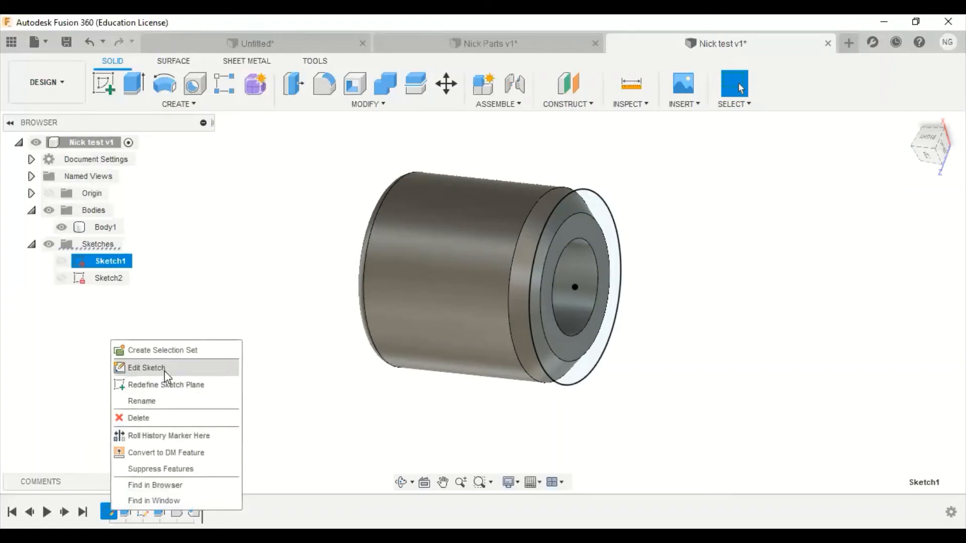
click(147, 368)
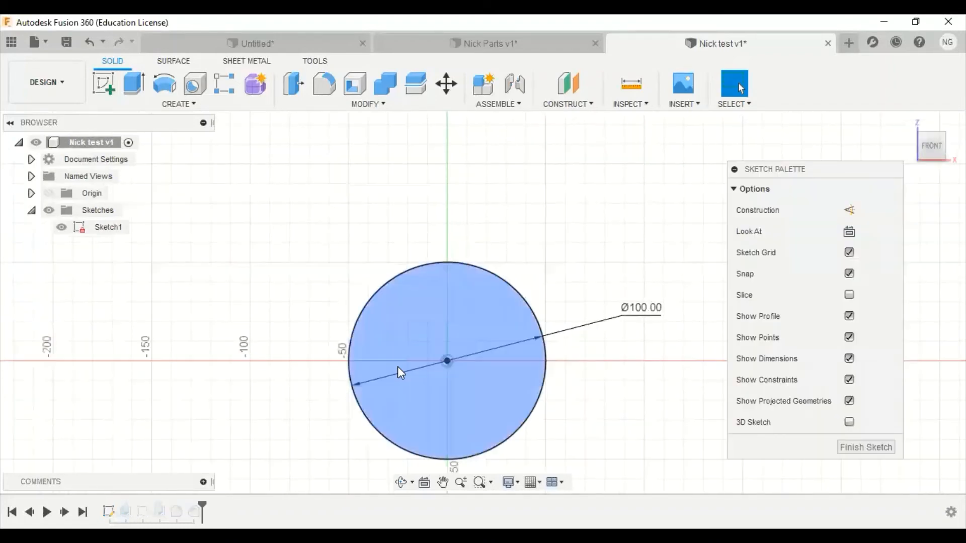
double_click(647, 312)
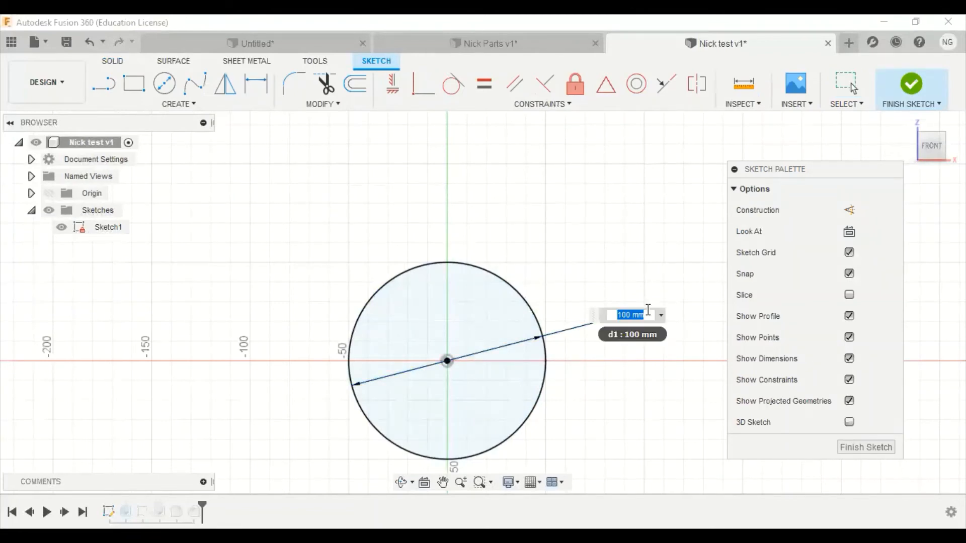
text(120)
key(Return)
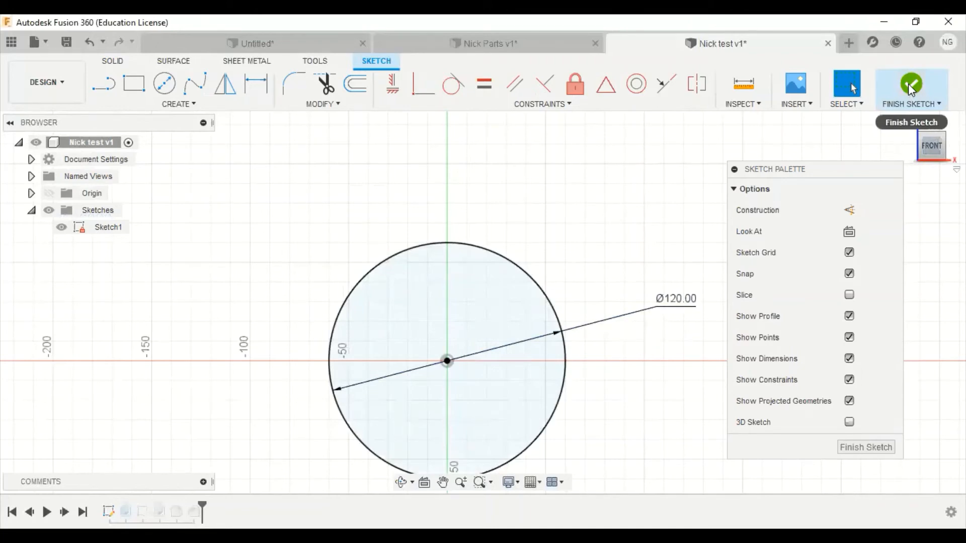
click(910, 83)
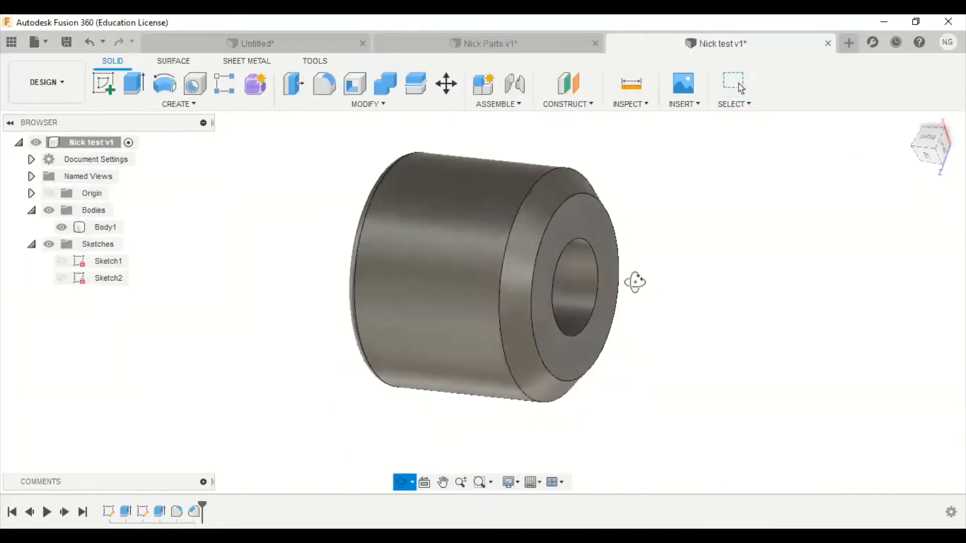
mouse_move(635, 281)
shift+middle_down()
mouse_move(688, 257)
mouse_move(647, 283)
shift+middle_up()
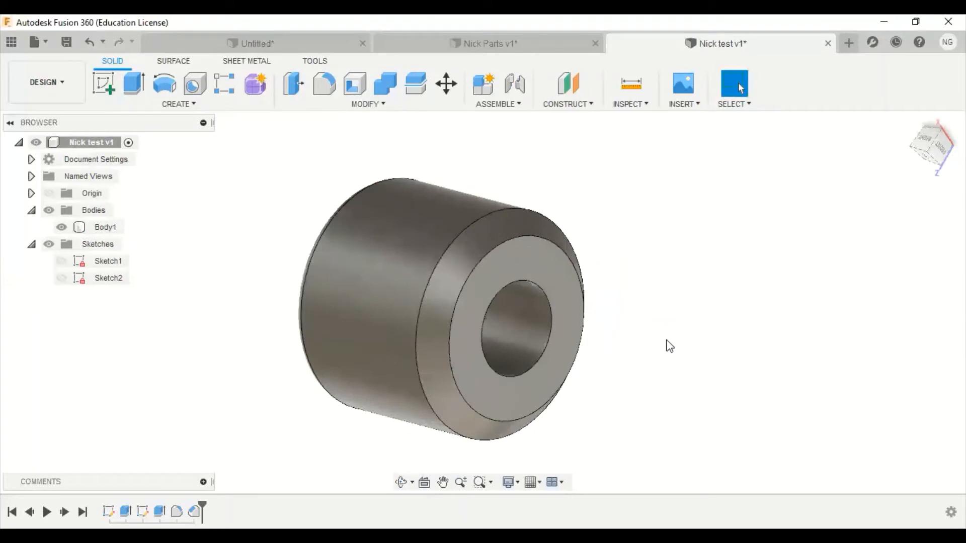
Measure the outer circular edge of the cylinder's chamfer to examine its diameter, and close the measurement
click(632, 88)
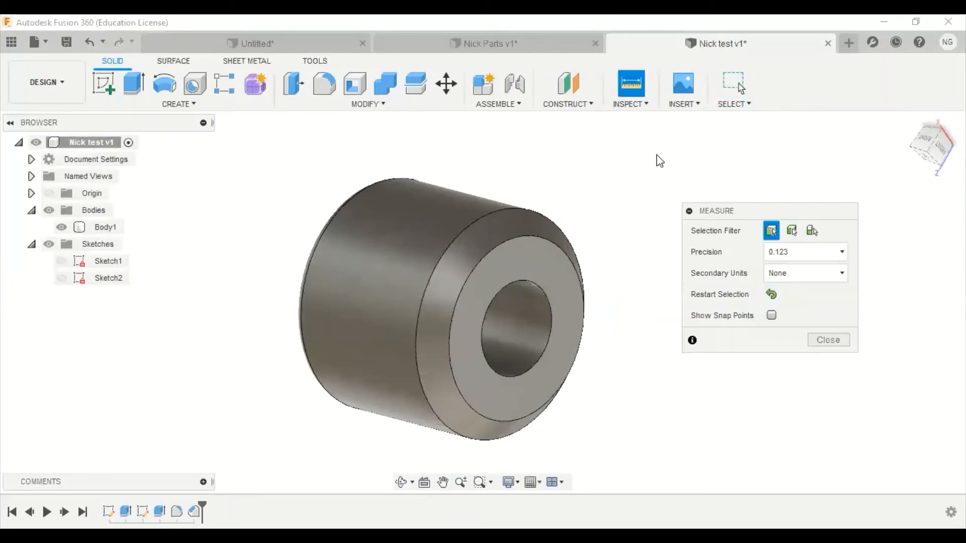
click(465, 228)
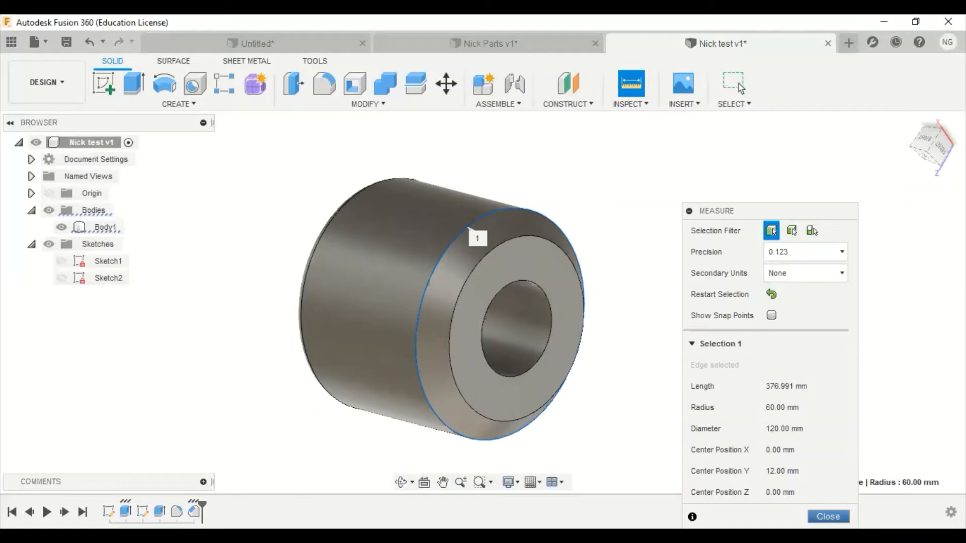
click(829, 517)
shift+middle_drag(529, 243, 660, 238)
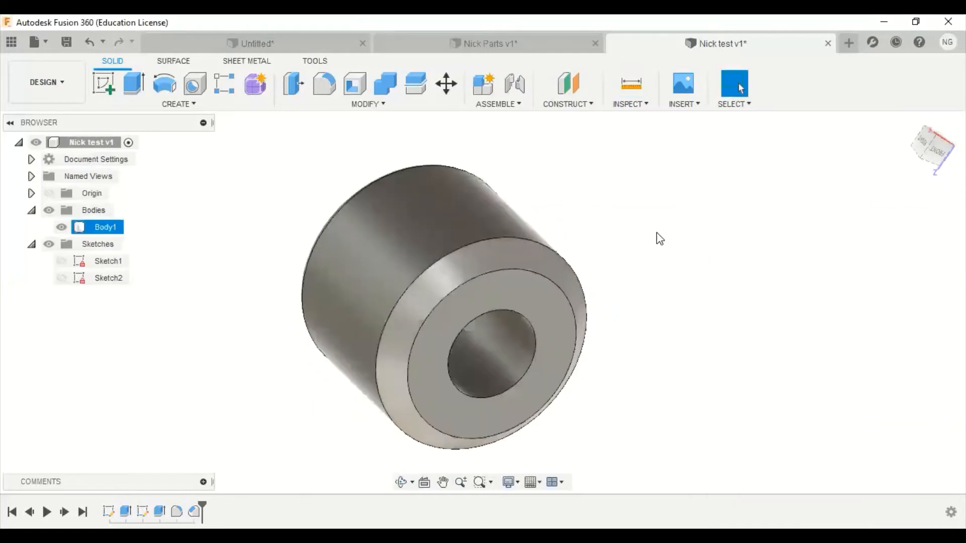
click(657, 233)
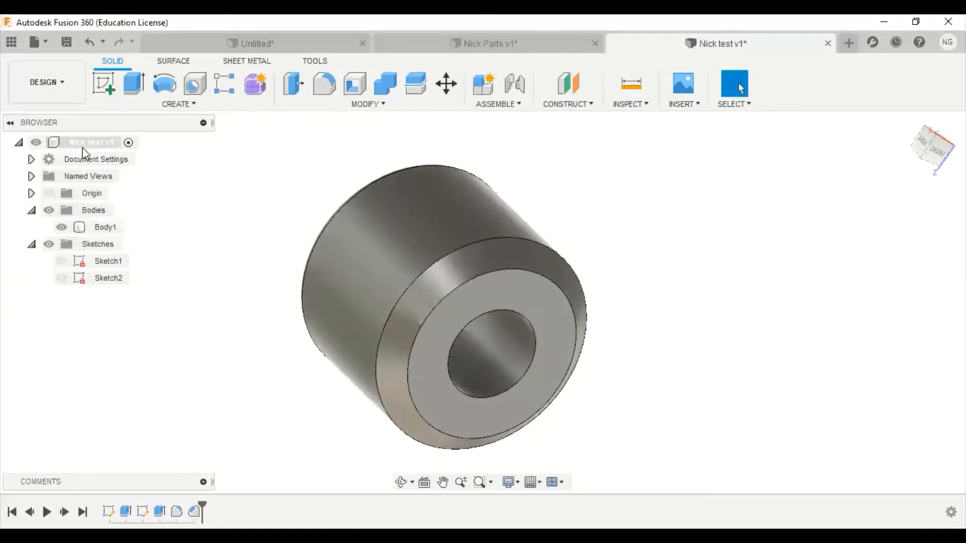
Start a new sketch on the front origin plane, with the front view turned upright and space beside the cylinder
click(104, 84)
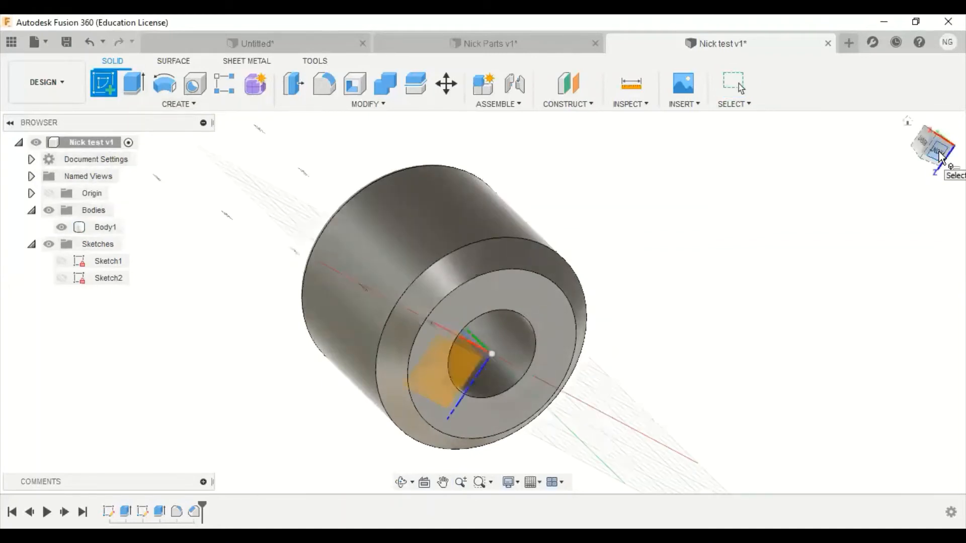
click(940, 153)
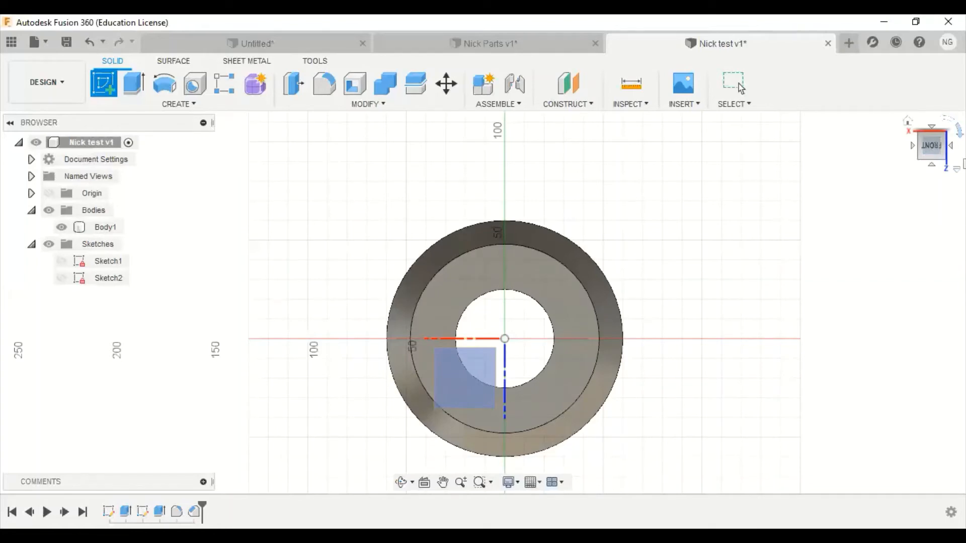
click(959, 126)
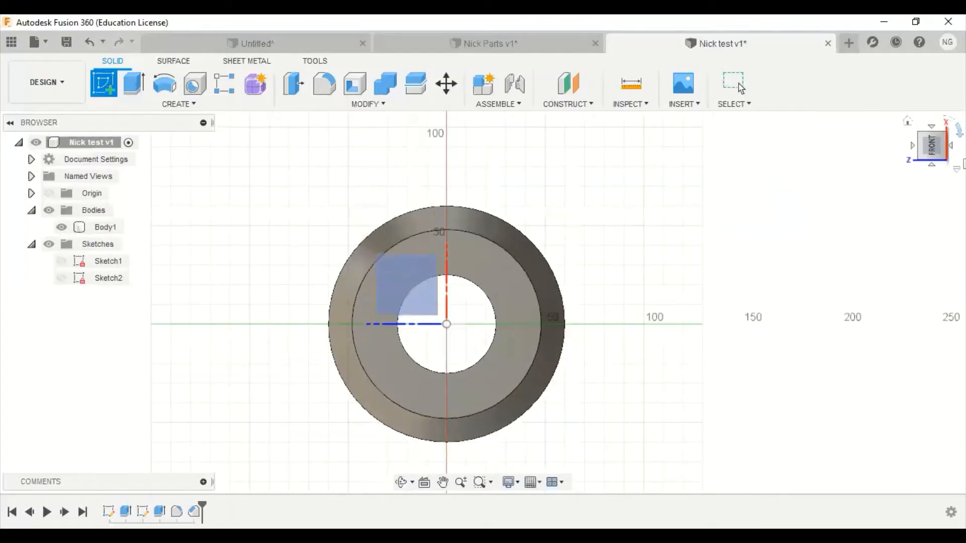
click(959, 128)
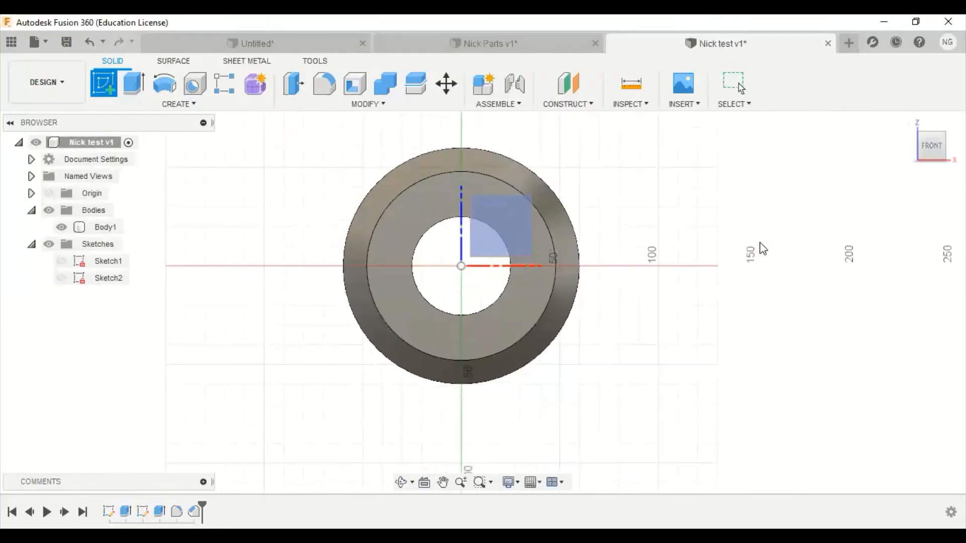
middle_drag(761, 246, 554, 280)
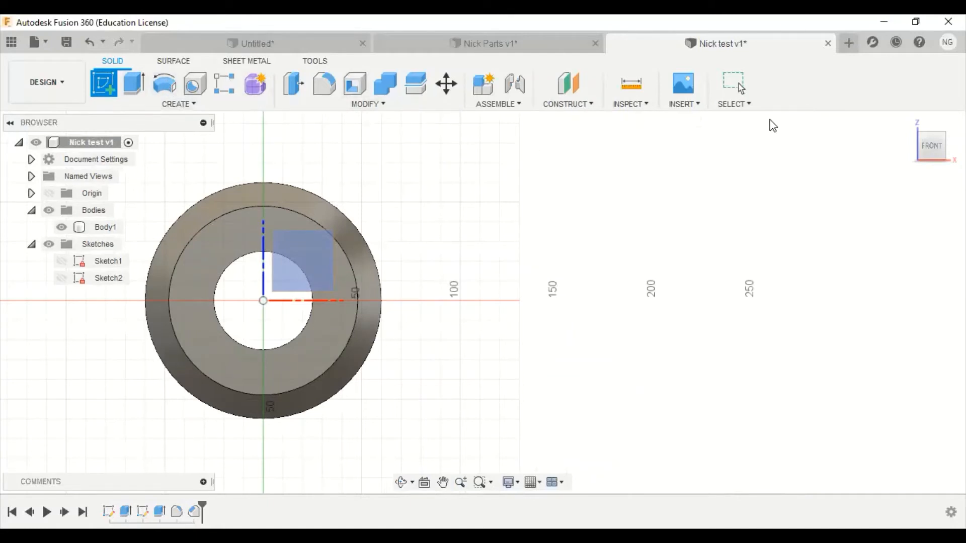
click(315, 268)
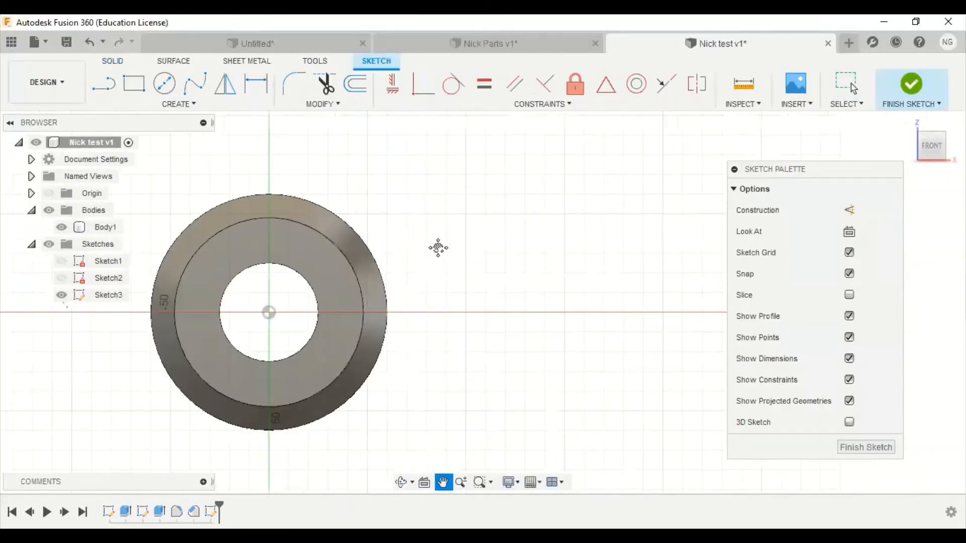
Sketch a center-diameter circle beside the cylinder, centred on the horizontal axis about 180 mm from the origin
click(165, 84)
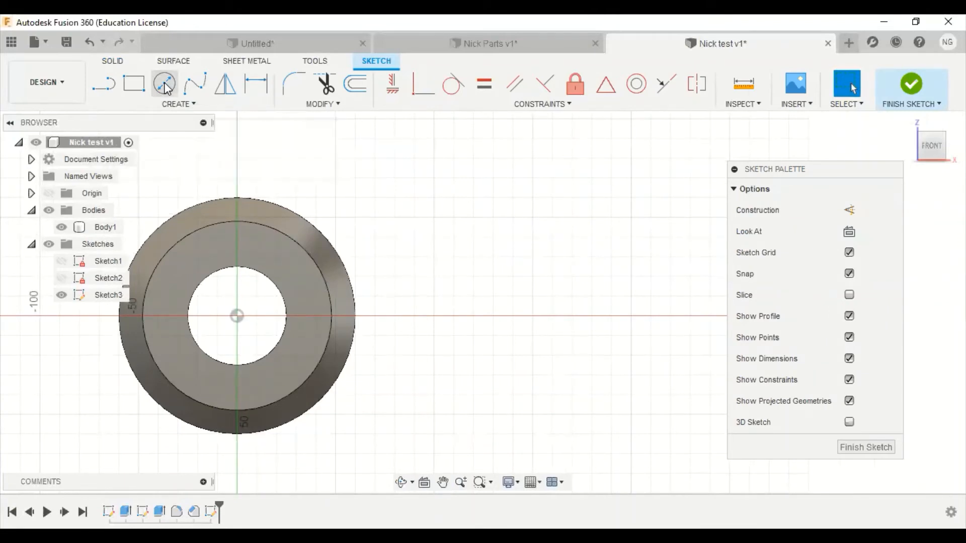
click(592, 316)
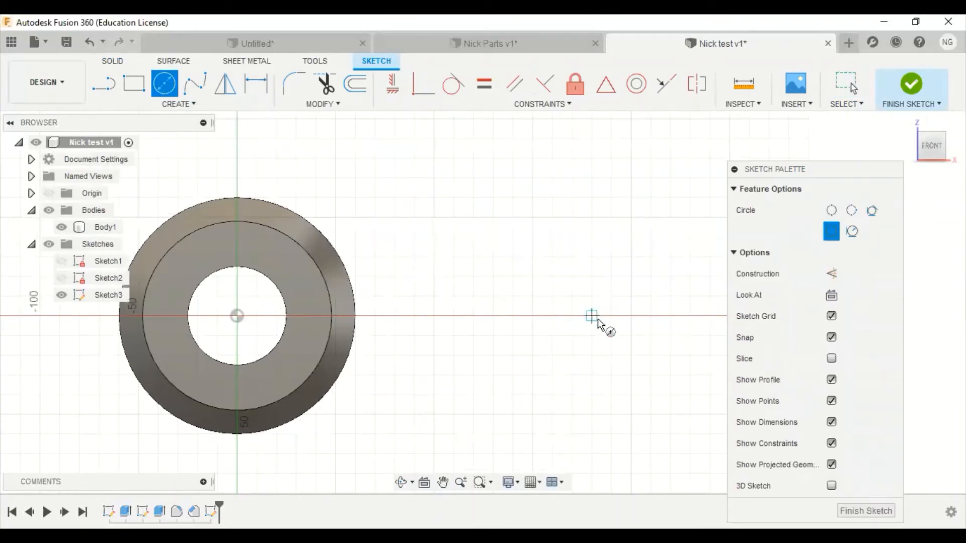
click(623, 361)
key(Escape)
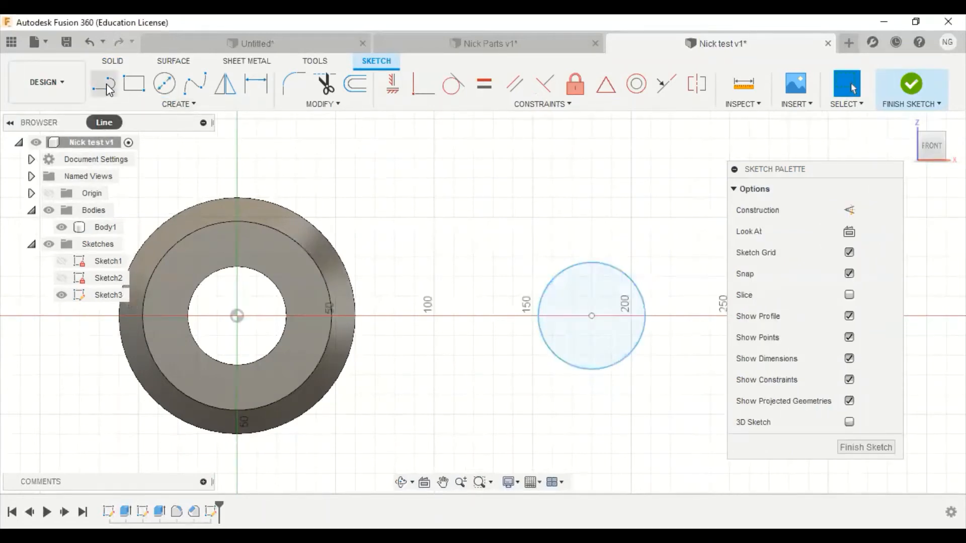
Sketch a vertical line about 77 mm long beside the circle, on its side away from the cylinder
click(109, 86)
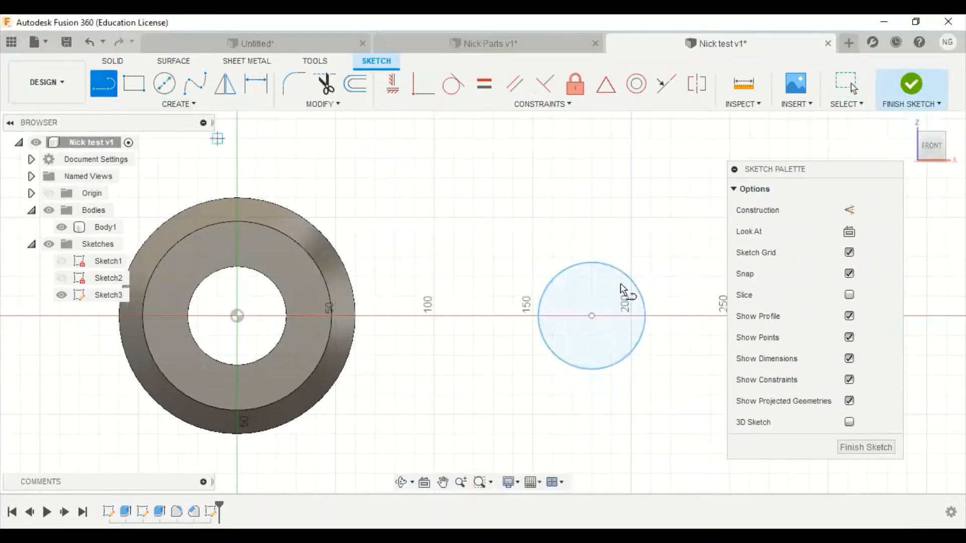
click(688, 244)
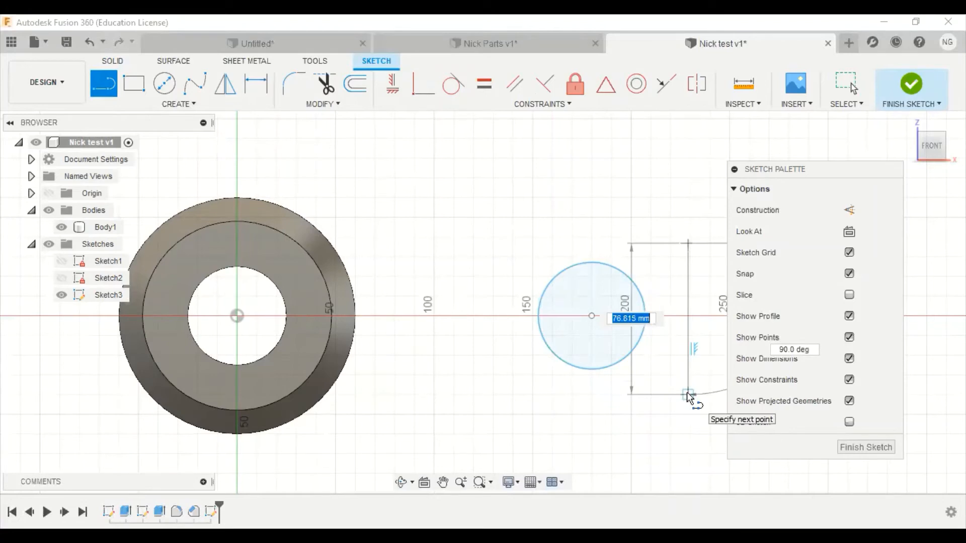
click(688, 395)
key(Escape)
Dimension the distance from the circle's center to the vertical line as 50 mm and finish the sketch
middle_drag(613, 274, 457, 254)
click(256, 84)
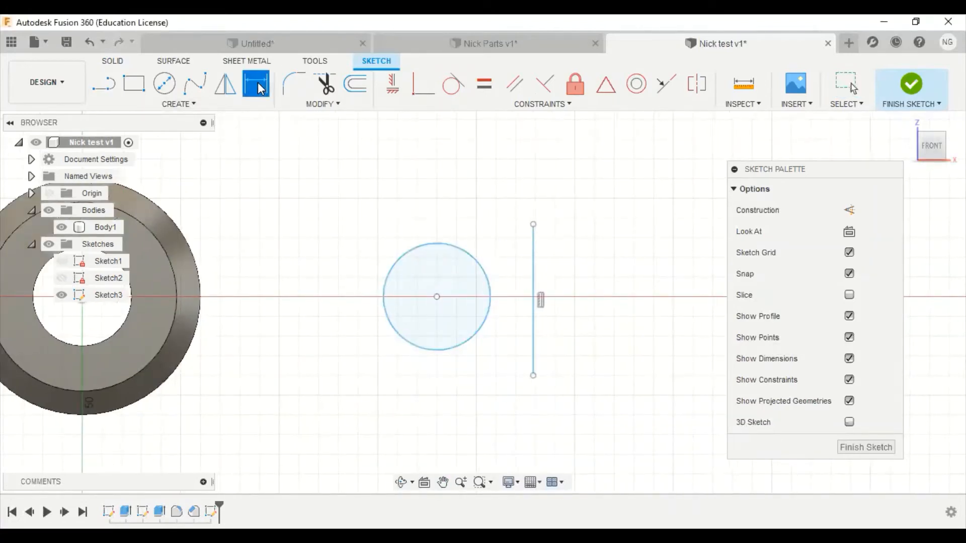
click(436, 296)
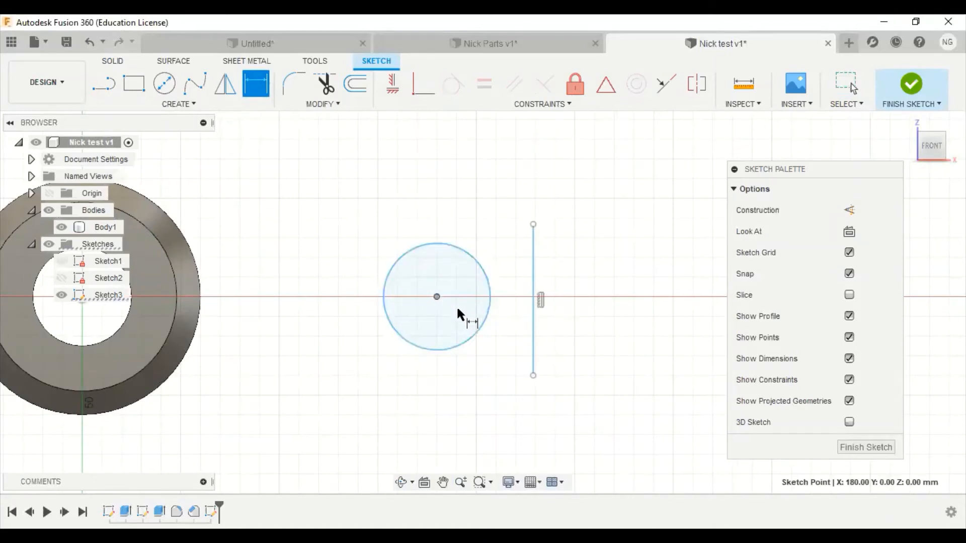
click(532, 327)
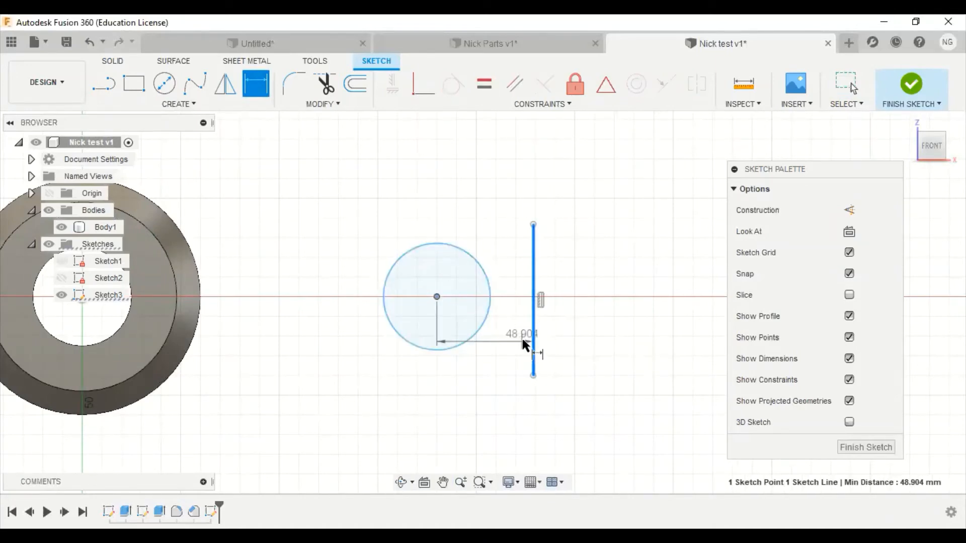
click(495, 410)
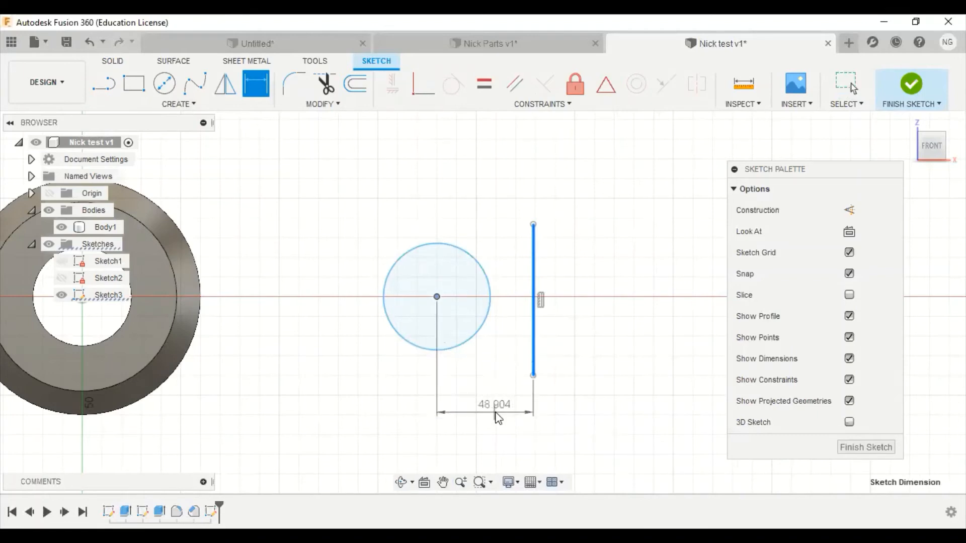
text(50)
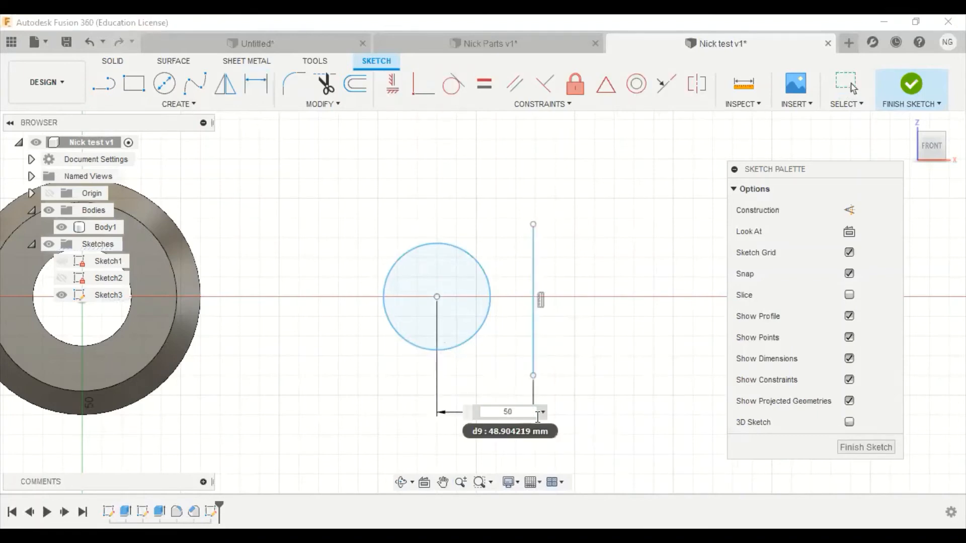
key(Return)
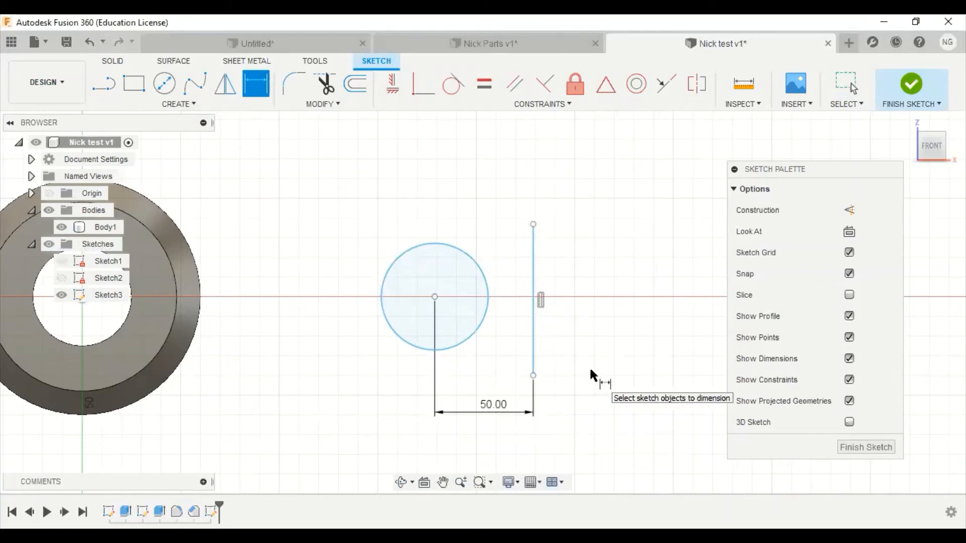
click(914, 83)
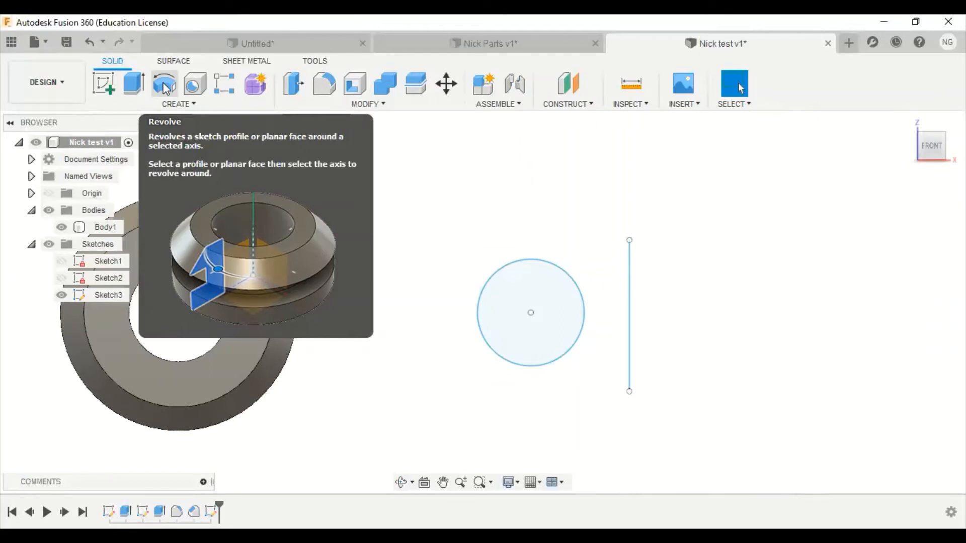
Revolve the circle profile 360 degrees around the vertical line, one-sided, as a new body
click(163, 86)
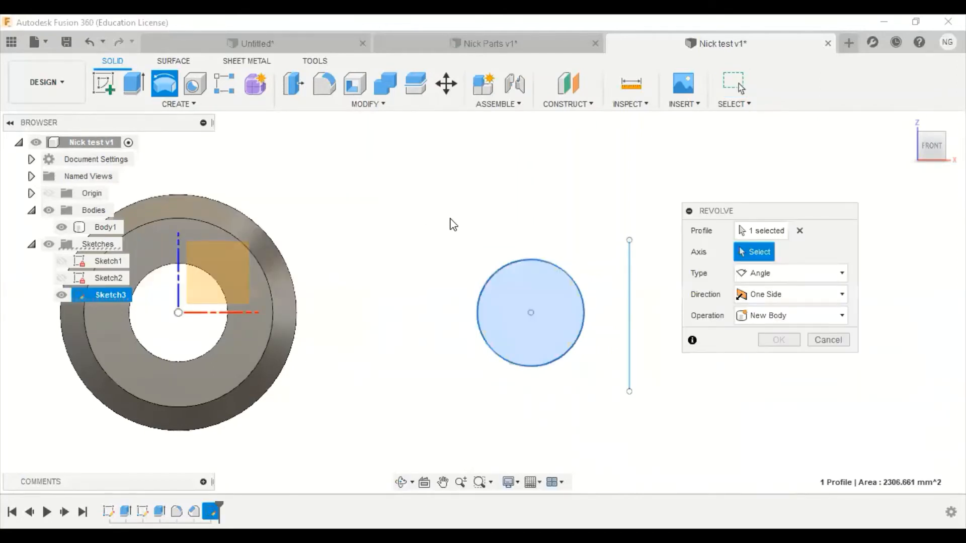
middle_drag(566, 197, 470, 184)
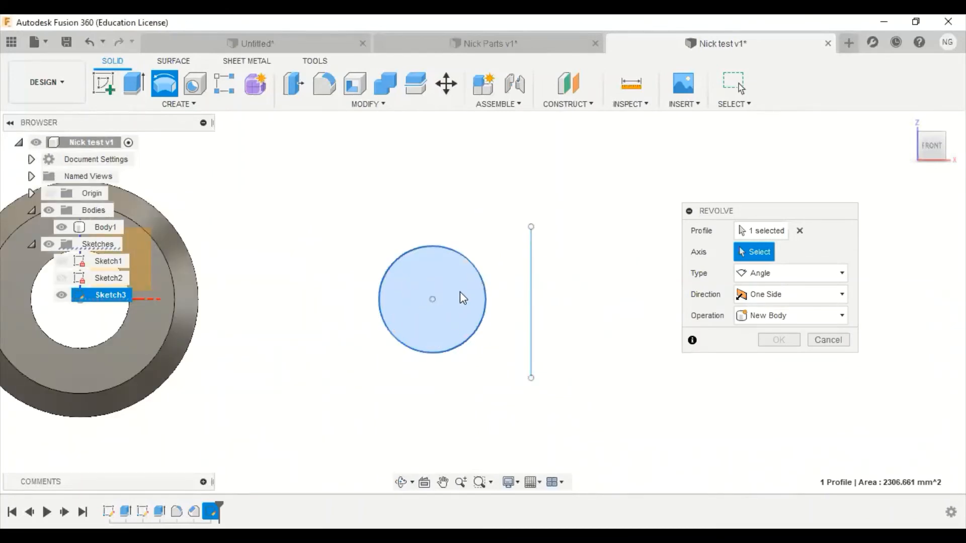
click(767, 231)
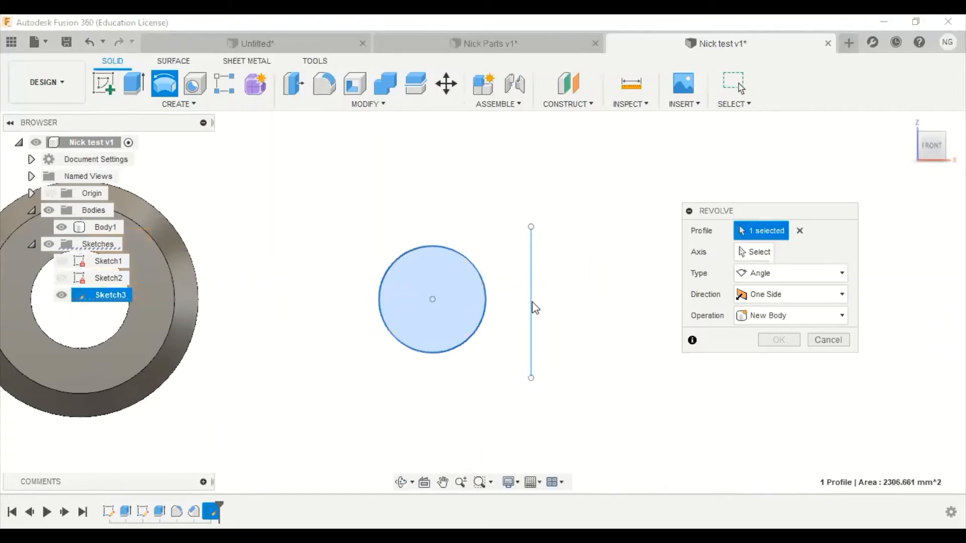
click(486, 306)
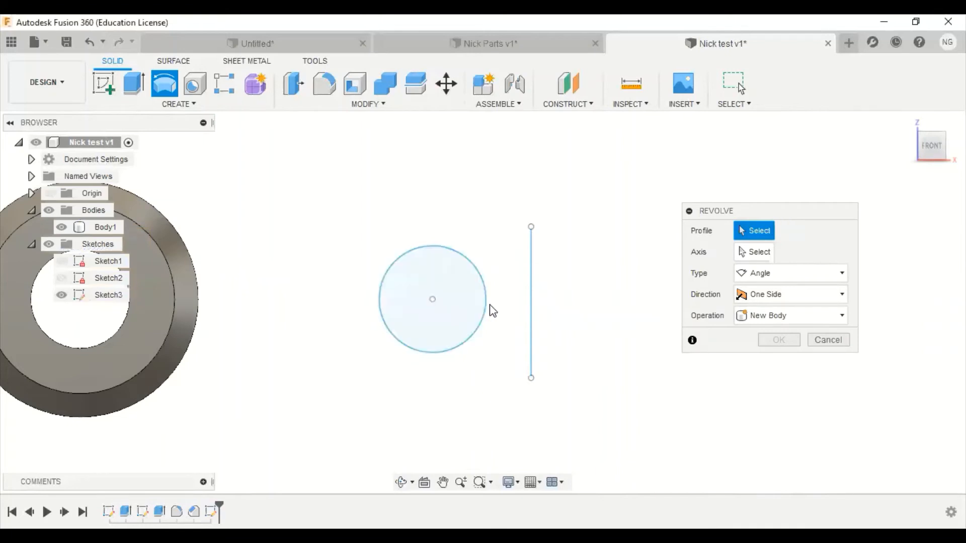
click(488, 295)
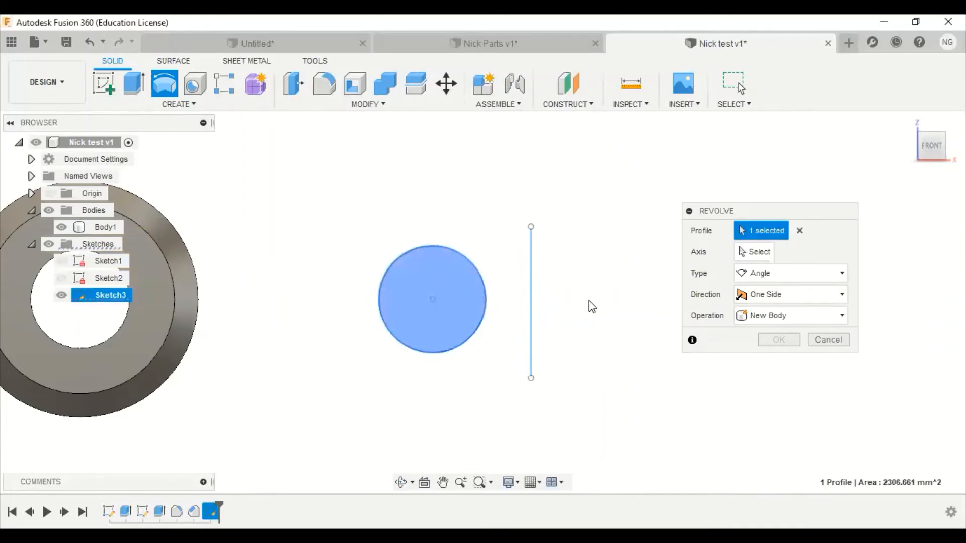
click(757, 252)
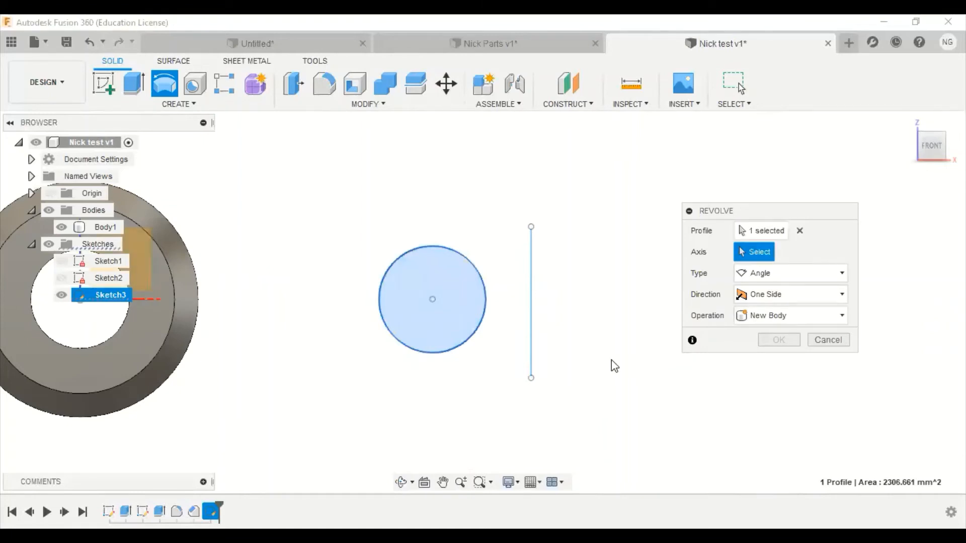
click(532, 321)
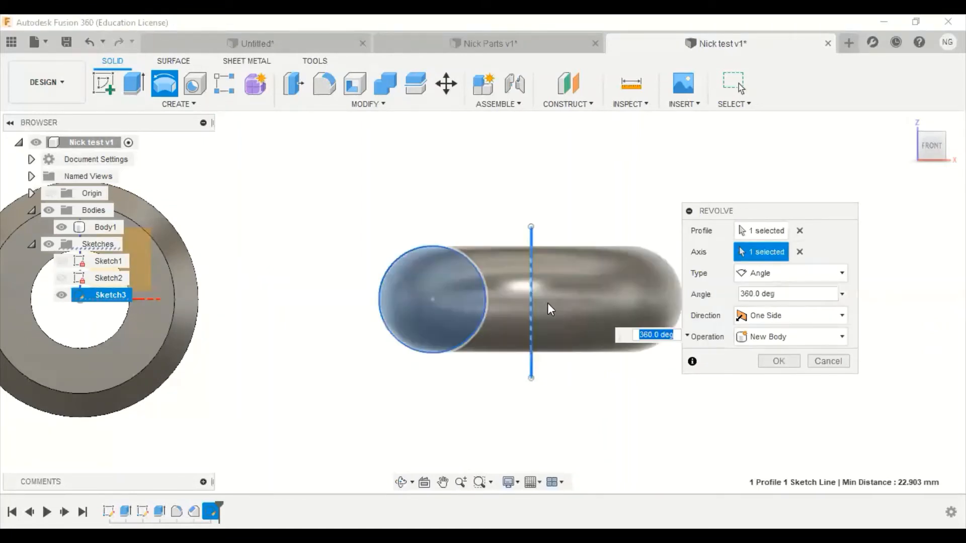
shift+middle_drag(542, 263, 568, 315)
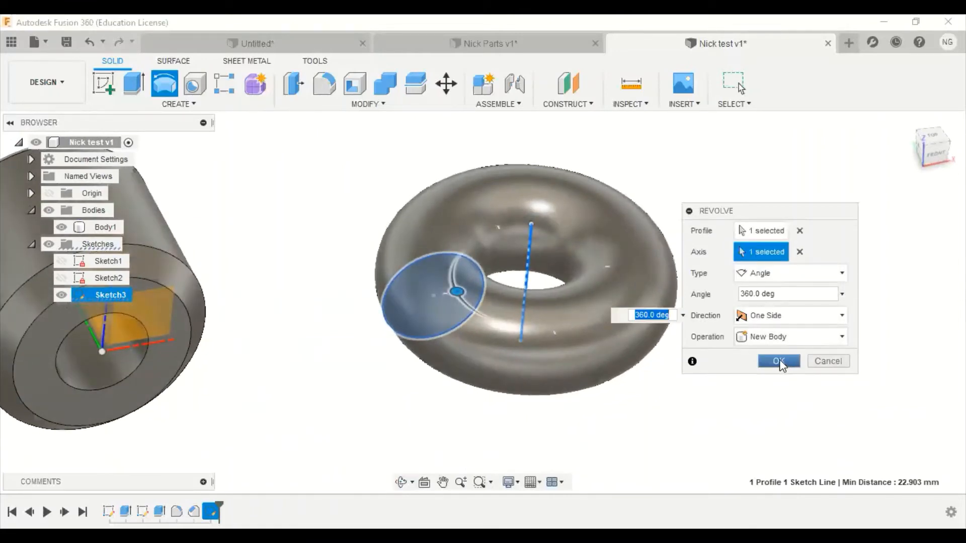
click(780, 359)
shift+middle_drag(680, 322, 654, 340)
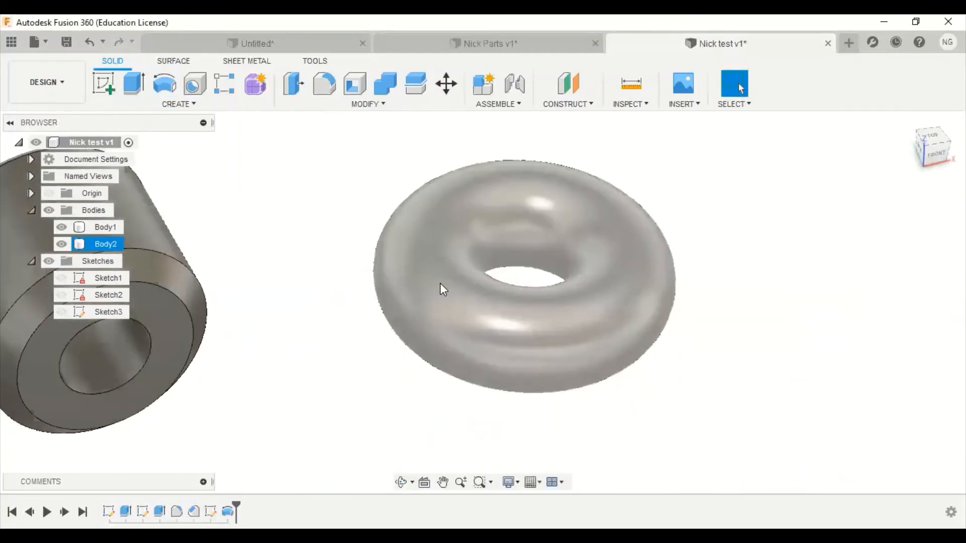
scroll(705, 322, down, 3)
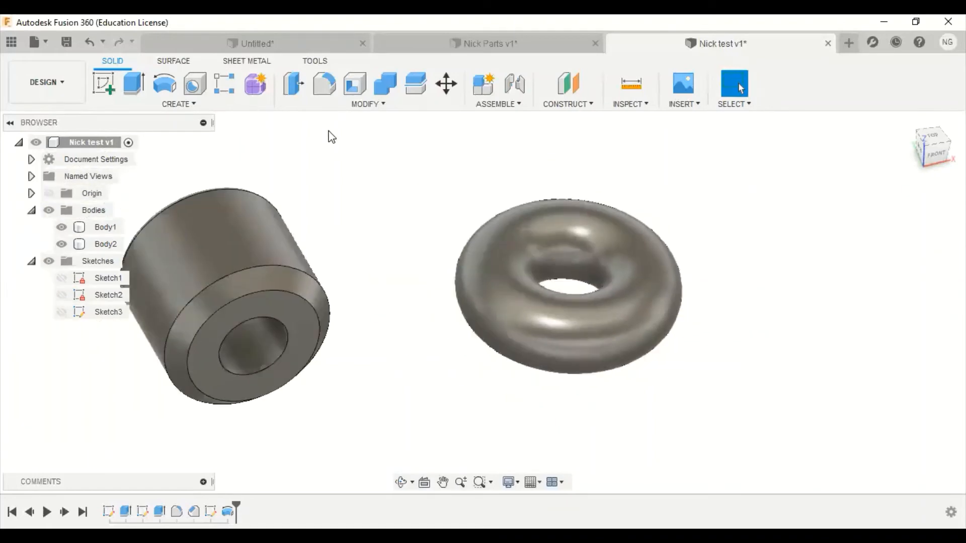
click(199, 108)
scroll(591, 198, down, 2)
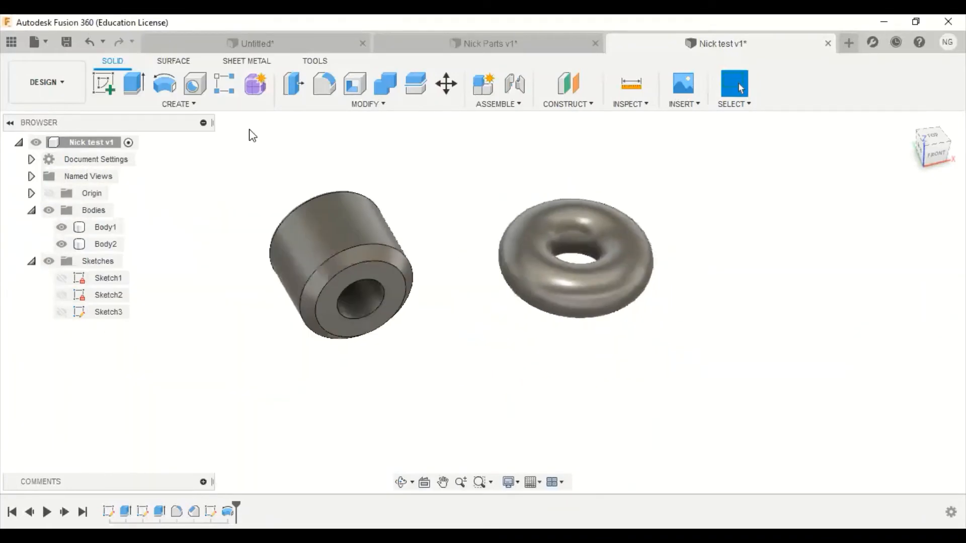
Create a new blank design document
click(47, 44)
click(64, 64)
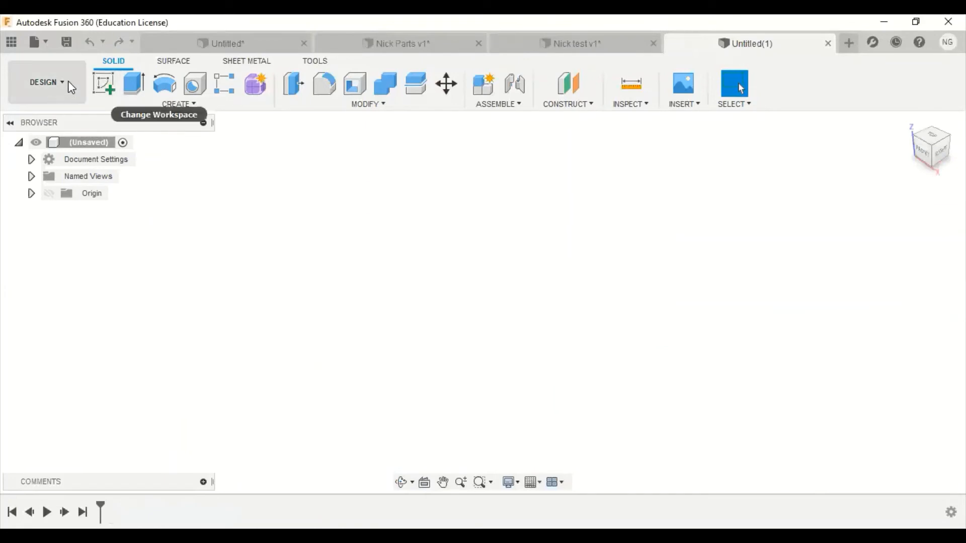
Save the new design as "Nick test2" in Admin Project
click(47, 45)
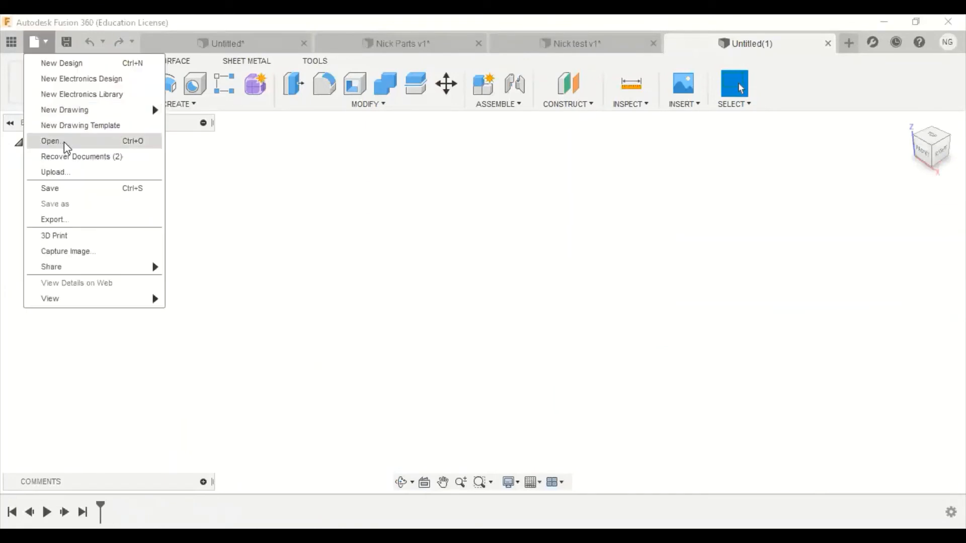
click(70, 191)
text(Nick test2)
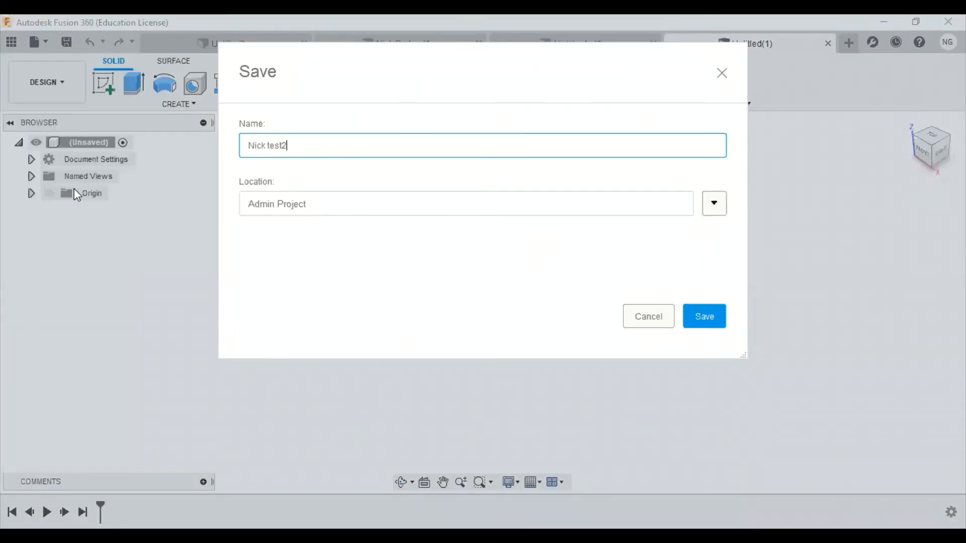
key(Return)
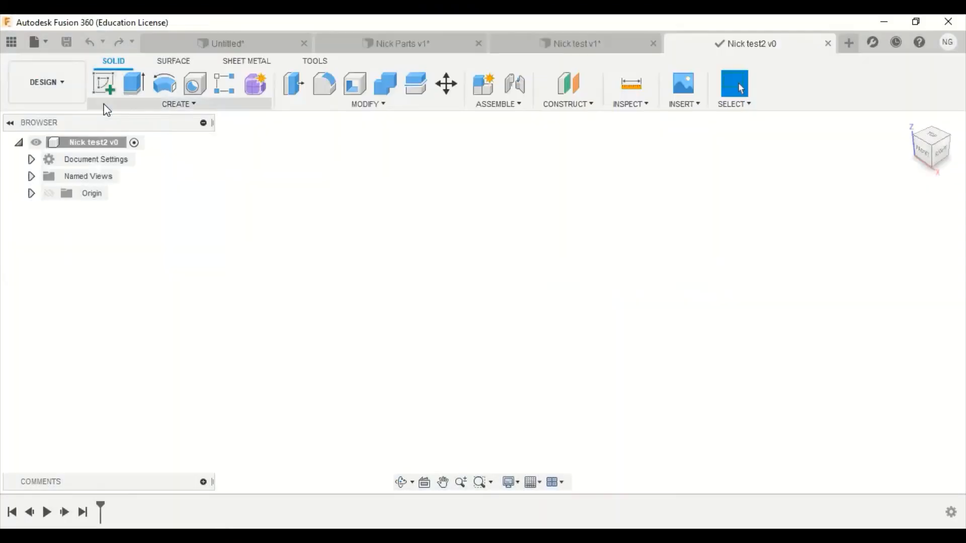
Sketch a circle about 80 mm in diameter centered on the origin of the front plane, and finish the sketch
click(103, 83)
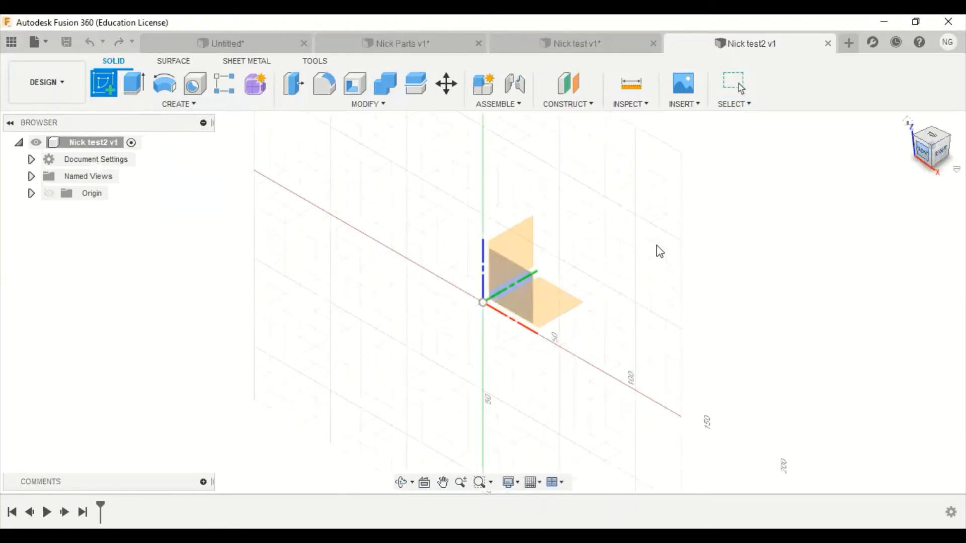
click(530, 294)
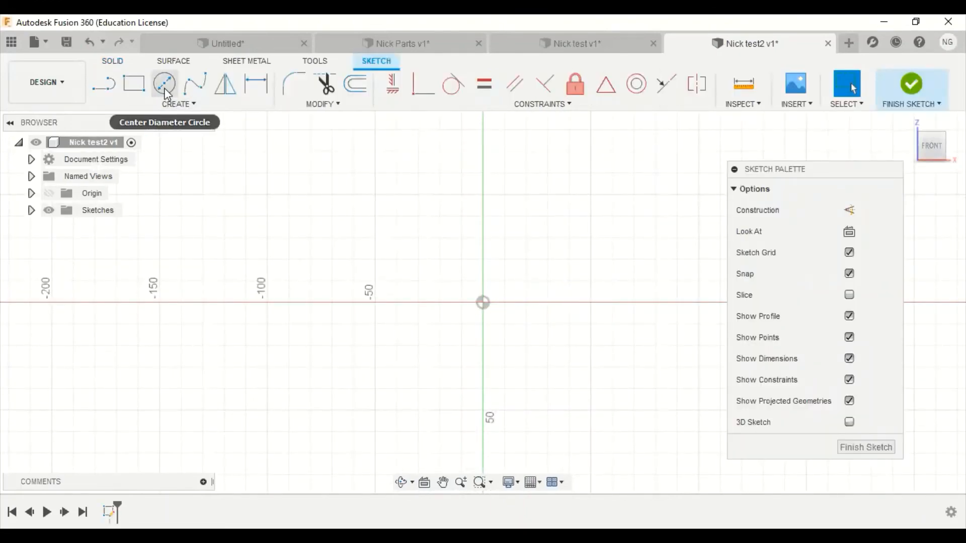
click(196, 107)
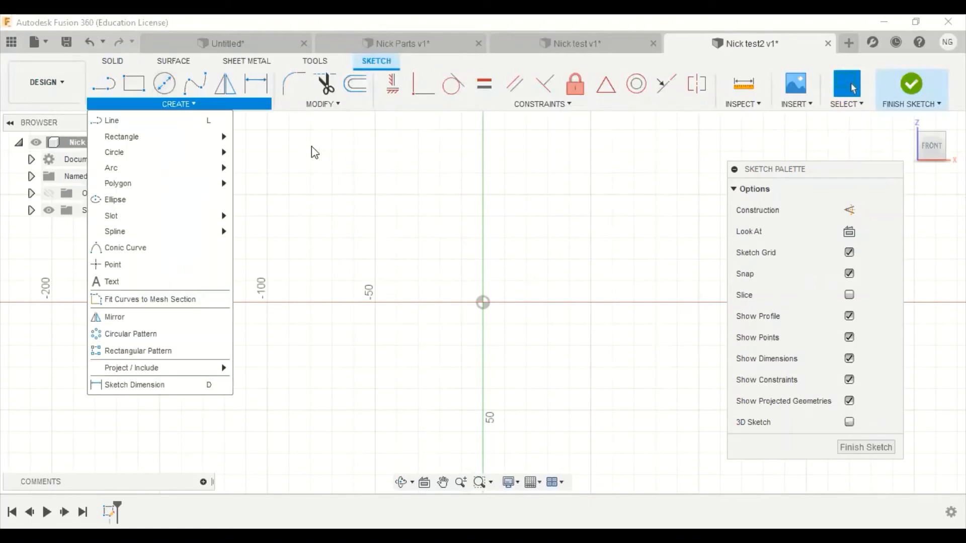
click(165, 85)
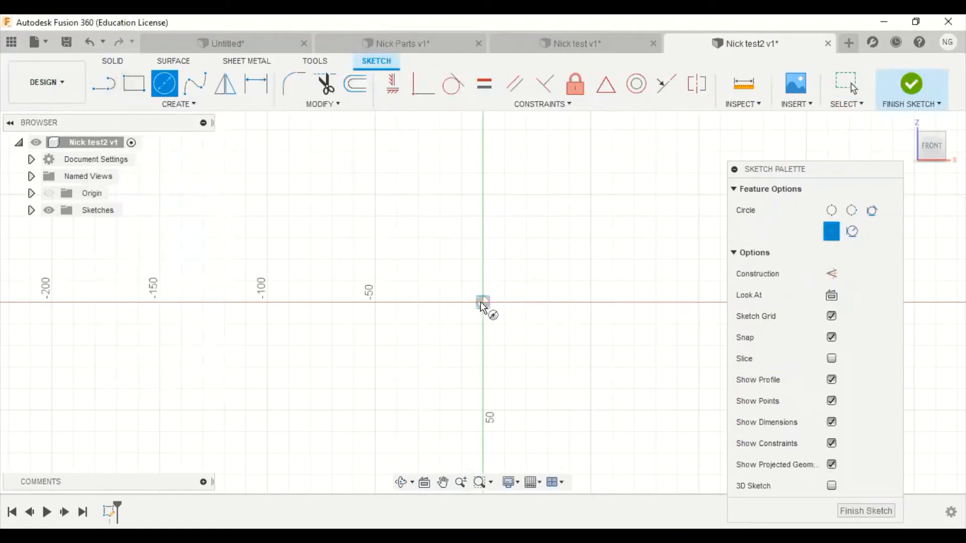
click(482, 302)
click(538, 367)
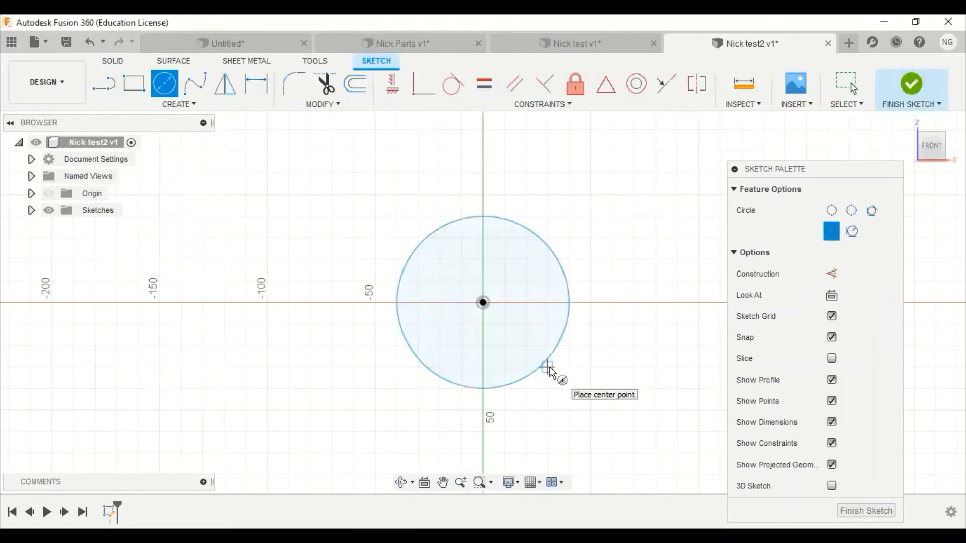
key(Escape)
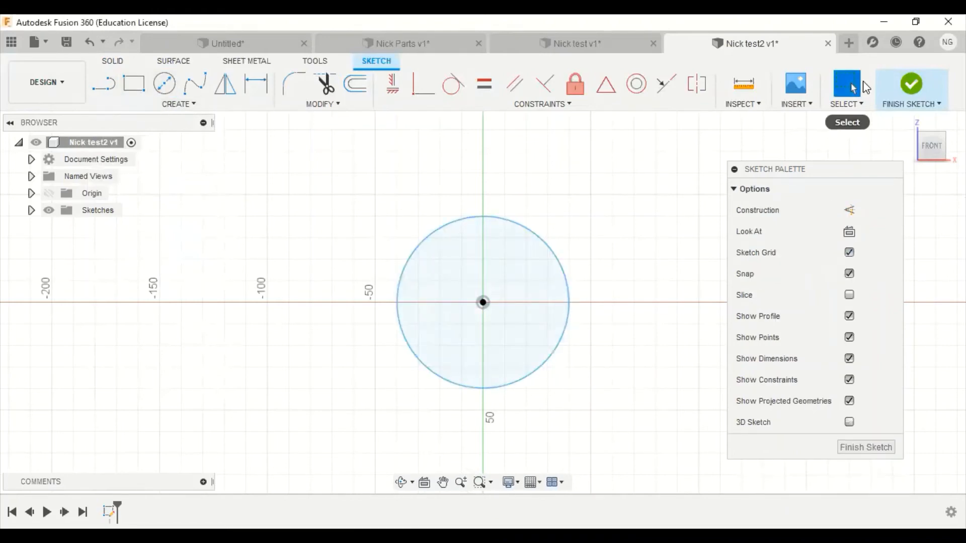
click(912, 84)
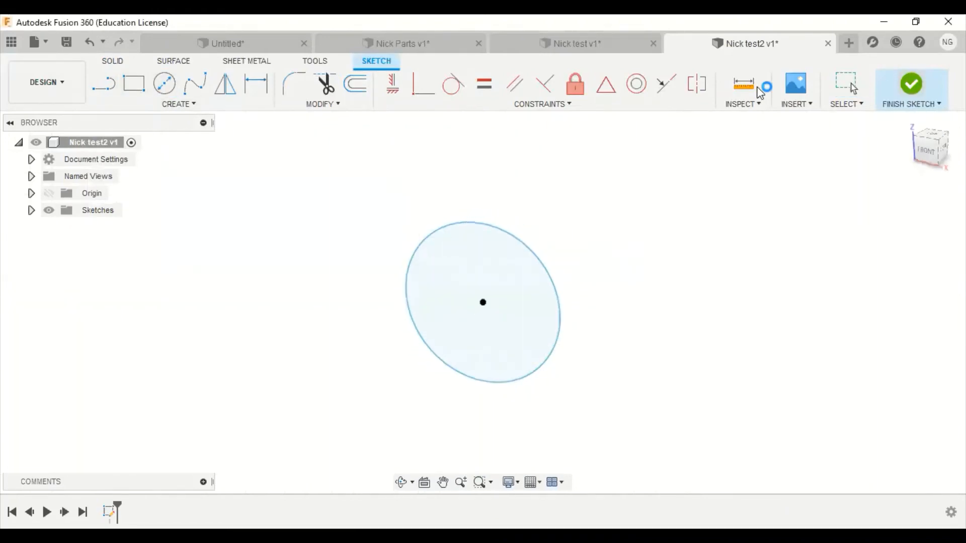
click(201, 106)
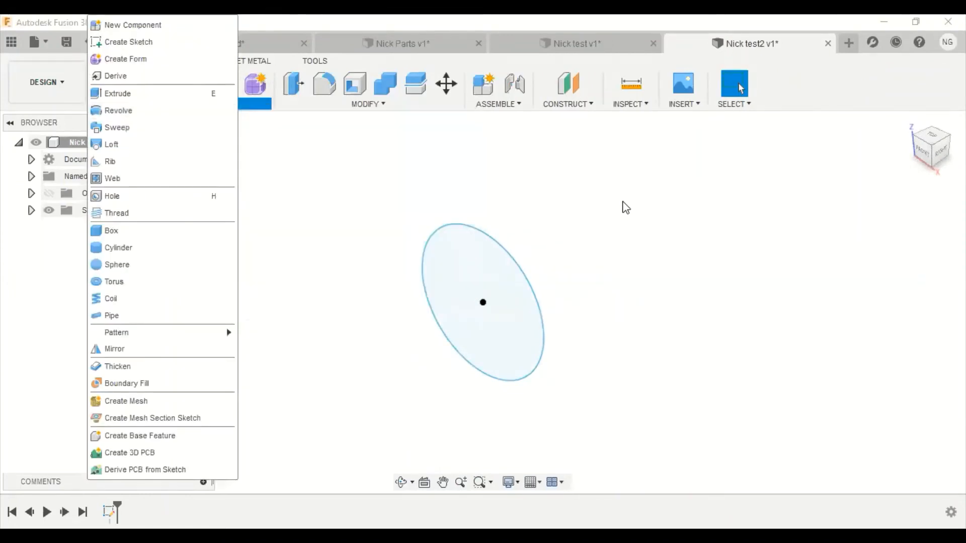
click(625, 208)
middle_drag(625, 241, 578, 284)
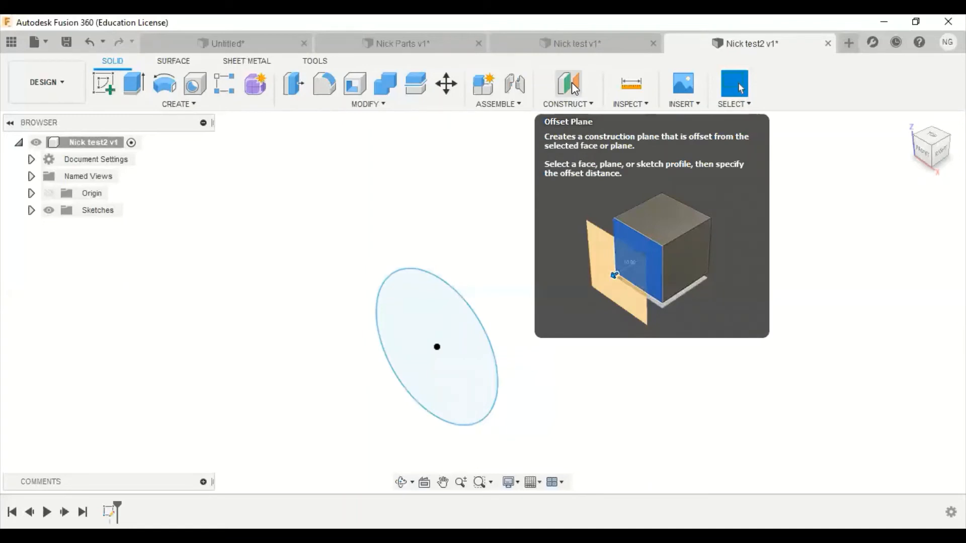
Create an offset construction plane 100 mm from the circle profile
click(572, 82)
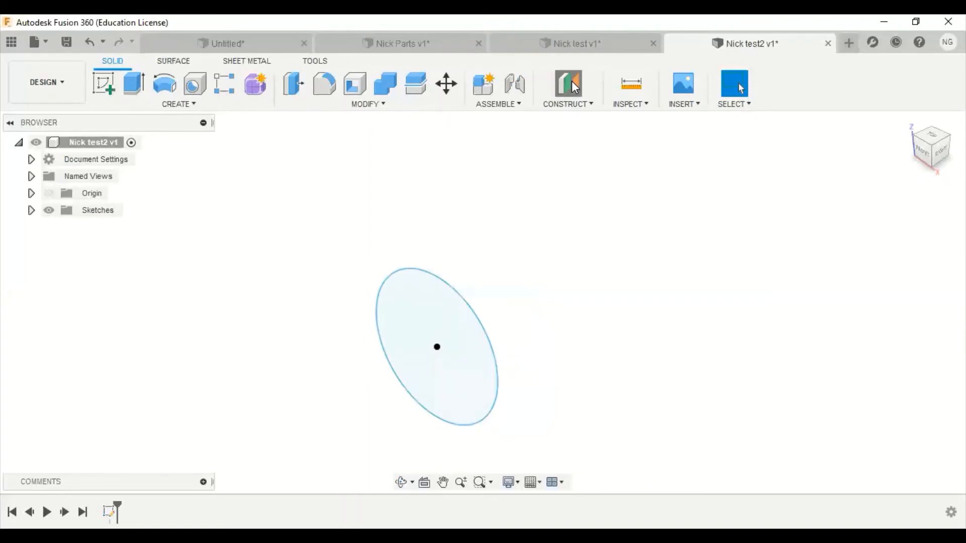
click(435, 280)
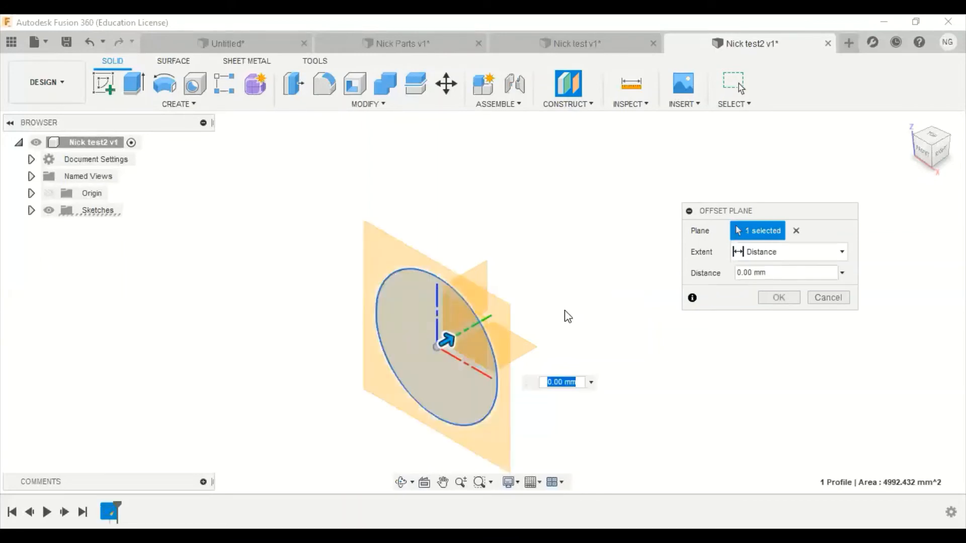
text(100)
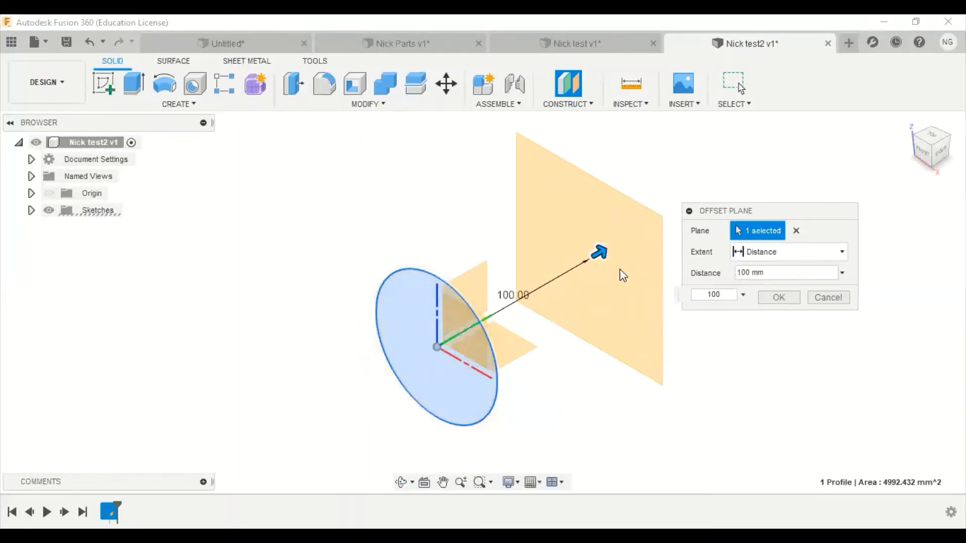
click(780, 298)
Sketch a rectangle about 103 by 100 mm around the origin on the offset plane, and finish the sketch
shift+middle_drag(649, 367, 617, 333)
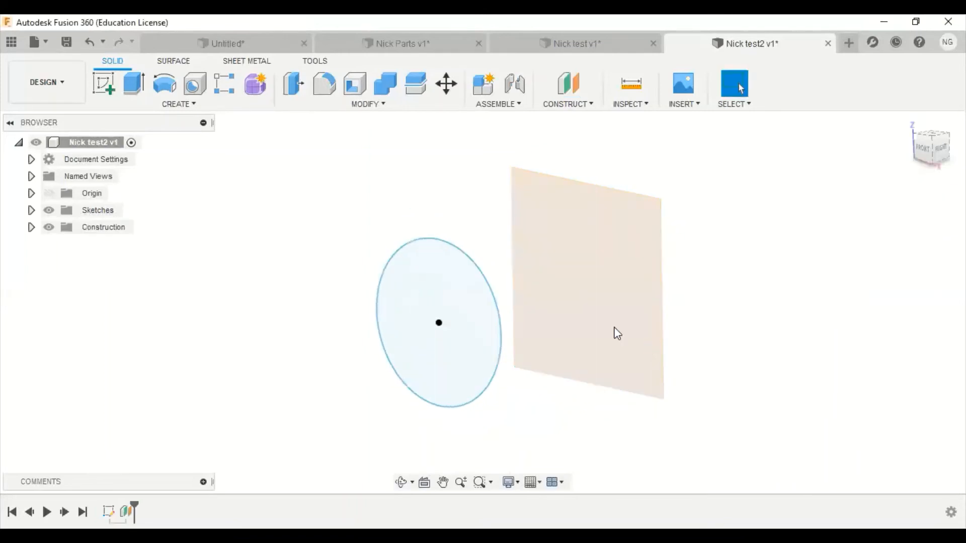
click(106, 86)
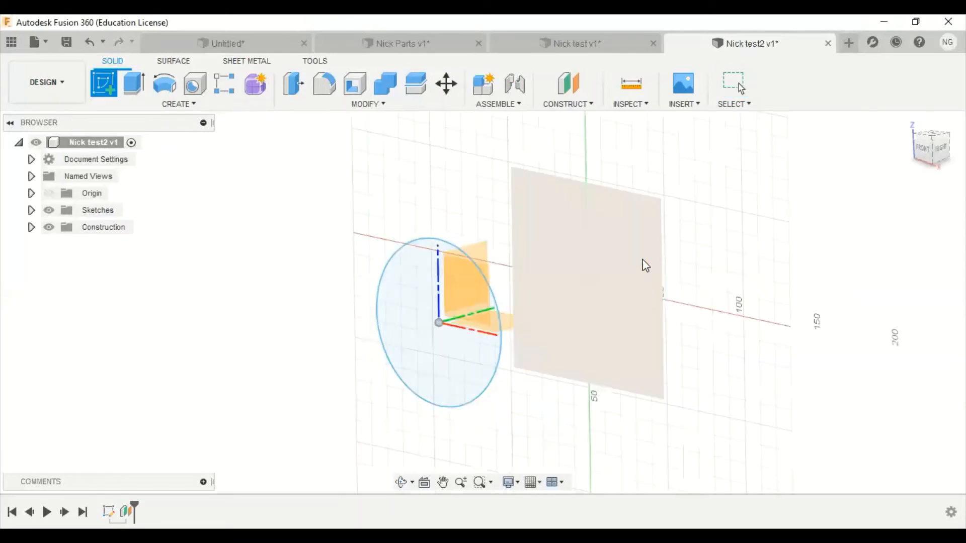
click(646, 265)
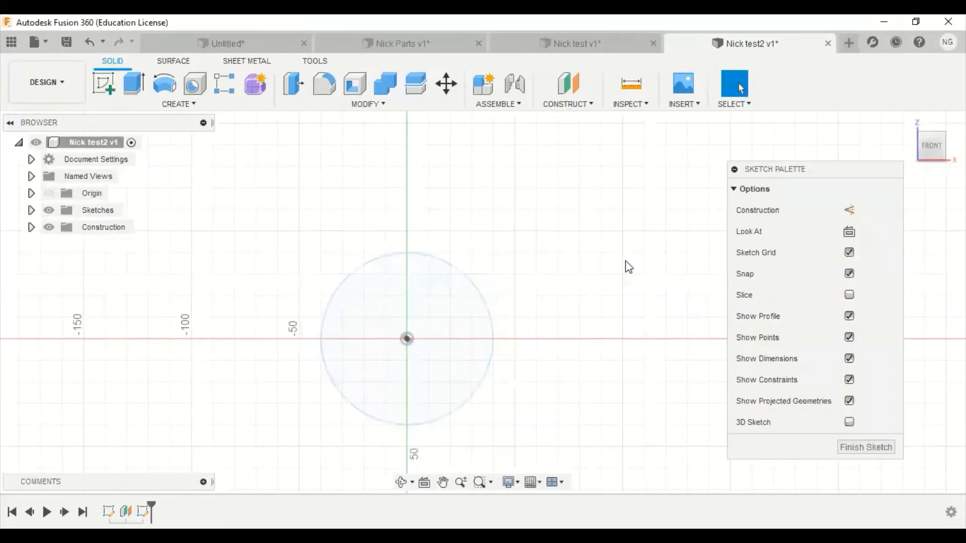
click(136, 84)
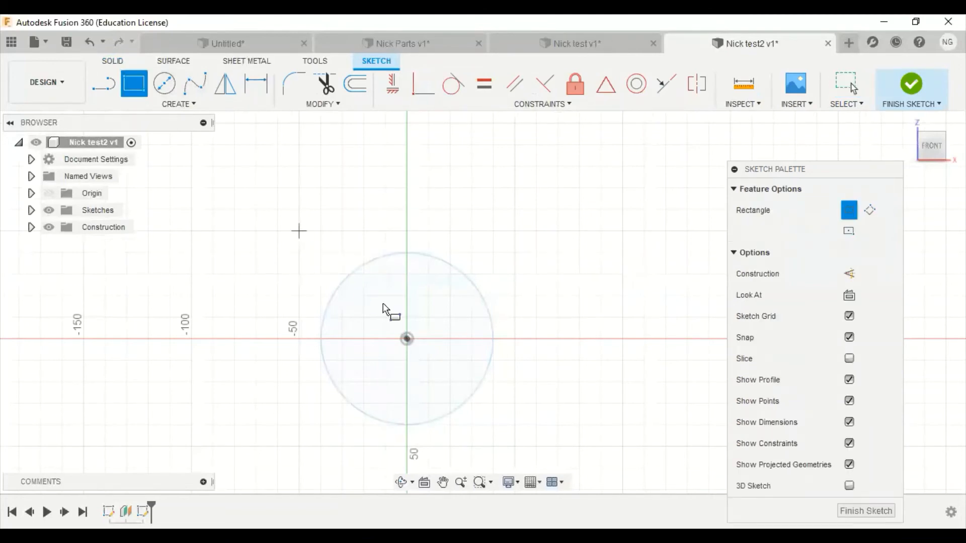
click(298, 231)
click(521, 445)
key(Escape)
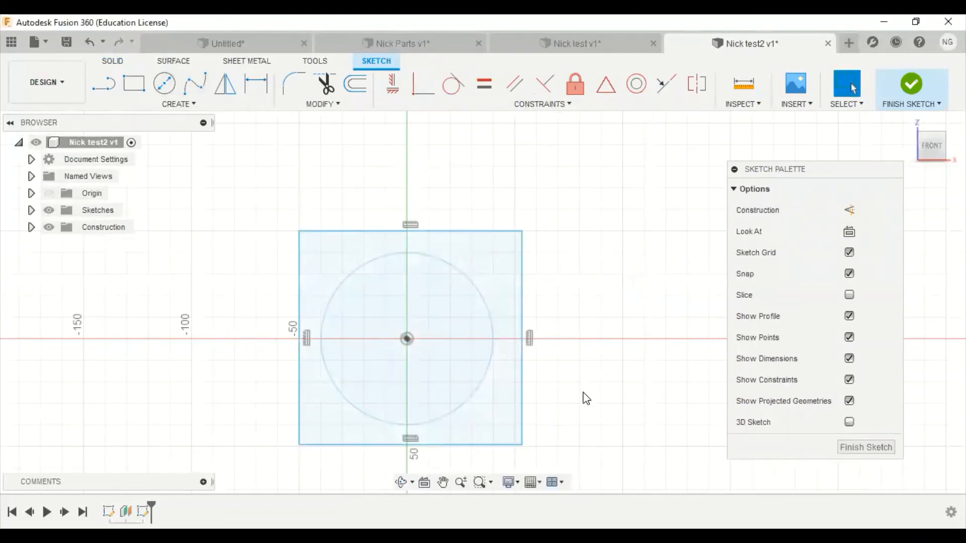
click(911, 85)
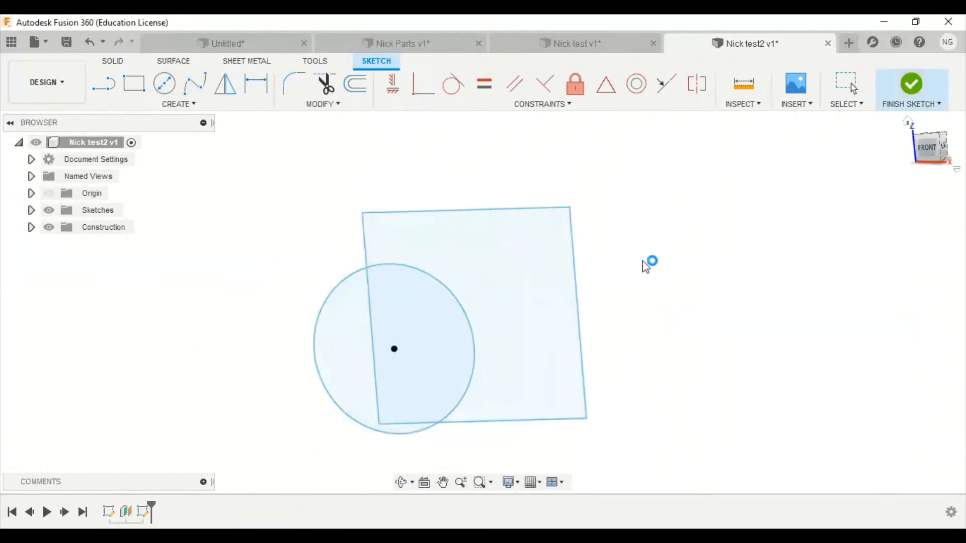
Create a second offset construction plane 100 mm beyond the rectangle profile, on the side away from the circle
shift+middle_drag(618, 312, 498, 306)
middle_drag(675, 297, 607, 301)
mouse_move(656, 323)
shift+middle_down()
mouse_move(594, 306)
mouse_move(636, 310)
mouse_move(643, 332)
mouse_move(671, 271)
mouse_move(643, 334)
shift+middle_up()
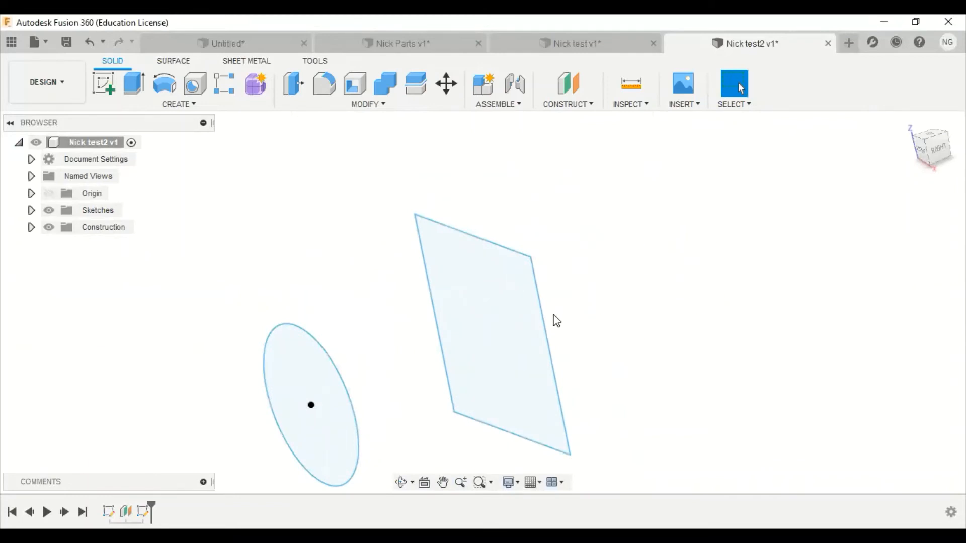
click(569, 84)
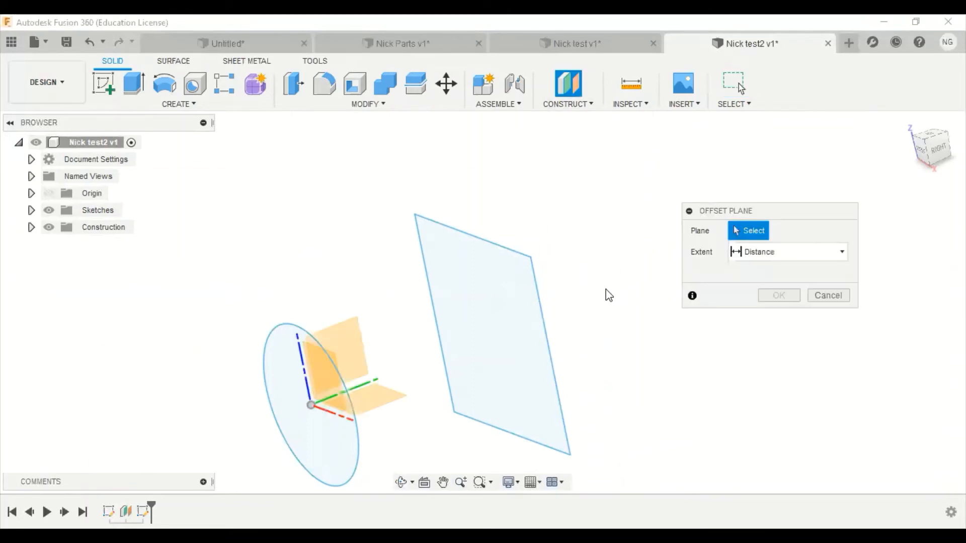
click(543, 330)
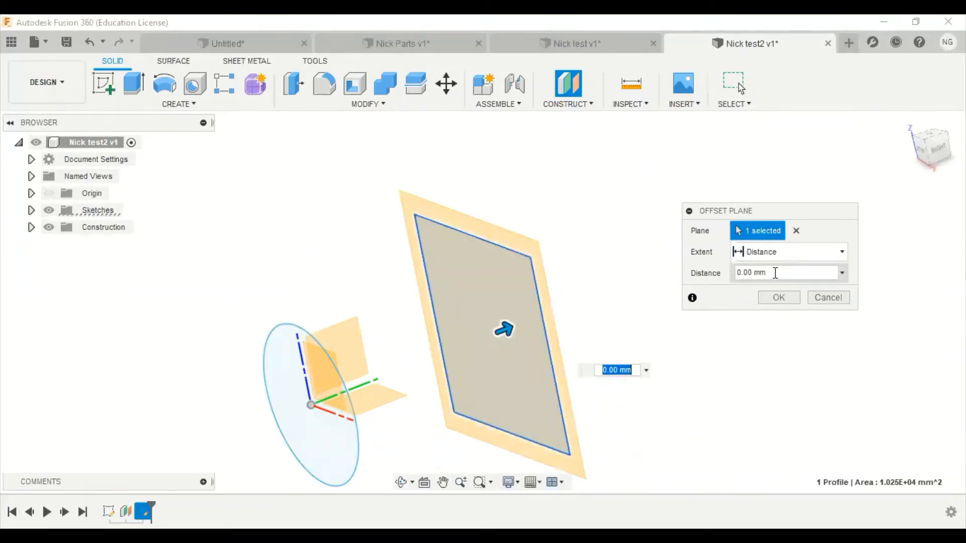
click(776, 273)
text(100)
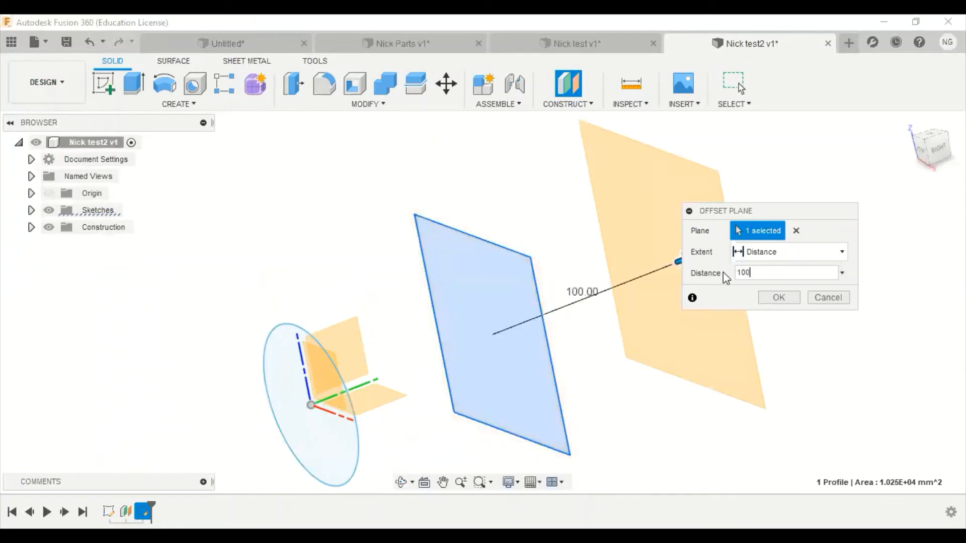
click(779, 299)
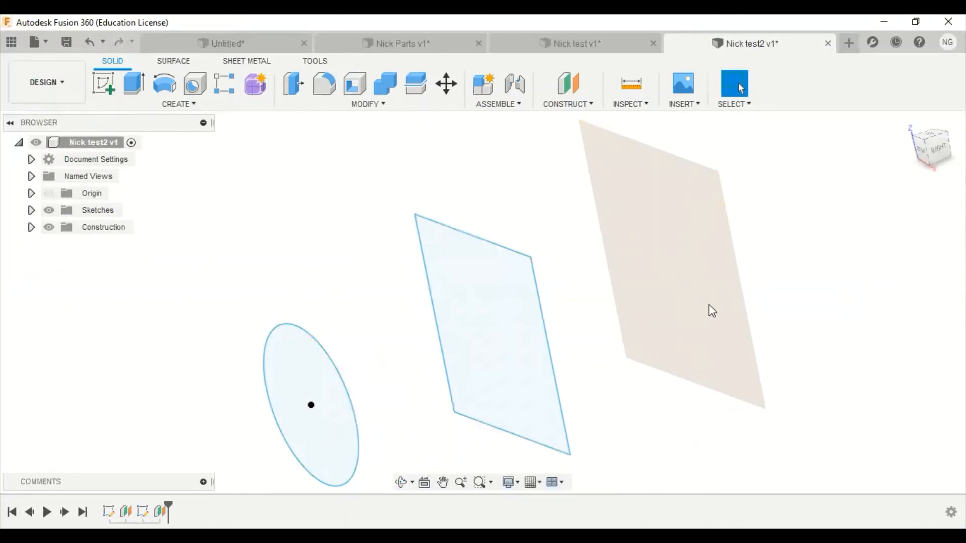
Sketch a circle about 37 mm in diameter centered on the origin of the second offset plane, and finish the sketch
click(104, 83)
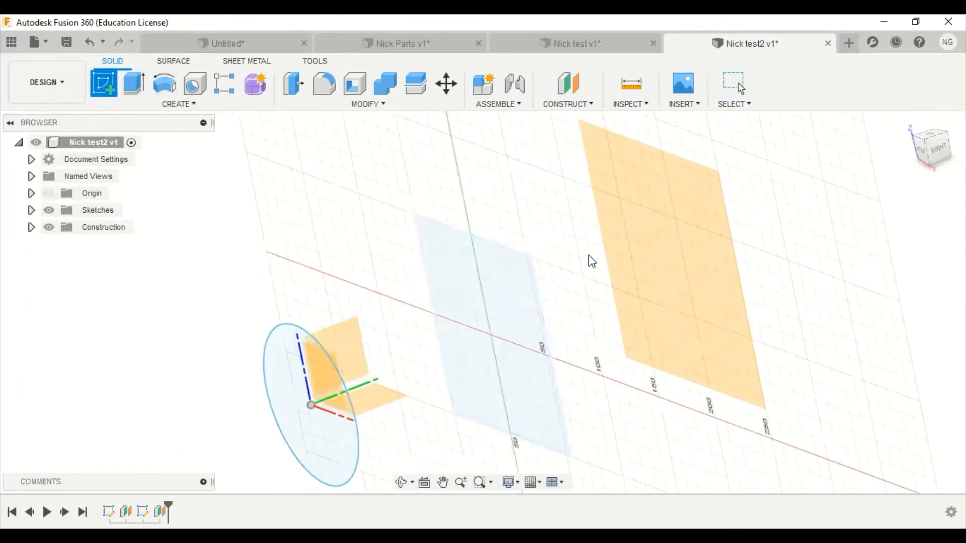
click(690, 228)
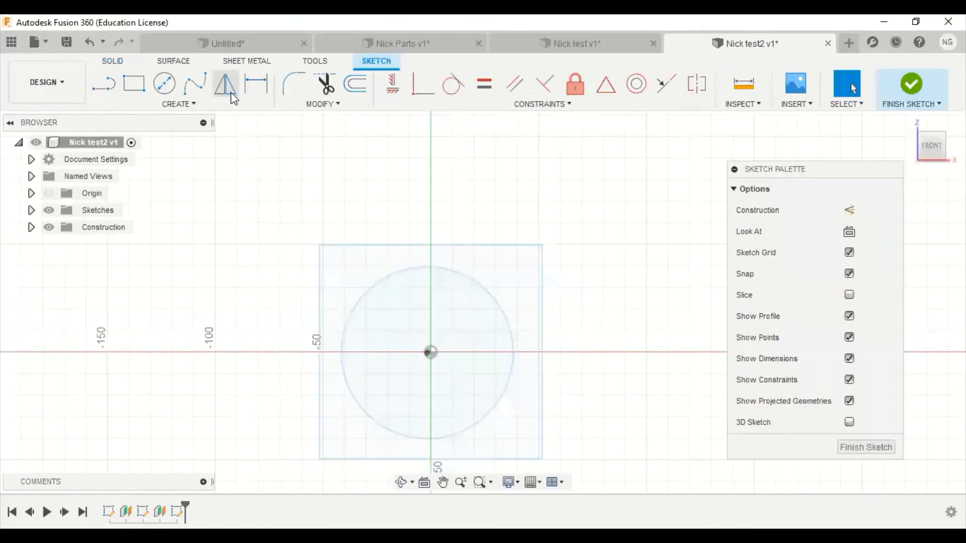
click(164, 83)
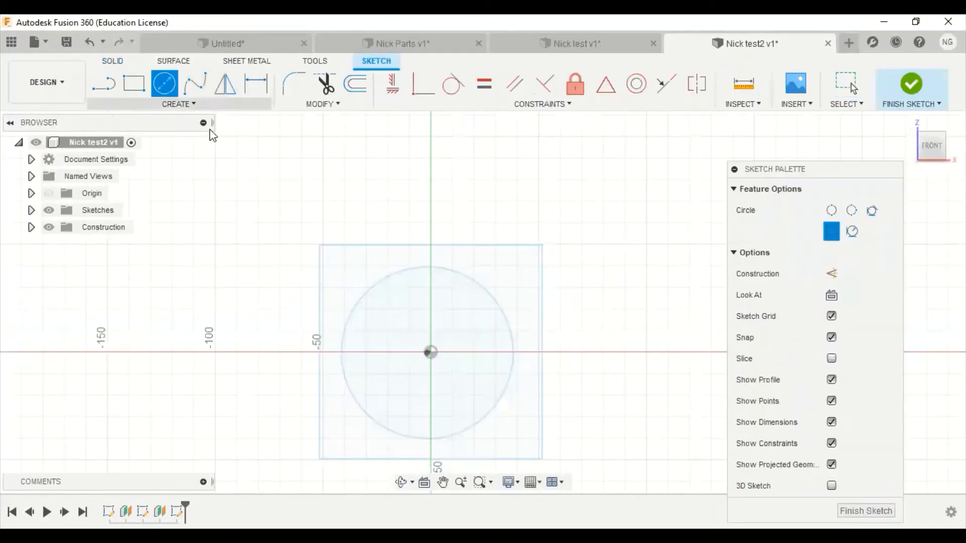
click(431, 353)
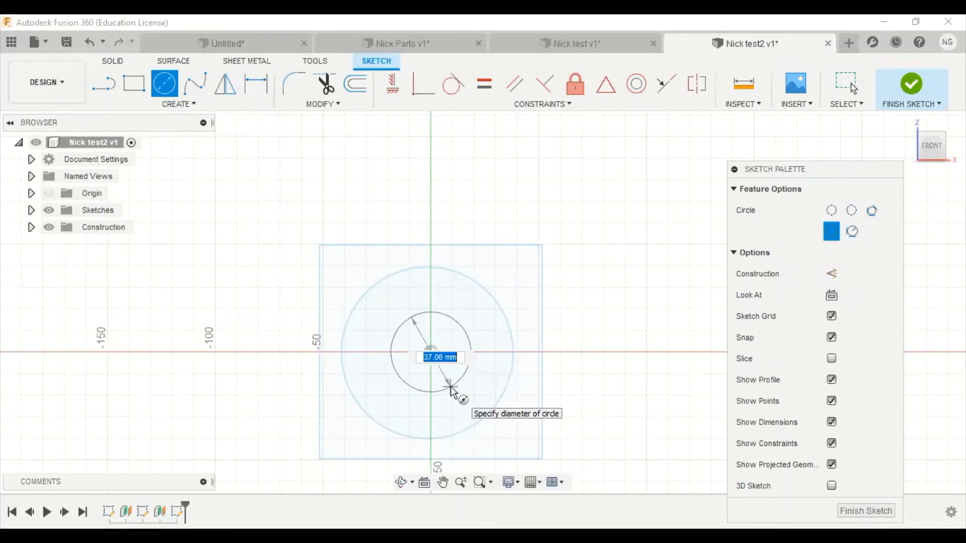
key(Return)
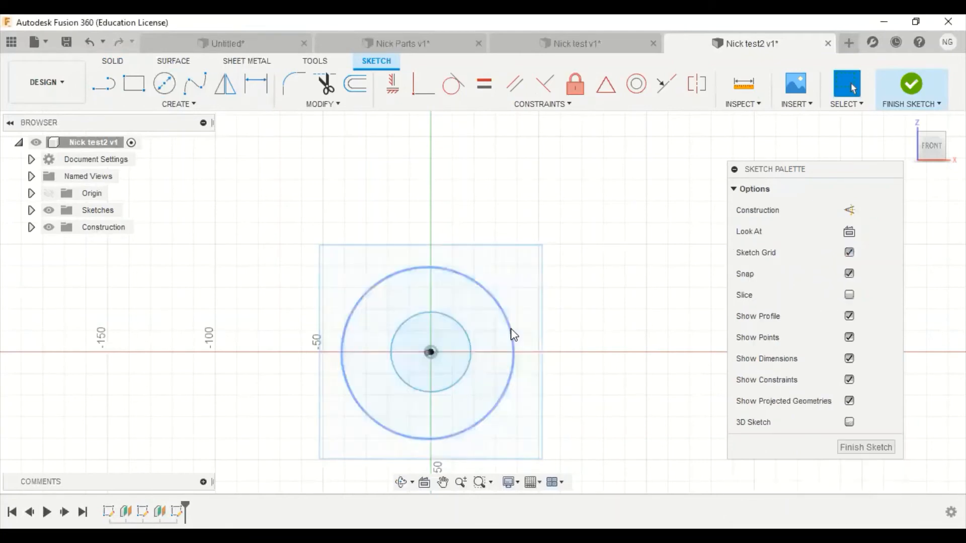
scroll(510, 327, down, 3)
mouse_move(479, 319)
shift+middle_down()
mouse_move(527, 340)
mouse_move(561, 260)
mouse_move(571, 259)
shift+middle_up()
click(911, 83)
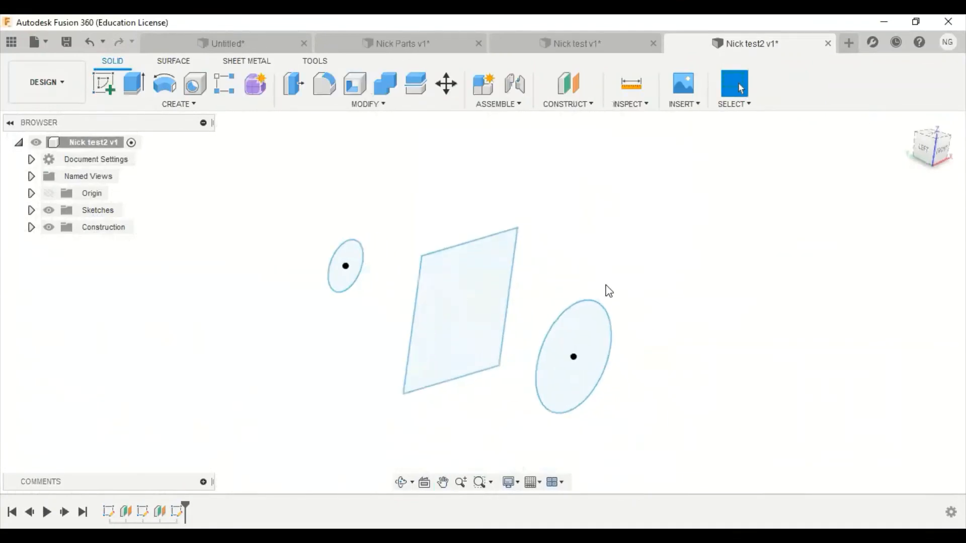
Start a Loft through three profiles in order: the large circle, the rectangle and the small circle
click(602, 317)
click(190, 105)
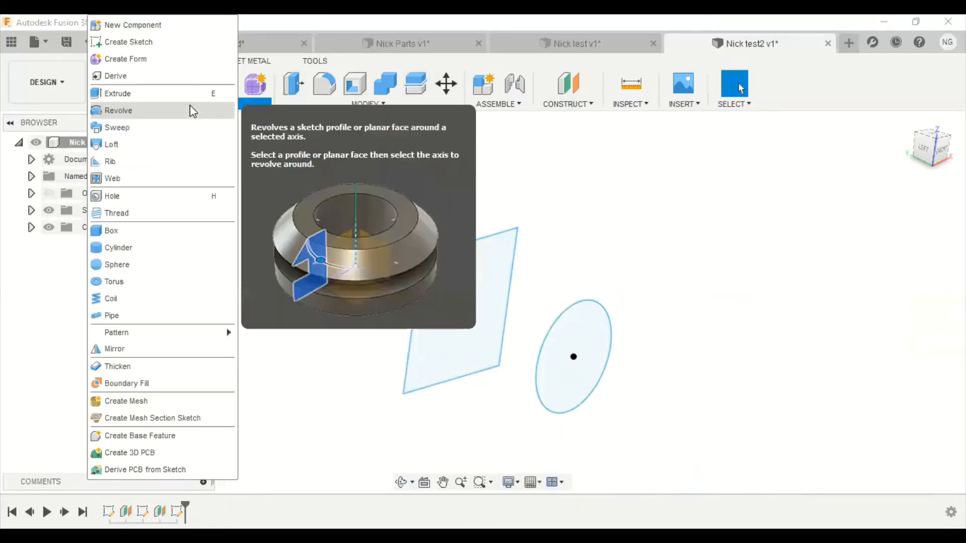
click(187, 104)
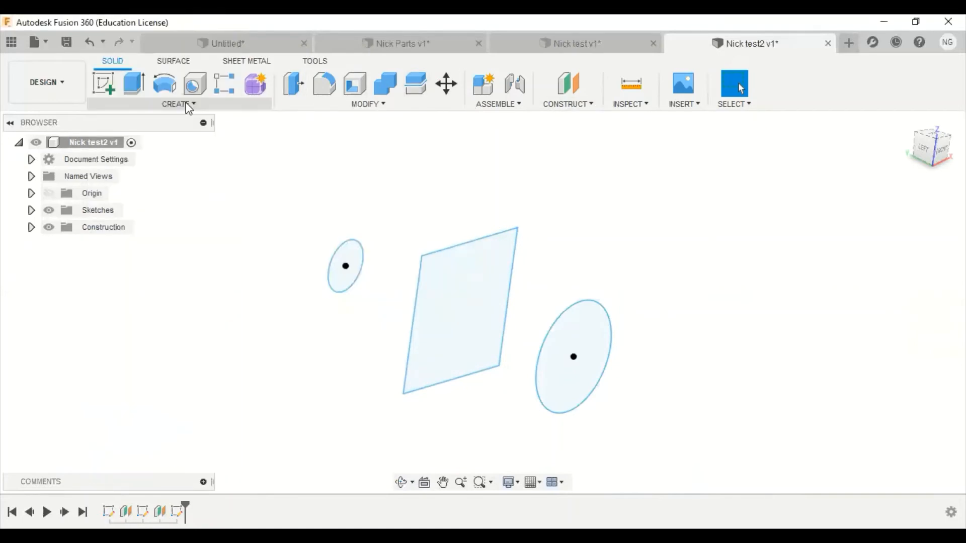
click(186, 104)
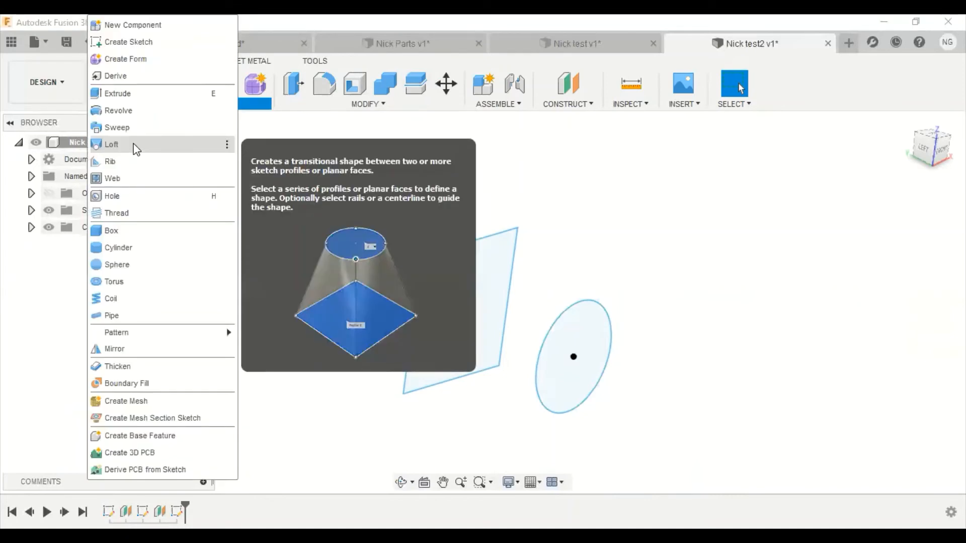
click(136, 149)
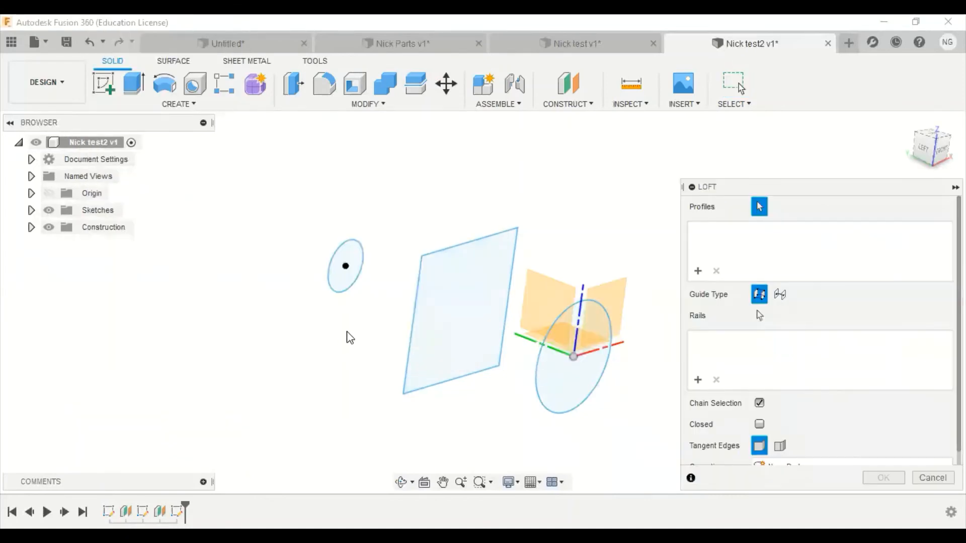
middle_drag(346, 332, 282, 296)
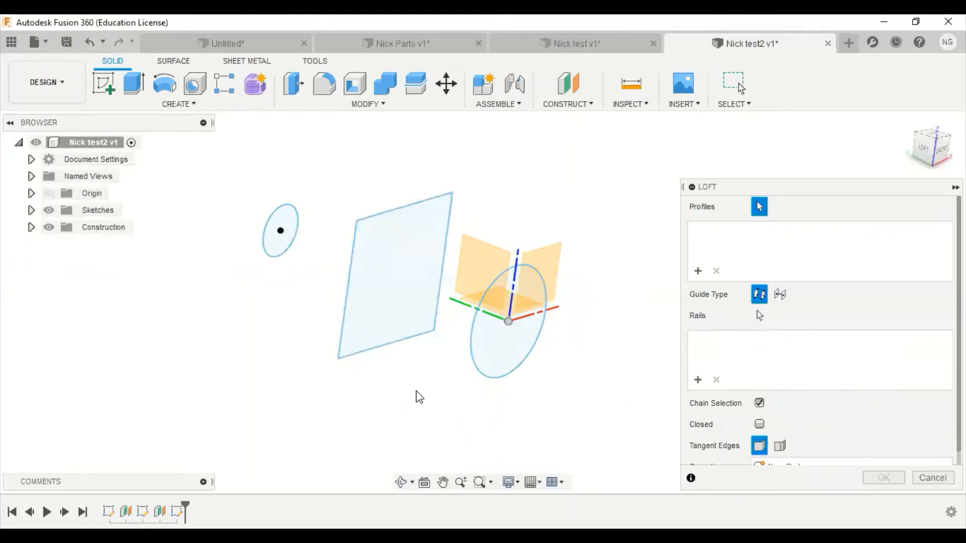
click(496, 319)
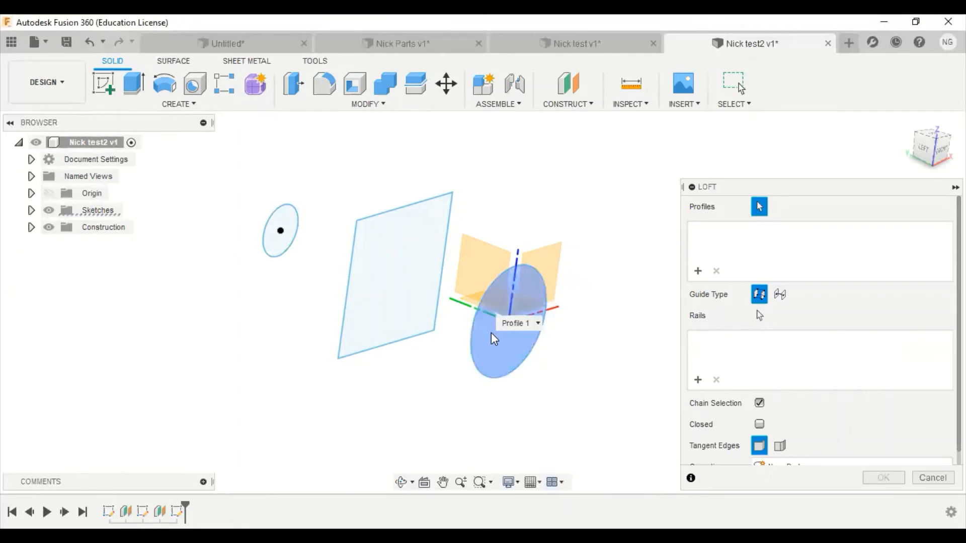
click(357, 300)
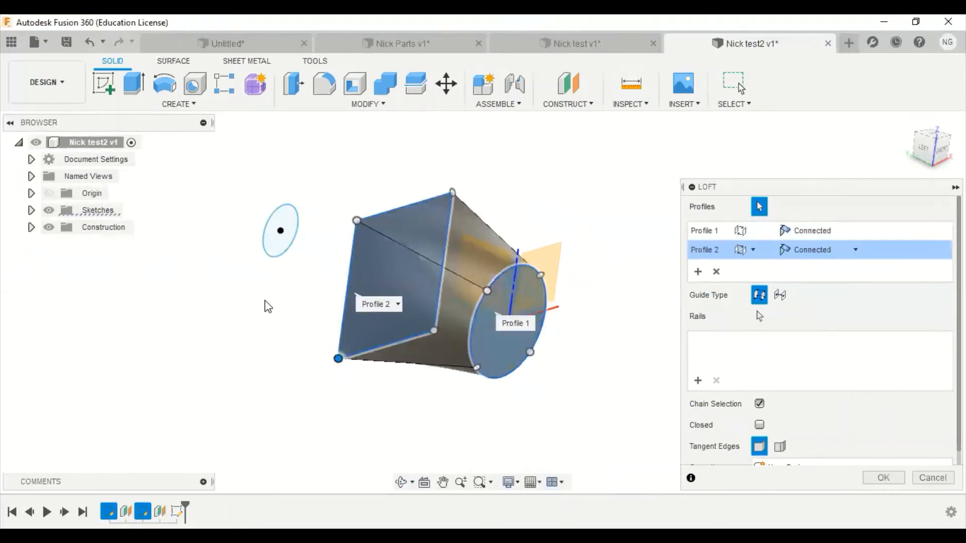
click(268, 235)
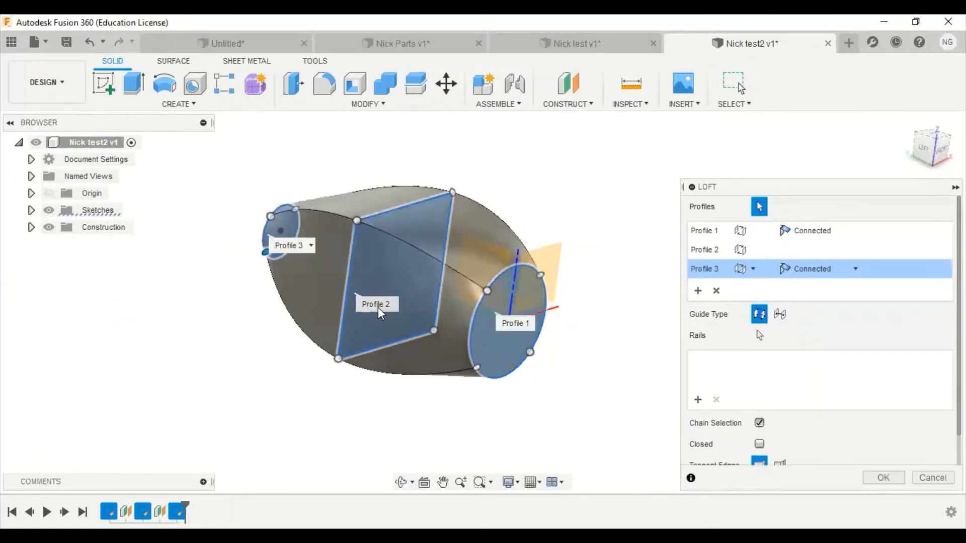
shift+middle_drag(378, 355, 606, 279)
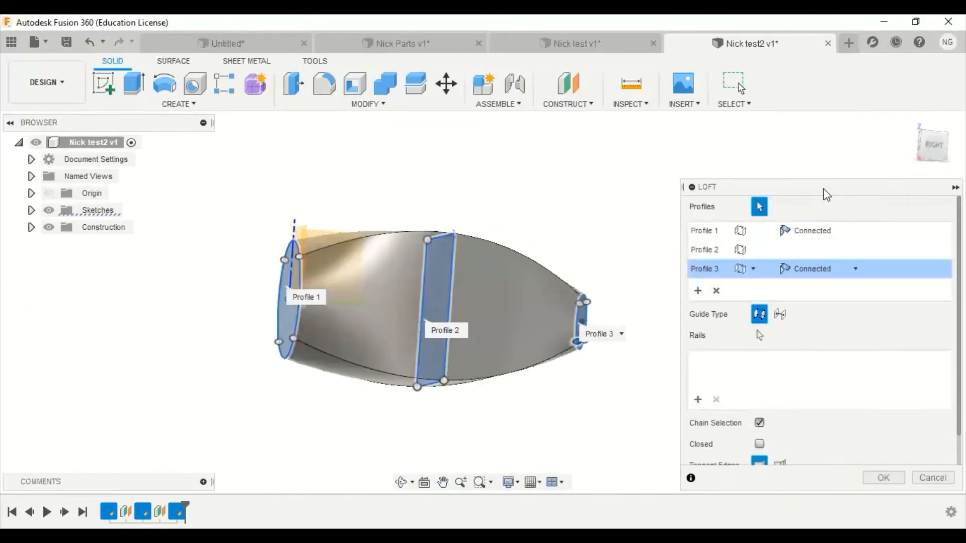
drag(827, 194, 801, 144)
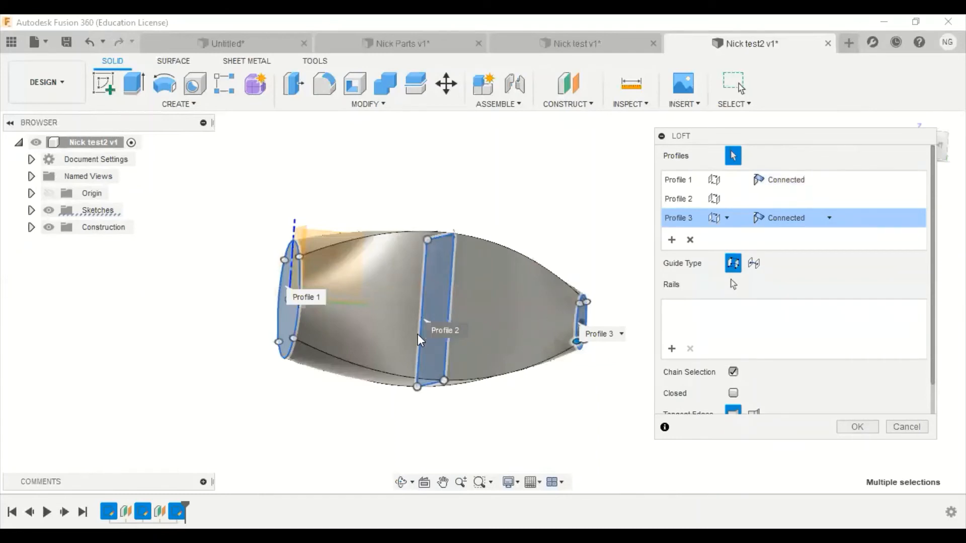
Set the loft's end condition at the large circle to Direction
shift+middle_drag(491, 323, 434, 328)
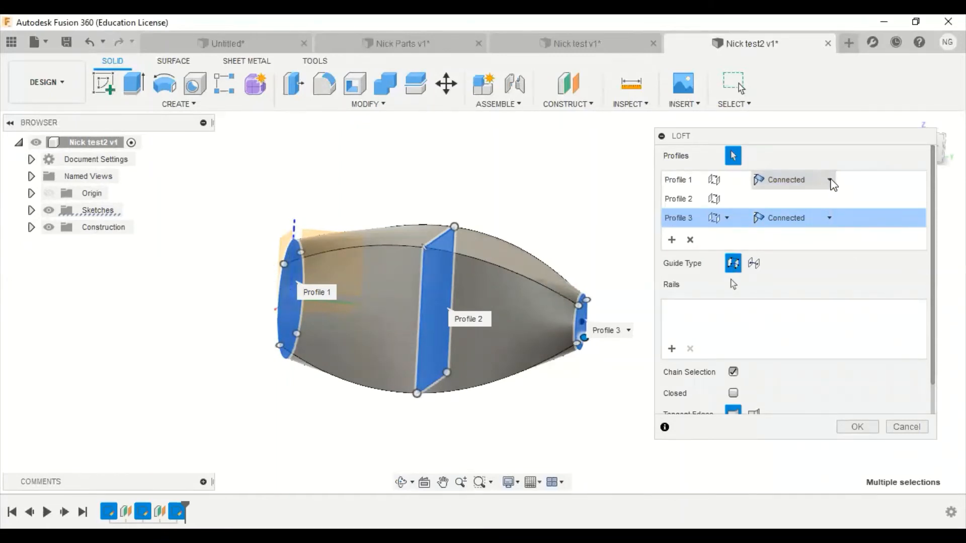
click(830, 182)
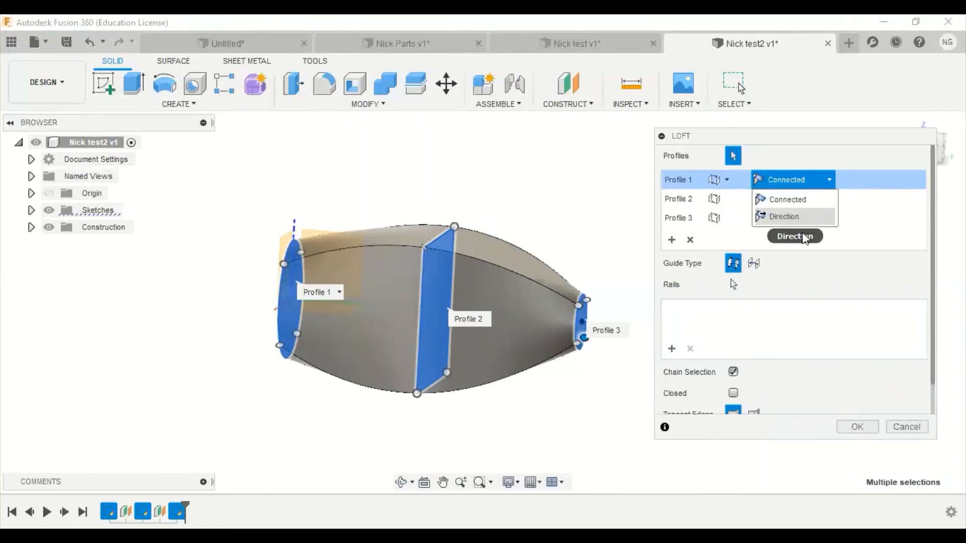
click(799, 217)
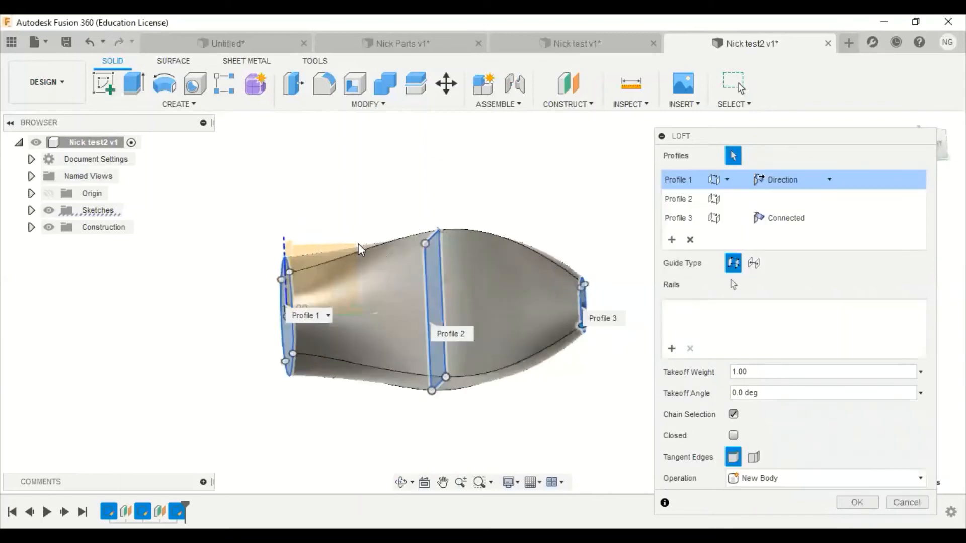
scroll(399, 277, up, 5)
shift+middle_drag(438, 240, 421, 248)
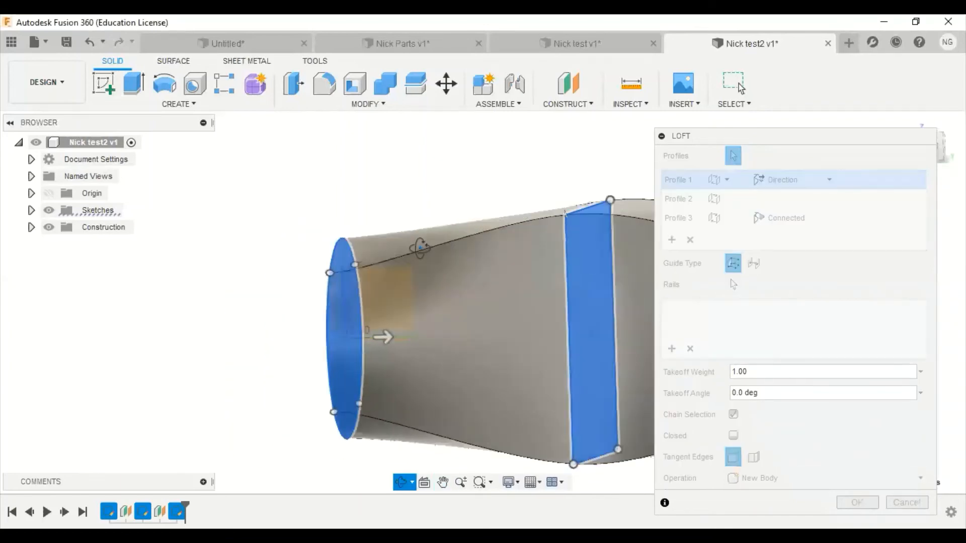
mouse_move(388, 300)
shift+middle_down()
mouse_move(419, 295)
mouse_move(384, 285)
mouse_move(395, 291)
shift+middle_up()
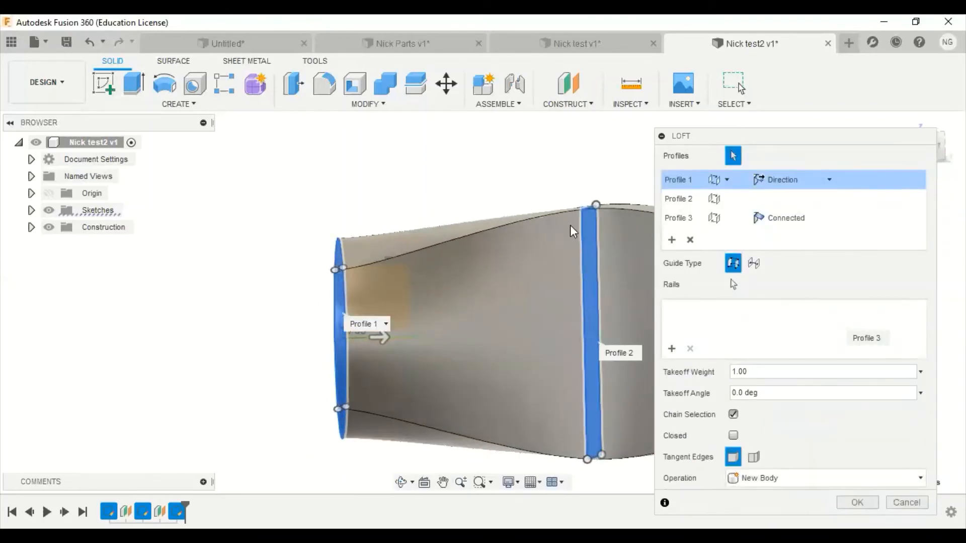
Set the loft's end condition at the small circle to Direction and complete the loft as a new body
middle_drag(570, 225, 430, 222)
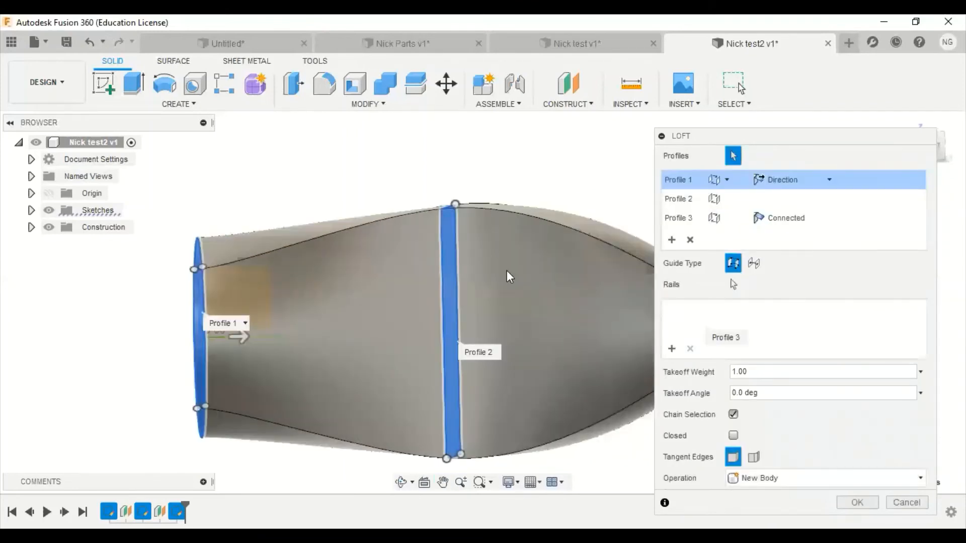
middle_drag(509, 277, 404, 266)
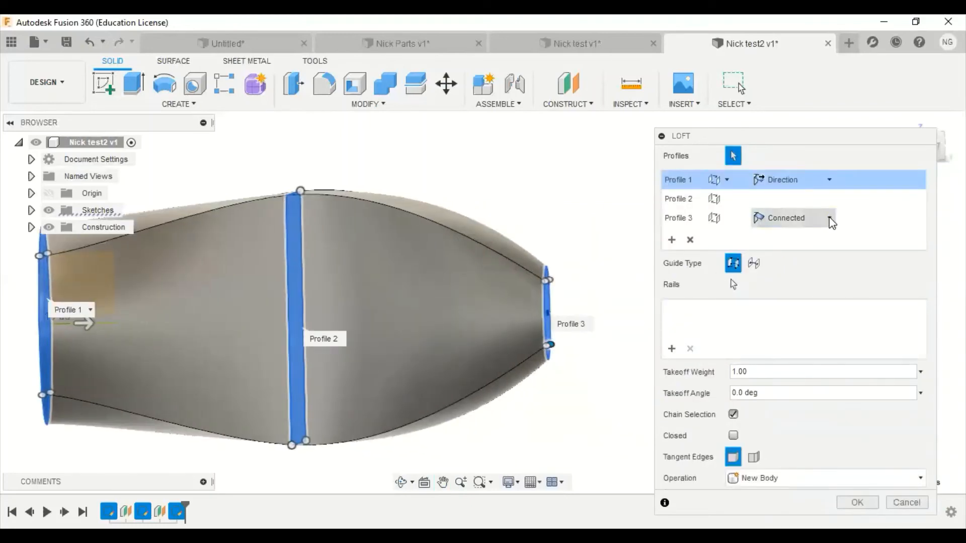
click(814, 218)
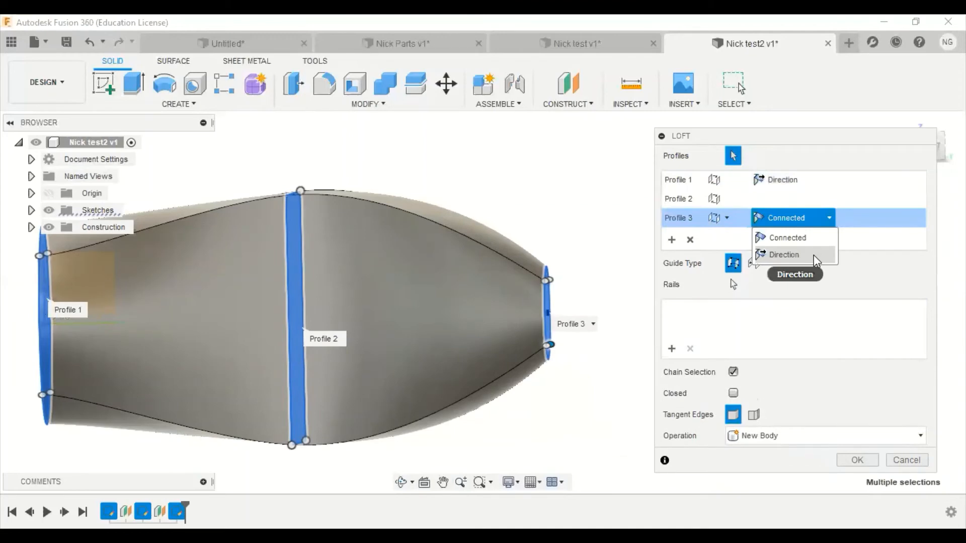
click(814, 254)
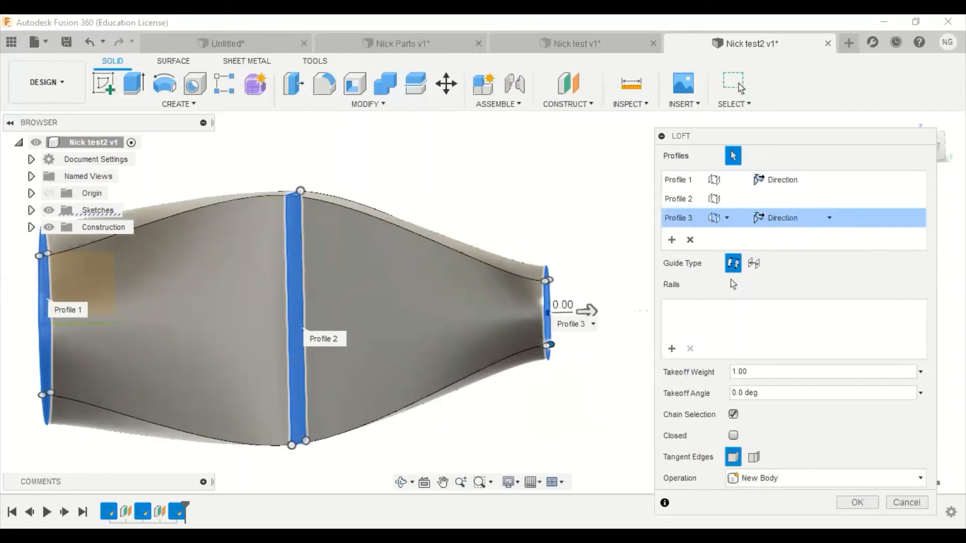
key(Return)
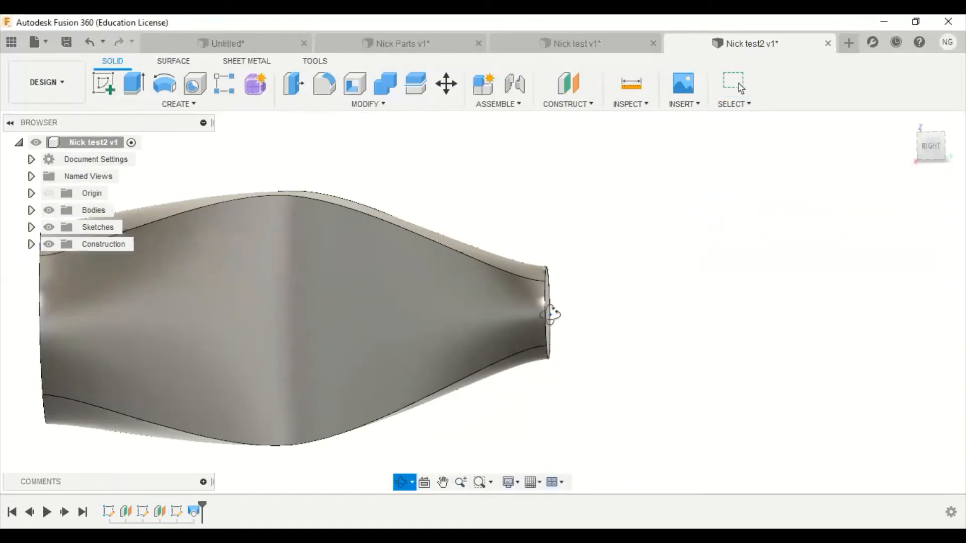
Fillet all edges around the large circular end face of the lofted body with a constant 5 mm radius
shift+middle_drag(550, 313, 594, 285)
middle_drag(602, 285, 601, 310)
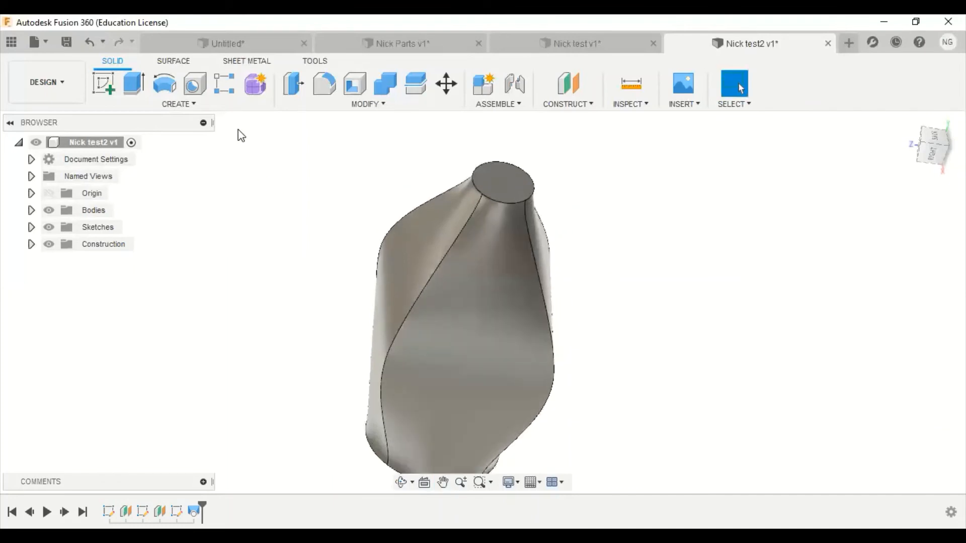
click(330, 85)
shift+middle_drag(506, 294, 415, 191)
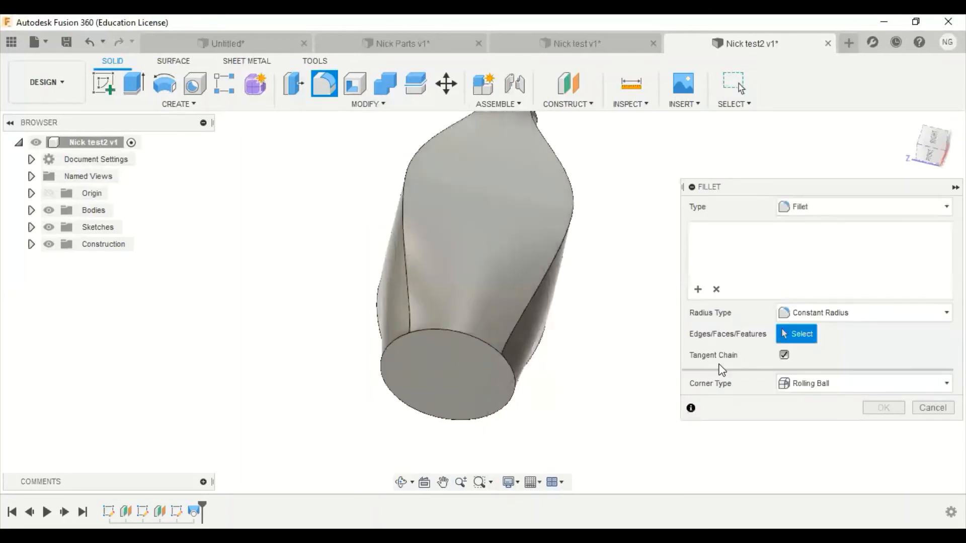
click(460, 331)
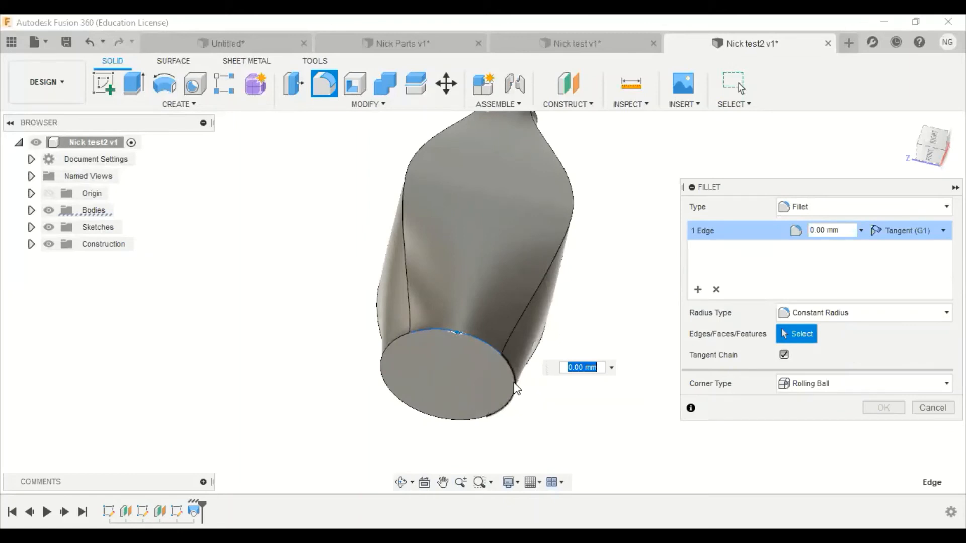
click(516, 387)
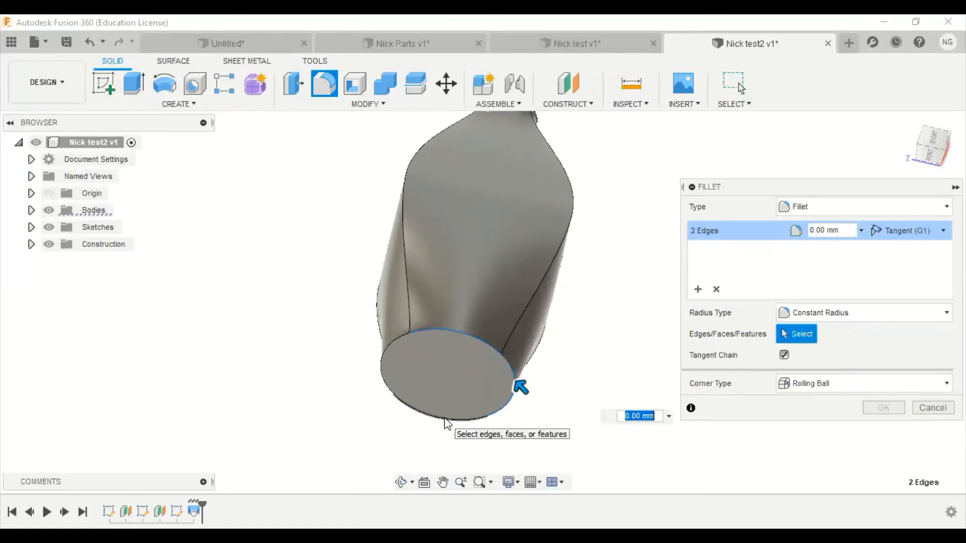
click(445, 420)
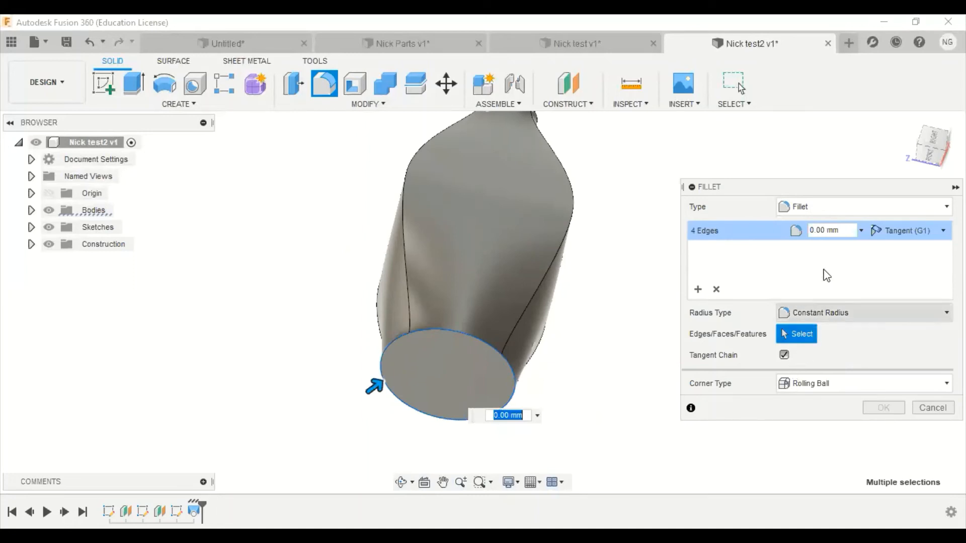
click(846, 232)
text(5)
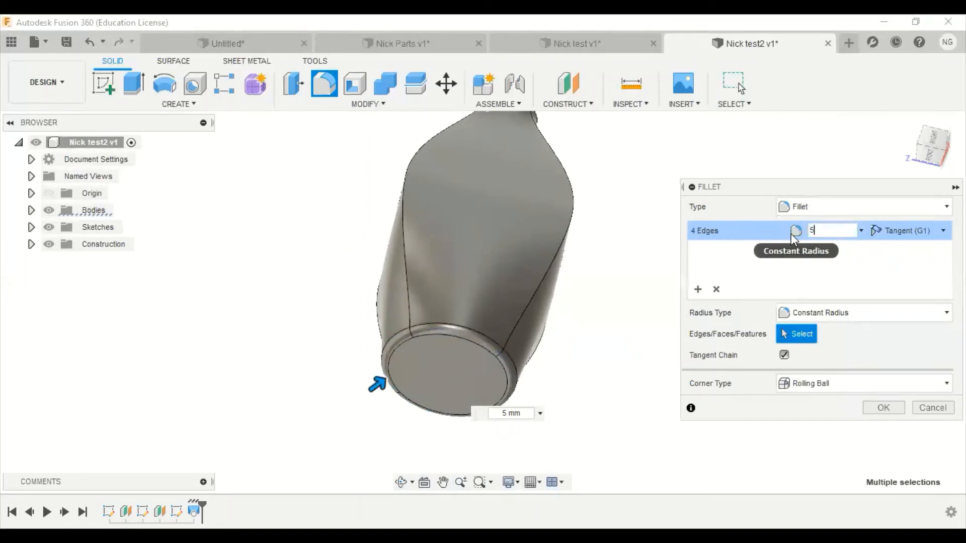
key(Return)
Inspect the inside of the lofted body with a Section Analysis through the XY plane, without keeping the section
shift+middle_drag(490, 273, 560, 302)
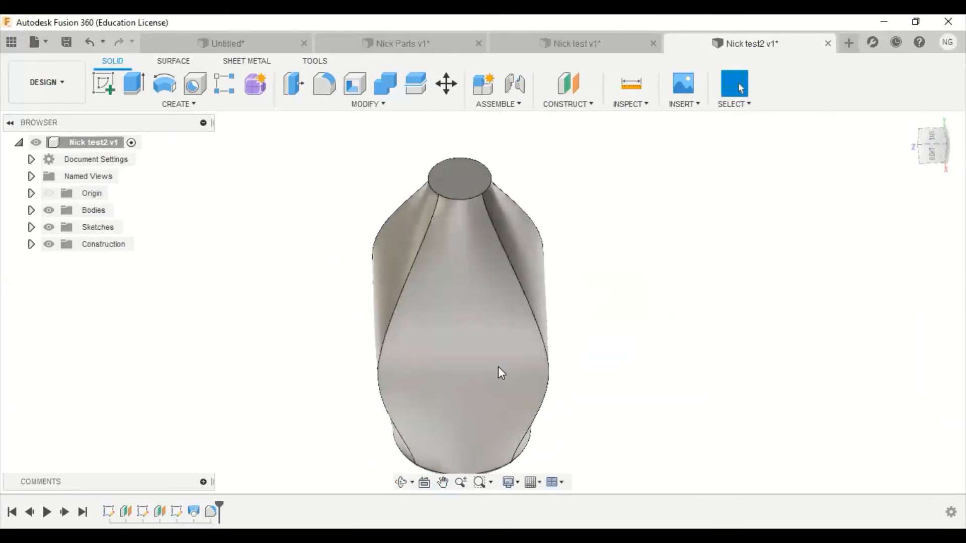
shift+middle_drag(498, 357, 518, 271)
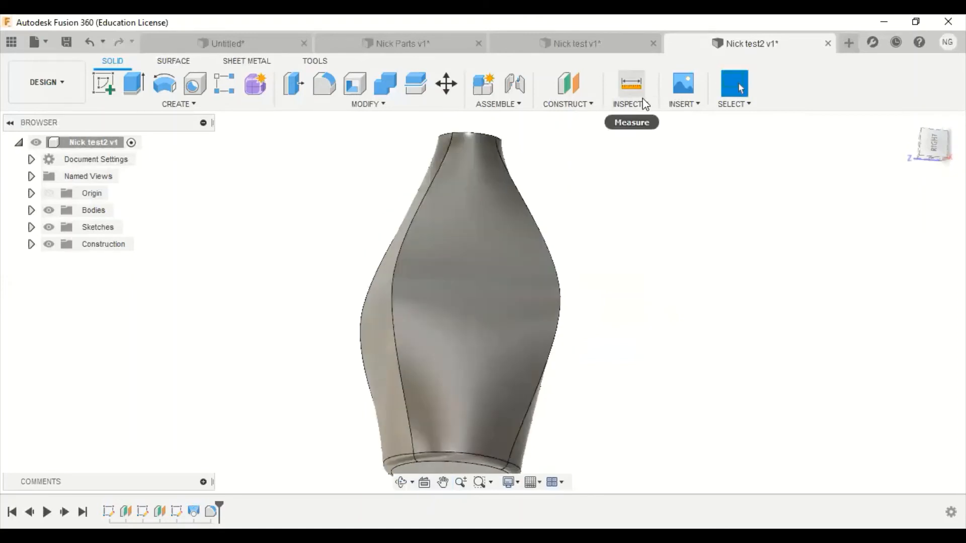
click(646, 105)
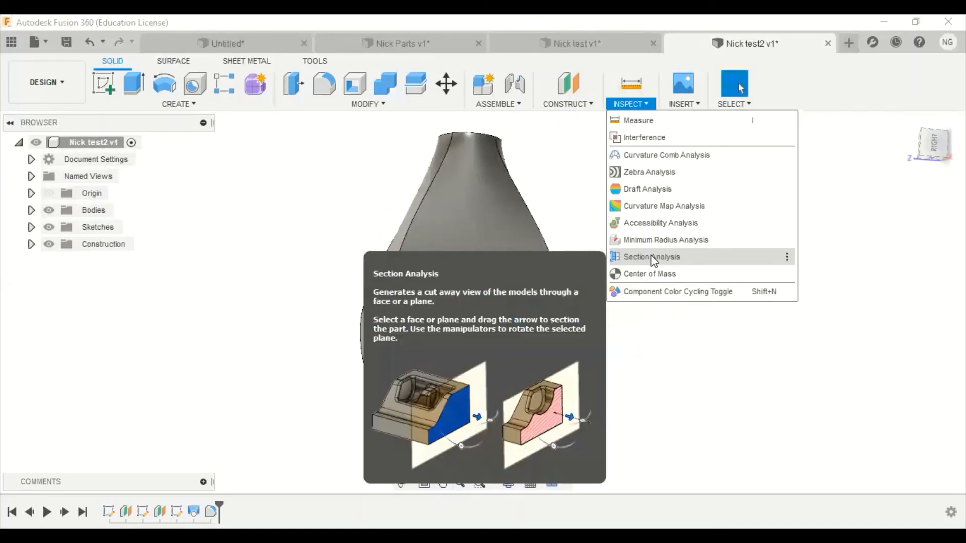
click(652, 257)
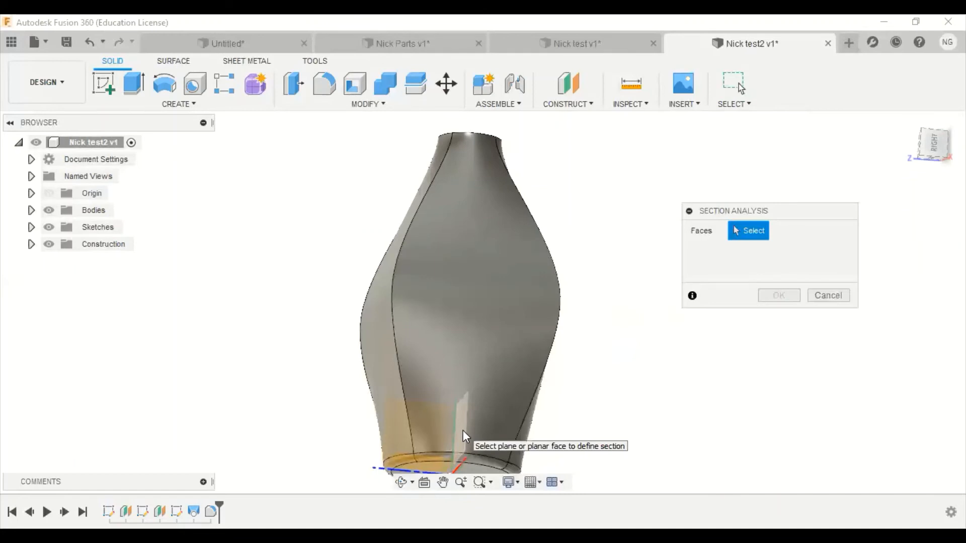
click(463, 430)
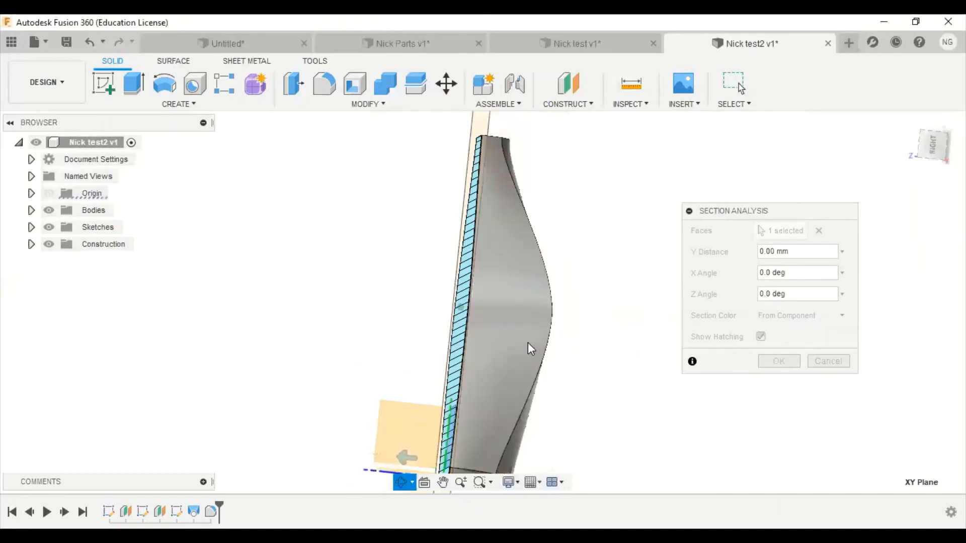
click(829, 362)
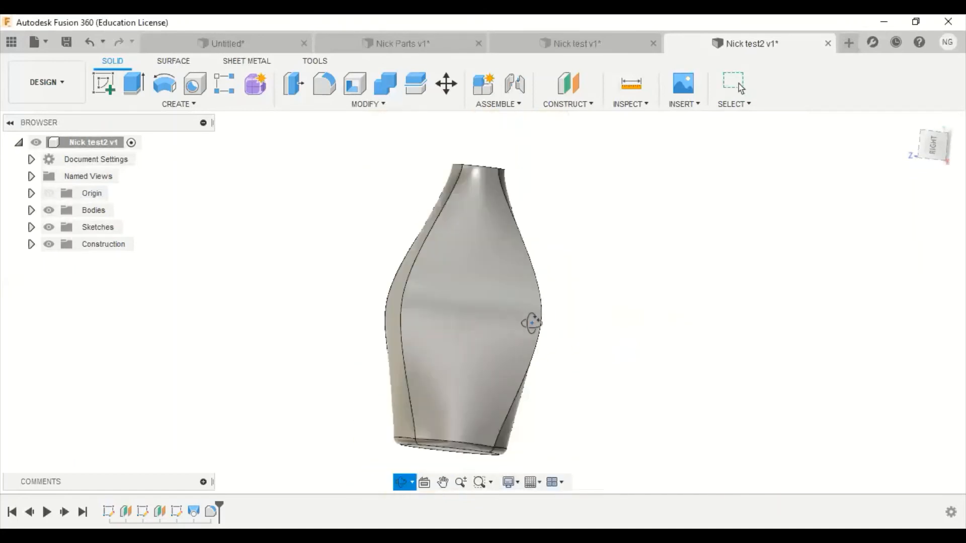
Shell the vase body to an inside thickness of 3 mm, removing the small circular face at its neck
click(198, 105)
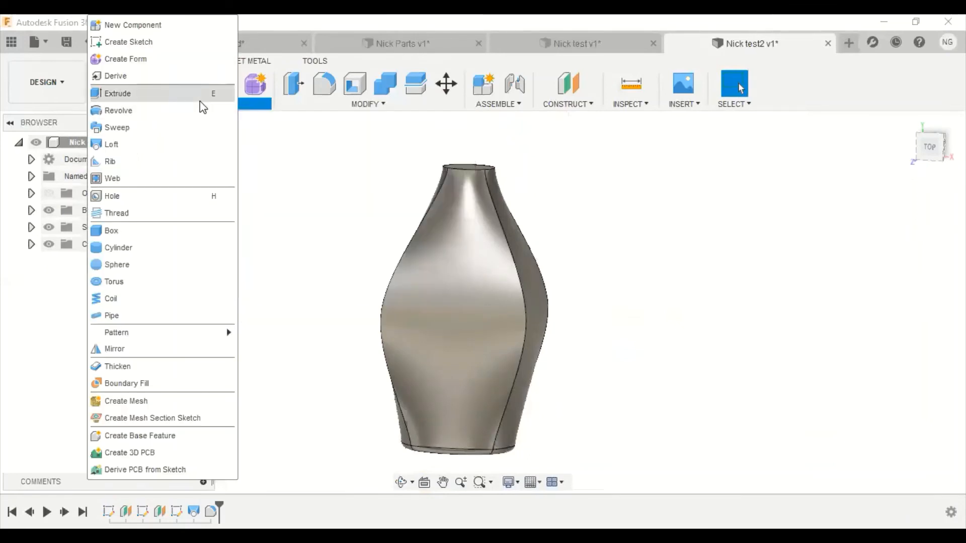
click(383, 104)
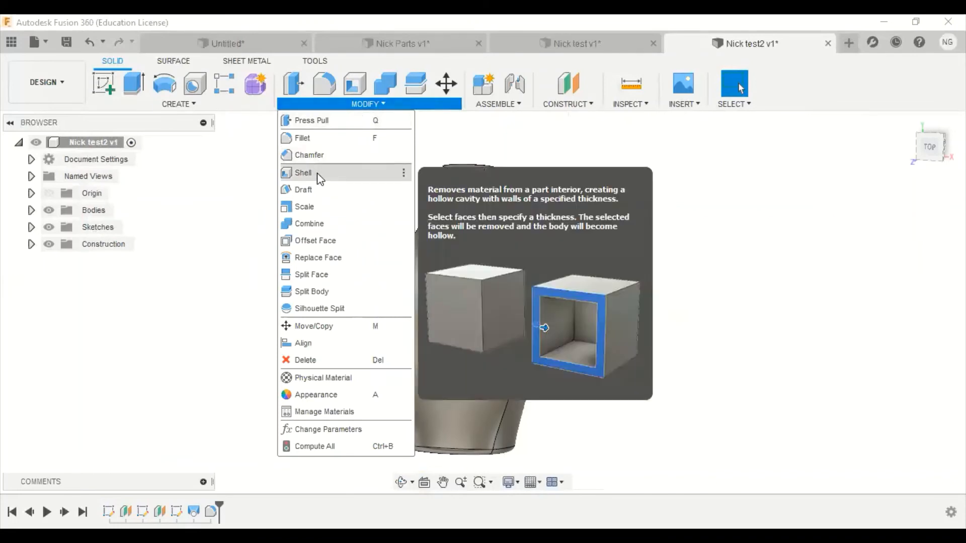
click(319, 173)
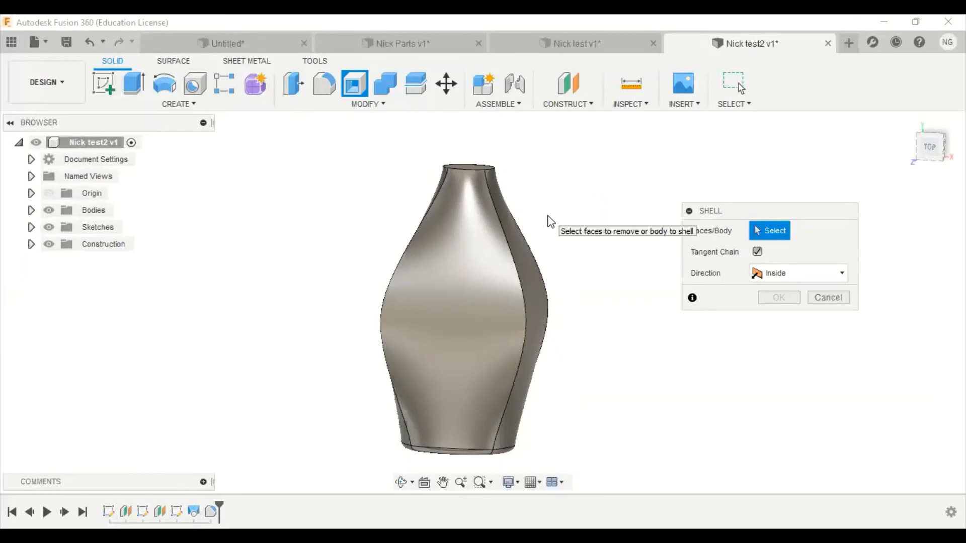
shift+middle_drag(548, 218, 555, 193)
scroll(539, 217, up, 1)
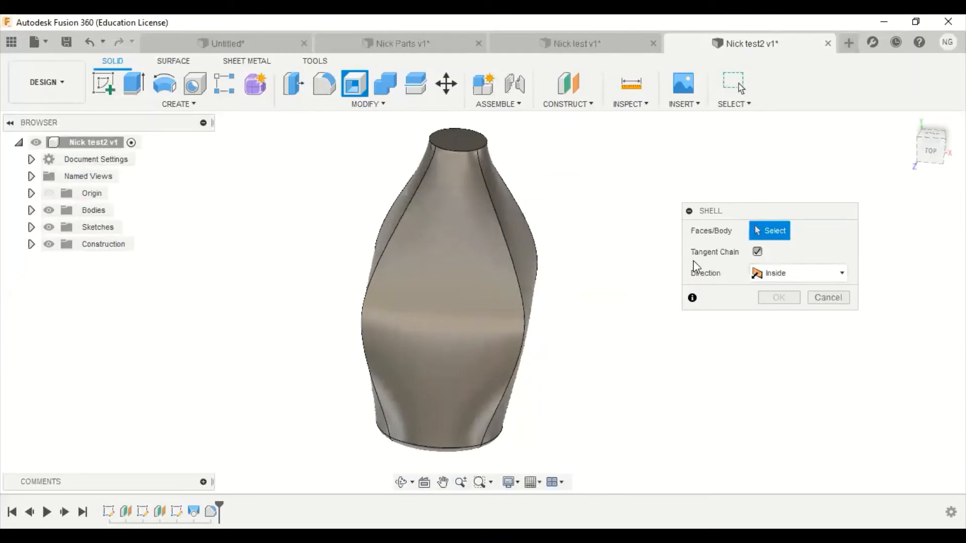
click(461, 140)
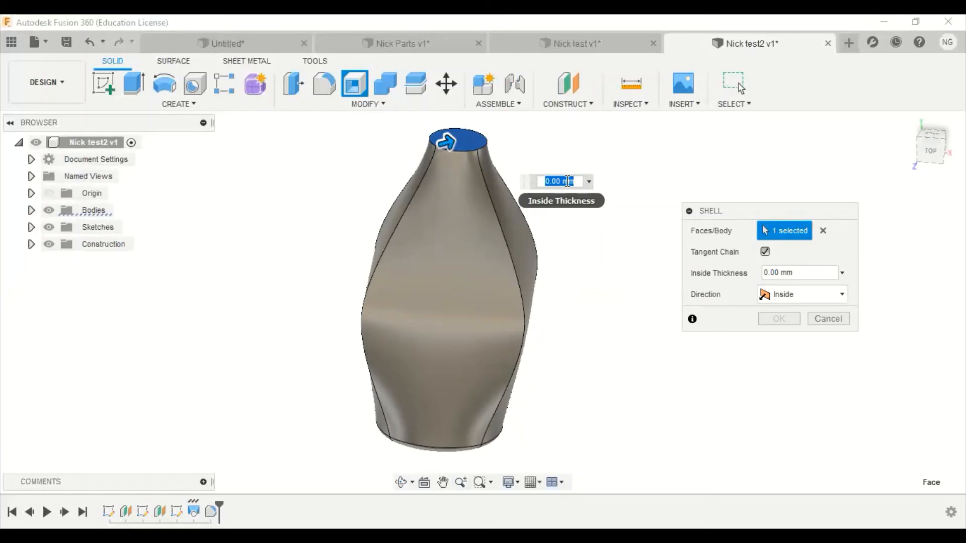
text(3)
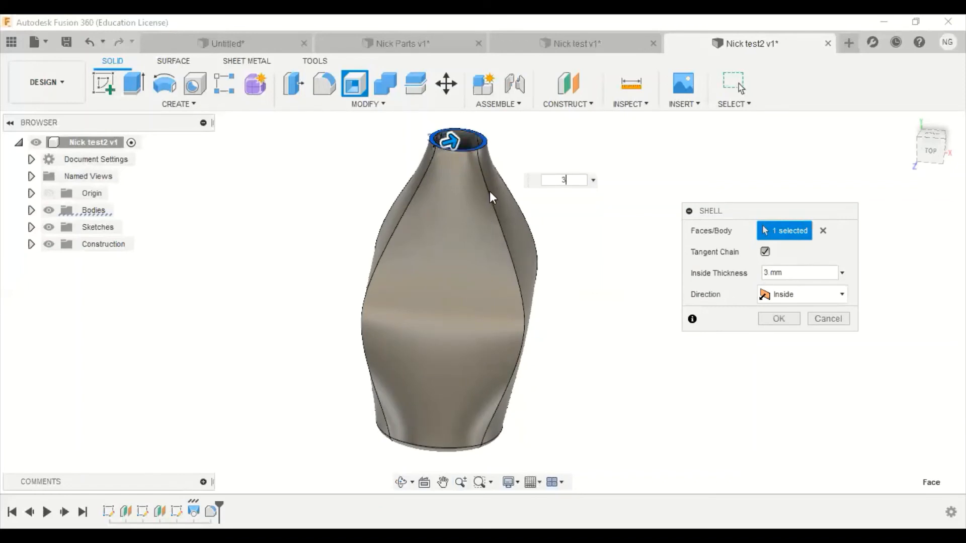
shift+middle_drag(490, 191, 504, 236)
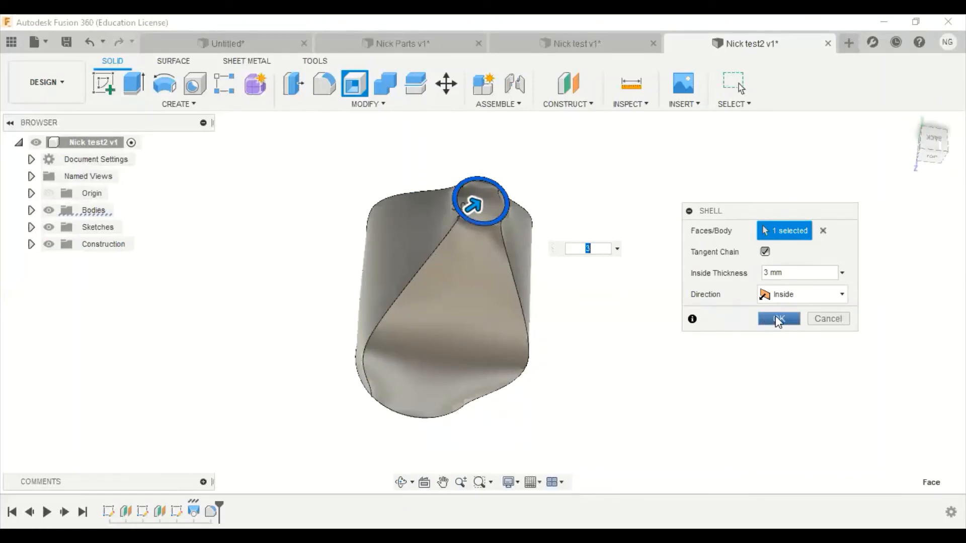
click(778, 320)
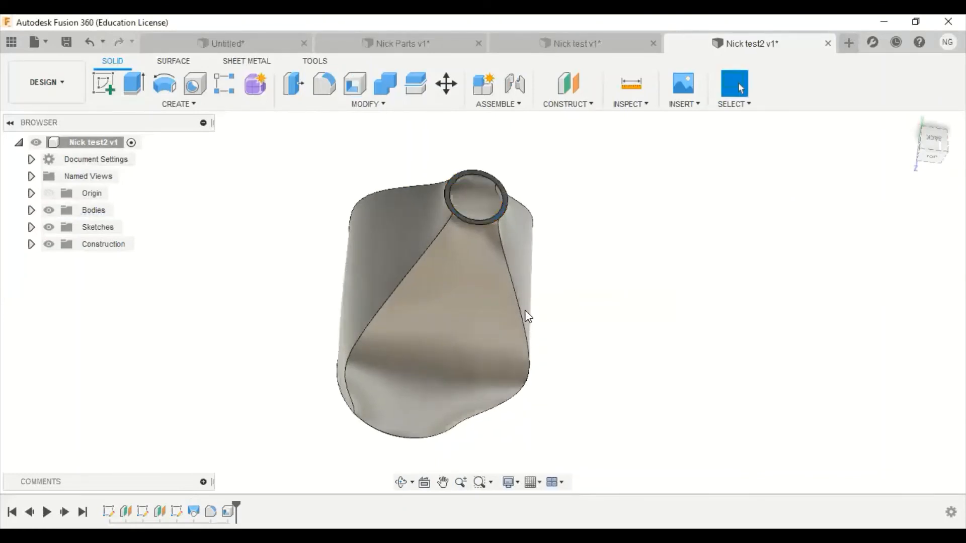
Create a Section Analysis of the shelled vase through the XY plane at 0 mm distance, with hatching shown
shift+middle_drag(524, 317, 567, 317)
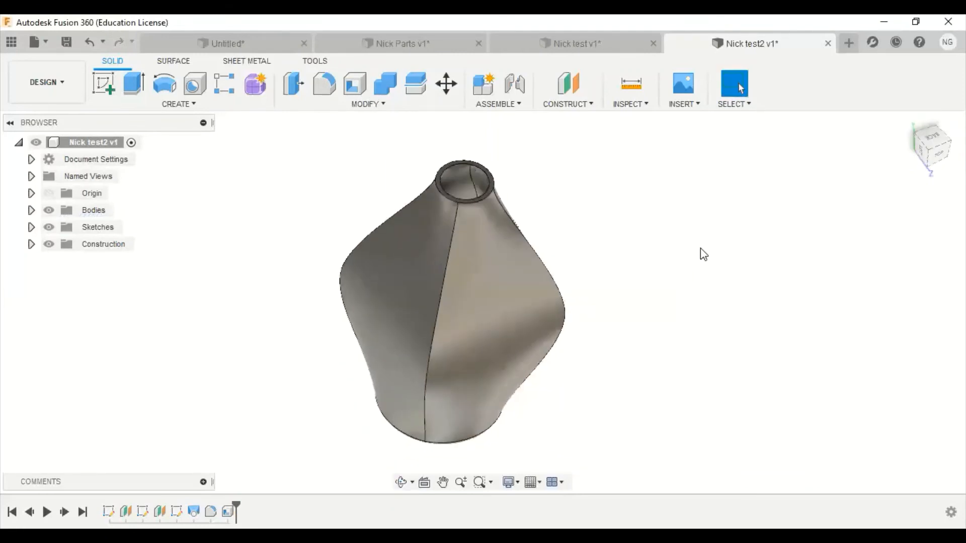
click(649, 104)
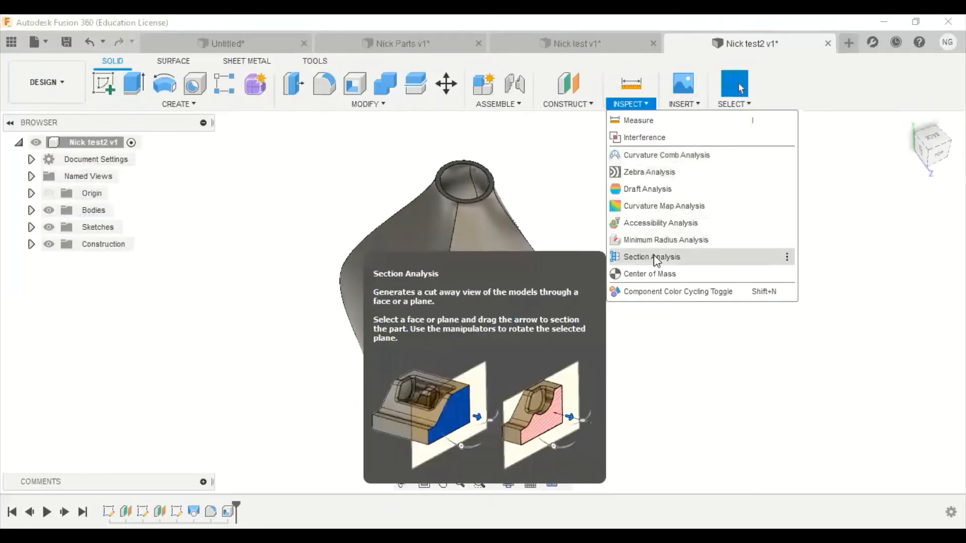
click(656, 256)
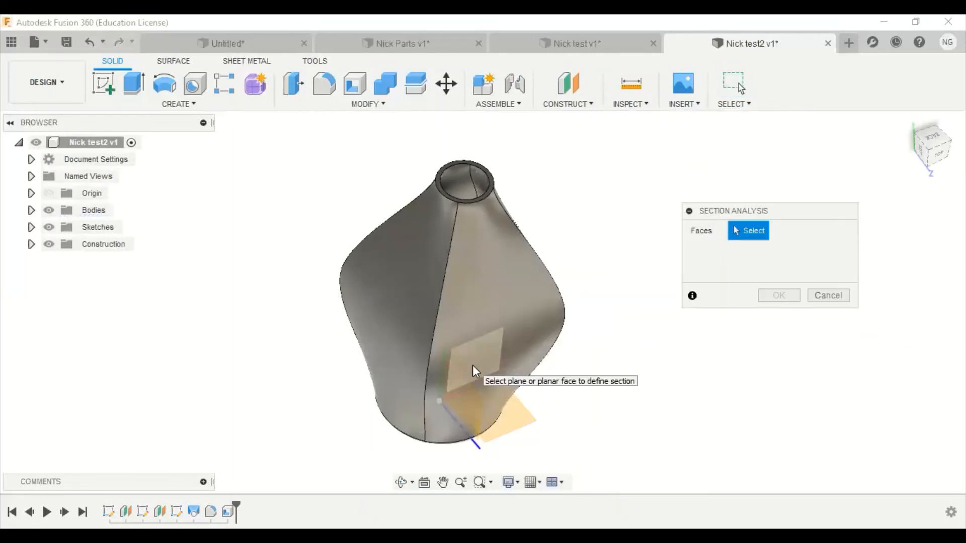
click(473, 366)
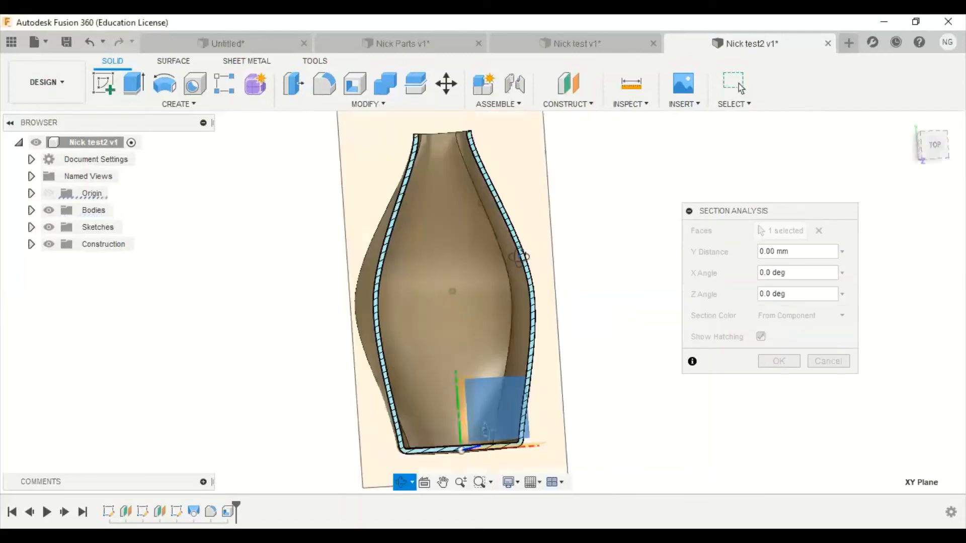
shift+middle_drag(515, 269, 544, 273)
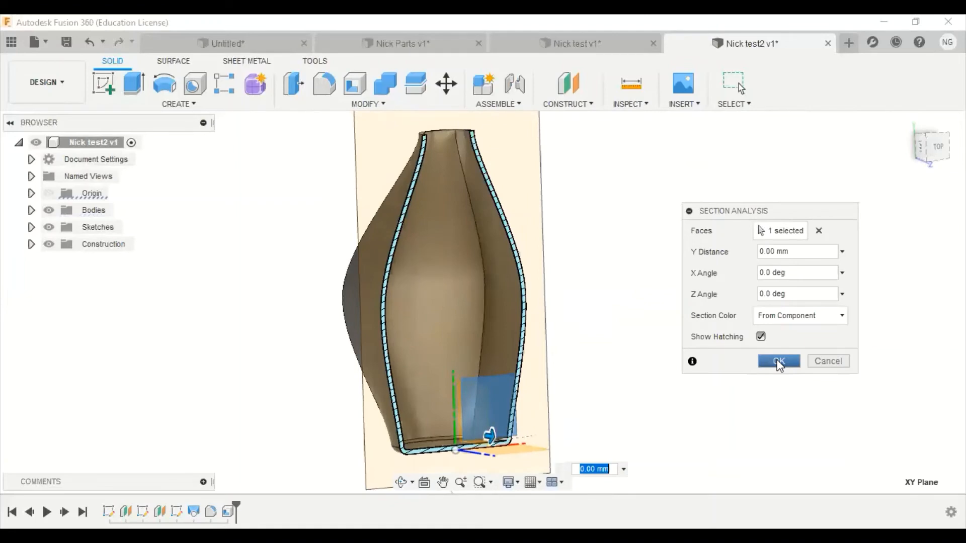
click(778, 362)
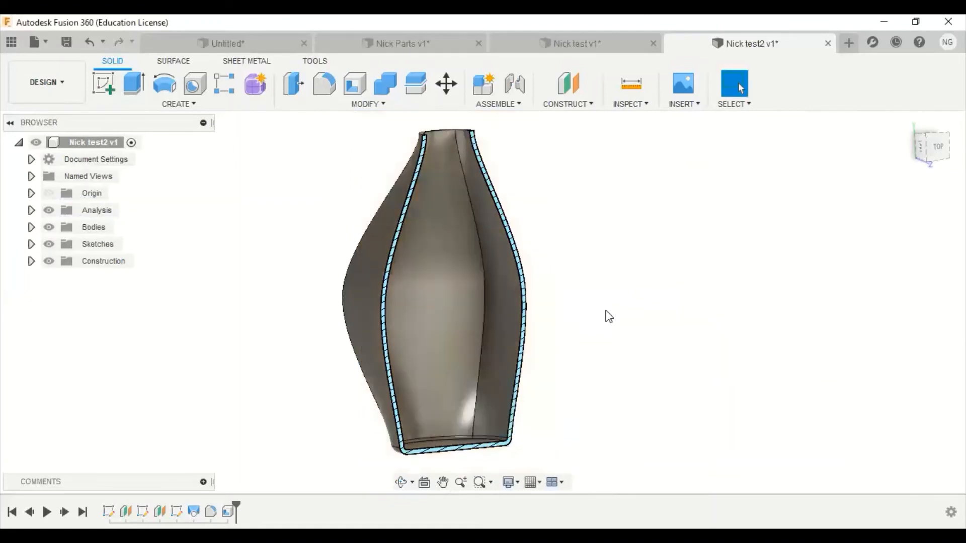
Create another Section Analysis from the XY plane with a Y distance of 280 mm, so the cut lies outside the vase
click(648, 105)
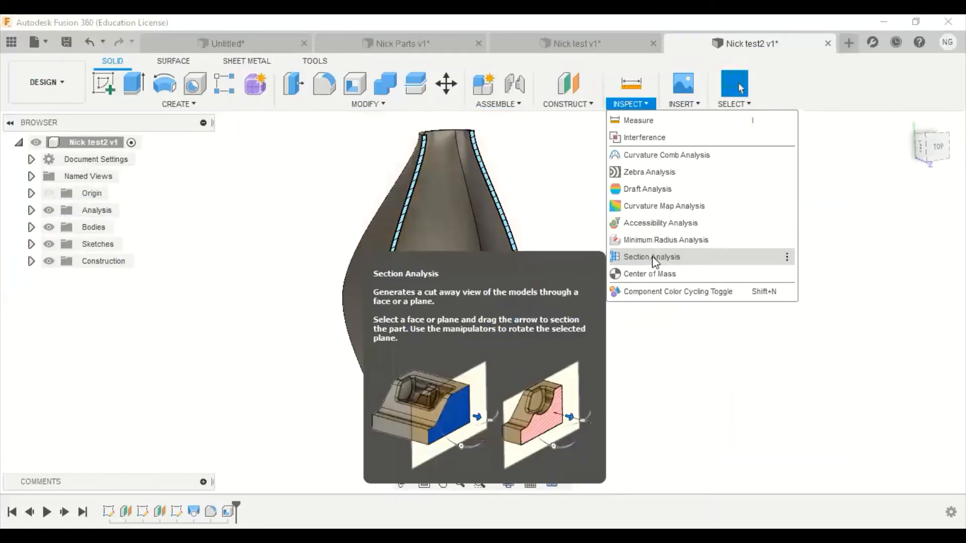
click(653, 257)
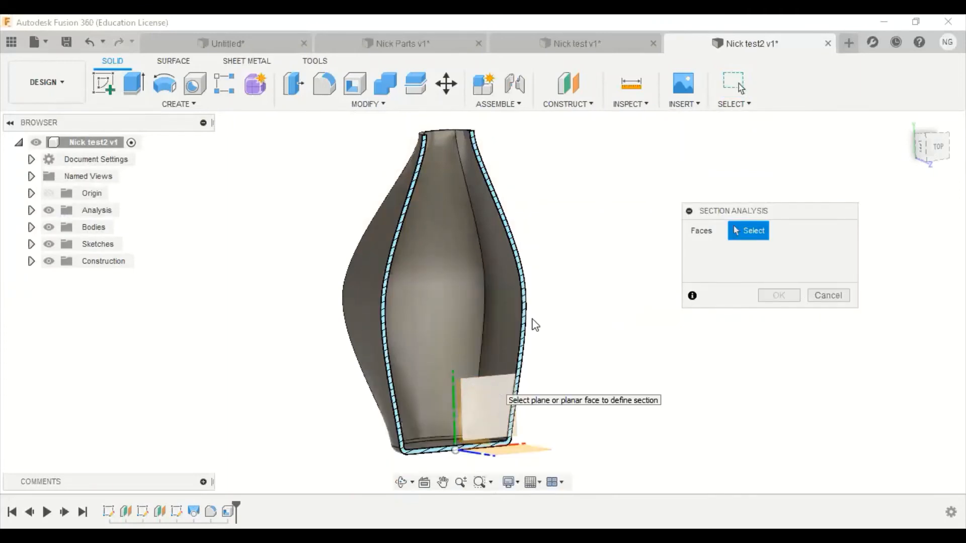
click(486, 410)
text(280)
key(Return)
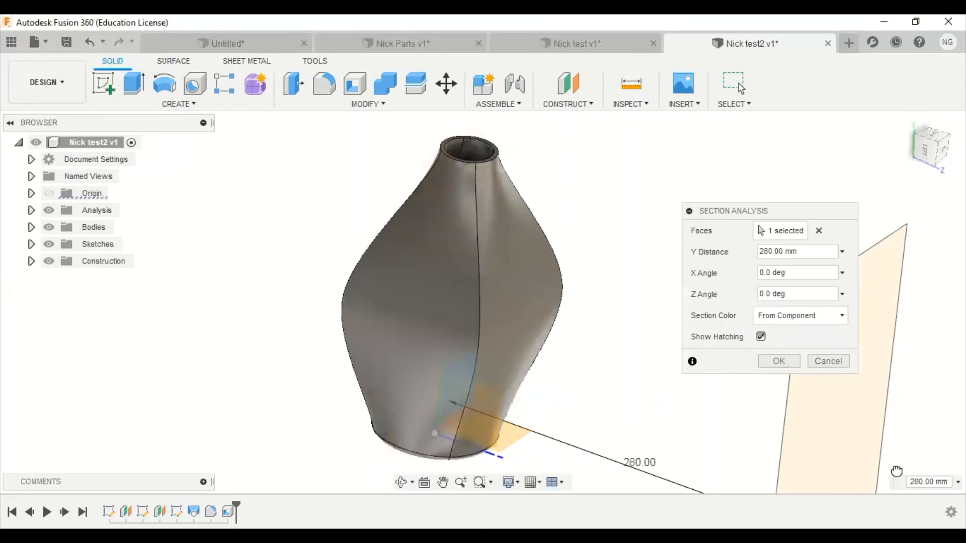
click(779, 362)
shift+middle_drag(594, 312, 591, 281)
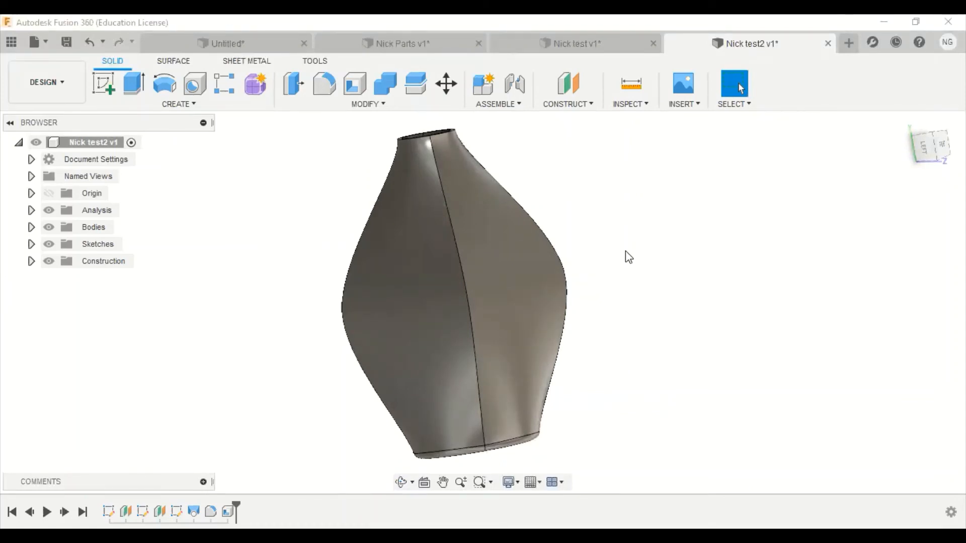
Delete the vase body together with its dependent loft, fillet and shell features
scroll(627, 256, down, 2)
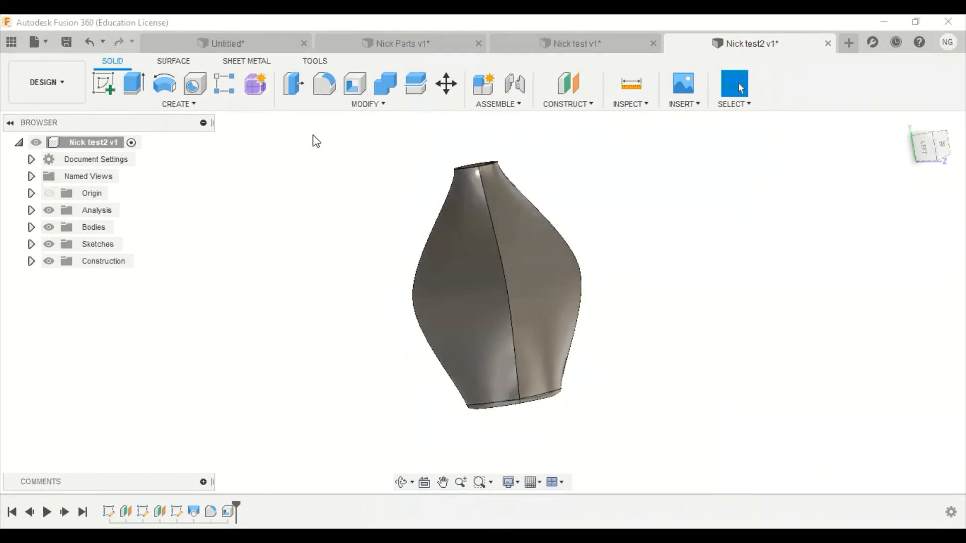
drag(313, 135, 661, 415)
key(Delete)
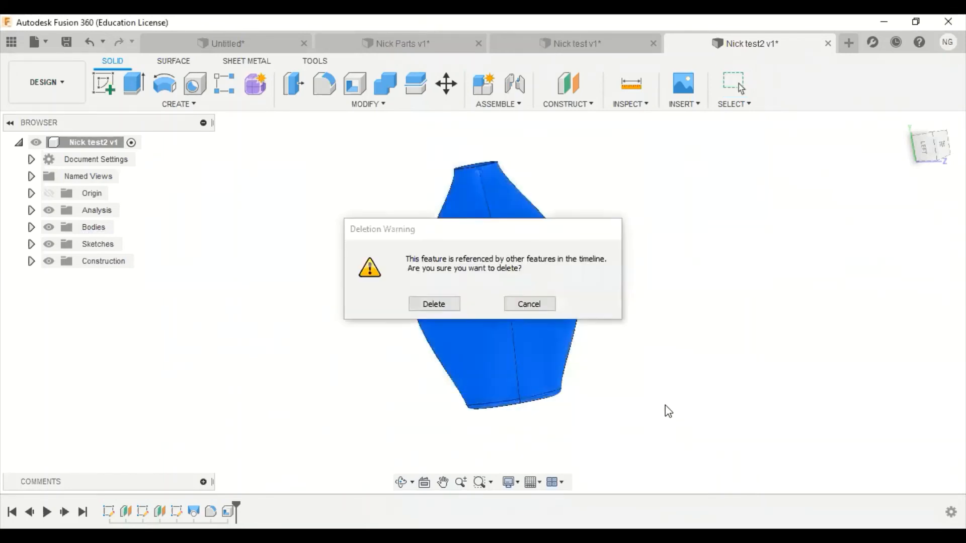
click(434, 304)
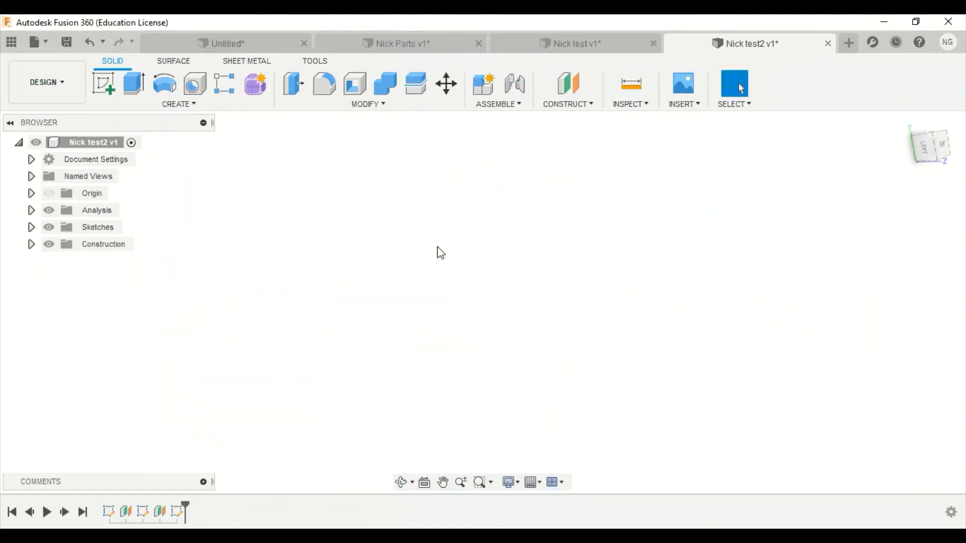
Start a new sketch on the XZ plane, facing the front view
click(104, 85)
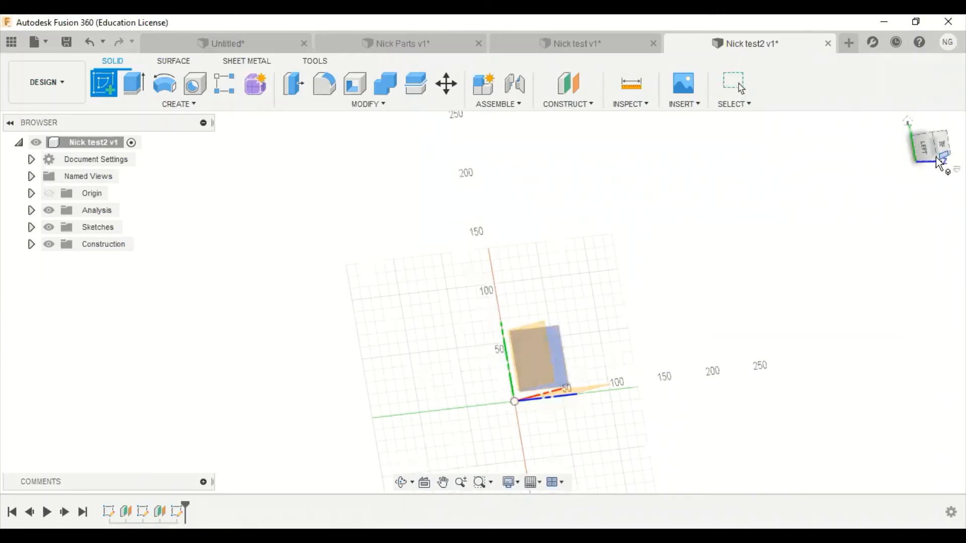
mouse_move(934, 146)
mouse_down()
mouse_move(916, 130)
mouse_move(935, 159)
mouse_up()
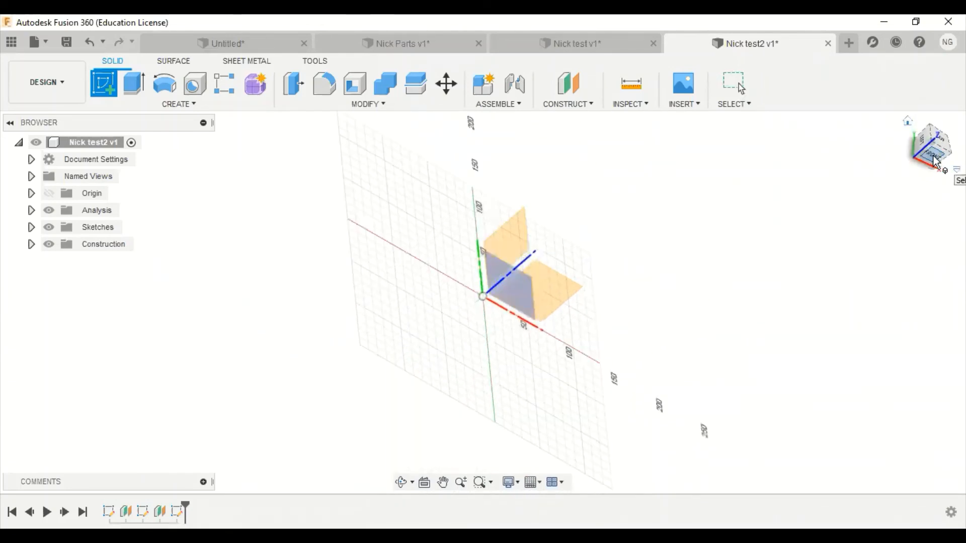
click(934, 159)
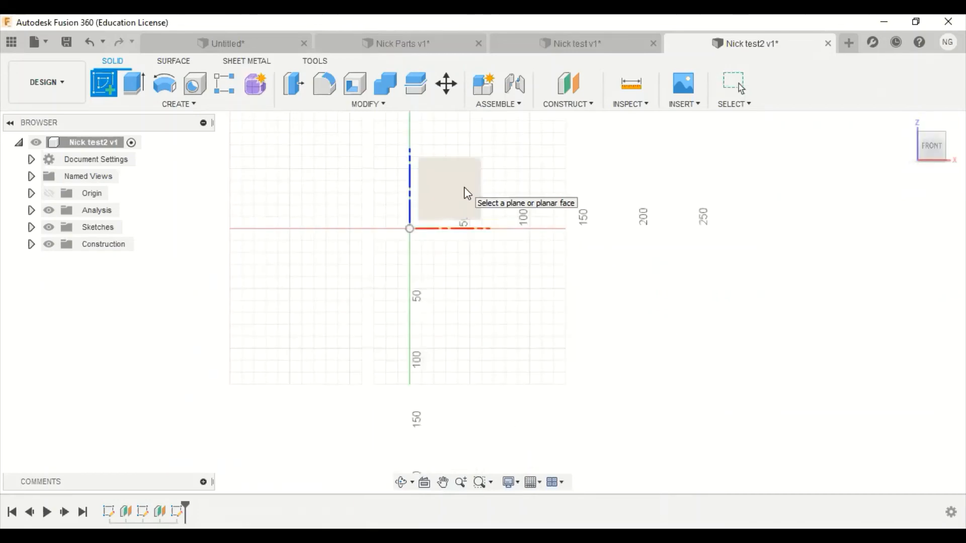
click(473, 195)
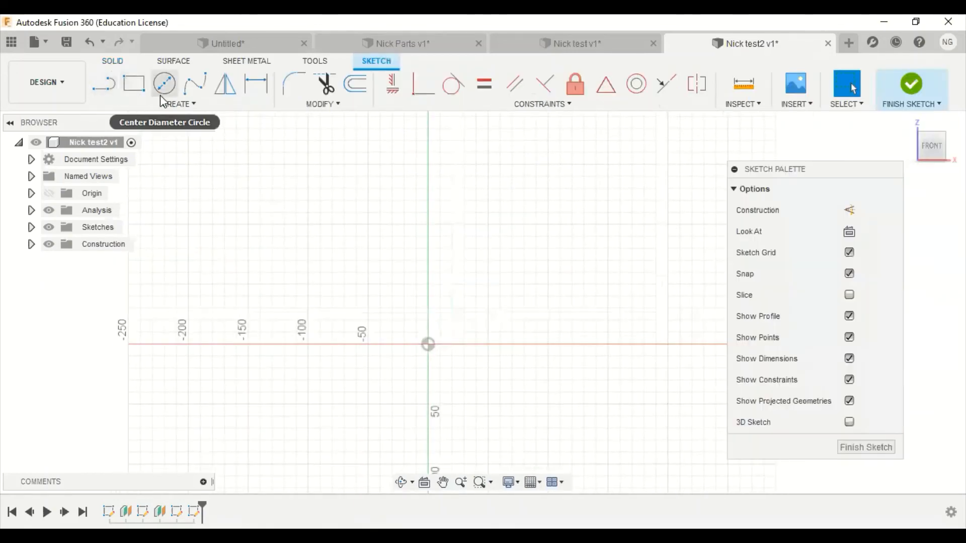
Sketch an open, wave-shaped fit point spline through five points, about 410 mm wide and spanning the vertical axis, and finish the sketch
click(195, 84)
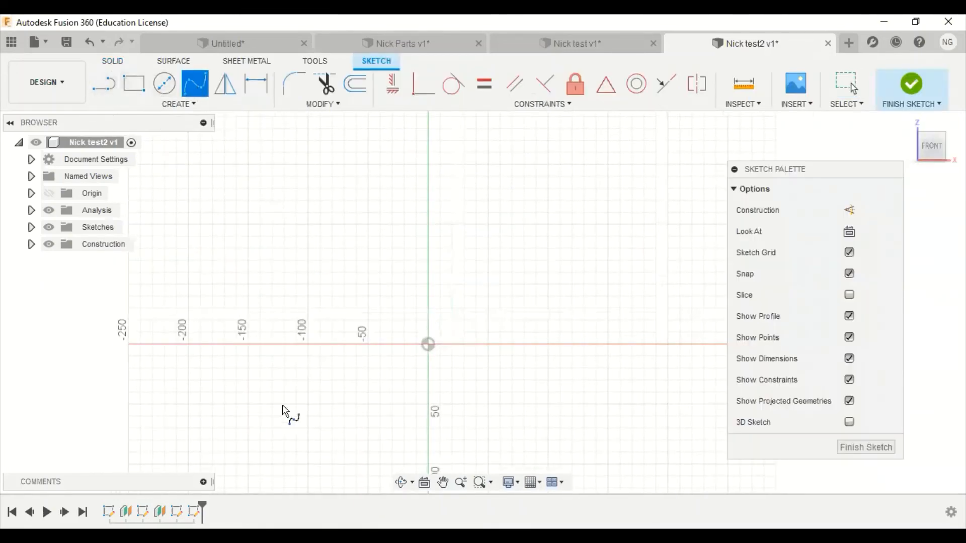
click(224, 368)
click(368, 296)
click(523, 368)
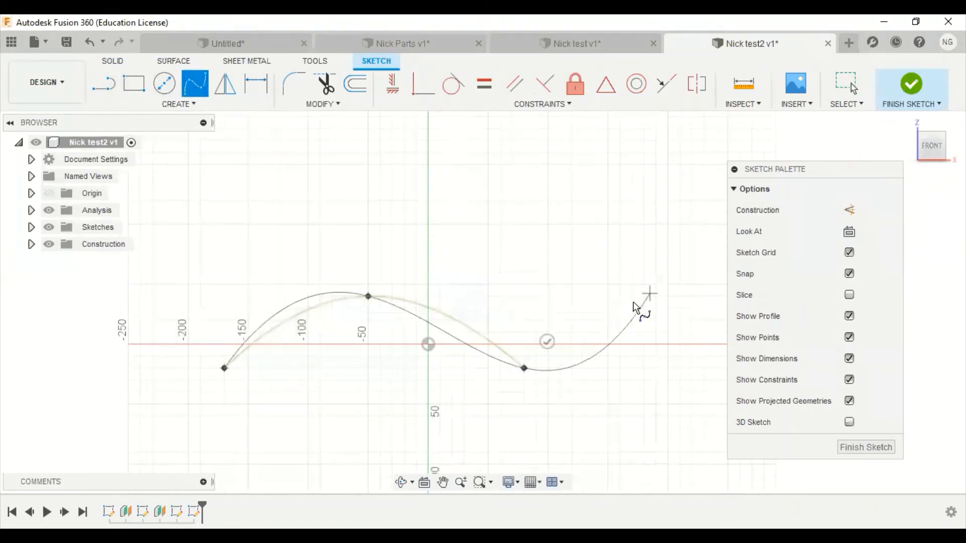
click(632, 297)
double_click(712, 303)
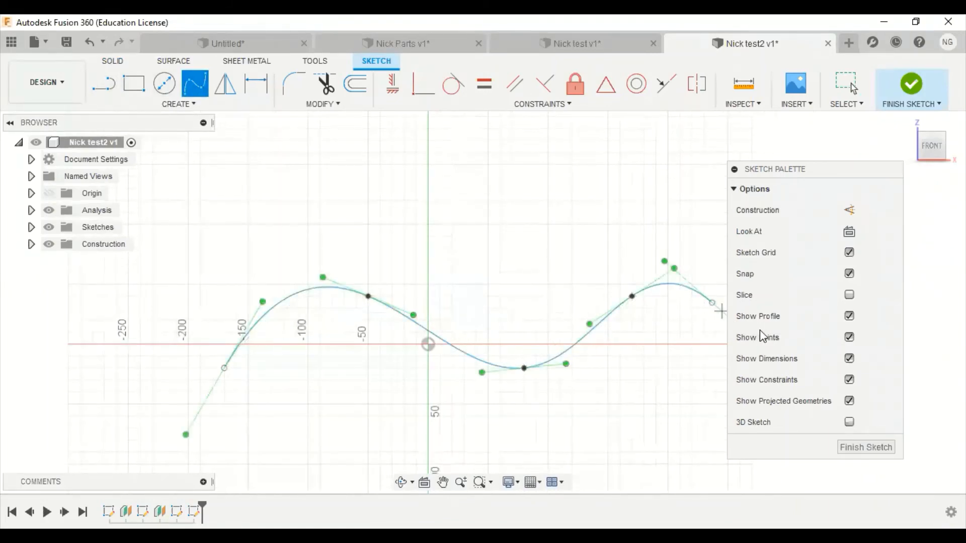
key(Escape)
scroll(567, 330, down, 1)
click(536, 224)
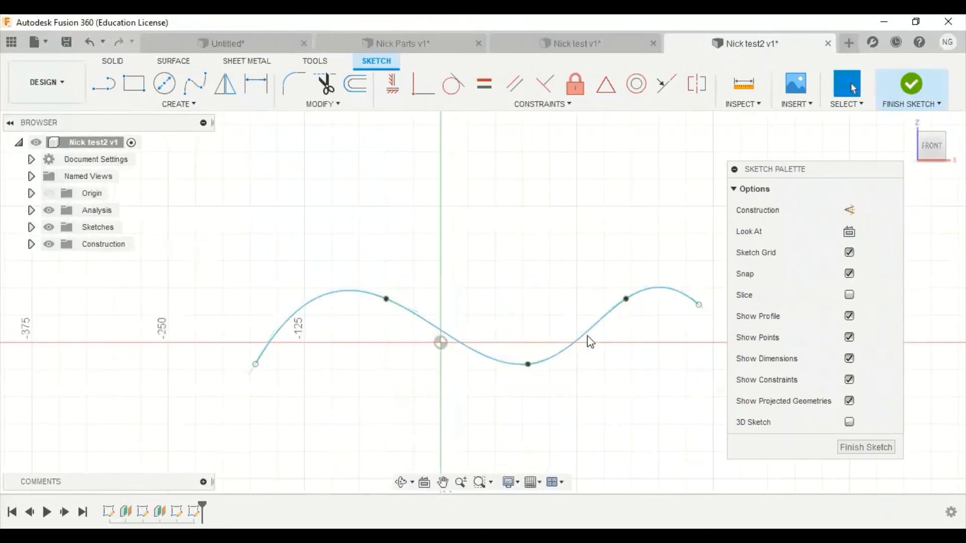
middle_drag(602, 321, 553, 308)
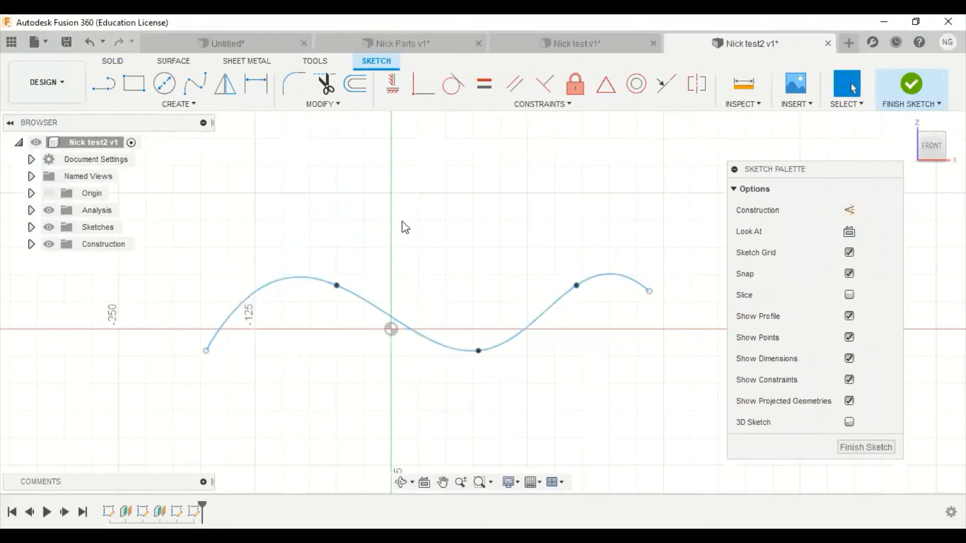
click(910, 86)
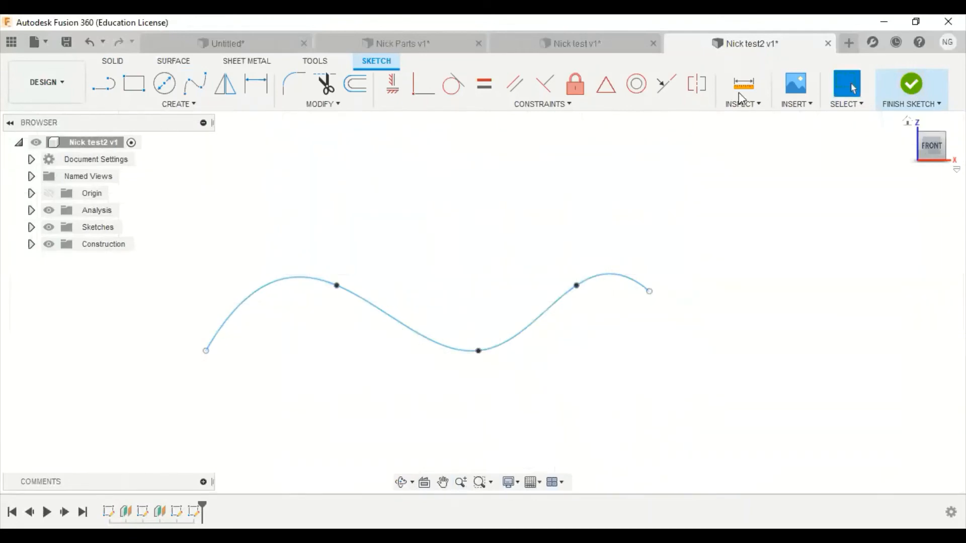
click(197, 107)
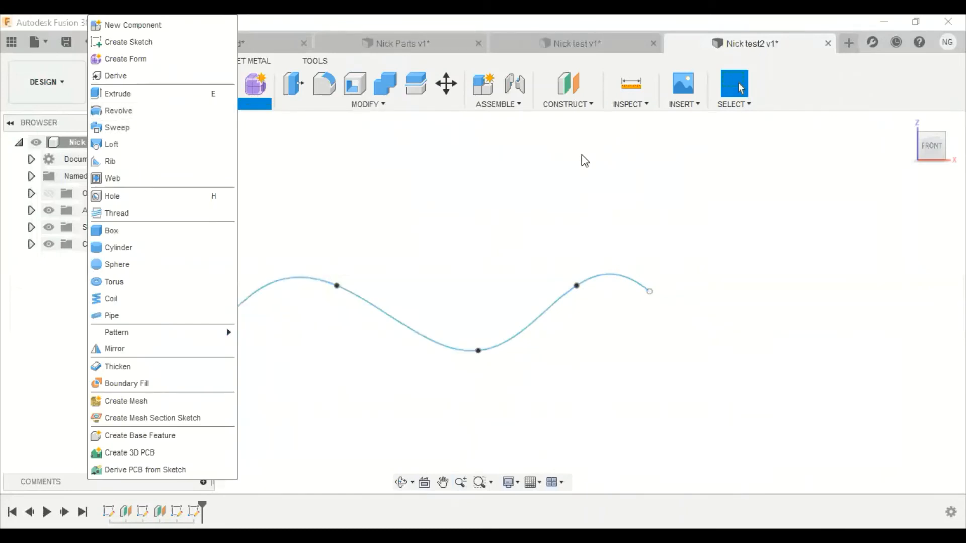
click(581, 155)
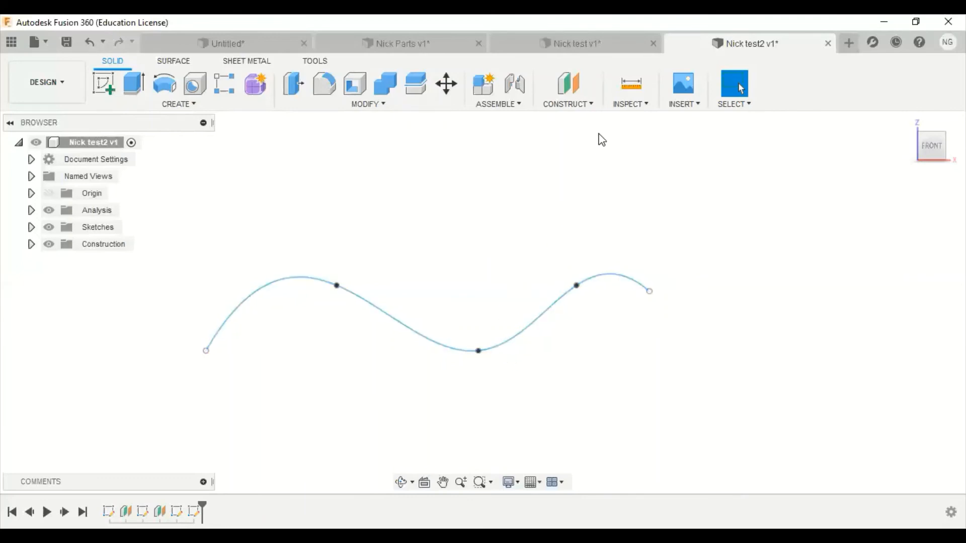
Construct a plane along the spline path at its far end, with a proportional distance of 1
click(592, 104)
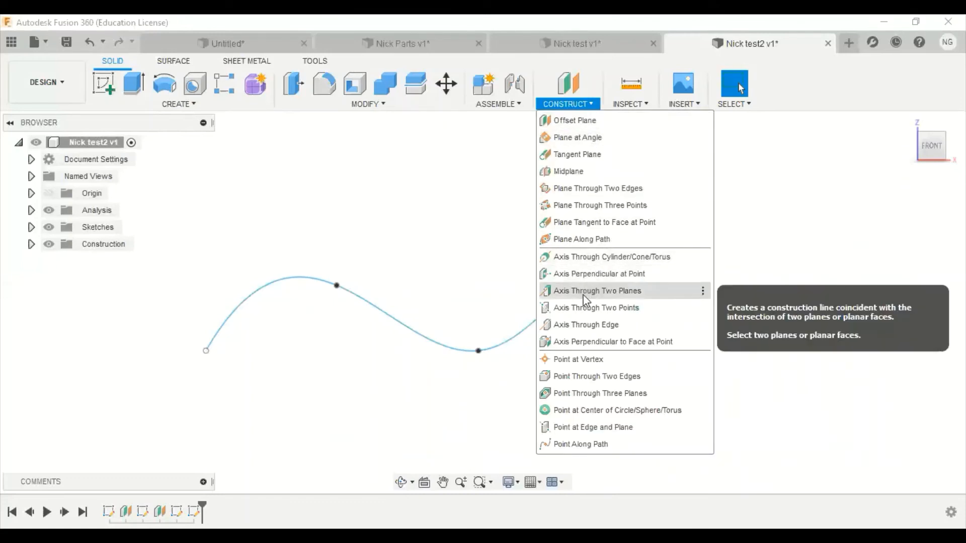
click(584, 240)
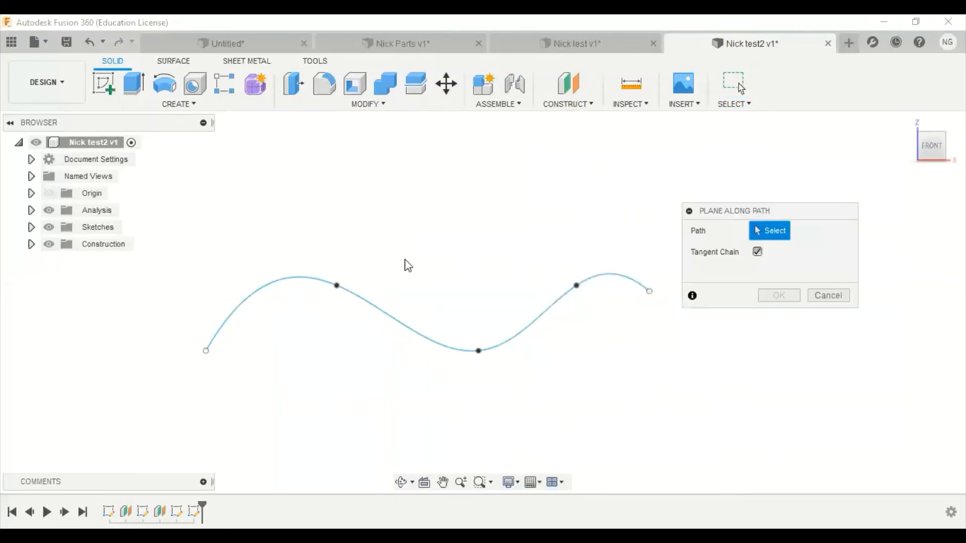
click(385, 319)
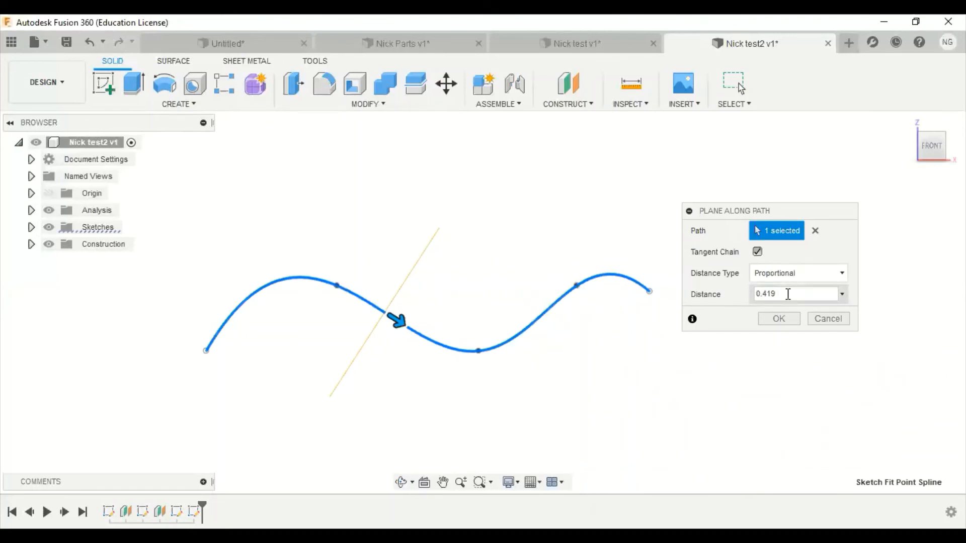
drag(788, 294, 745, 299)
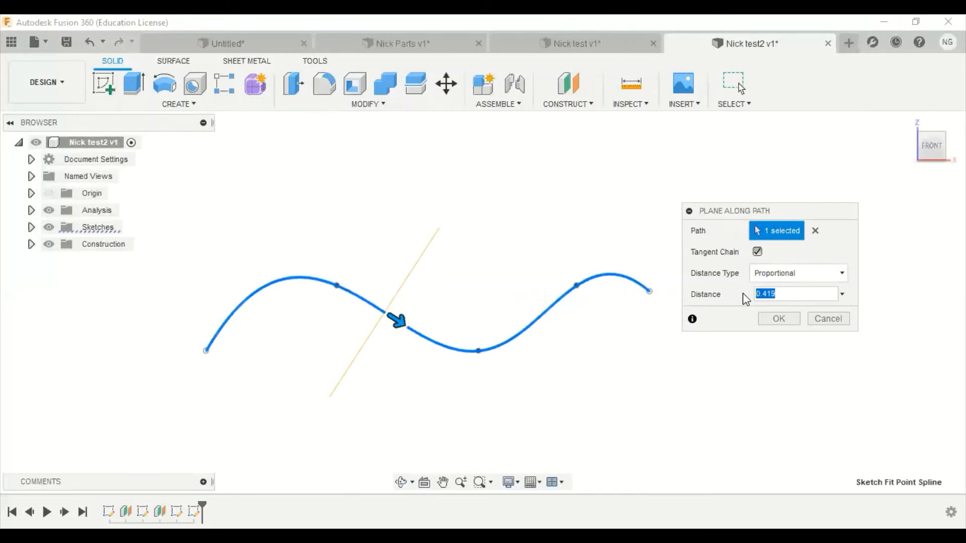
text(0)
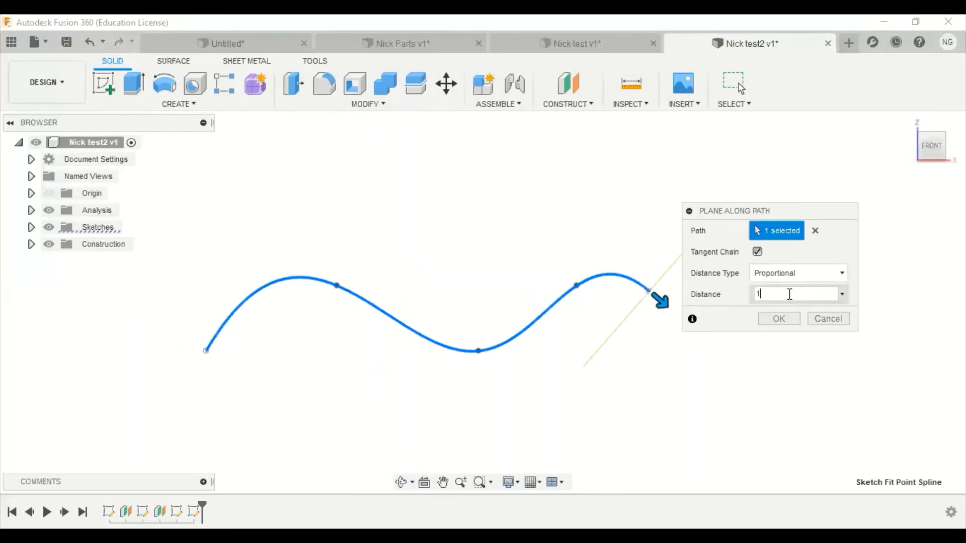
click(779, 323)
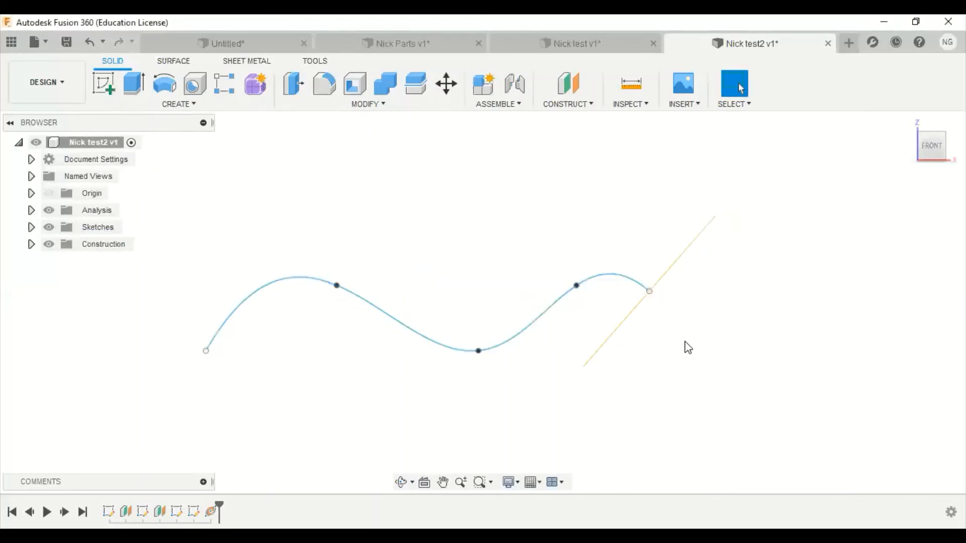
Sketch a circle about 51 mm in diameter on the new plane, centred on the spline's endpoint, and finish the sketch
shift+middle_drag(686, 346, 643, 369)
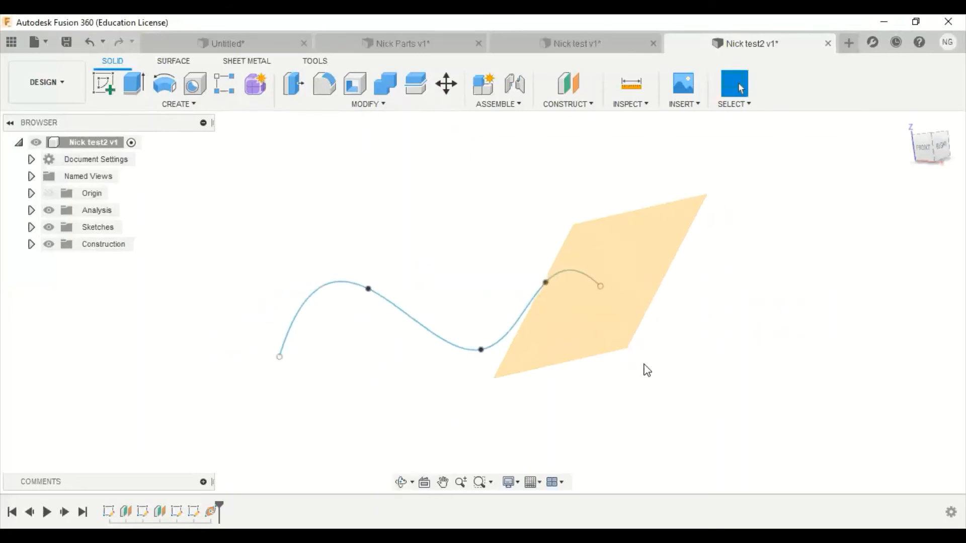
click(104, 83)
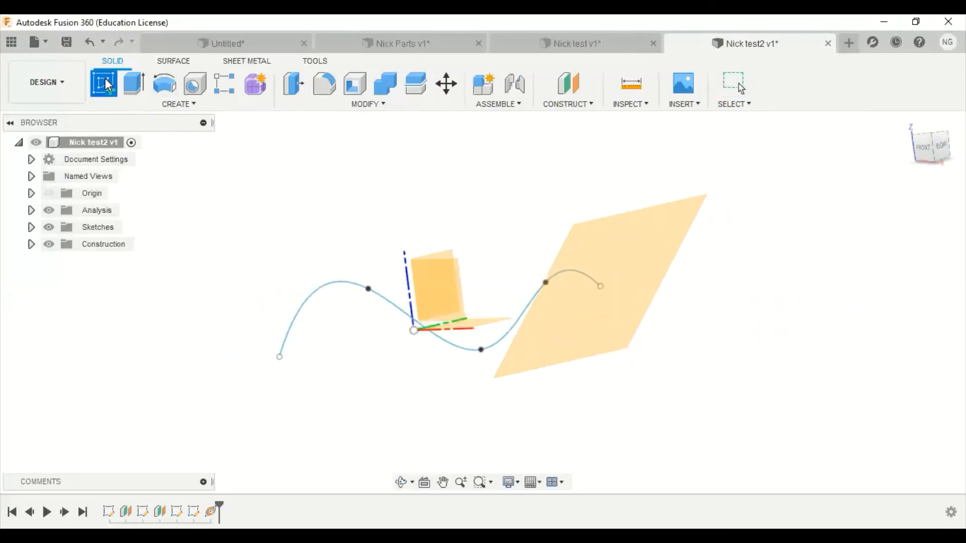
click(638, 247)
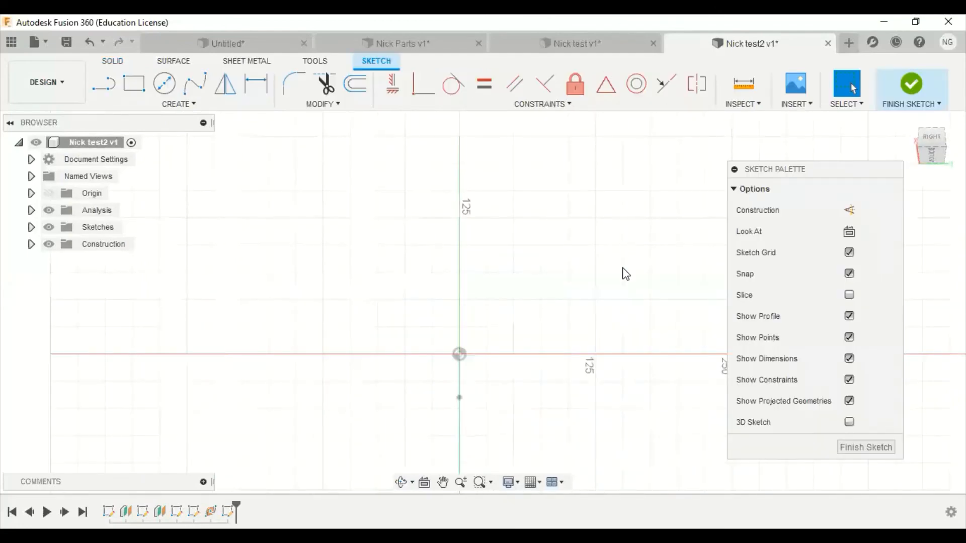
click(164, 83)
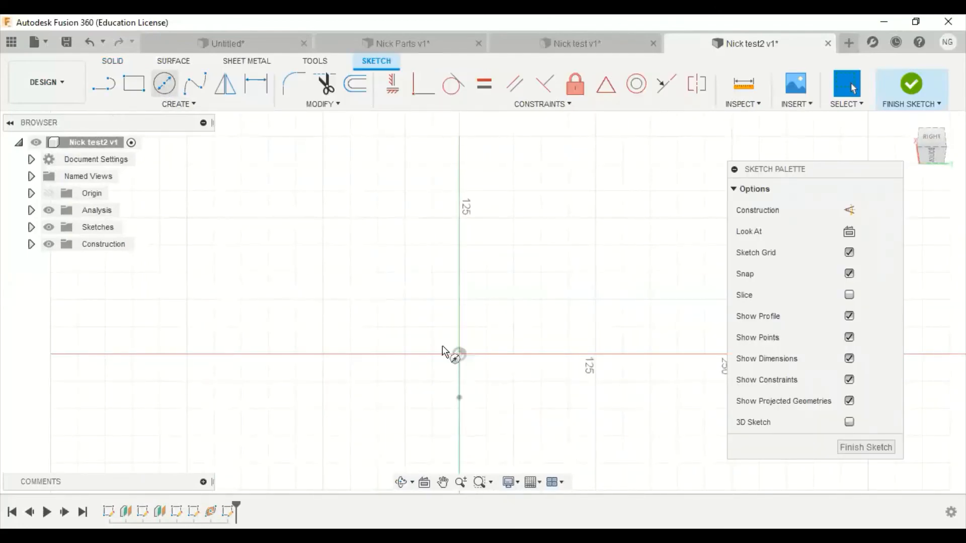
click(462, 369)
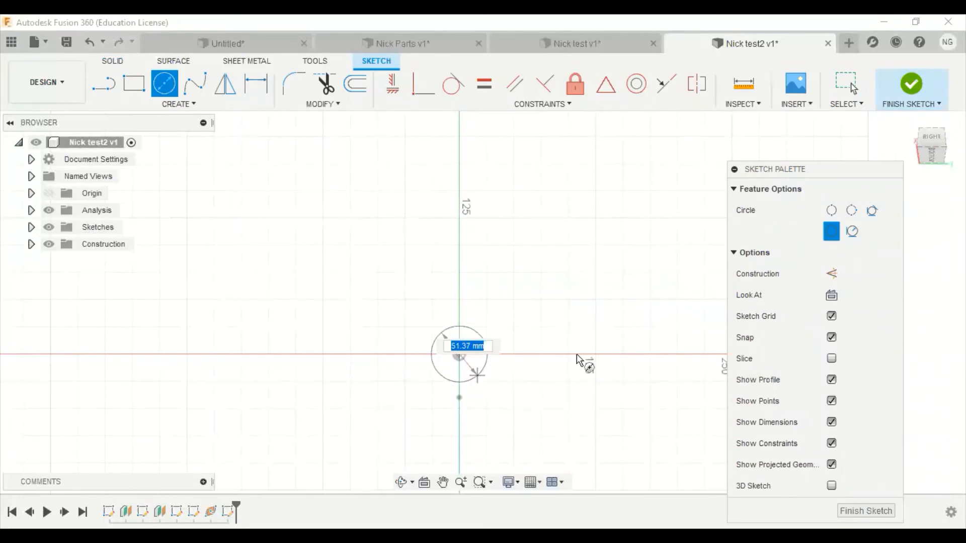
key(Return)
key(Escape)
mouse_move(513, 355)
shift+middle_down()
mouse_move(516, 297)
mouse_move(535, 390)
mouse_move(578, 405)
mouse_move(474, 361)
mouse_move(580, 287)
mouse_move(552, 339)
shift+middle_up()
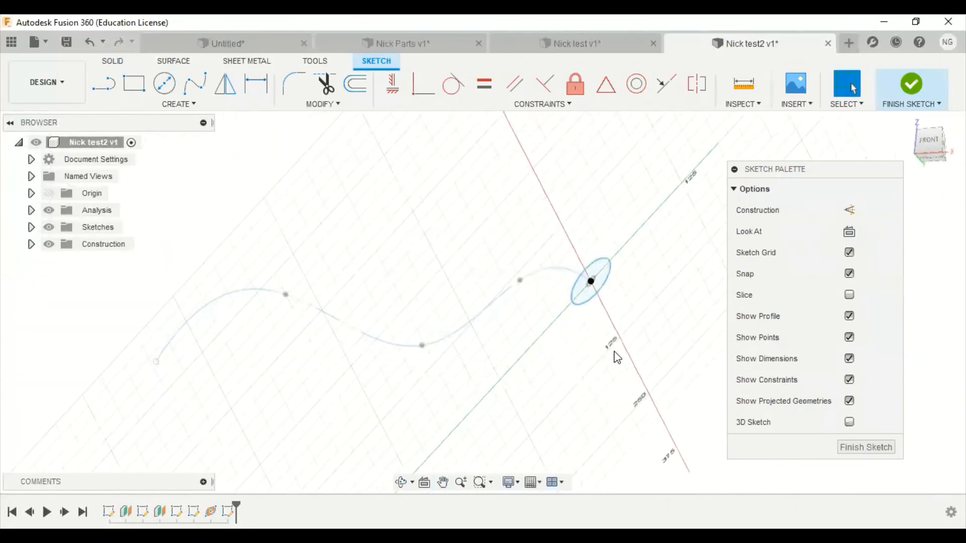
mouse_move(533, 304)
shift+middle_down()
mouse_move(525, 302)
mouse_move(580, 279)
shift+middle_up()
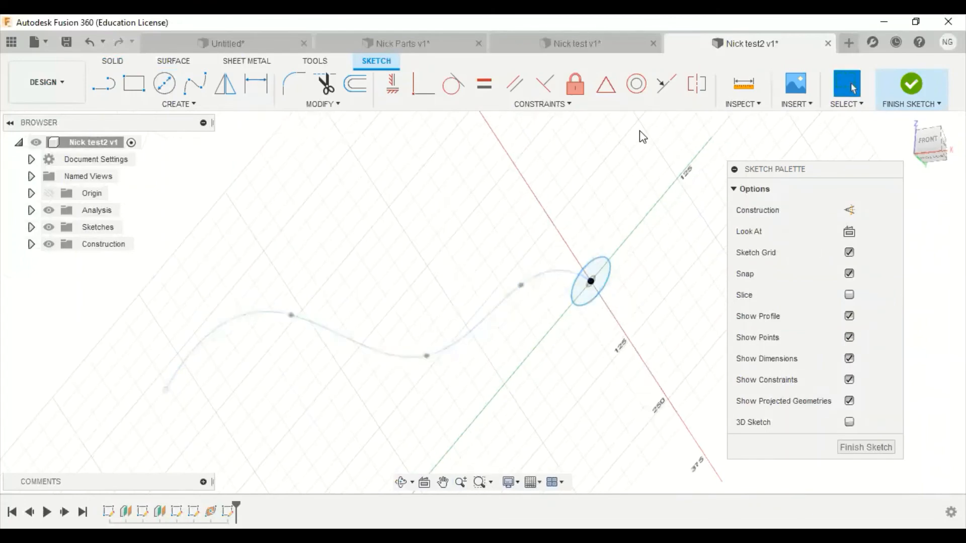
click(910, 84)
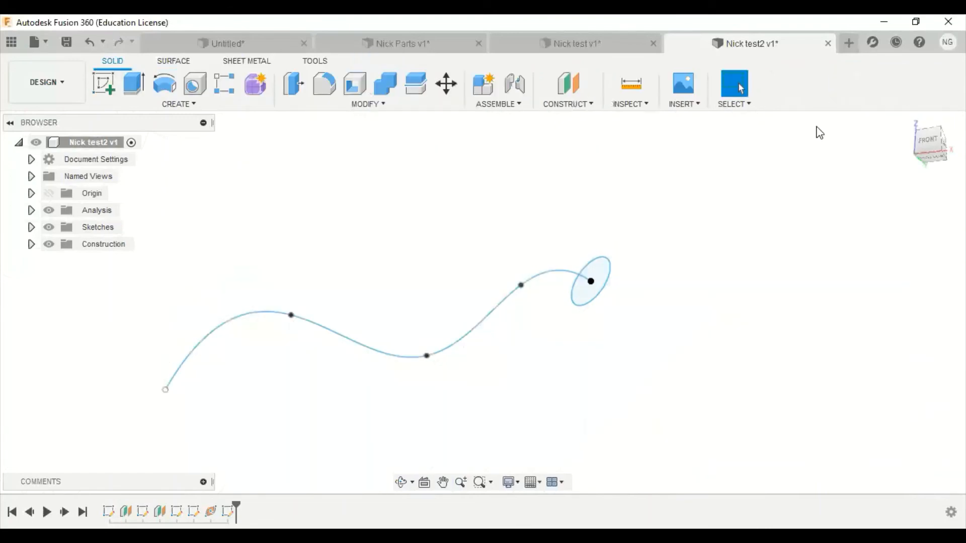
Sweep the circular profile along the full spline as a Single Path sweep, perpendicular orientation, creating a new body
middle_drag(436, 237, 524, 227)
scroll(533, 251, up, 1)
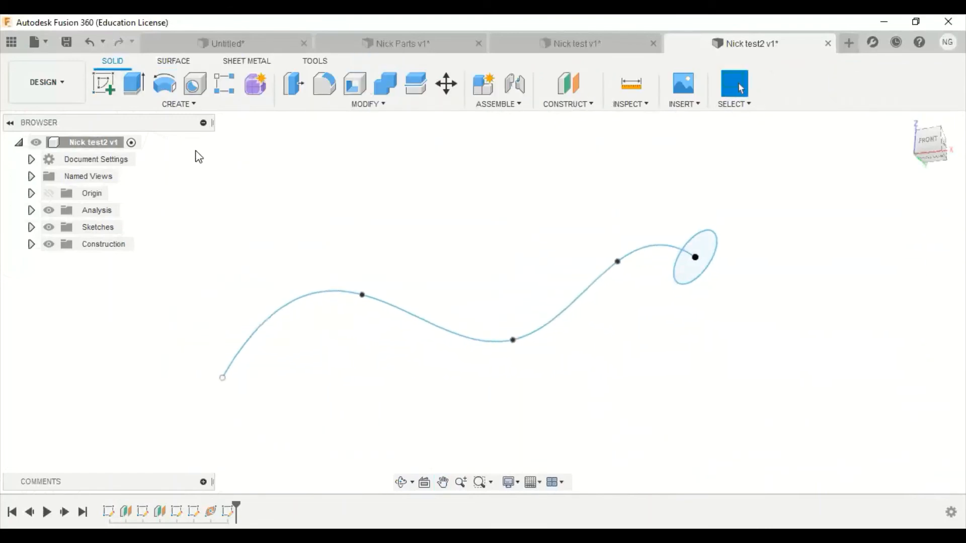
click(194, 106)
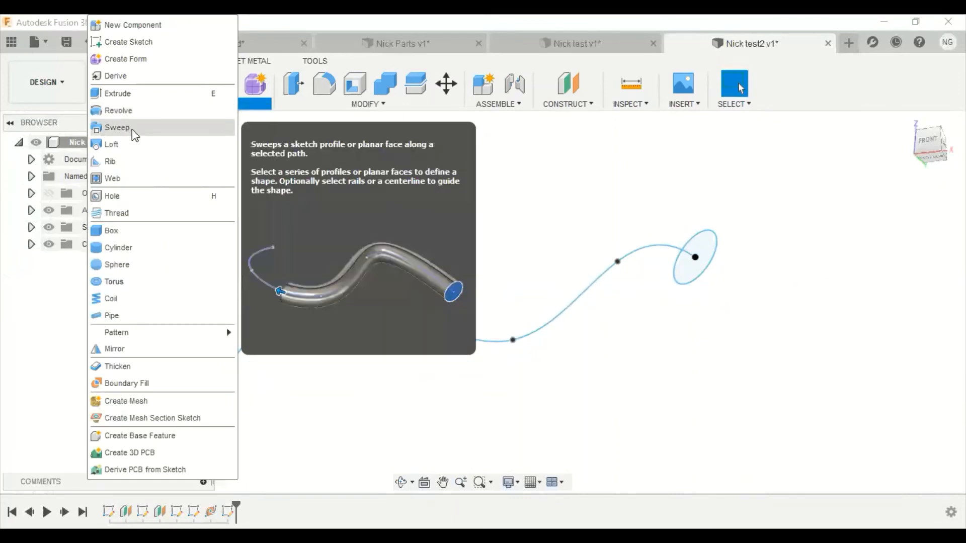
click(117, 127)
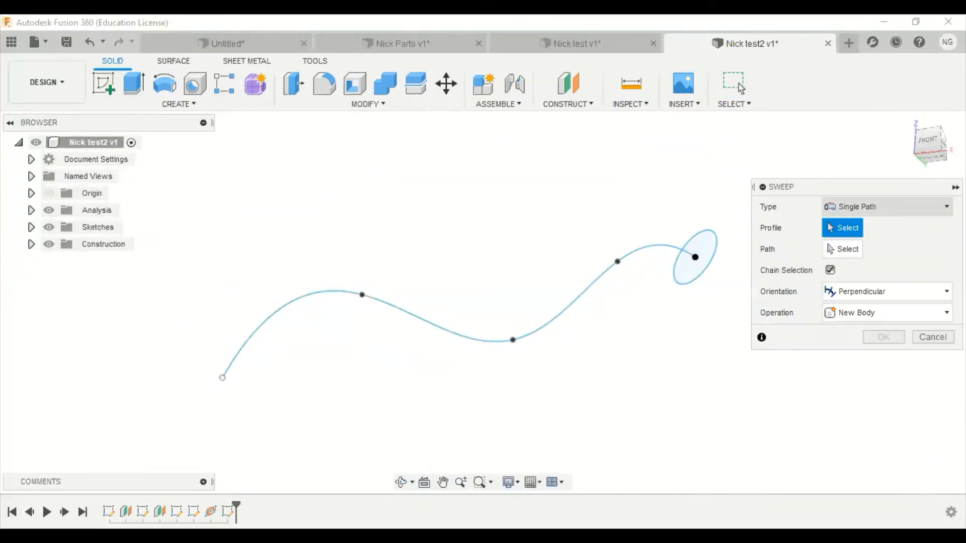
click(873, 206)
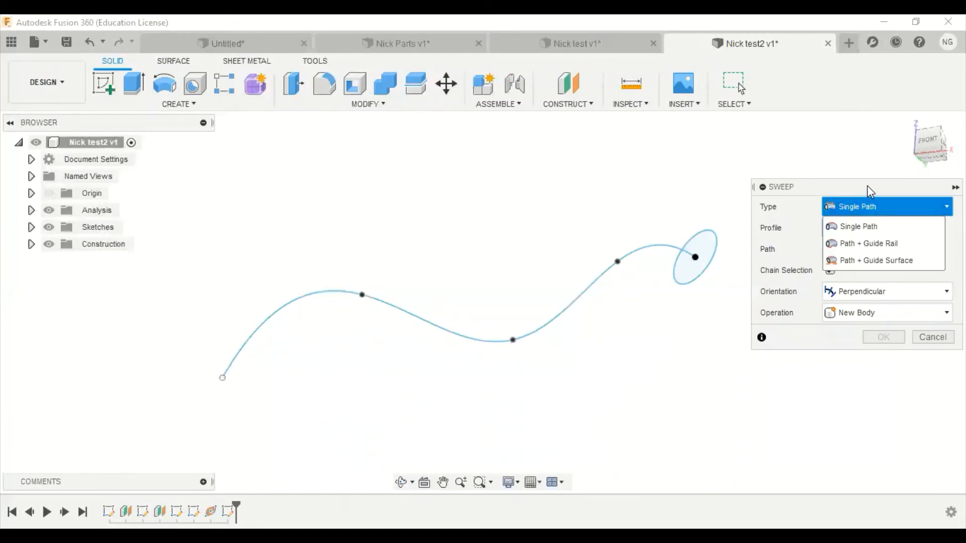
click(855, 228)
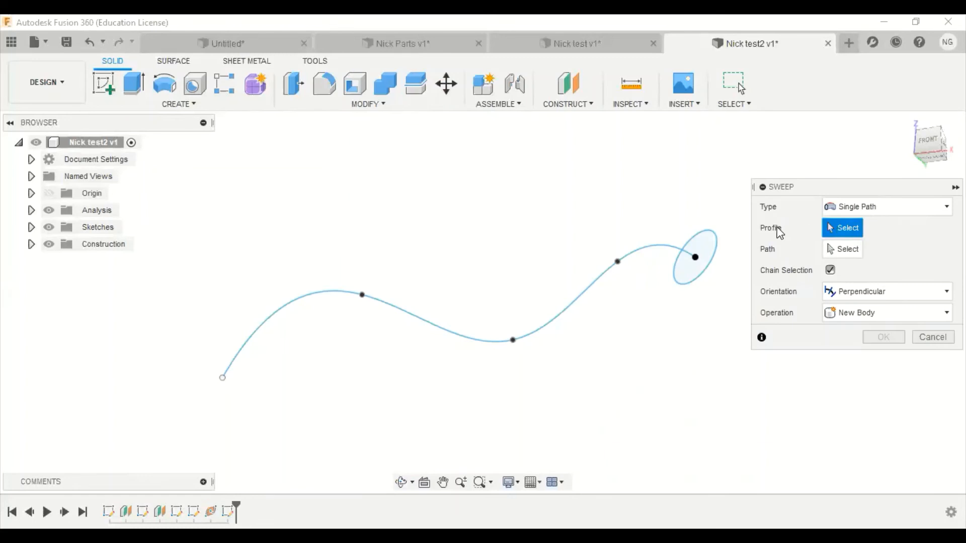
click(714, 235)
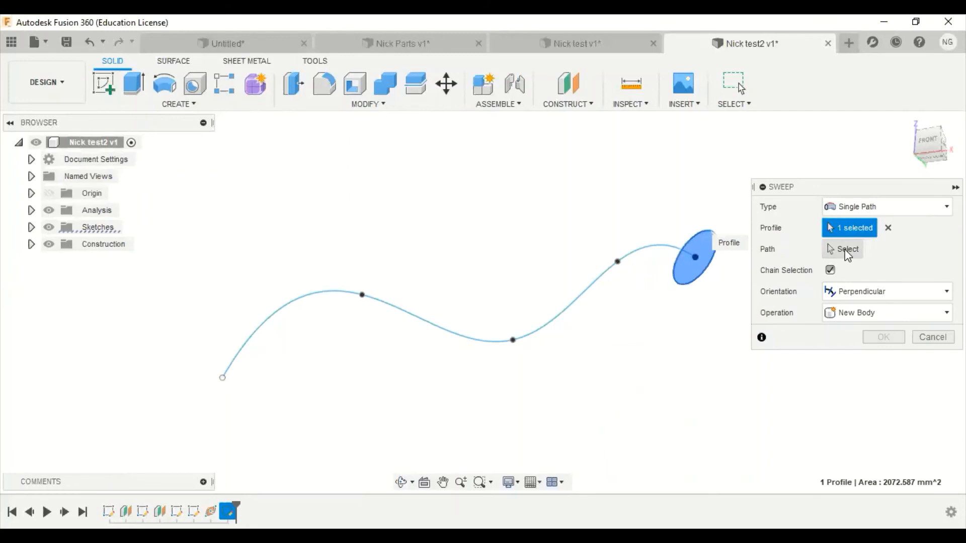
click(848, 252)
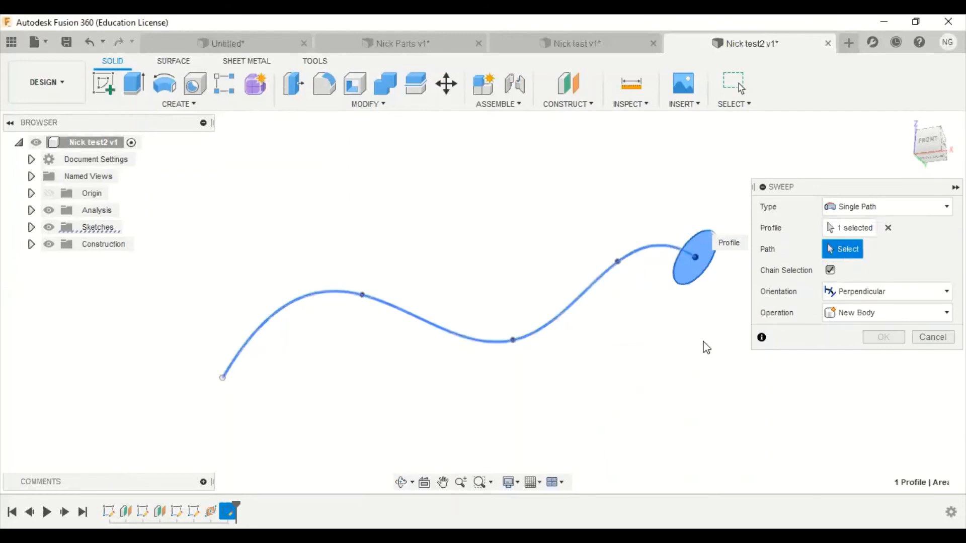
click(334, 291)
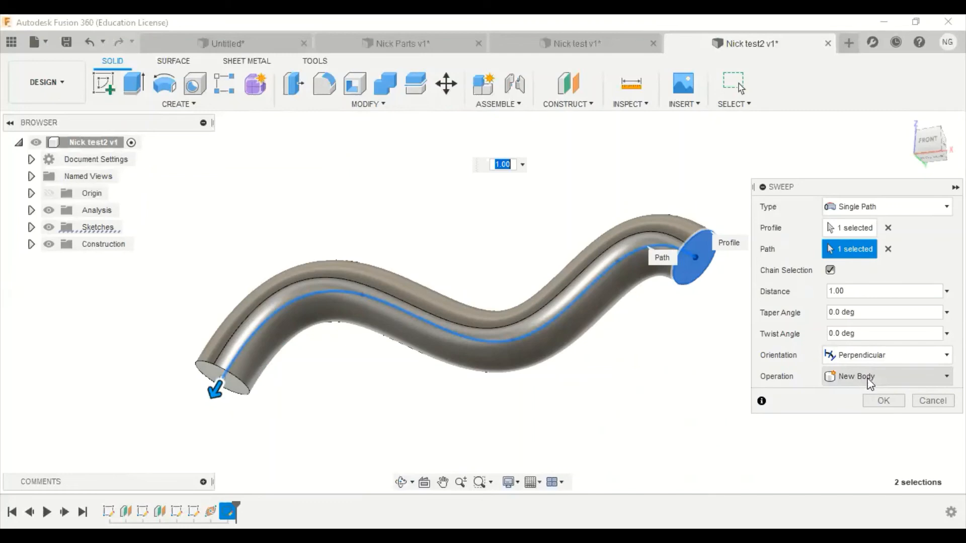
click(883, 401)
Edit the sweep's profile sketch to add a concentric inner circle about 28 mm in diameter, and finish the sketch
shift+middle_drag(718, 317, 586, 319)
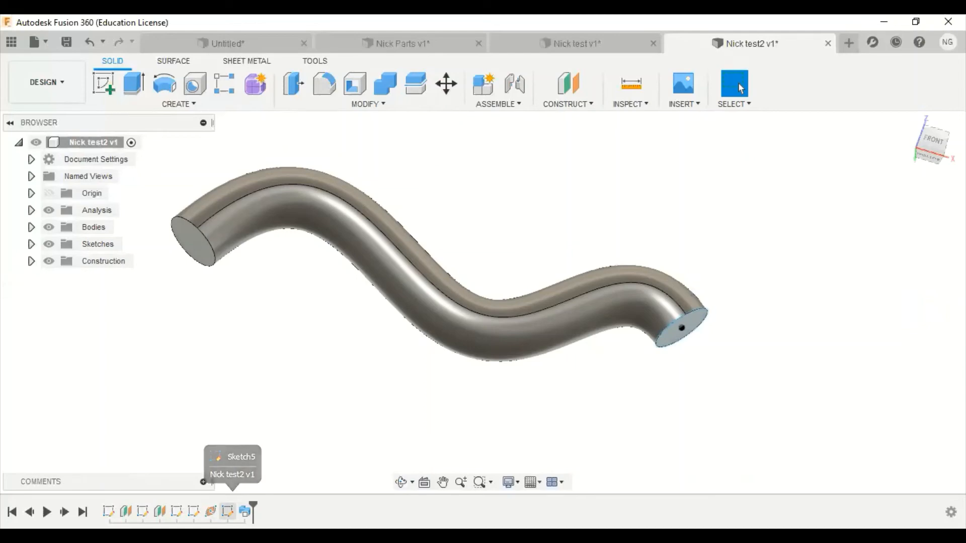
right_click(229, 511)
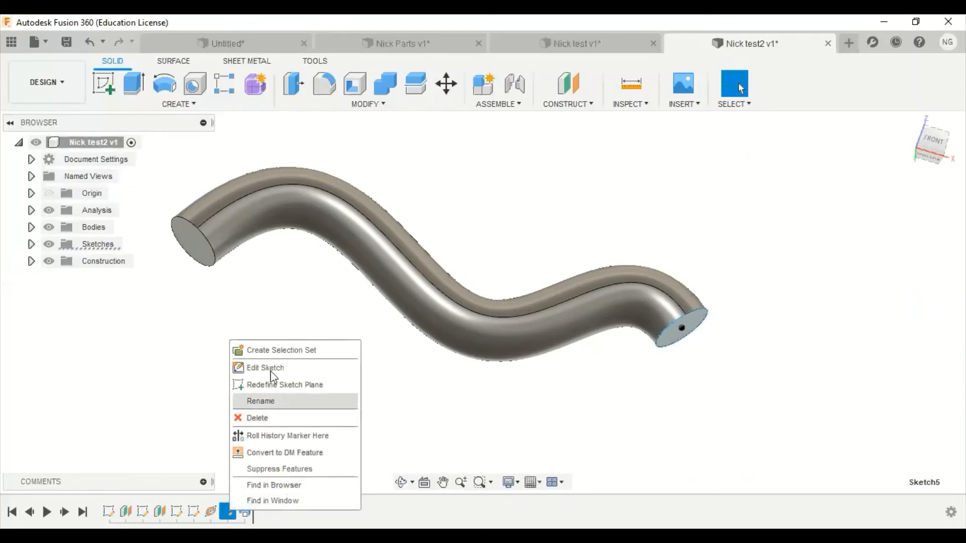
click(272, 372)
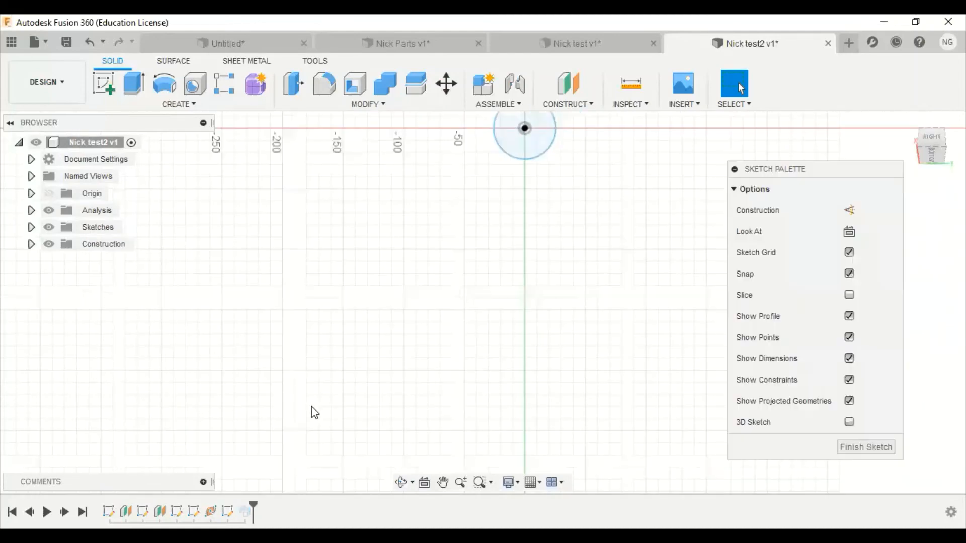
middle_drag(534, 364, 501, 485)
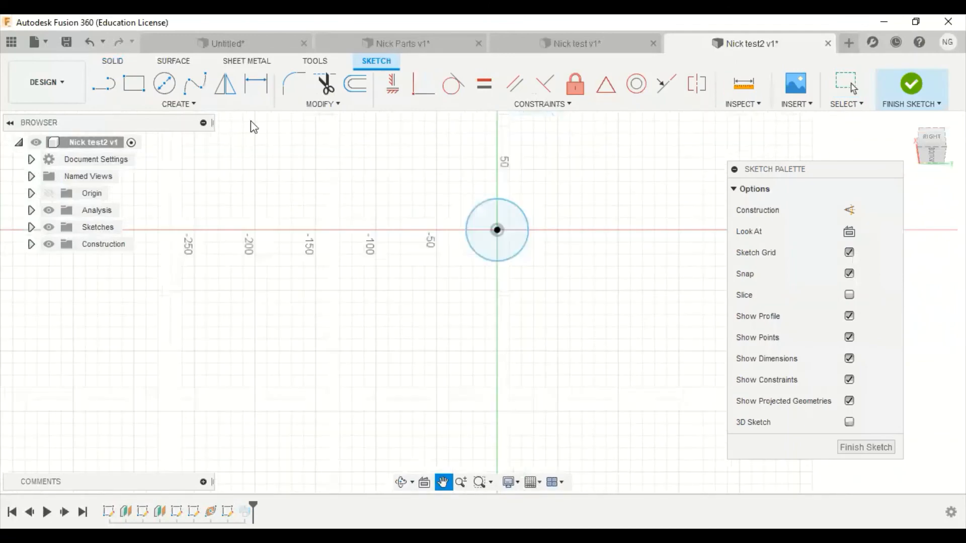
click(163, 85)
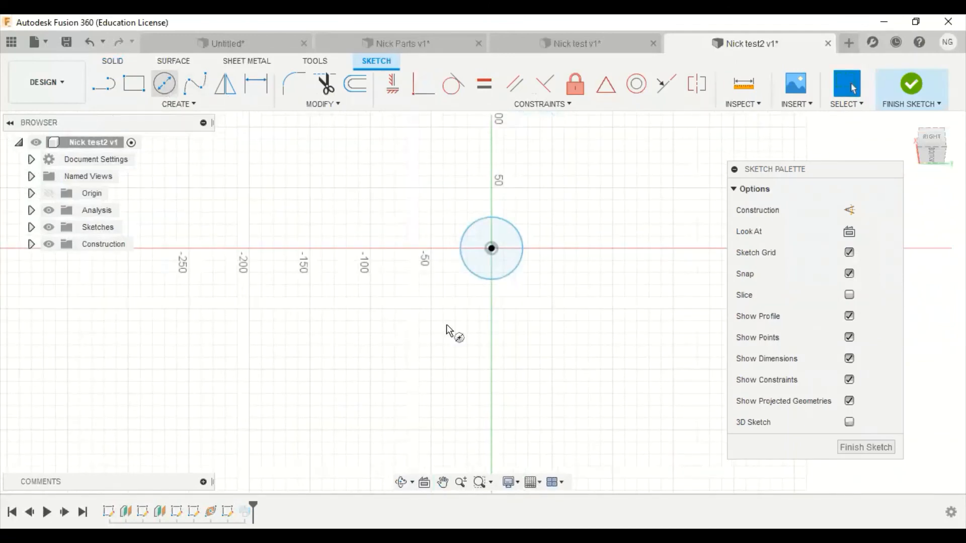
click(495, 256)
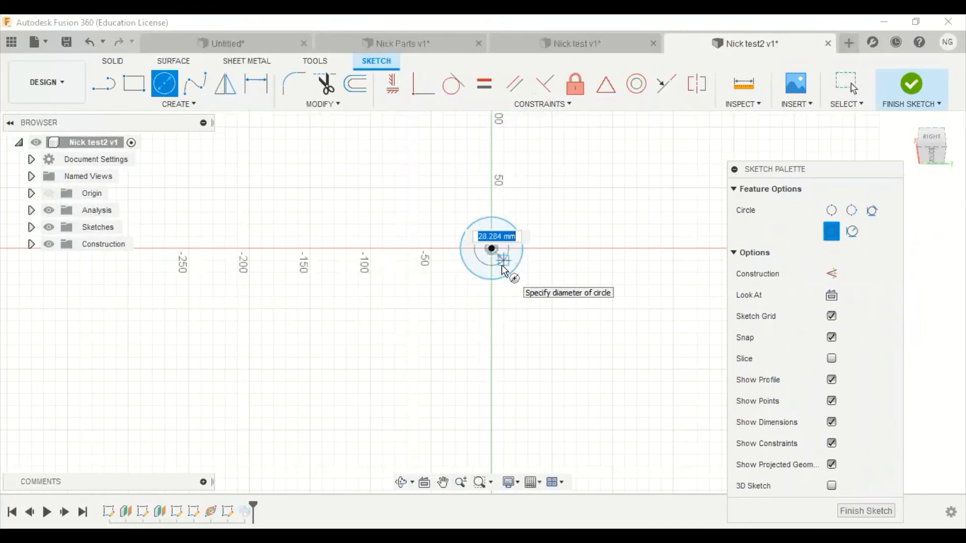
click(502, 270)
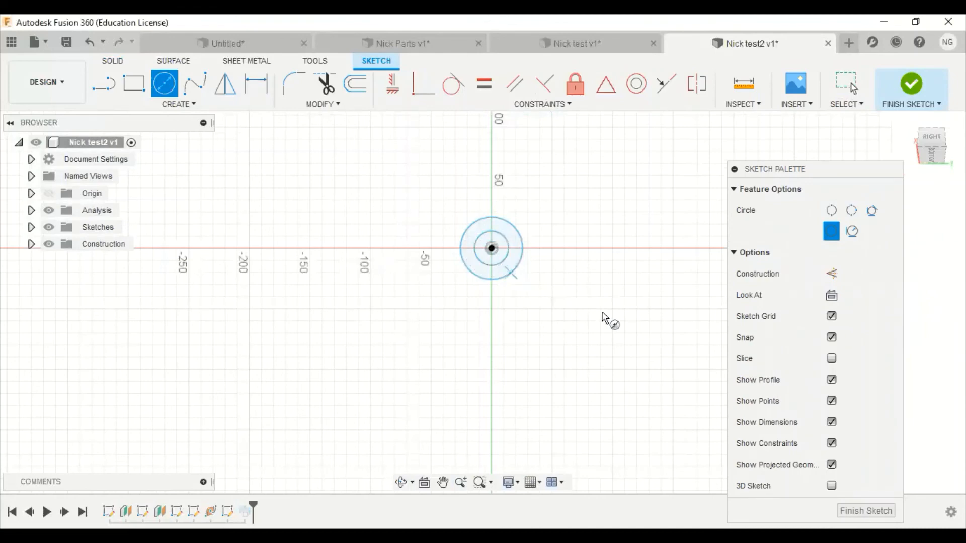
click(912, 85)
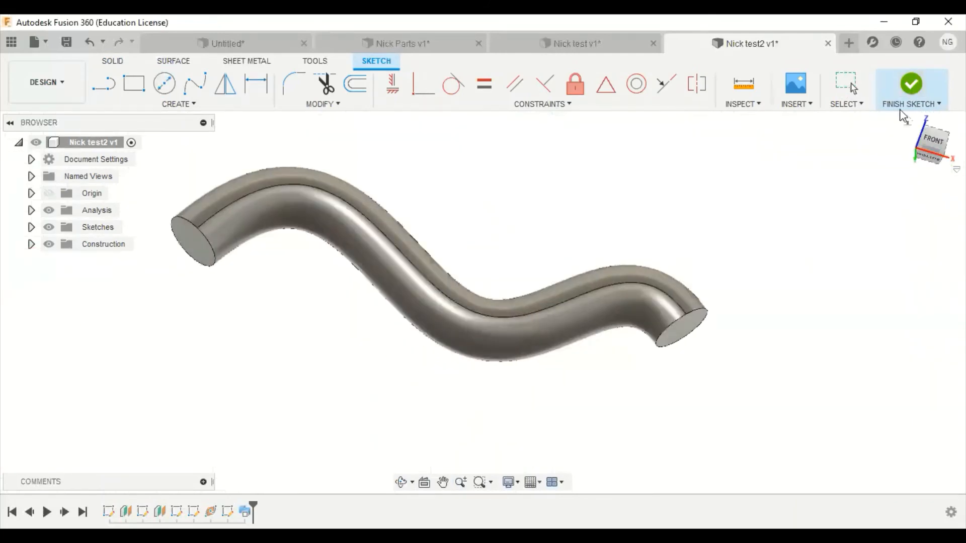
Edit the sweep feature so its profile is only the ring between the two concentric circles, turning the solid into a hollow tube
shift+middle_drag(694, 282, 720, 266)
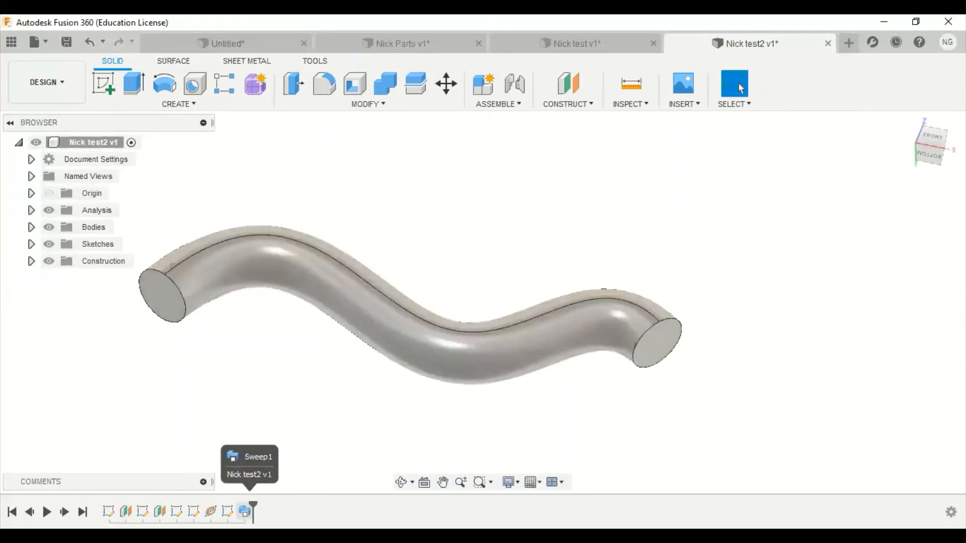
right_click(246, 512)
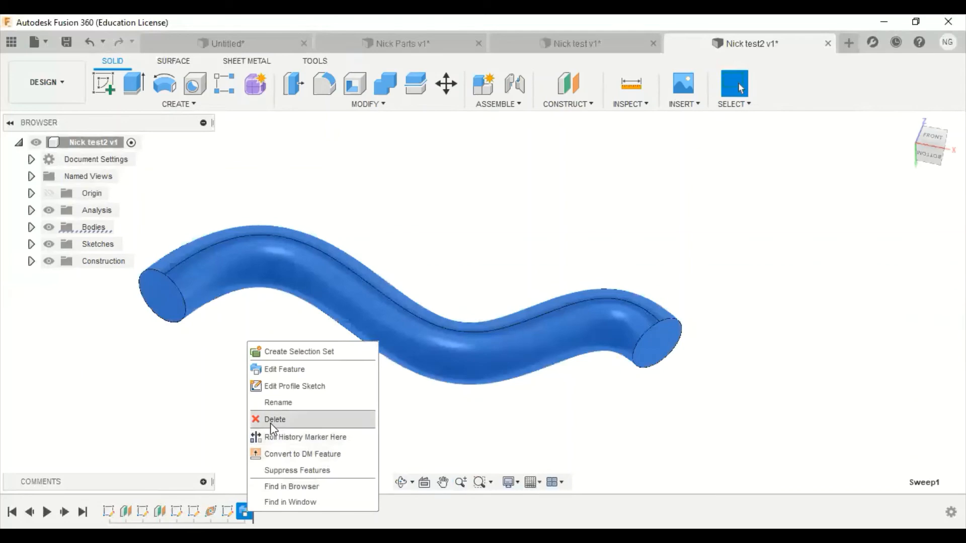
click(295, 369)
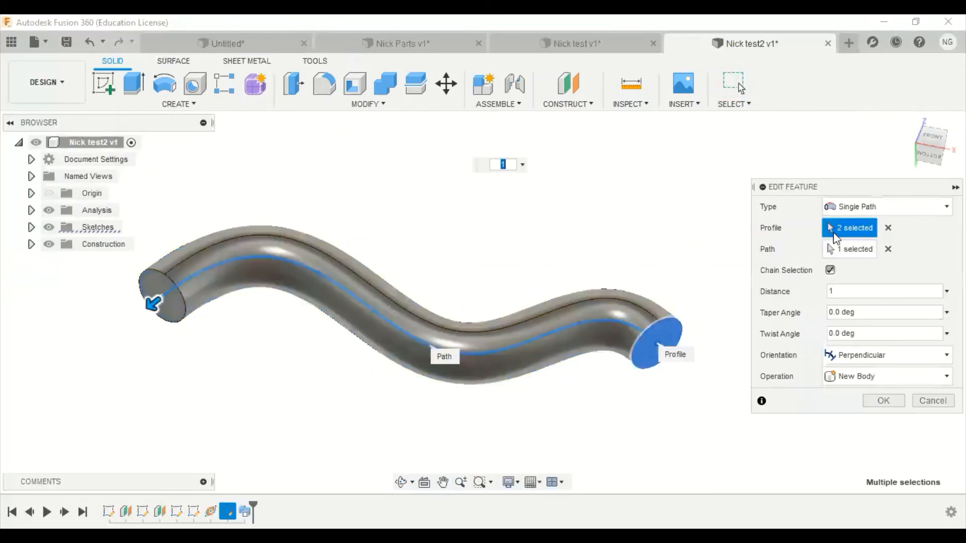
click(888, 228)
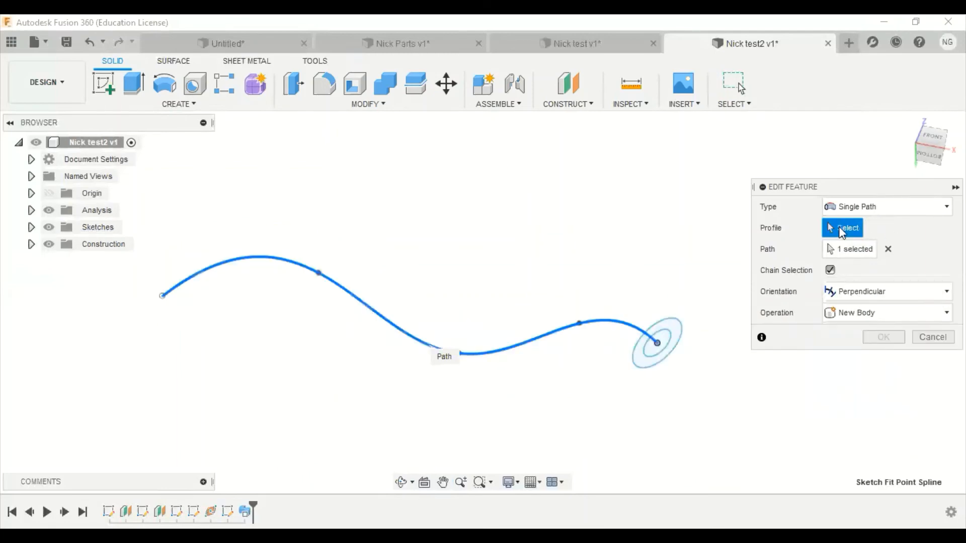
scroll(718, 315, up, 3)
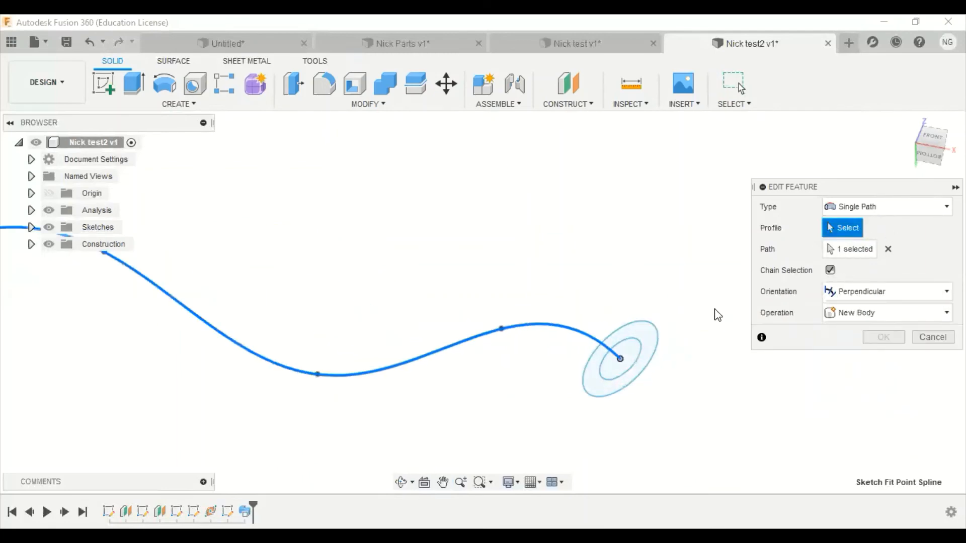
click(642, 336)
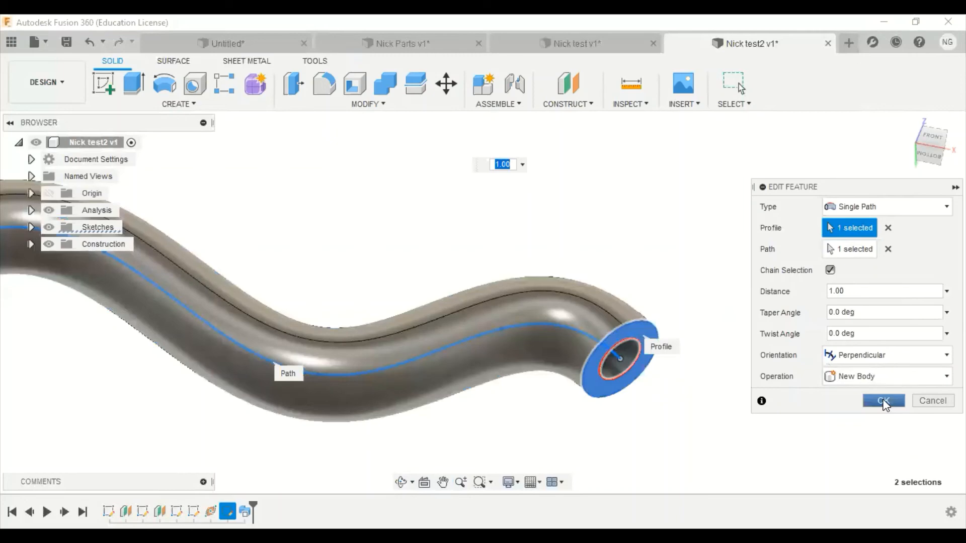
click(884, 401)
Select the entire swept tube and delete it from the design
shift+middle_drag(554, 302, 594, 319)
drag(229, 161, 733, 427)
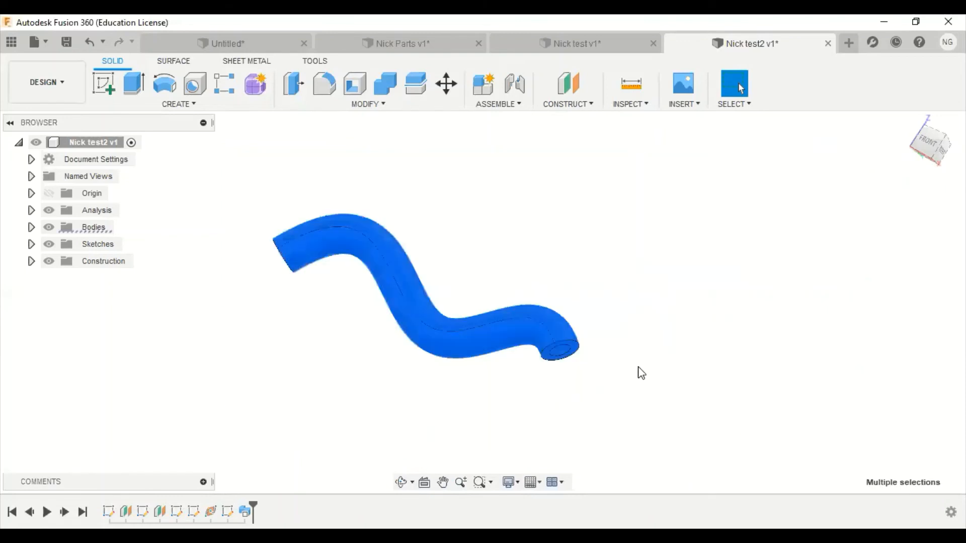
key(Delete)
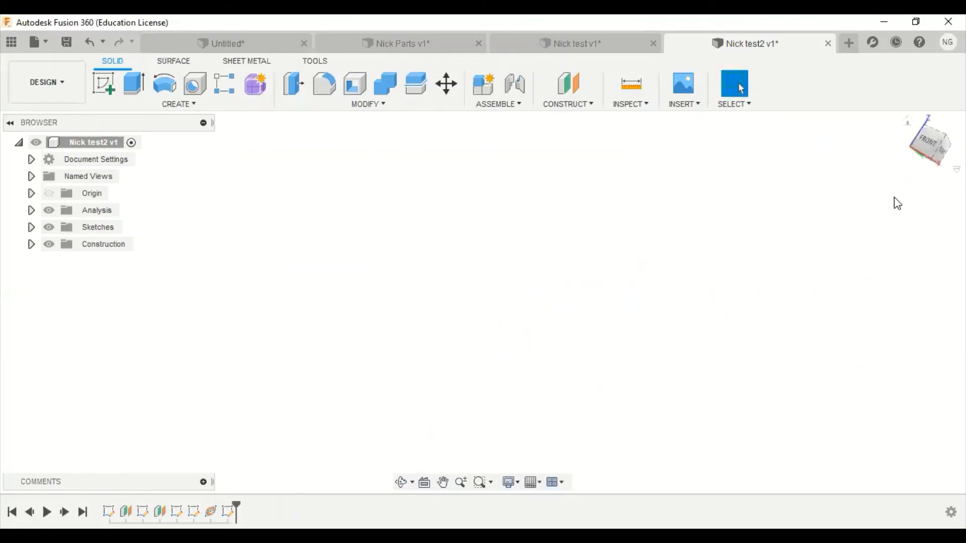
Create a box on the front plane, about 185 mm long and 185 mm wide, with a height of 150 mm, as a new body
click(926, 145)
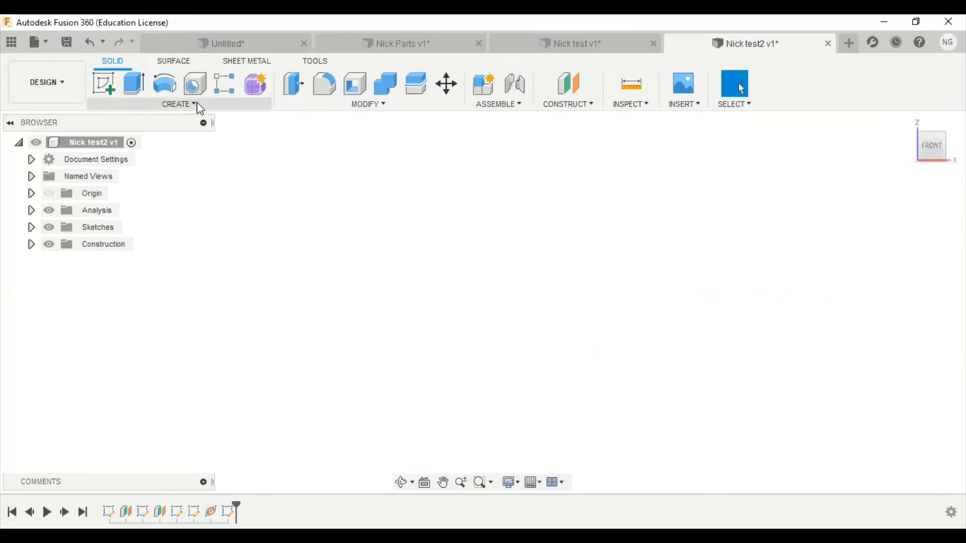
click(179, 104)
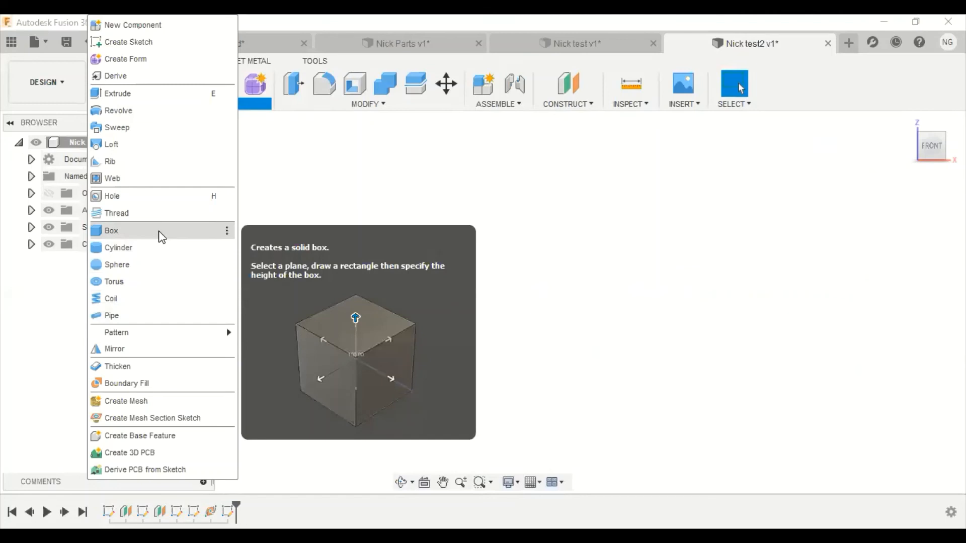
click(162, 231)
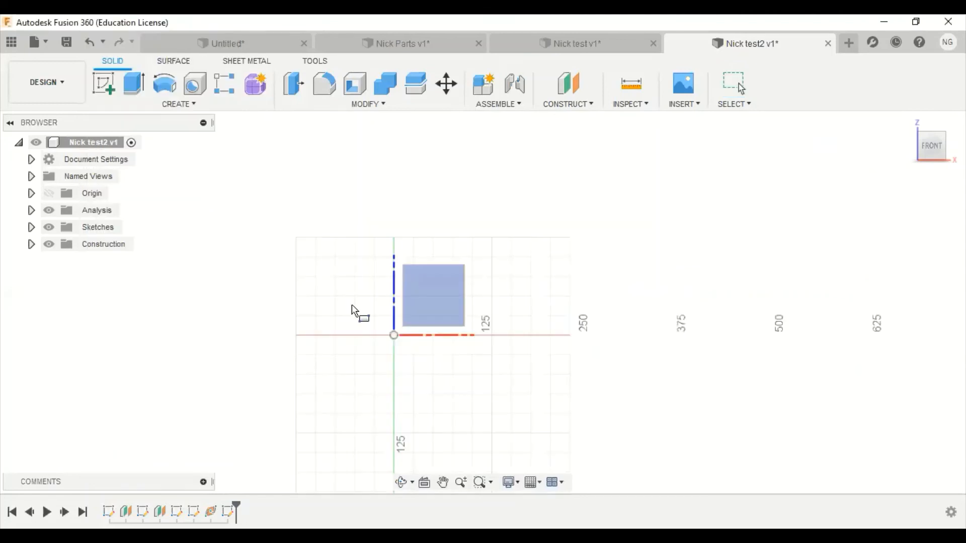
click(446, 298)
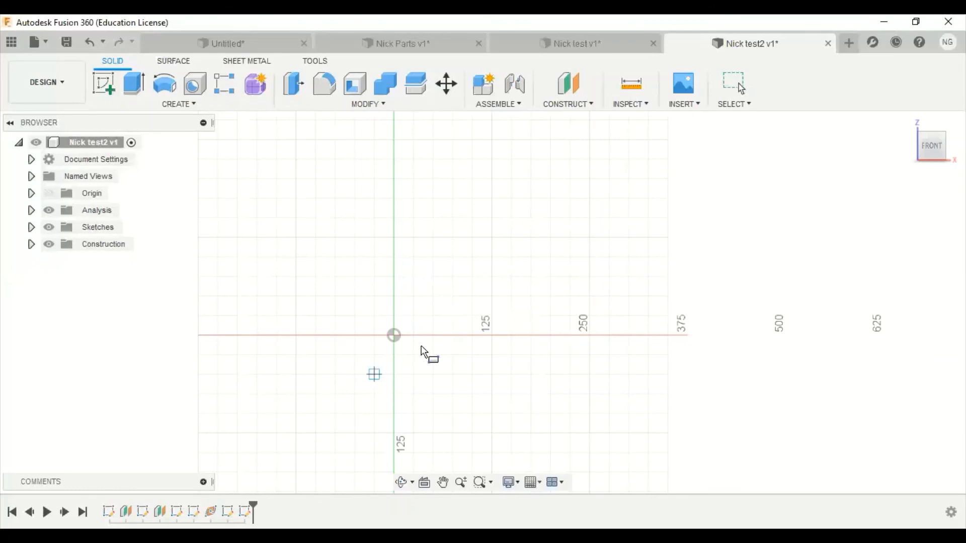
click(586, 315)
shift+middle_drag(551, 324, 543, 242)
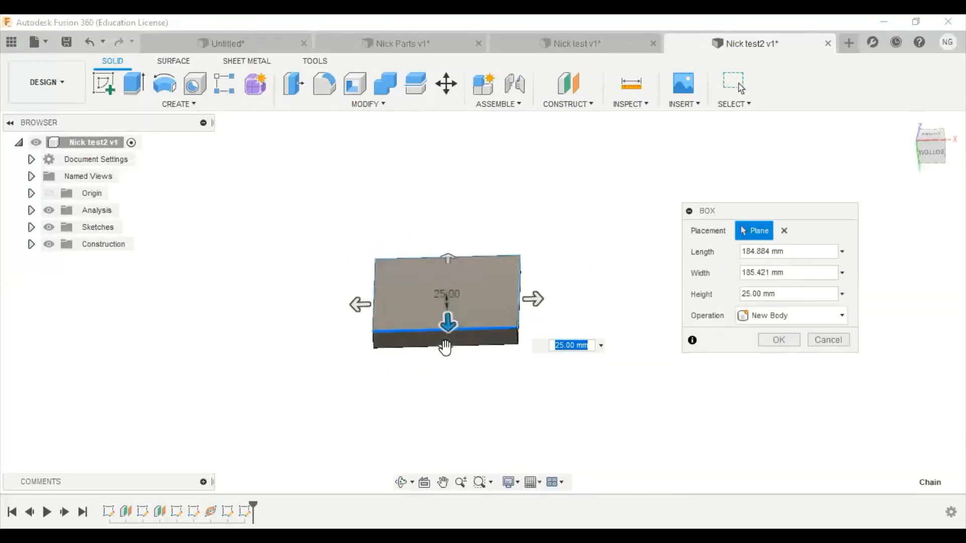
drag(447, 328, 445, 244)
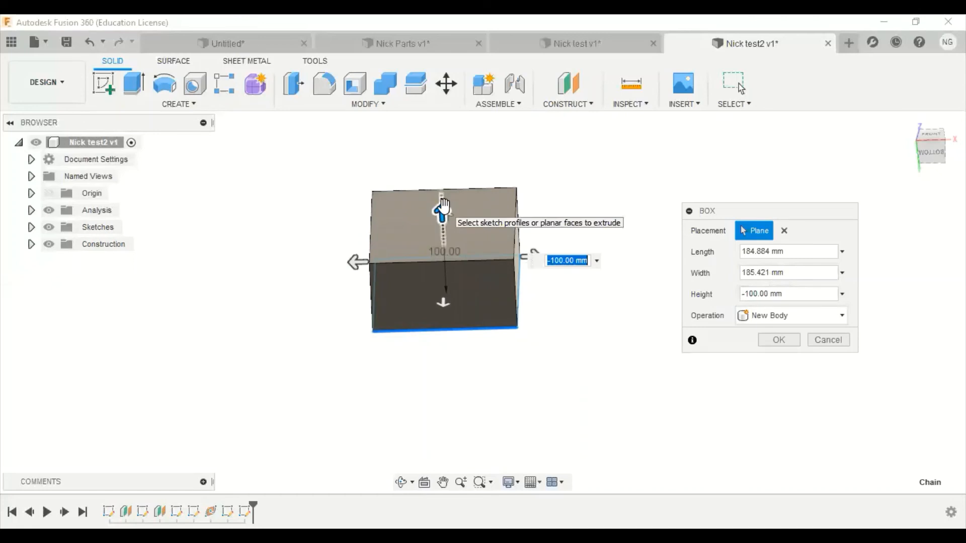
drag(443, 205, 451, 406)
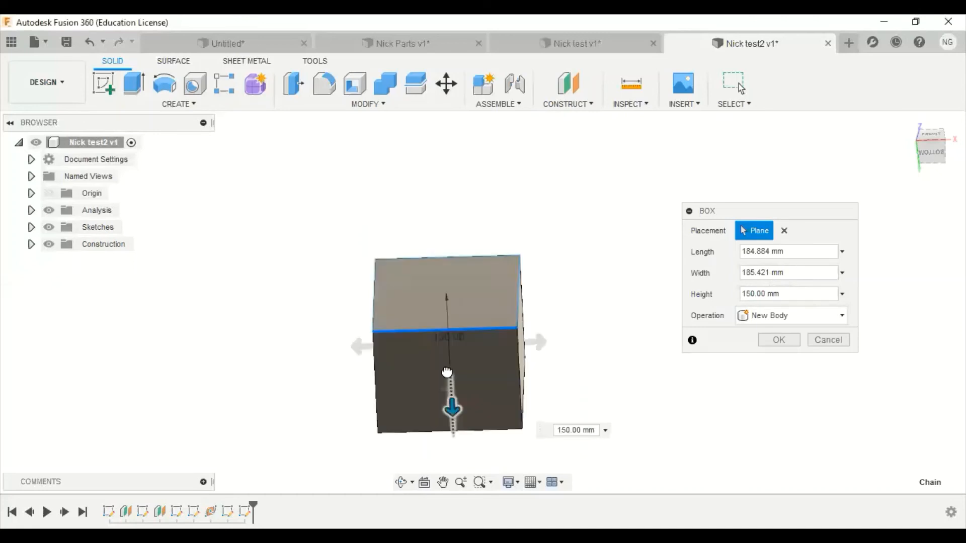
click(779, 342)
Create a cylinder beside the box on the same plane, about 250 mm in diameter and 150 mm high, as a new body
shift+middle_drag(575, 287, 628, 269)
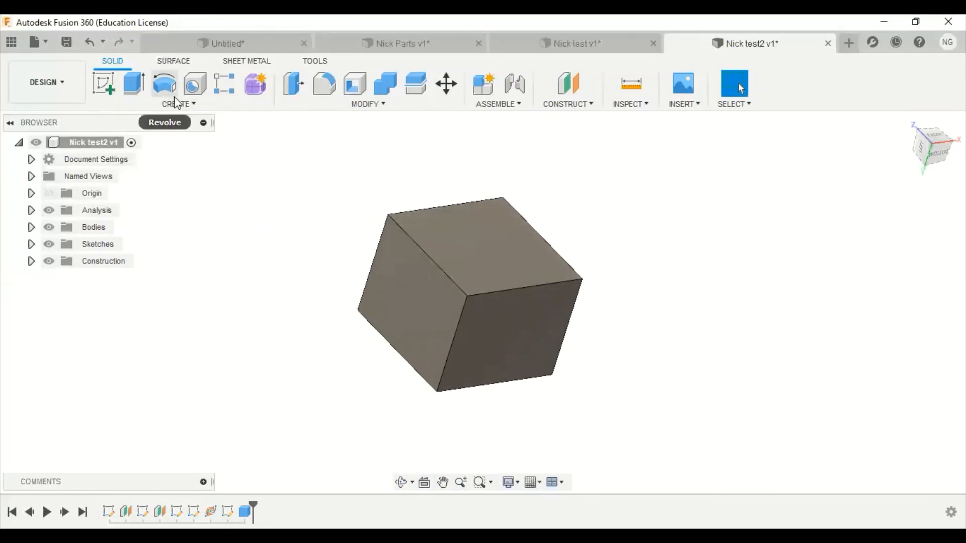
click(189, 101)
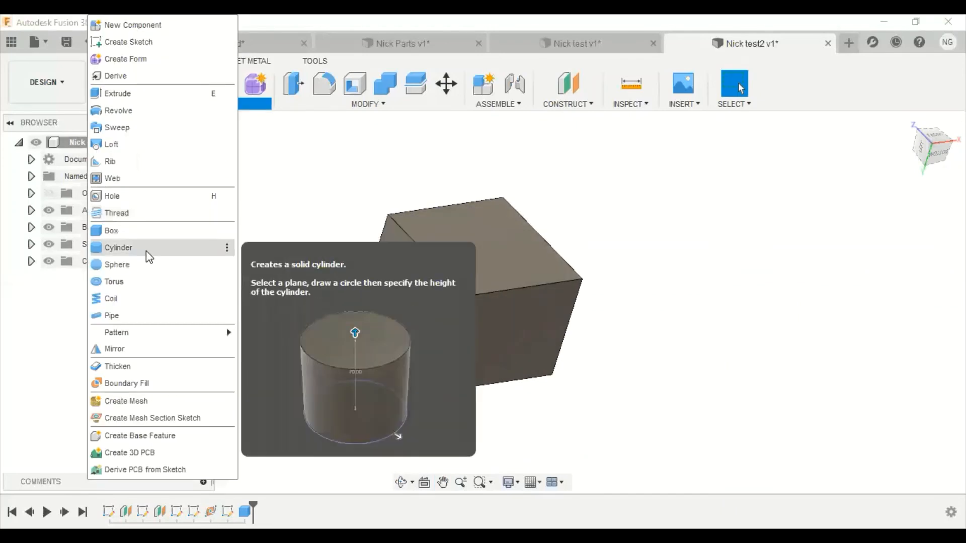
click(147, 252)
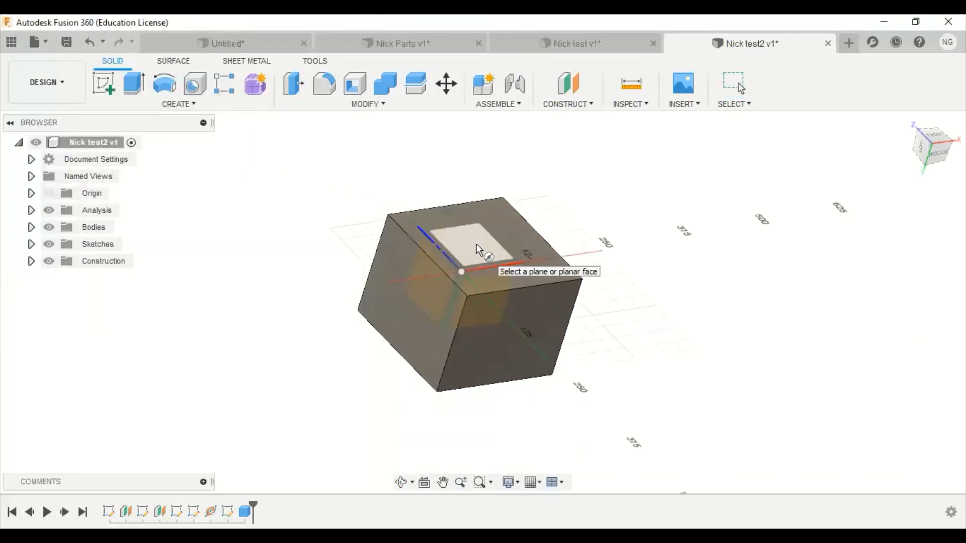
click(685, 233)
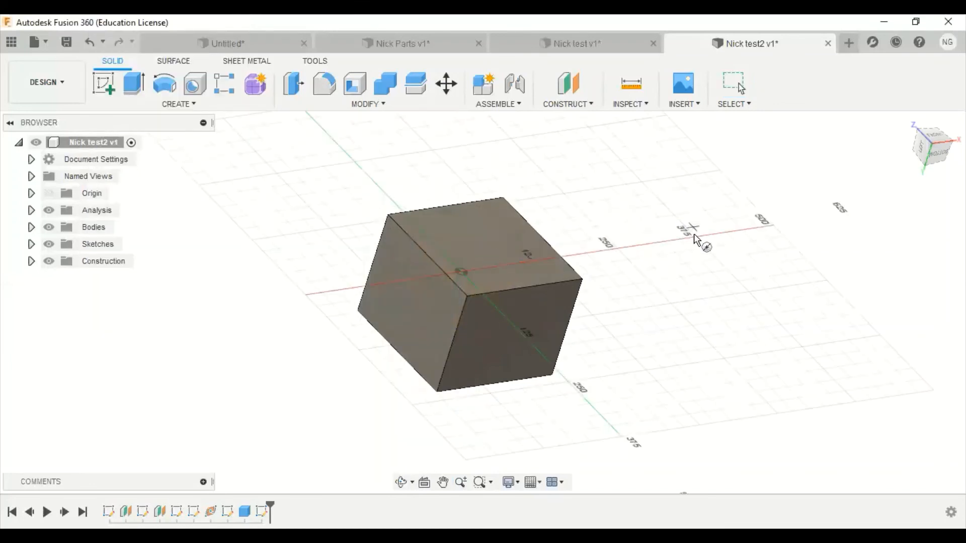
click(693, 228)
click(725, 292)
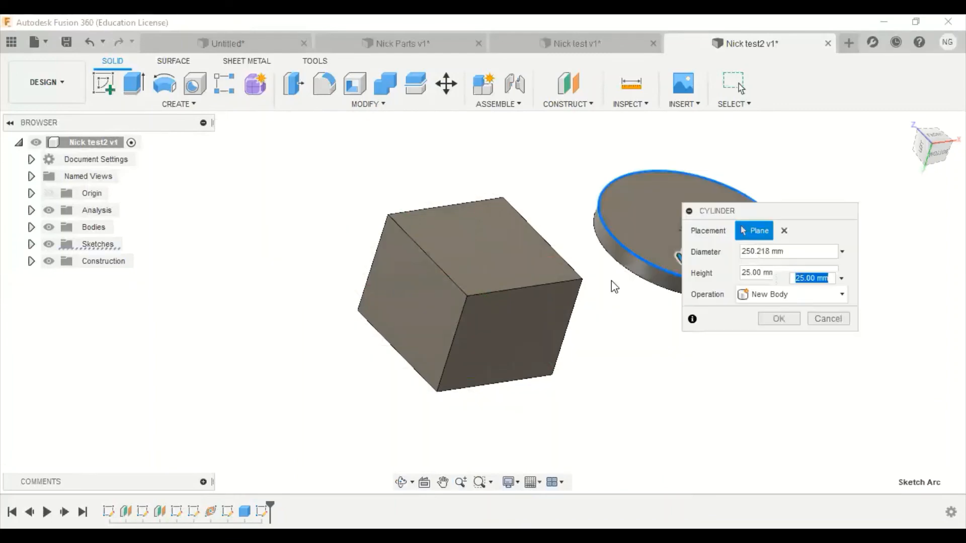
middle_drag(499, 285, 383, 286)
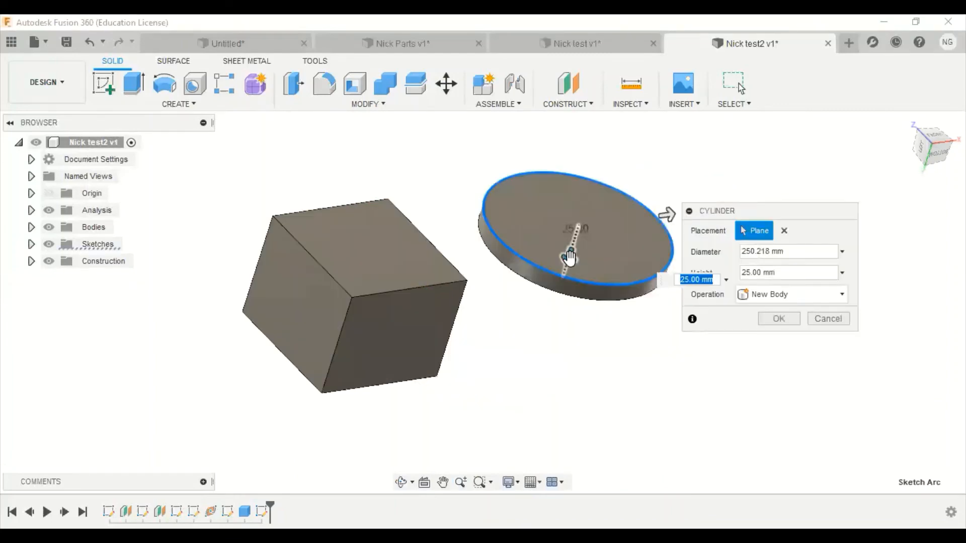
drag(569, 259, 541, 339)
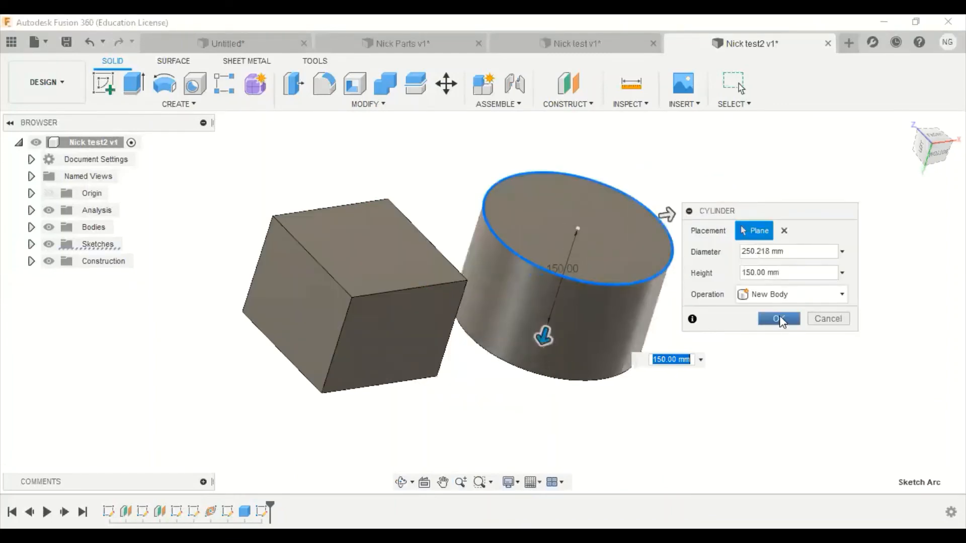
click(779, 321)
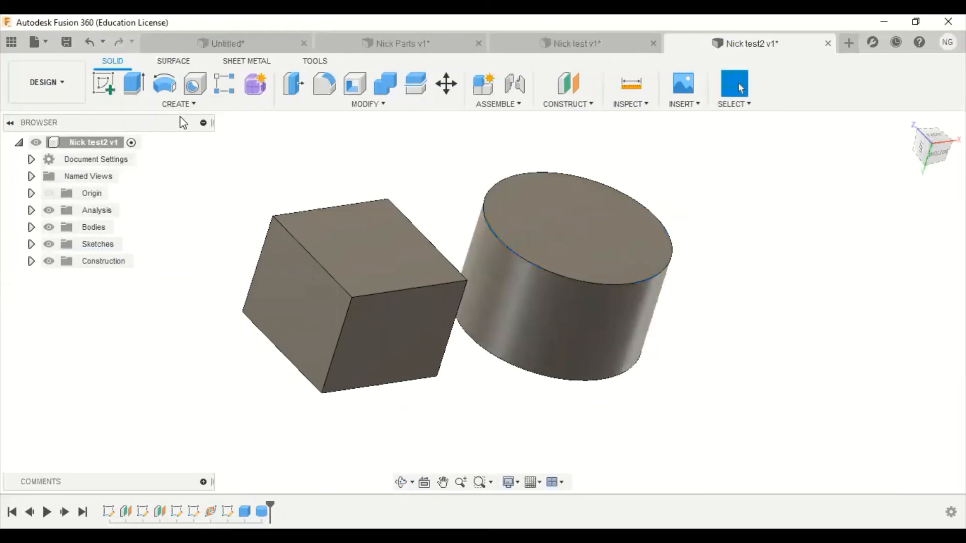
Create a 200 mm diameter sphere as a new body, placing its centre beyond the cylinder on the plane of the cylinder's flat face
click(182, 105)
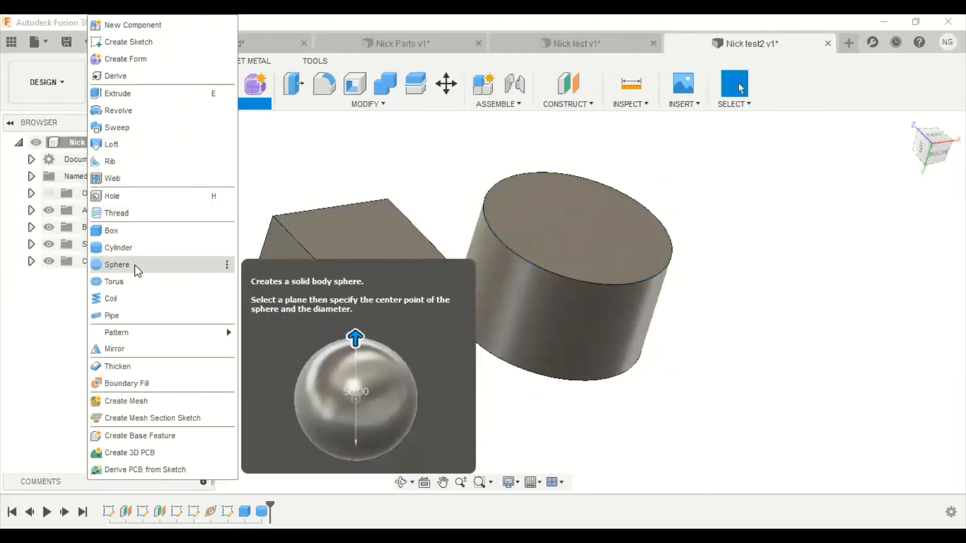
click(117, 264)
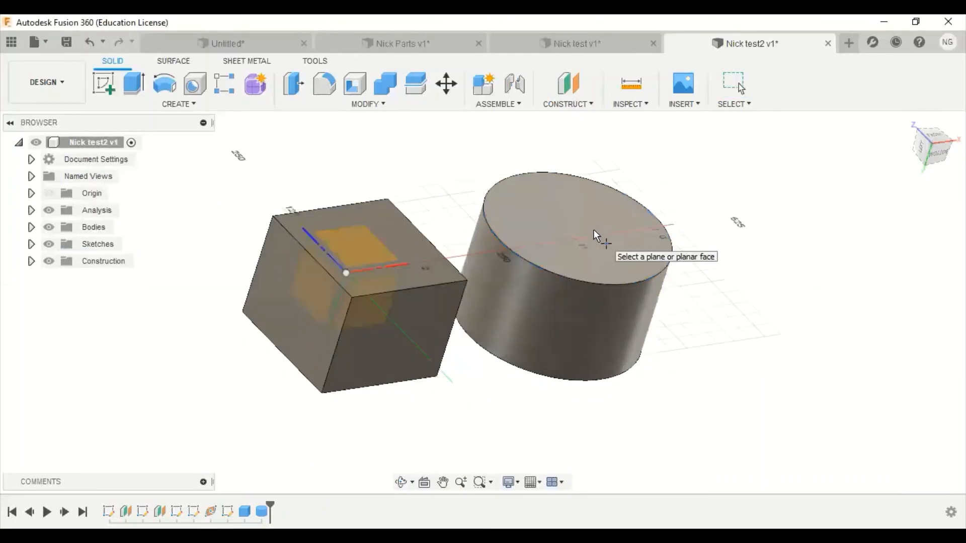
click(594, 229)
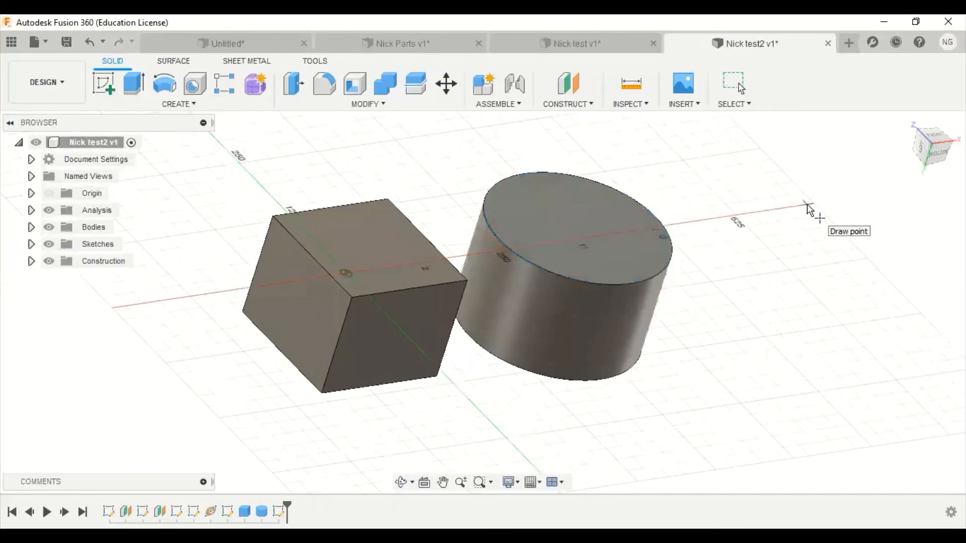
click(804, 206)
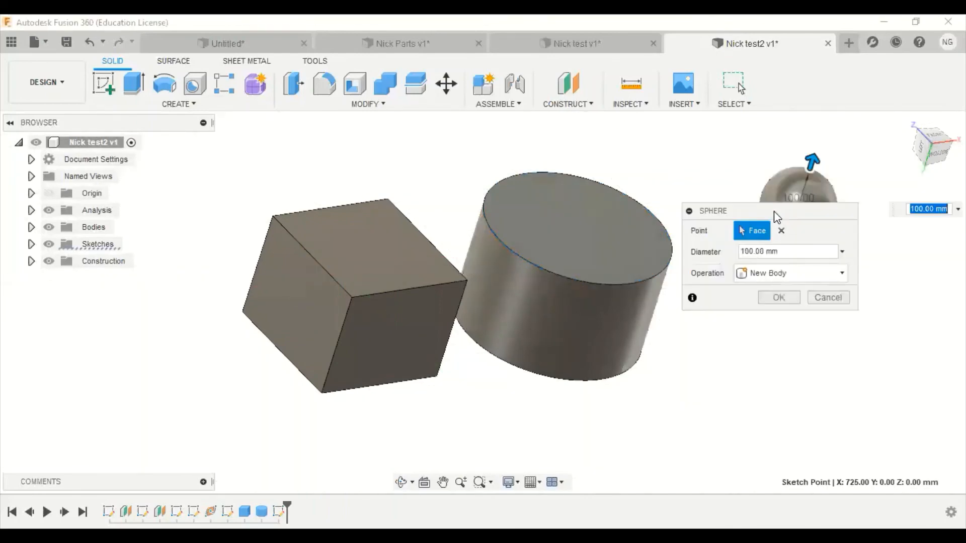
drag(774, 211, 779, 279)
drag(803, 321, 730, 320)
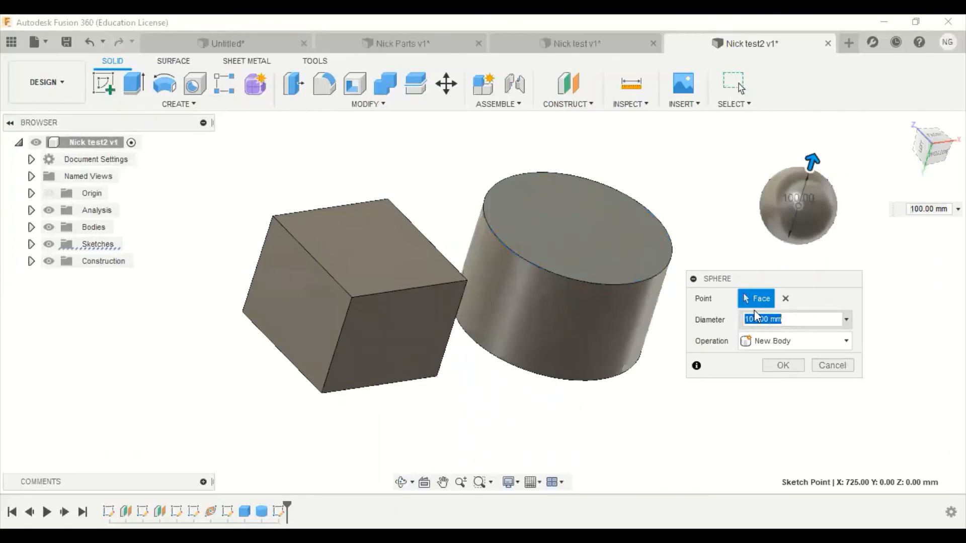
text(200)
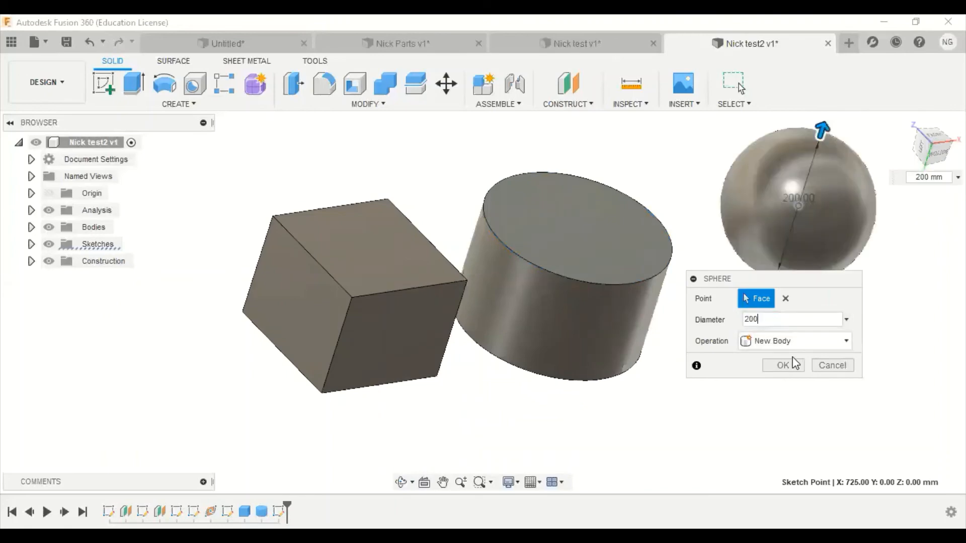
click(783, 365)
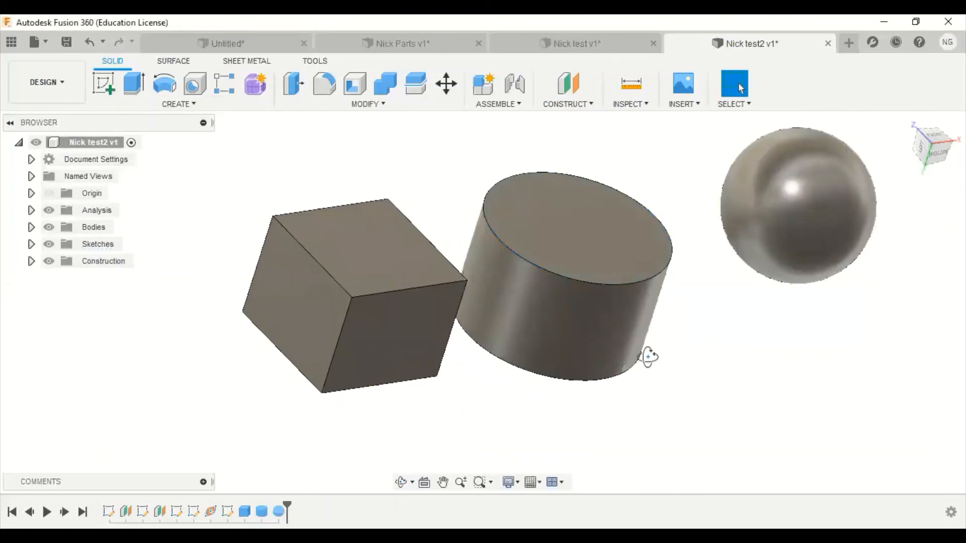
Create a torus as a new body on the YZ plane, with an inner diameter of about 479 mm and a torus diameter of 100 mm
shift+middle_drag(648, 357, 558, 287)
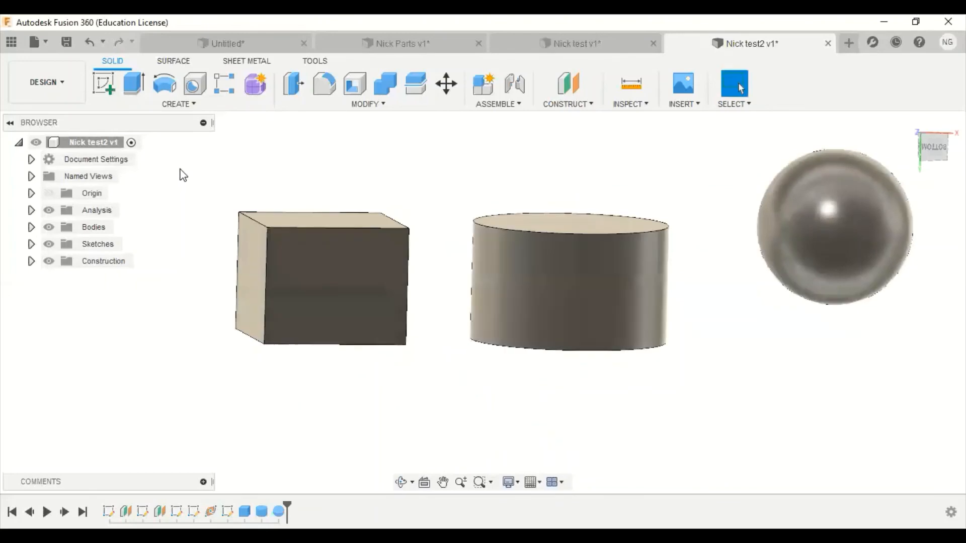
click(199, 106)
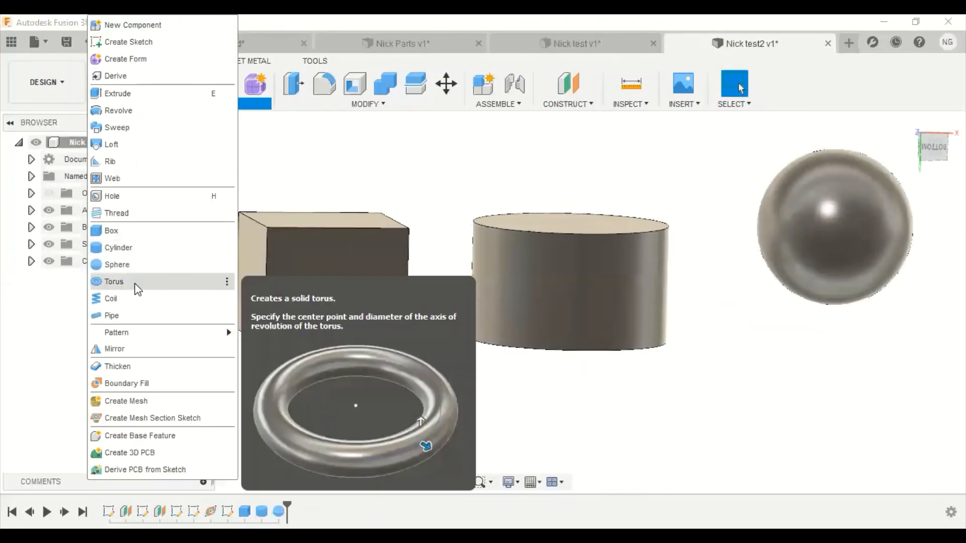
click(136, 288)
shift+middle_drag(582, 373, 587, 339)
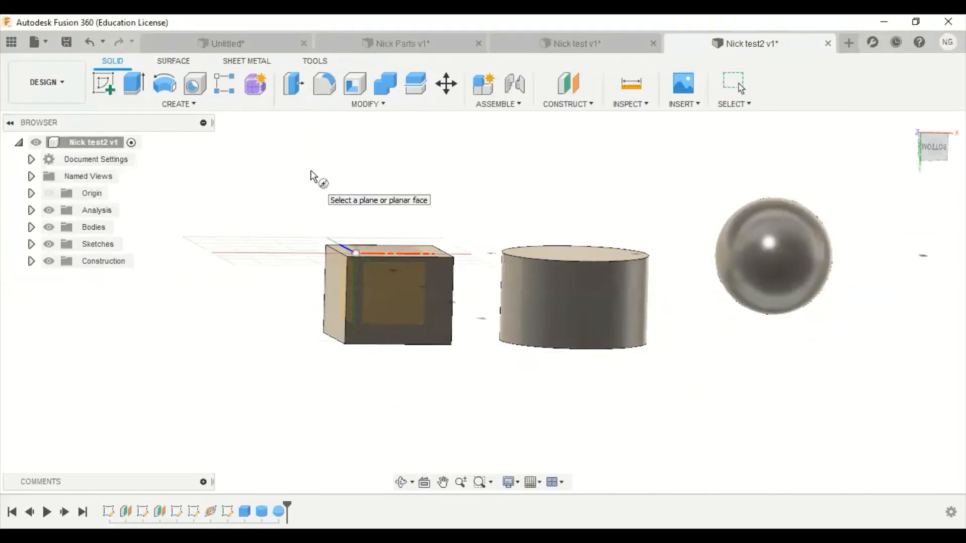
click(296, 326)
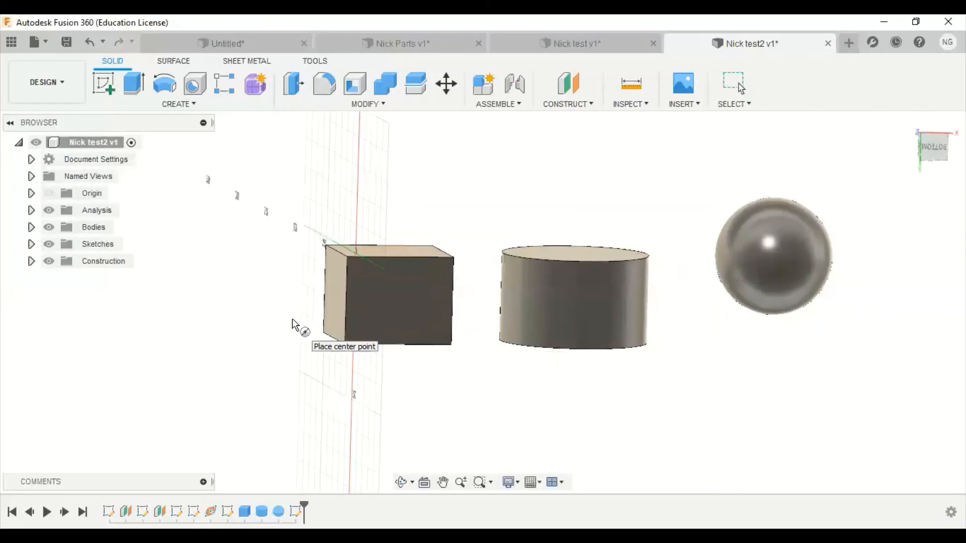
click(249, 207)
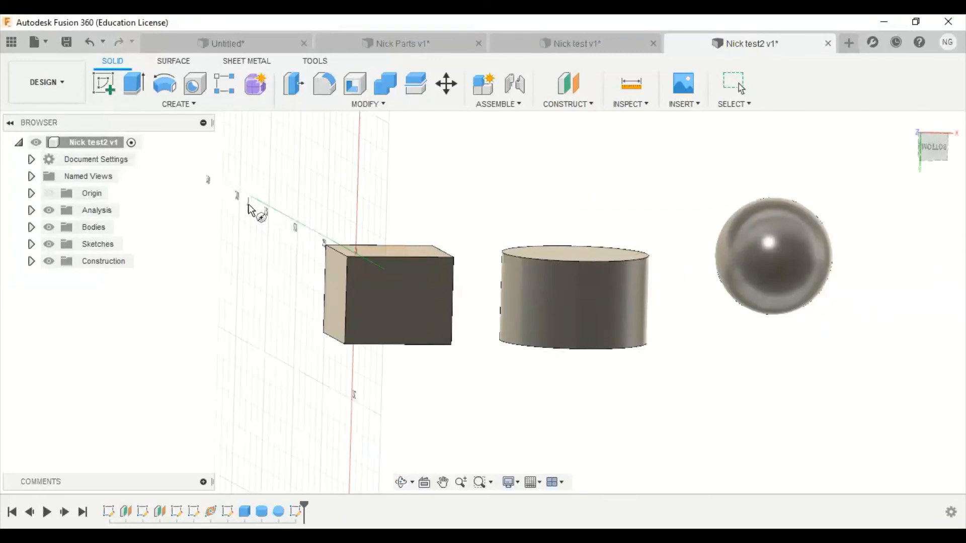
click(272, 271)
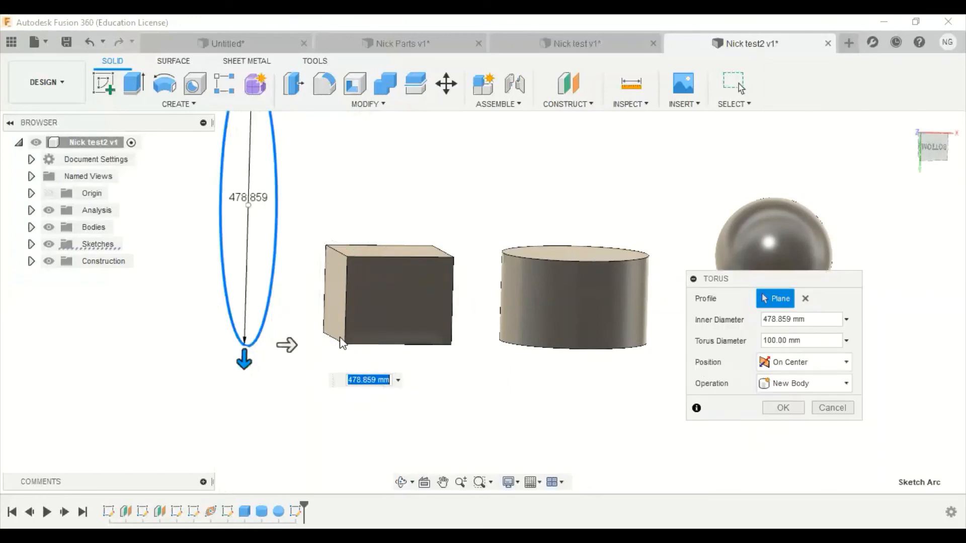
shift+middle_drag(342, 344, 428, 360)
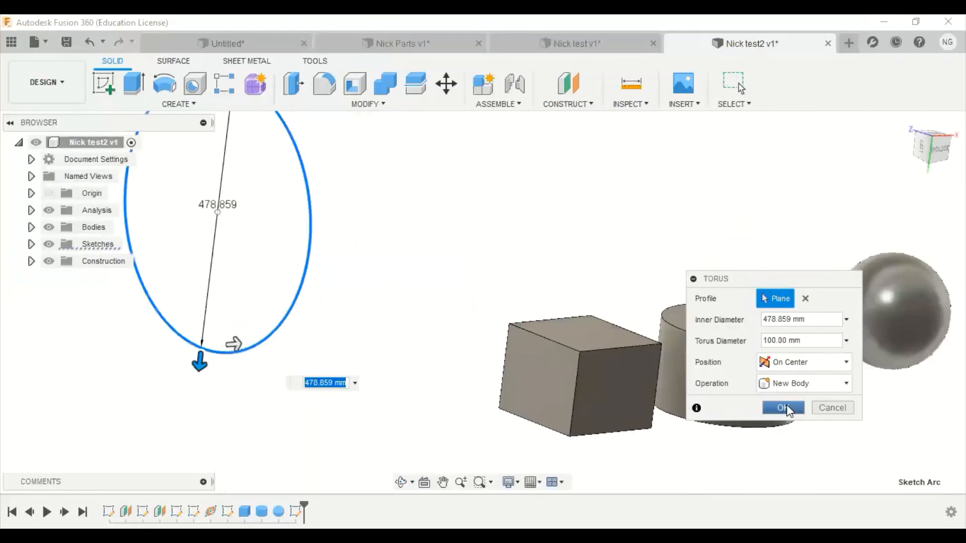
click(783, 408)
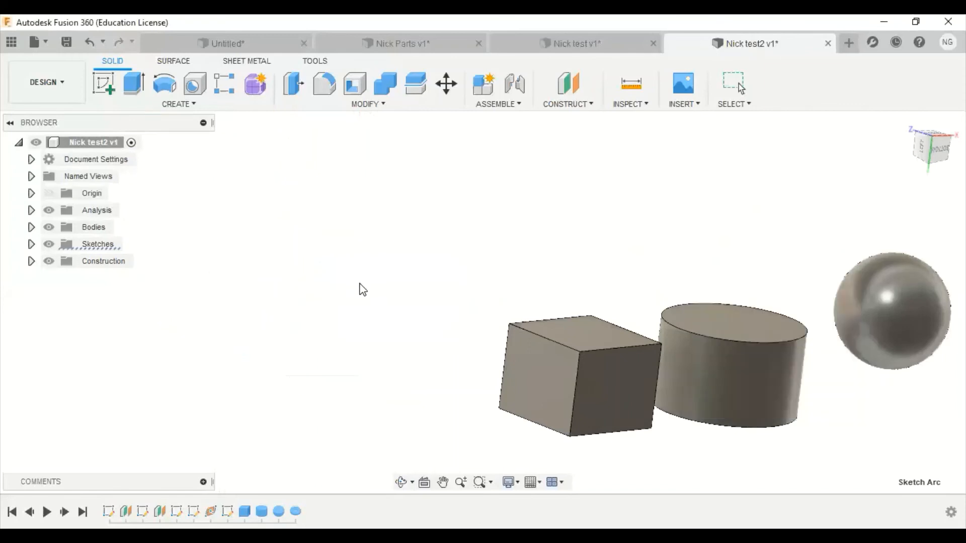
scroll(366, 289, down, 2)
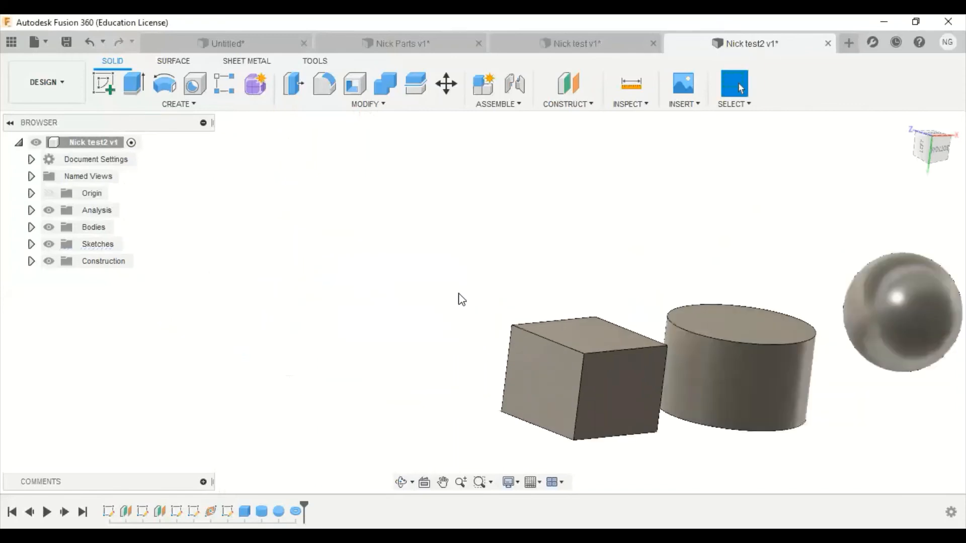
scroll(455, 294, down, 1)
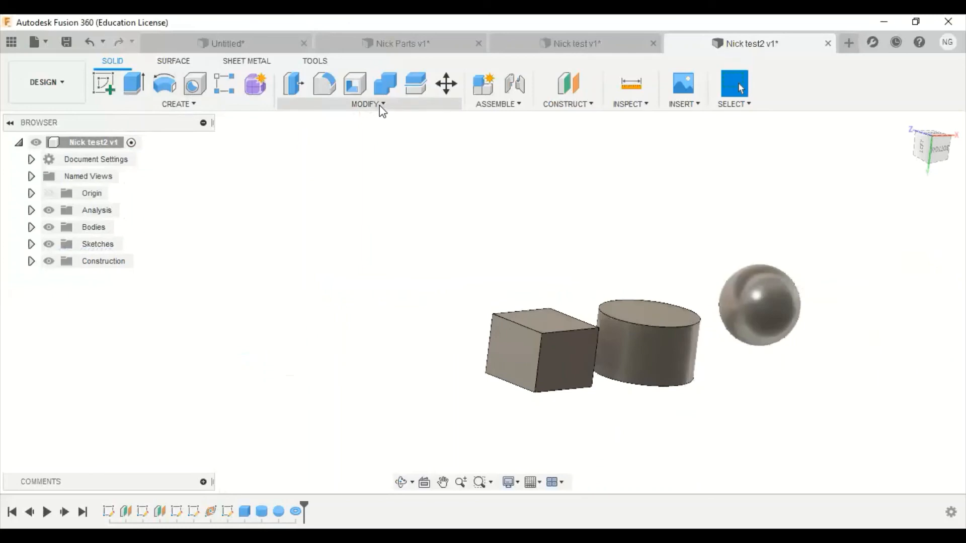
click(179, 103)
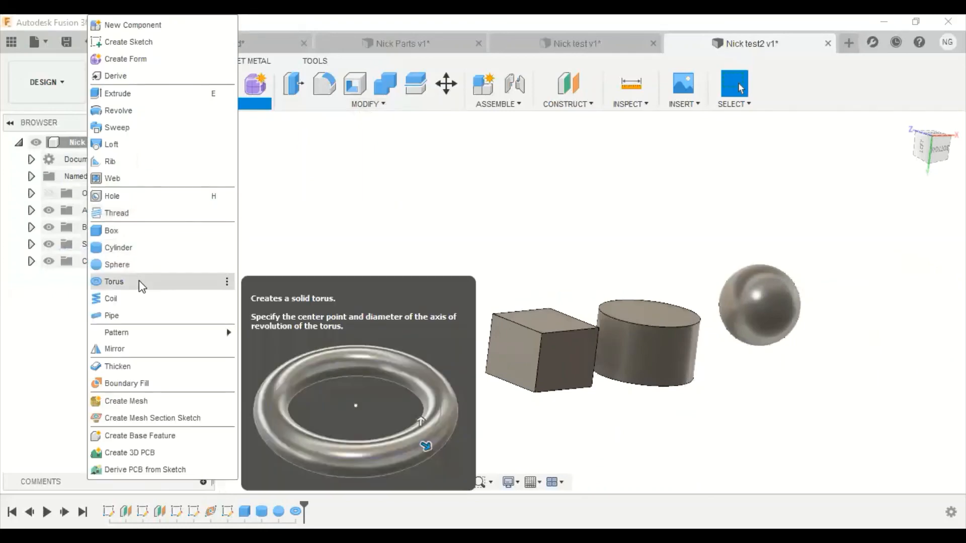
click(139, 280)
click(426, 265)
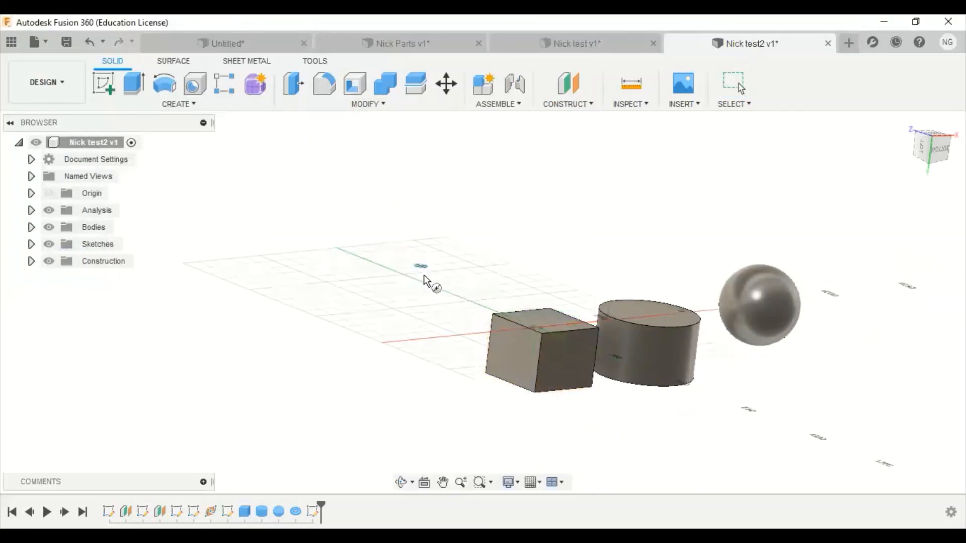
click(370, 285)
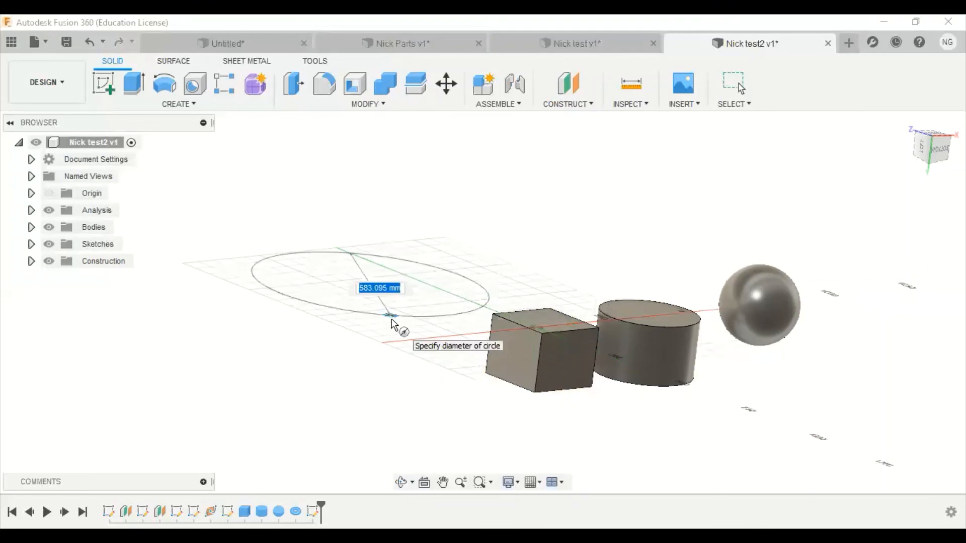
click(389, 316)
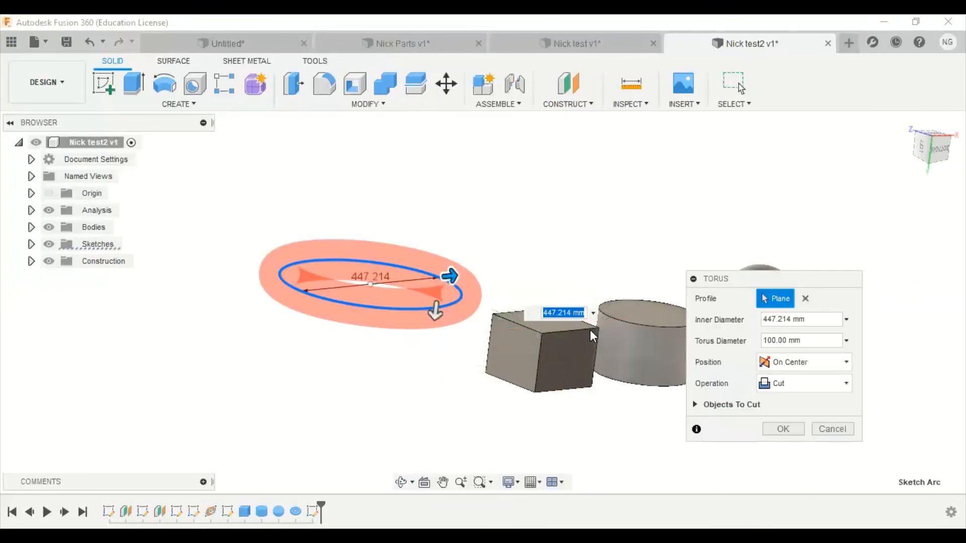
click(847, 382)
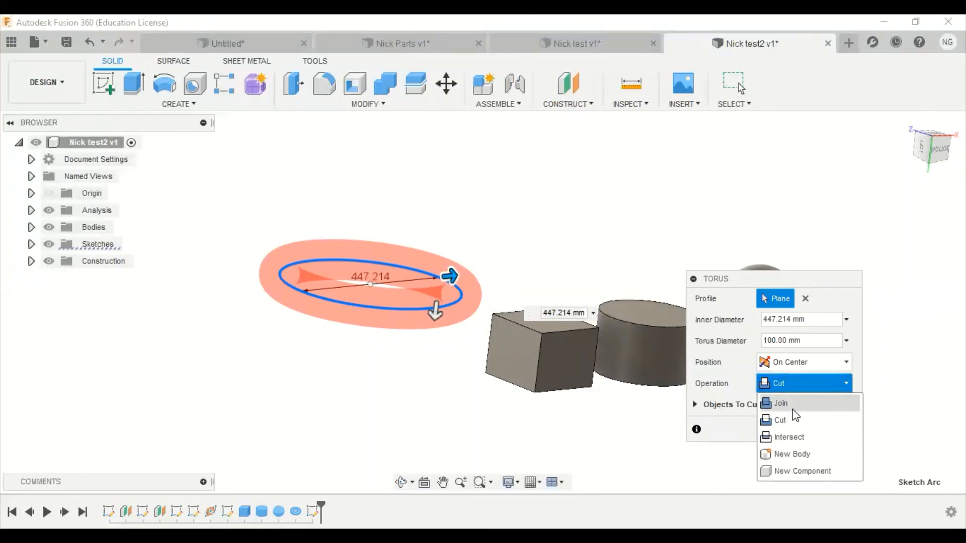
click(795, 456)
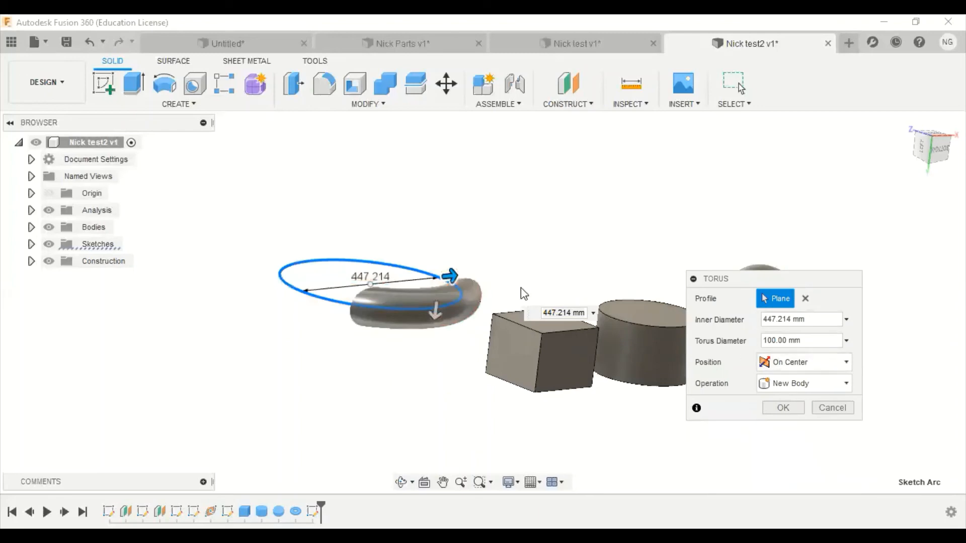
shift+middle_drag(441, 276, 427, 312)
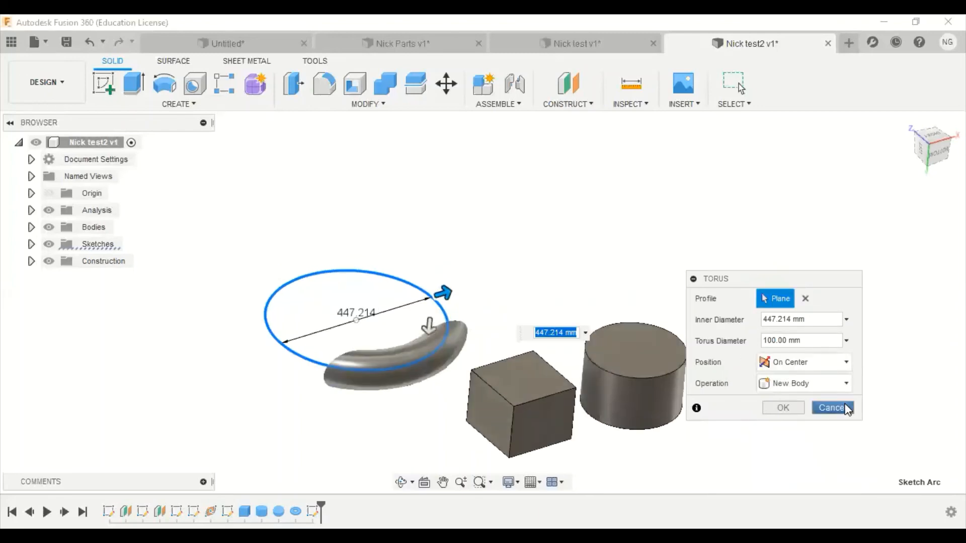
click(832, 408)
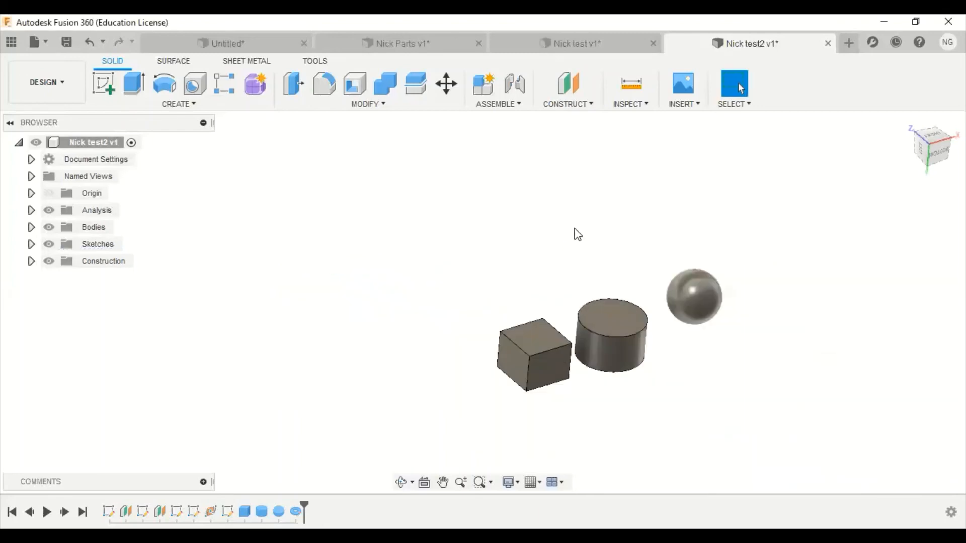
Create a torus as a new body on the XY plane beyond the sphere, inner diameter about 504 mm, torus diameter 100 mm, positioned On Center
middle_drag(648, 263, 447, 197)
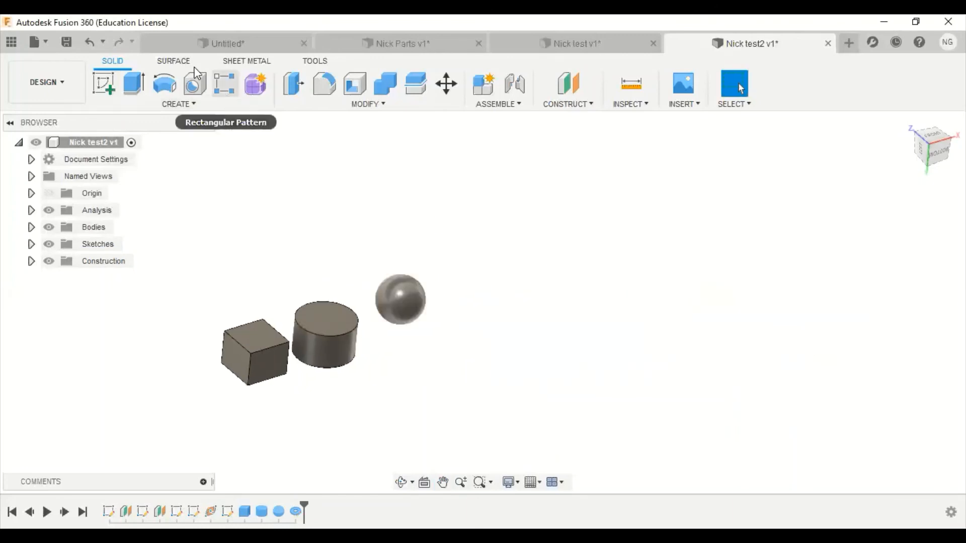
click(184, 106)
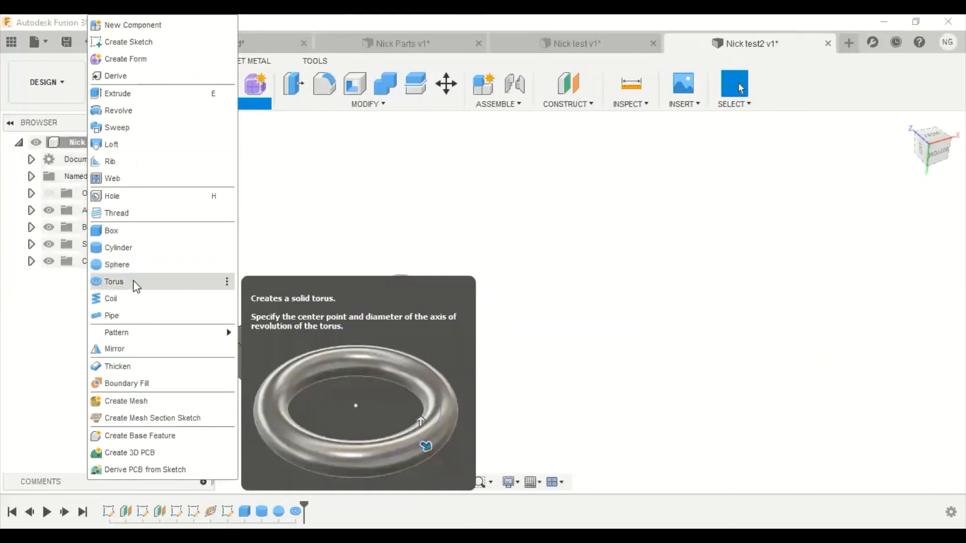
click(135, 284)
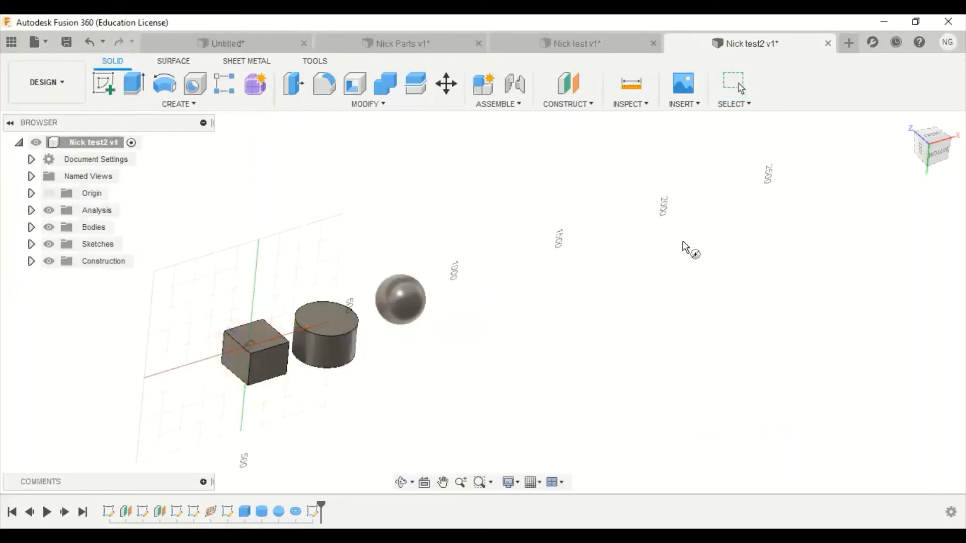
click(684, 254)
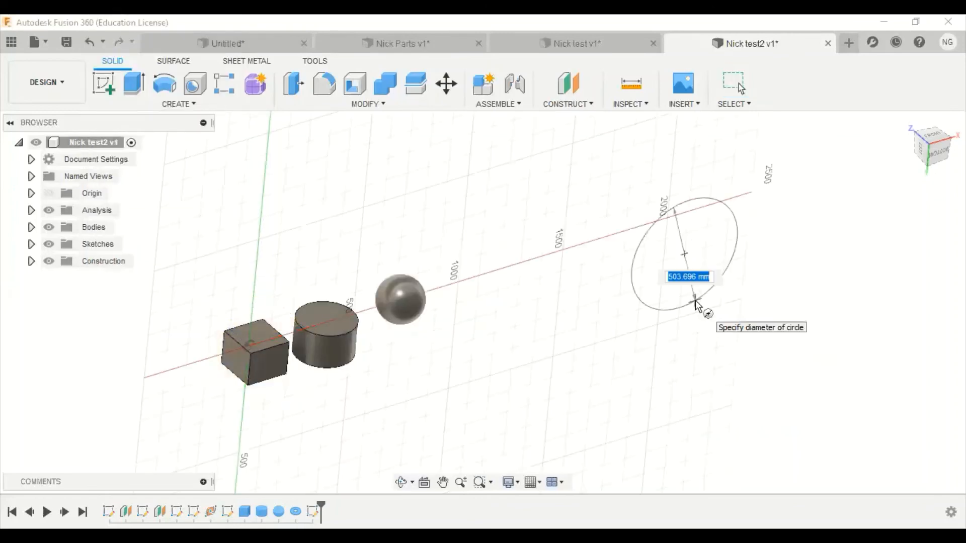
click(694, 303)
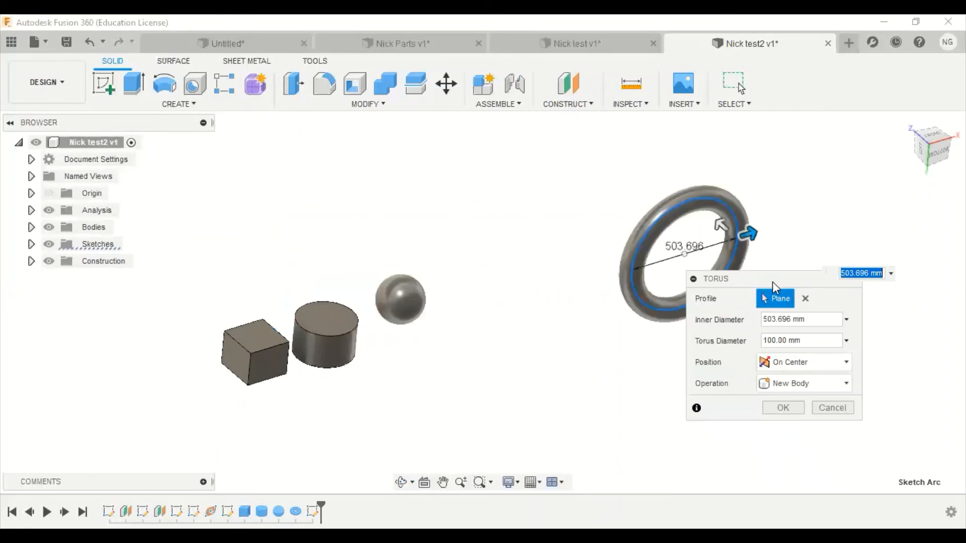
drag(772, 282, 596, 315)
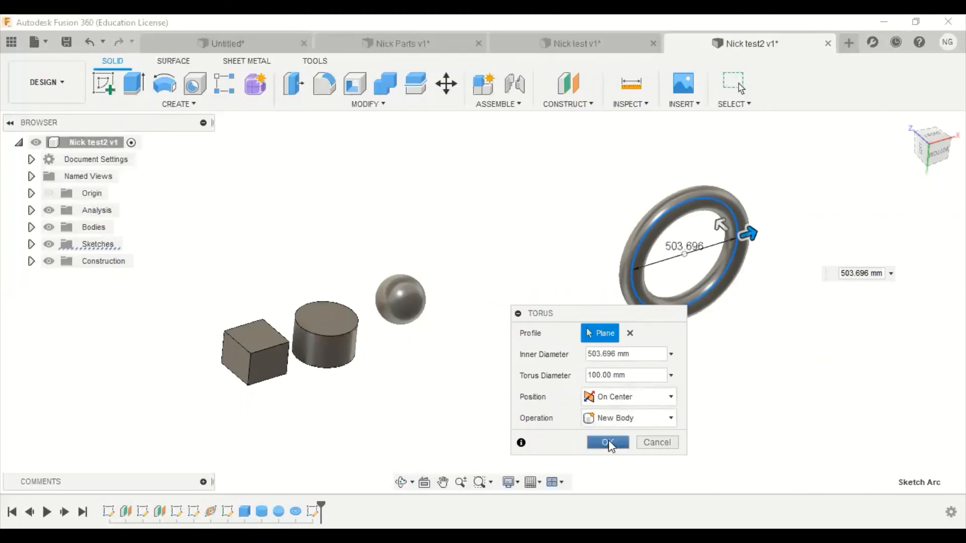
click(608, 443)
scroll(684, 349, up, 3)
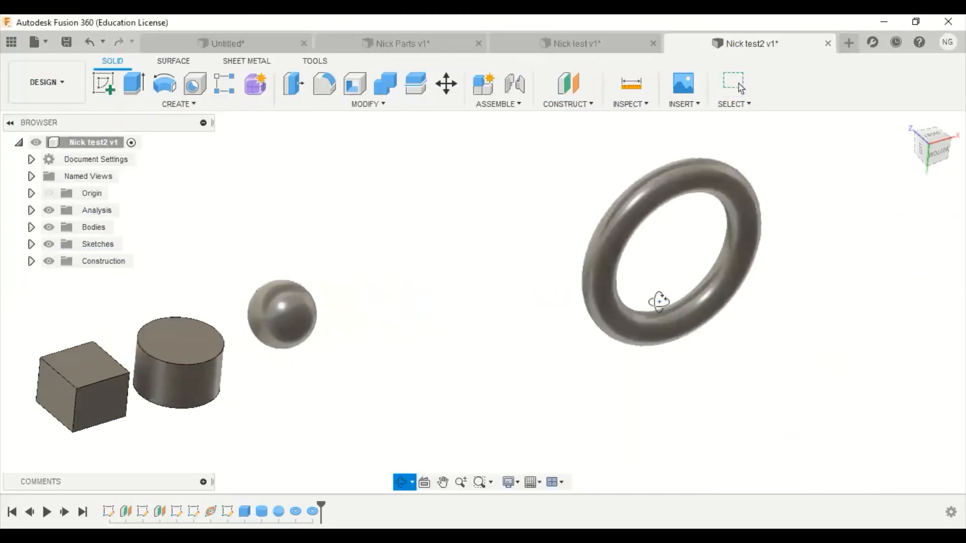
shift+middle_drag(658, 297, 761, 373)
shift+middle_drag(599, 177, 660, 338)
middle_drag(659, 339, 852, 452)
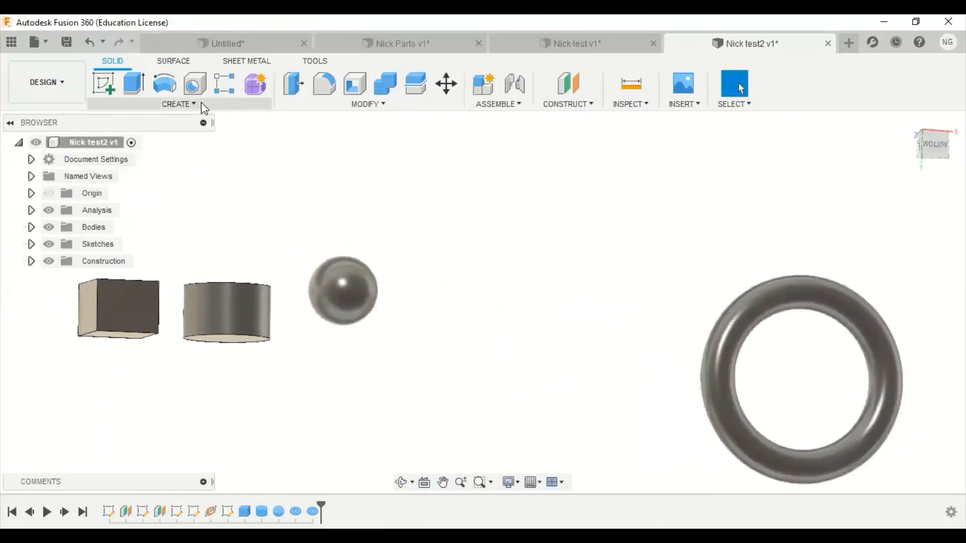
Sketch a horizontal line about 646 mm long above the box on the XY plane and finish the sketch
click(103, 83)
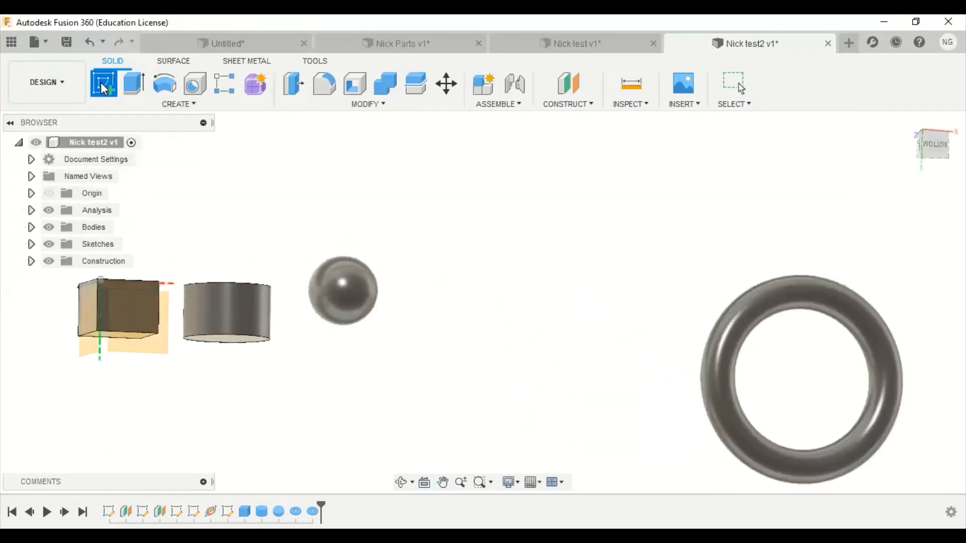
click(934, 144)
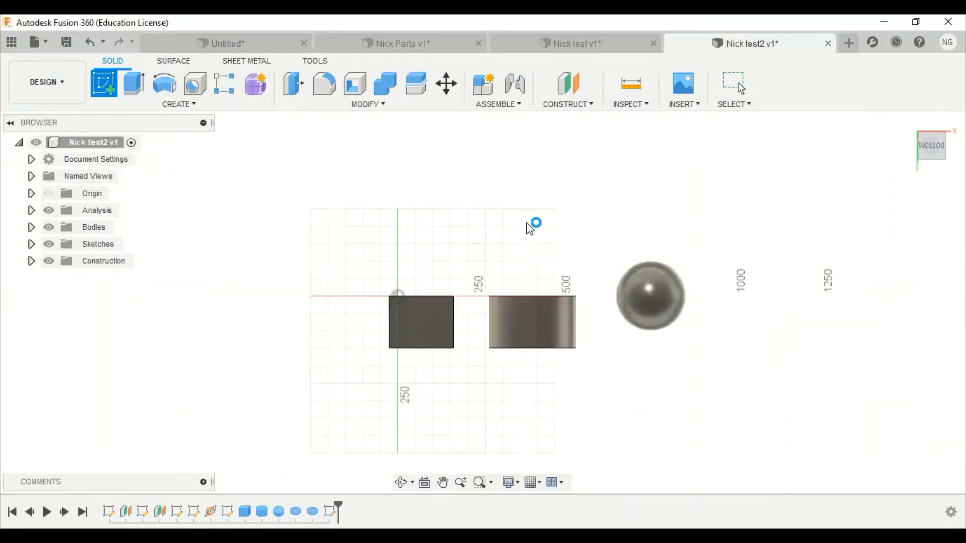
click(103, 85)
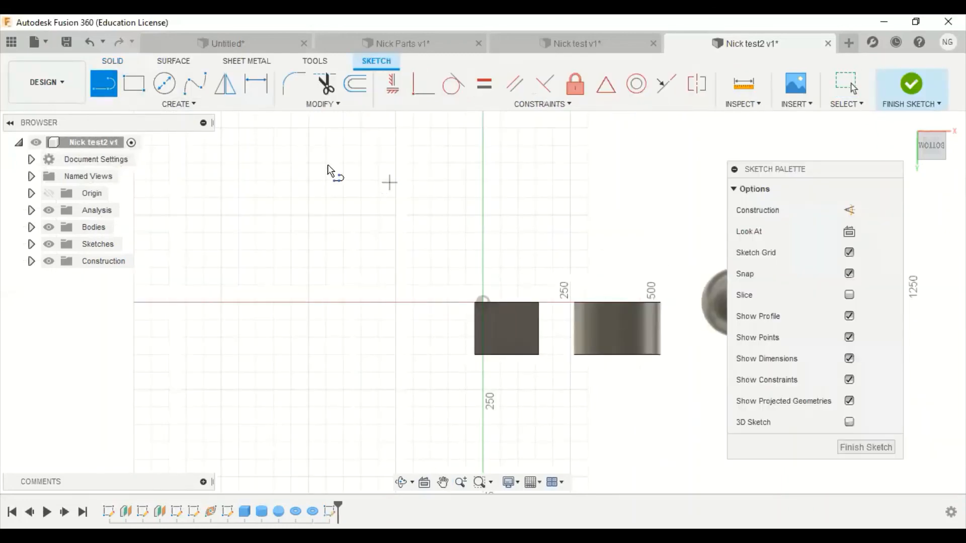
click(326, 163)
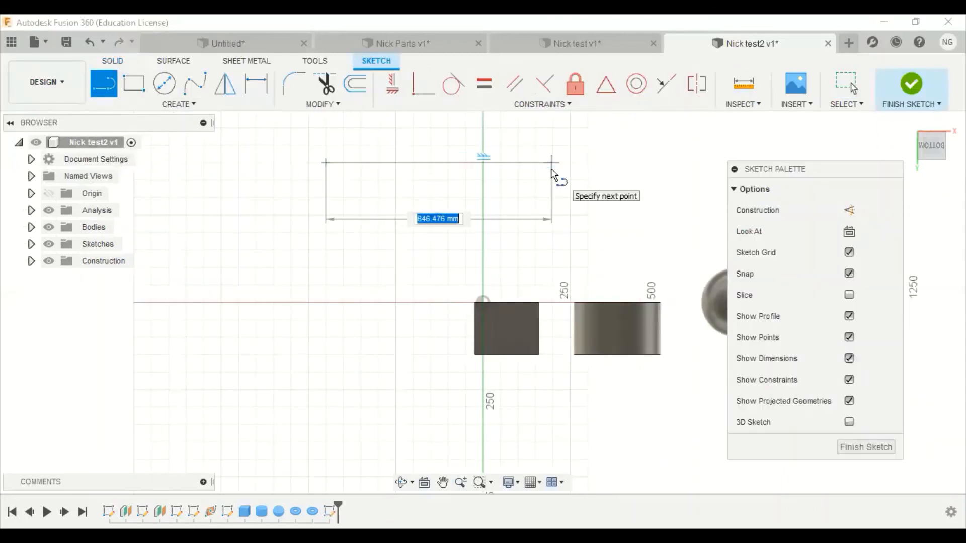
click(551, 162)
key(Escape)
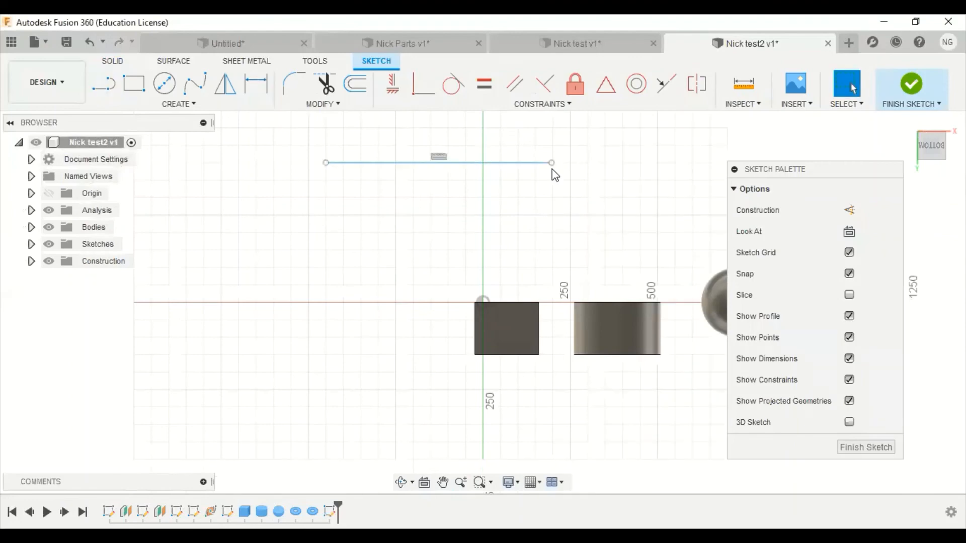
click(182, 104)
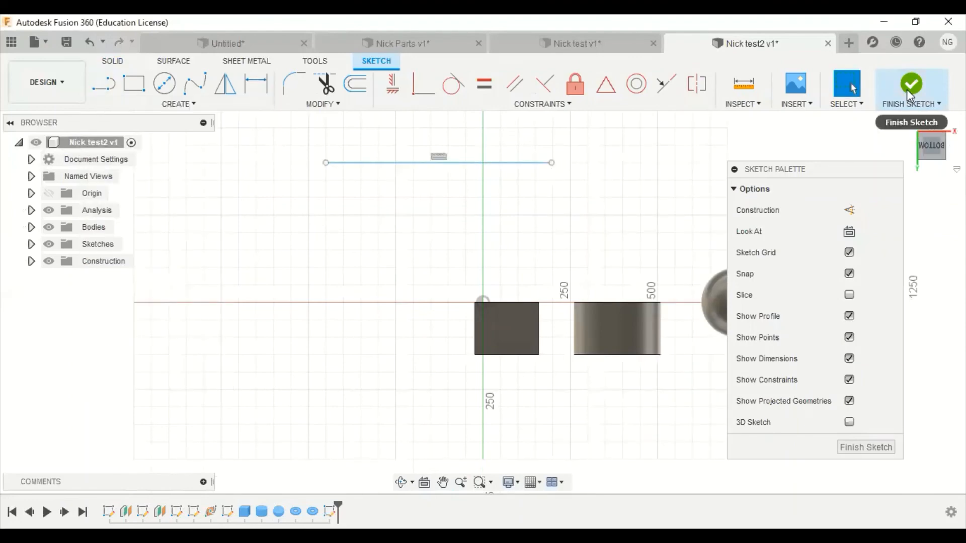
click(910, 86)
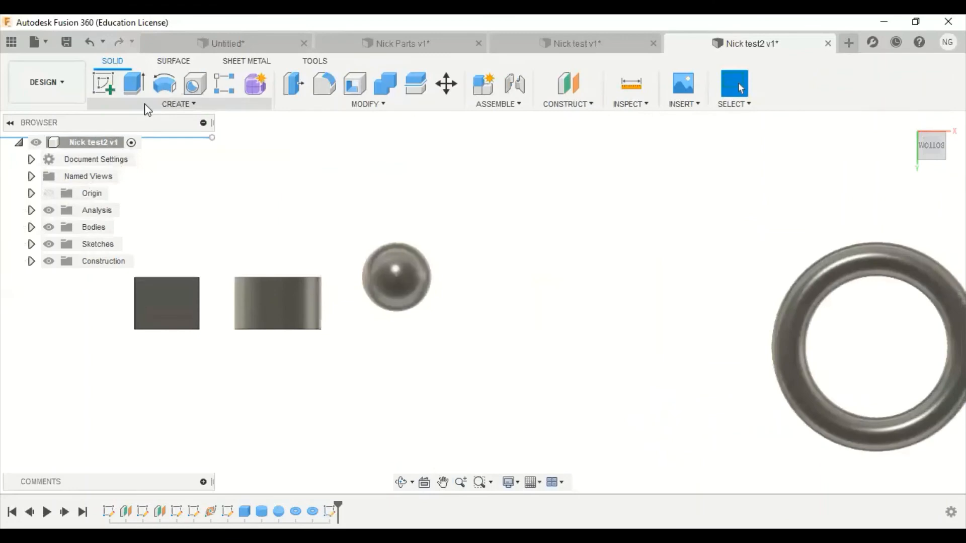
Start a hollow circular Pipe as a new body, using the sketched horizontal line above the box as its path
click(165, 84)
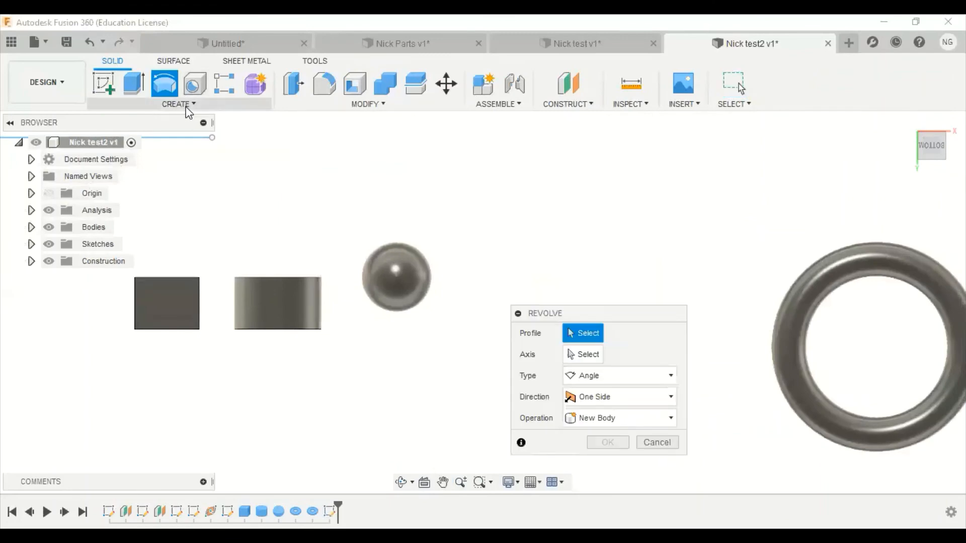
click(186, 107)
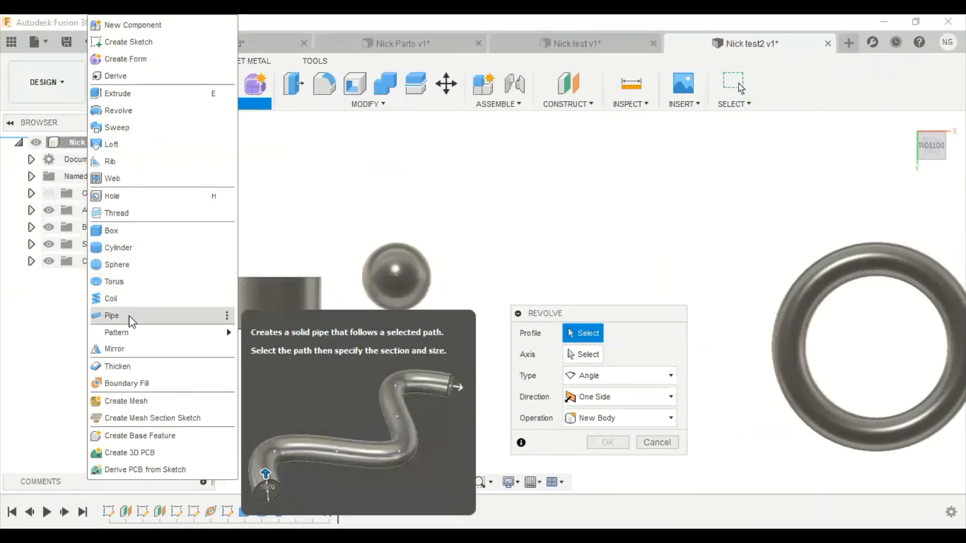
click(129, 316)
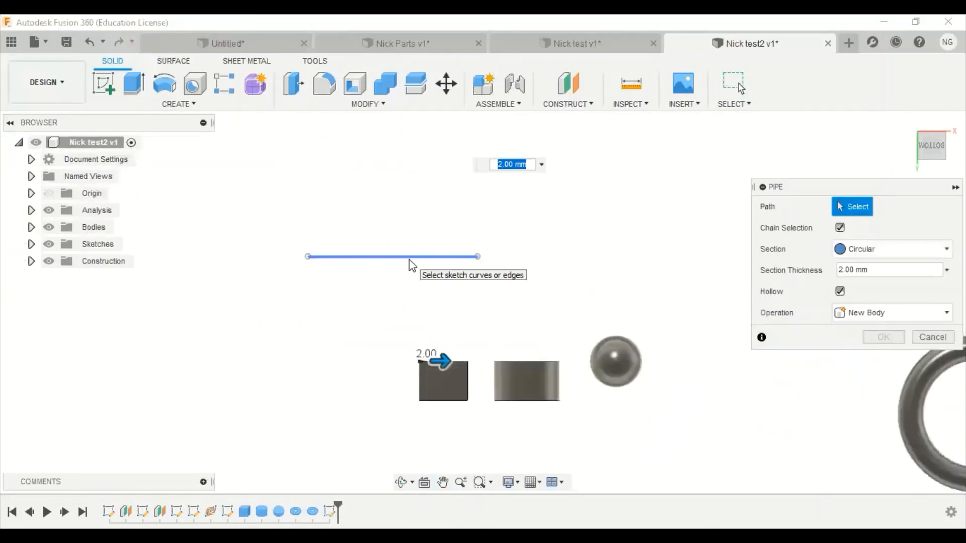
click(412, 266)
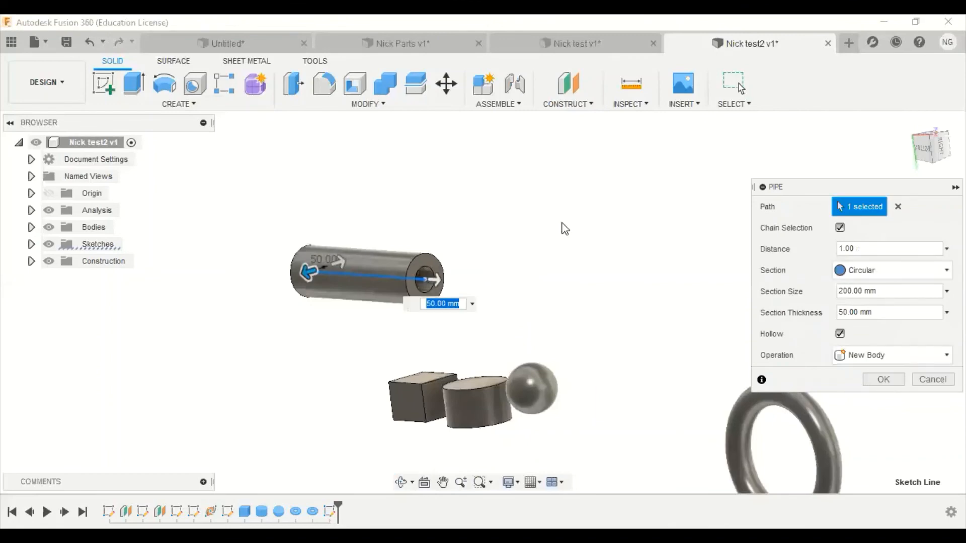
scroll(562, 223, up, 3)
drag(833, 186, 697, 138)
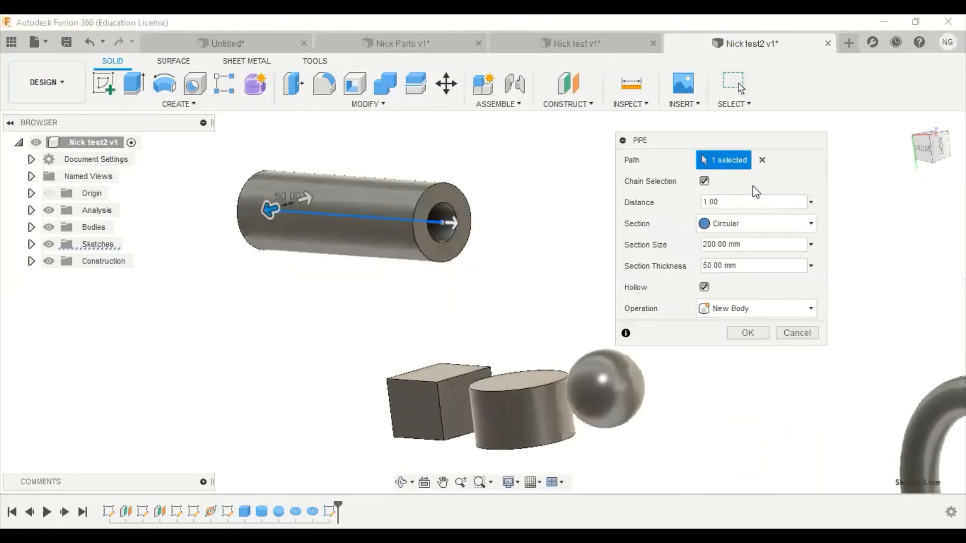
Toggle the pipe's hollow option off and back on, set section thickness 4 mm and section size 50 mm, and create the pipe
click(705, 286)
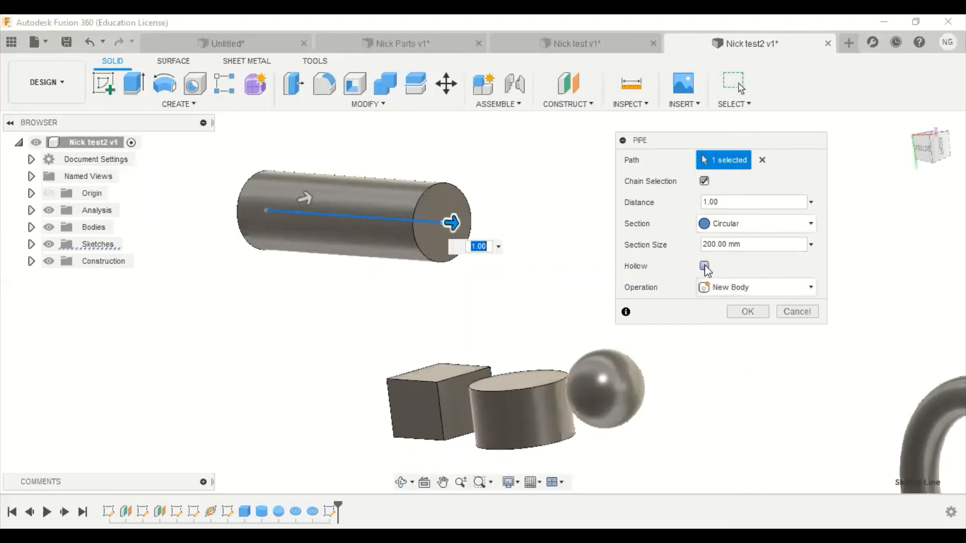
click(705, 266)
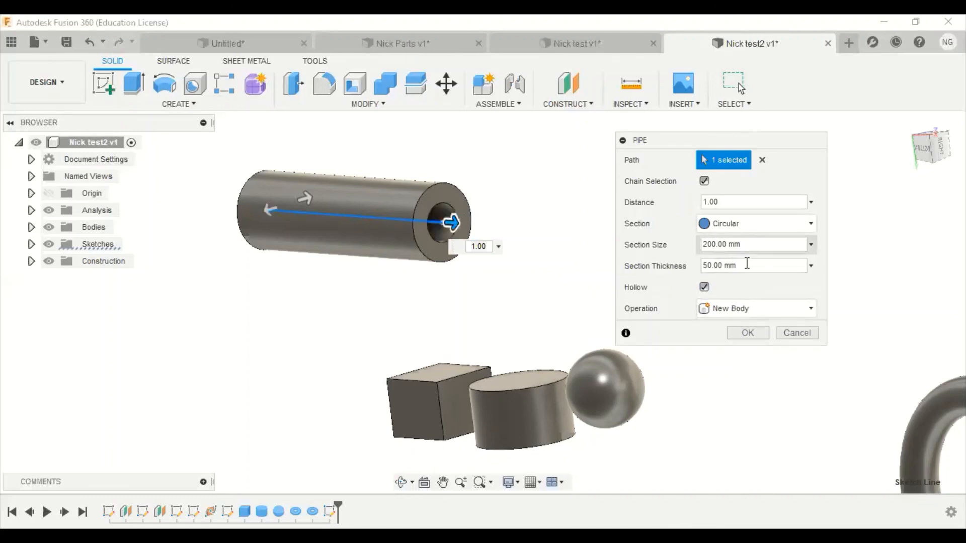
drag(746, 266, 703, 265)
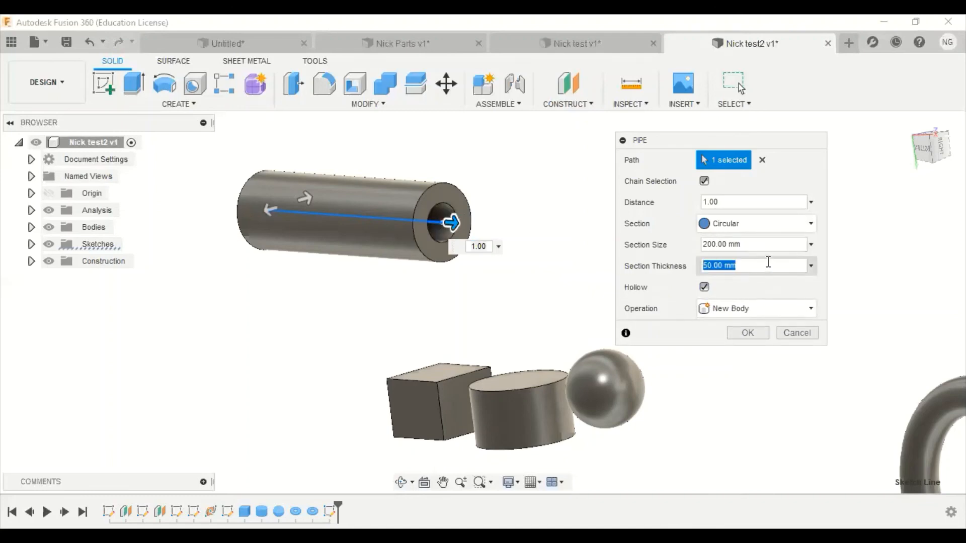
text(4)
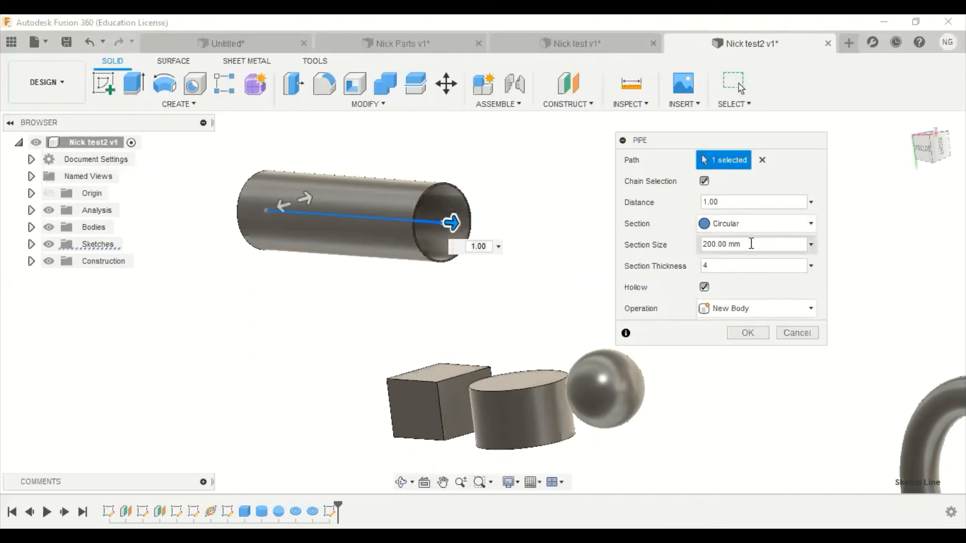
double_click(708, 244)
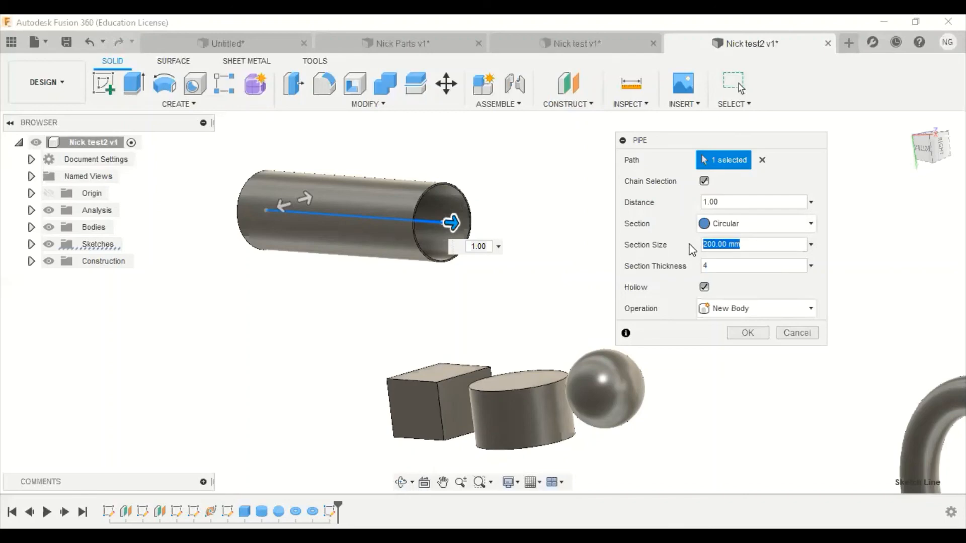
text(50)
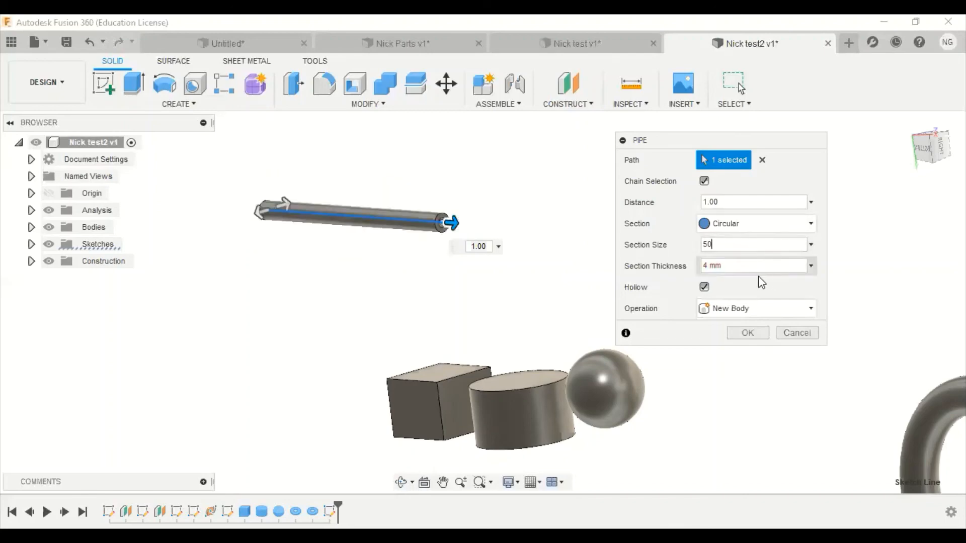
click(748, 333)
scroll(481, 226, up, 5)
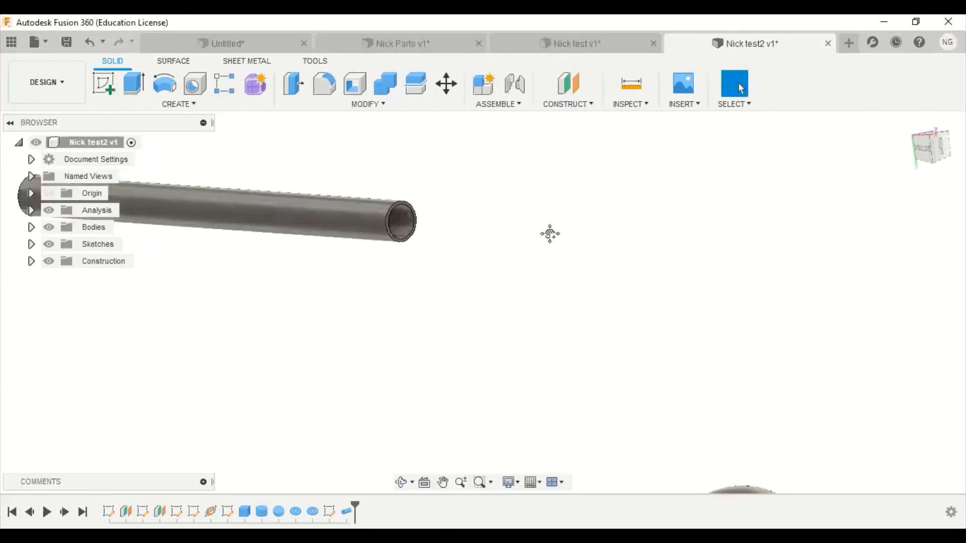
scroll(636, 258, down, 4)
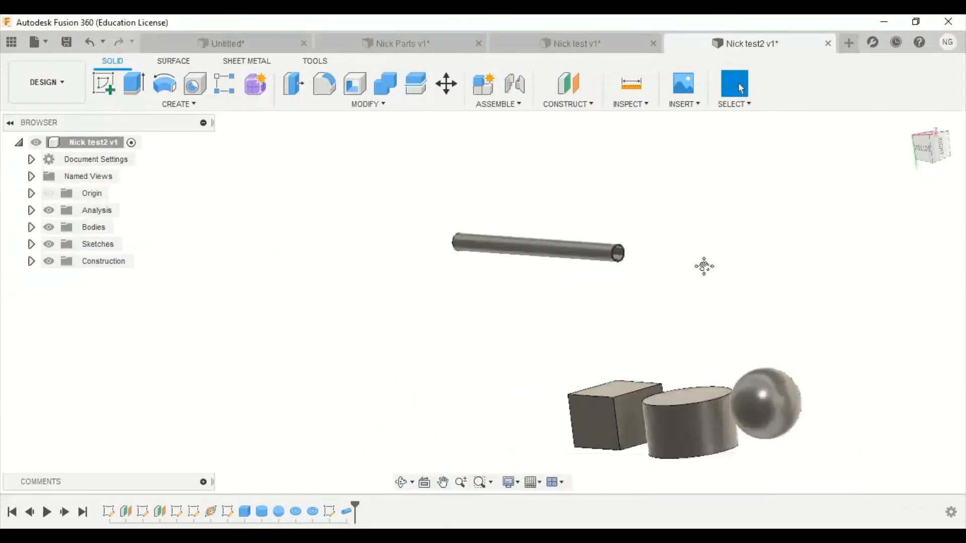
Select the pipe, box, cylinder, sphere and torus bodies together and delete them, including features referenced by others
middle_drag(703, 265, 445, 186)
middle_drag(636, 226, 568, 188)
scroll(624, 229, down, 3)
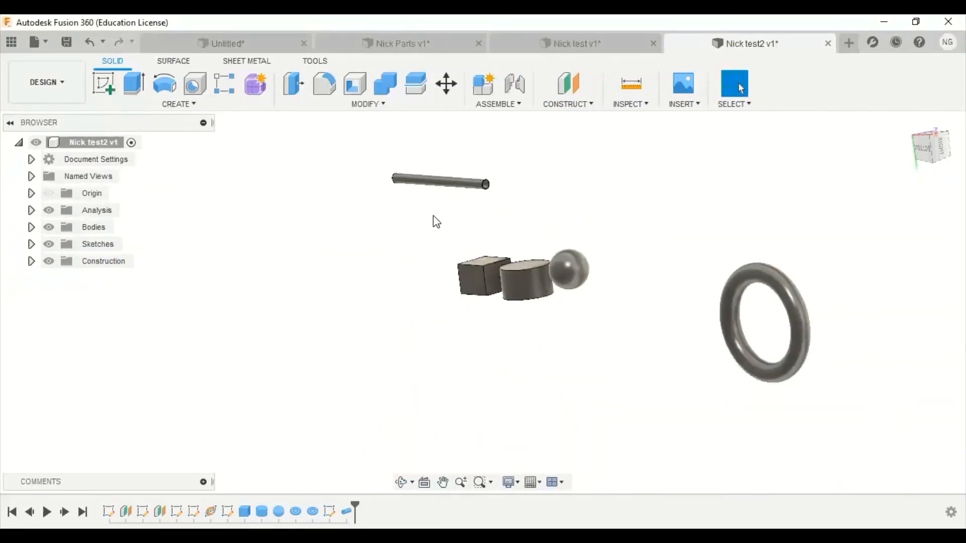
drag(311, 146, 938, 494)
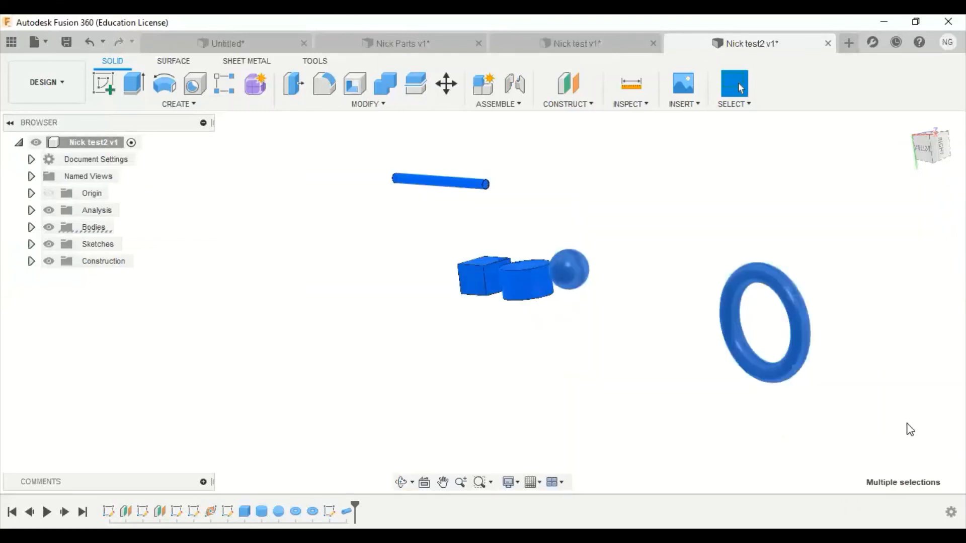
key(Delete)
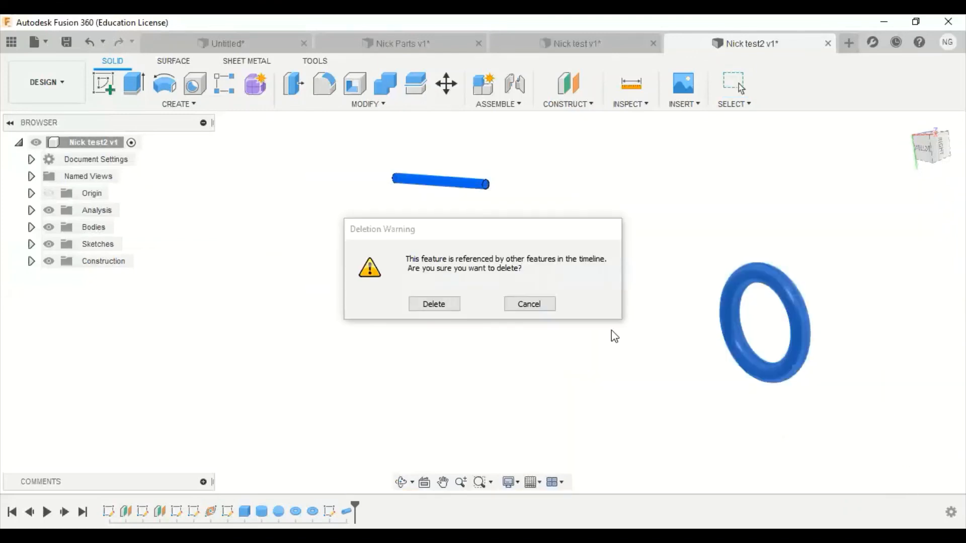
click(434, 304)
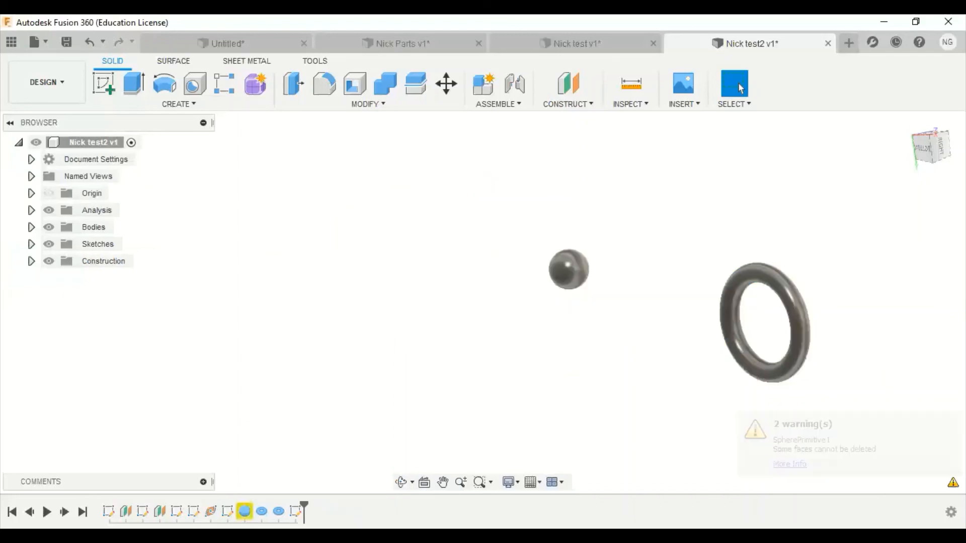
Delete the two remaining torus features and the sphere feature from the timeline
right_click(279, 511)
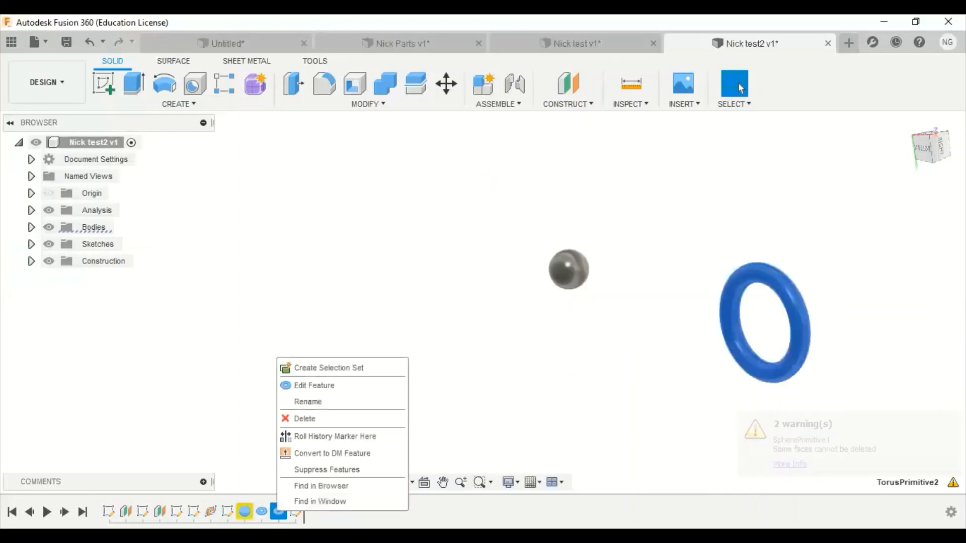
click(305, 419)
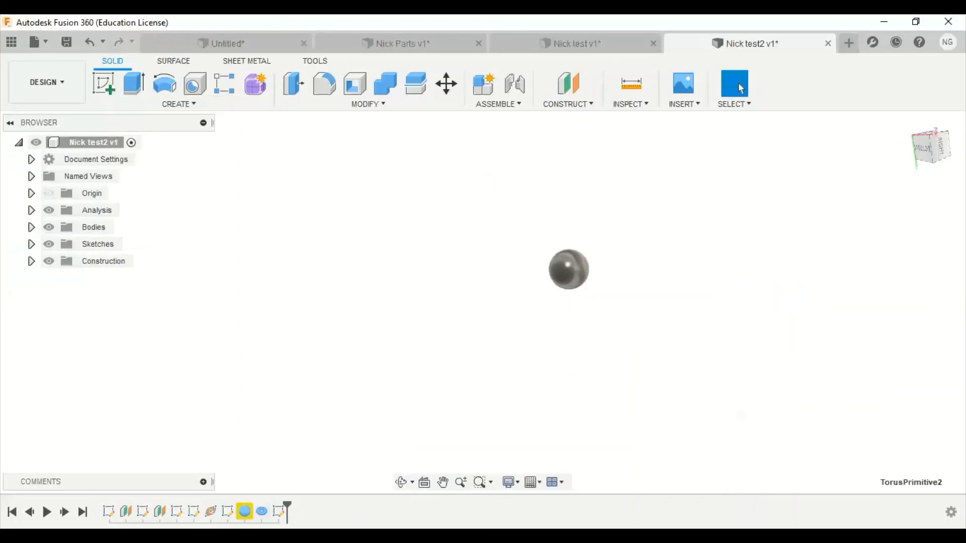
right_click(262, 512)
click(292, 419)
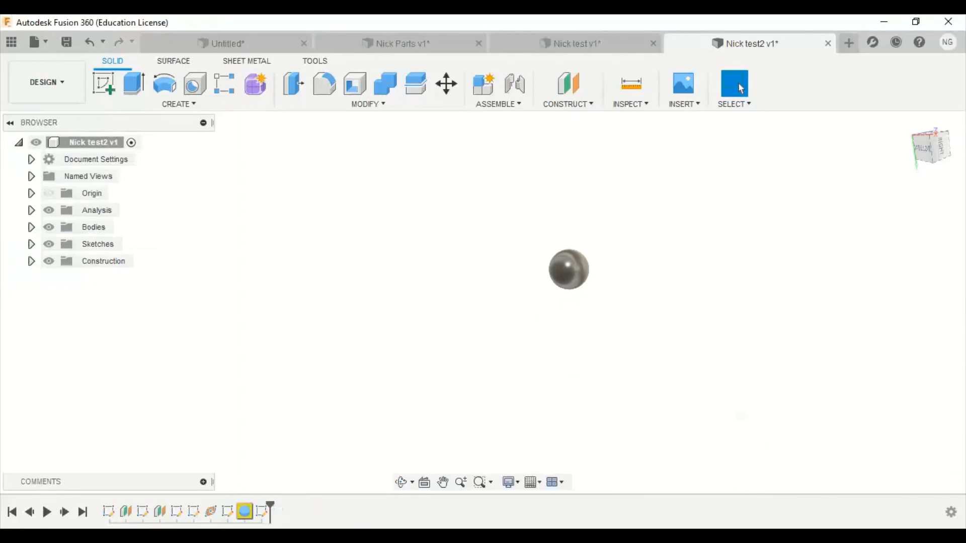
right_click(245, 512)
click(279, 403)
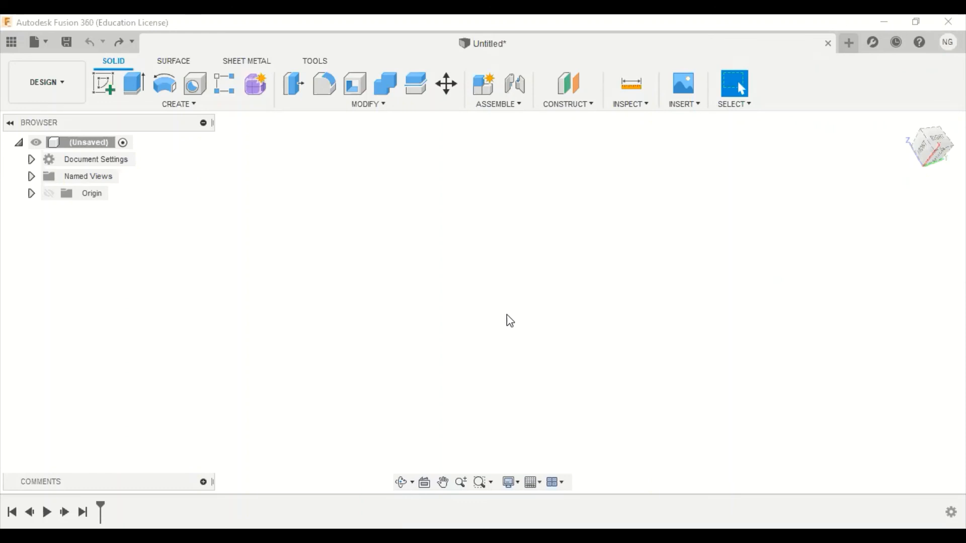
Start a Coil in the empty untitled design on the XY plane, centred on the origin with a diameter of about 56.6 mm
click(194, 107)
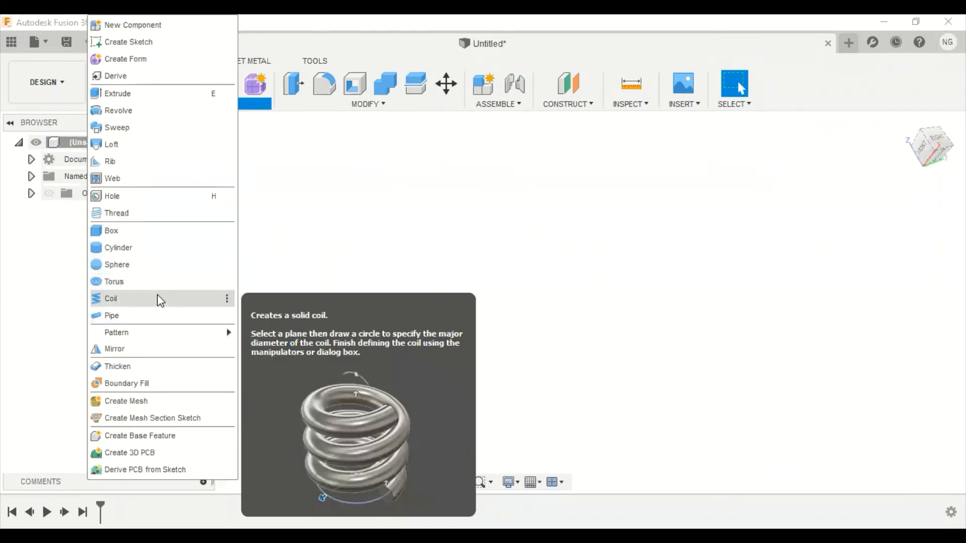
click(160, 300)
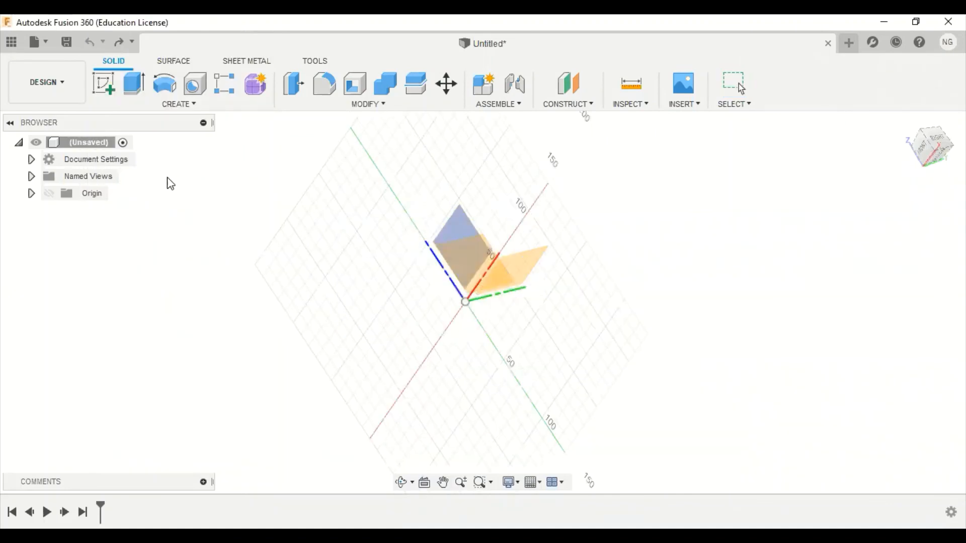
click(520, 275)
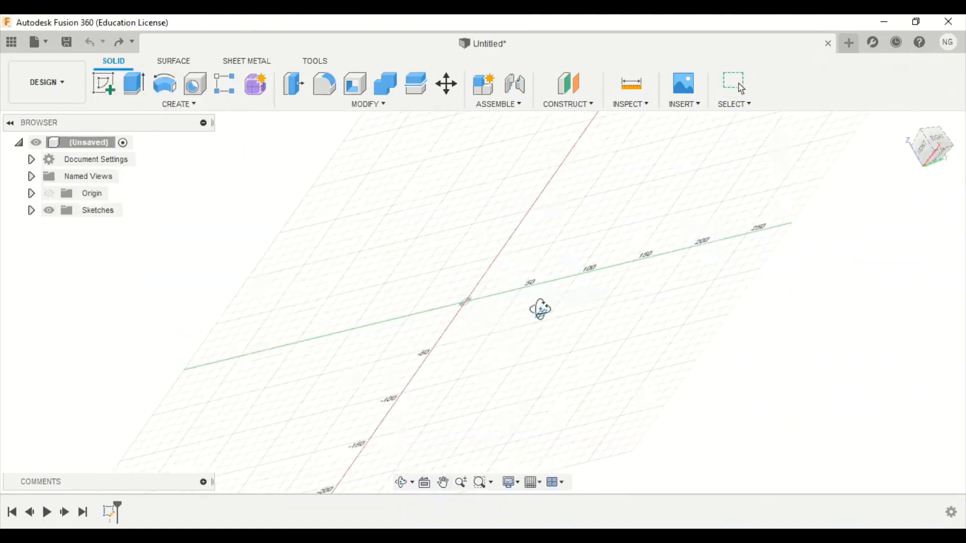
click(468, 301)
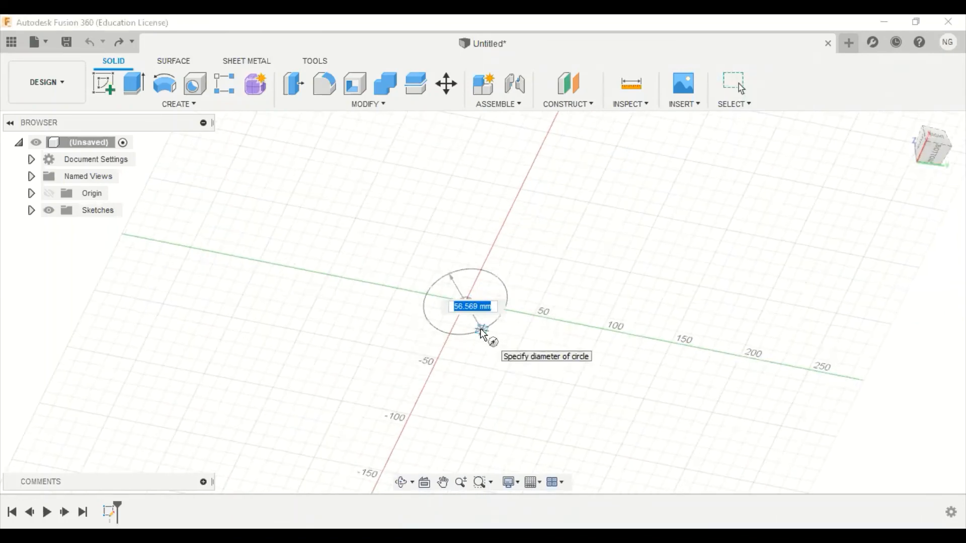
key(Return)
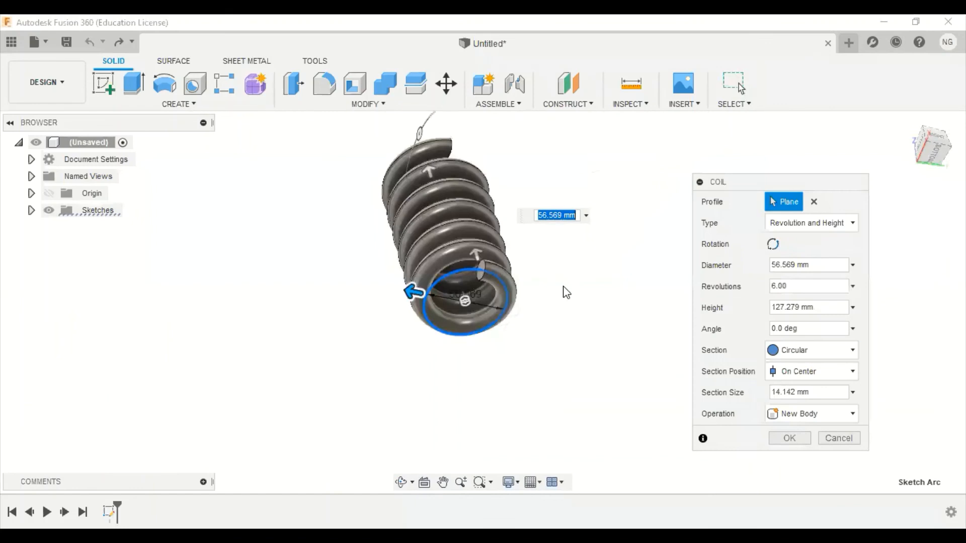
Stretch the coil to a height of 160 mm and set its revolutions to 8
shift+middle_drag(564, 287, 572, 328)
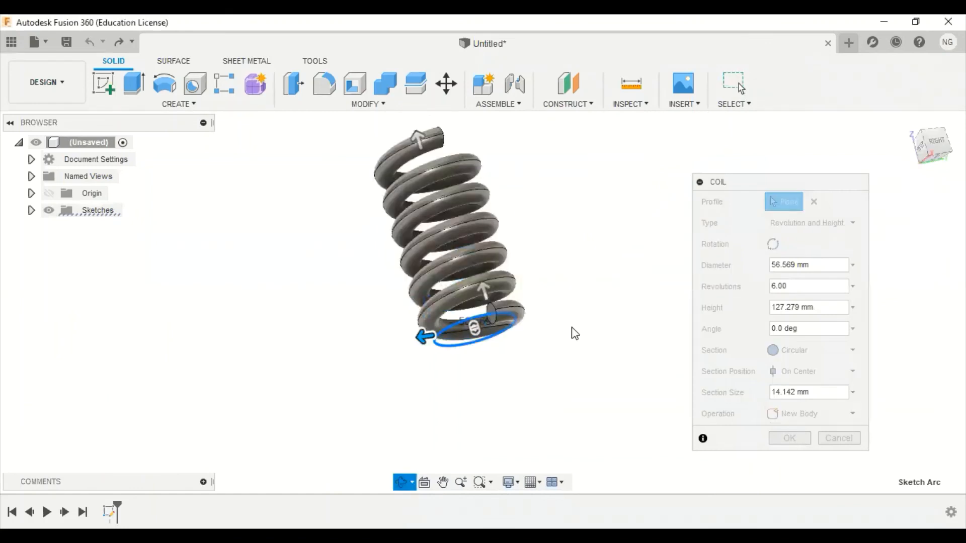
scroll(557, 201, up, 2)
middle_drag(557, 202, 561, 265)
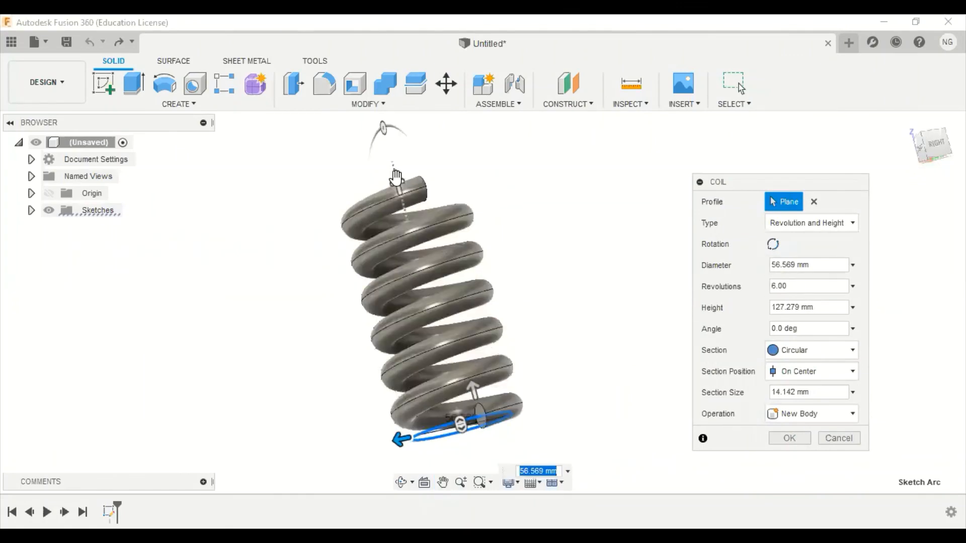
drag(395, 177, 384, 125)
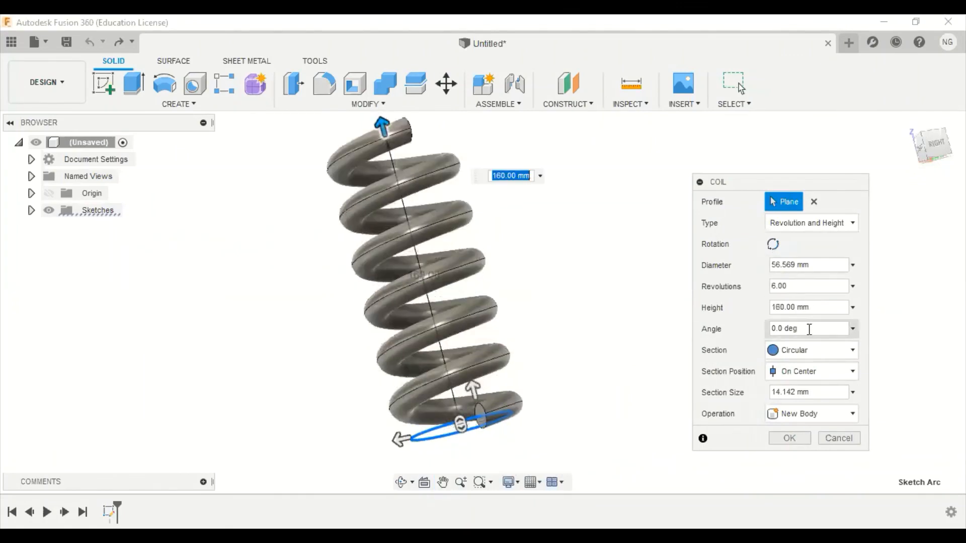
drag(803, 288, 758, 291)
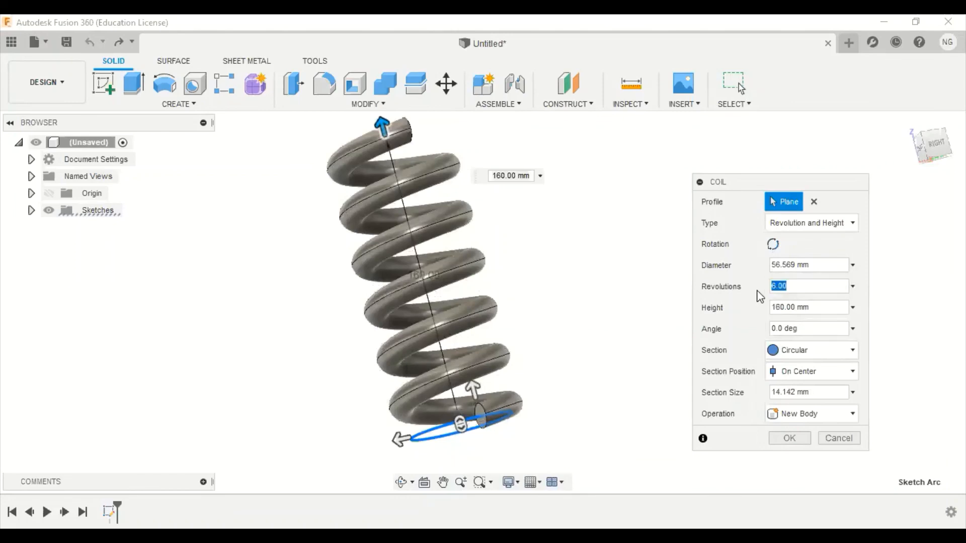
text(8)
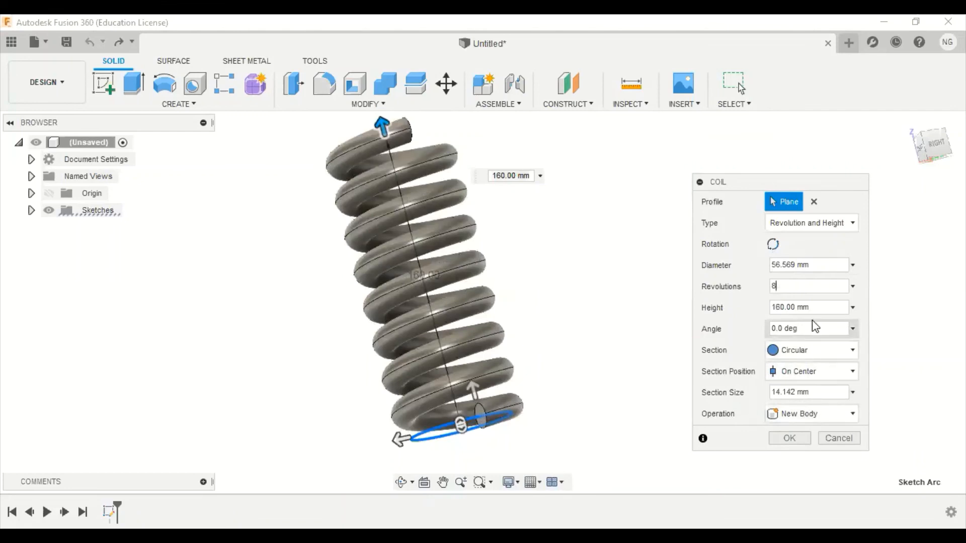
Set the coil's diameter to 30 mm and its circular section size to 8 mm, and create it as a new body
drag(820, 265, 760, 265)
text(30)
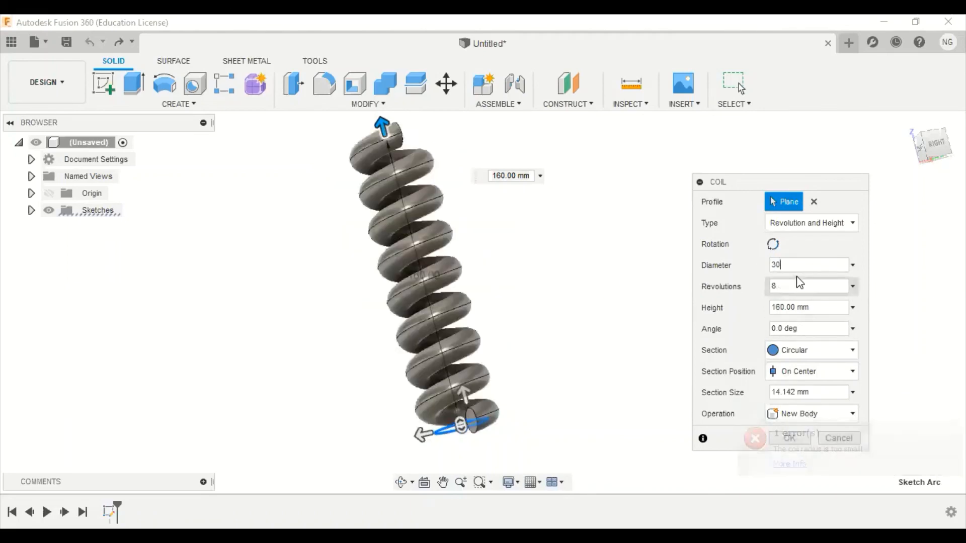
double_click(821, 391)
click(820, 391)
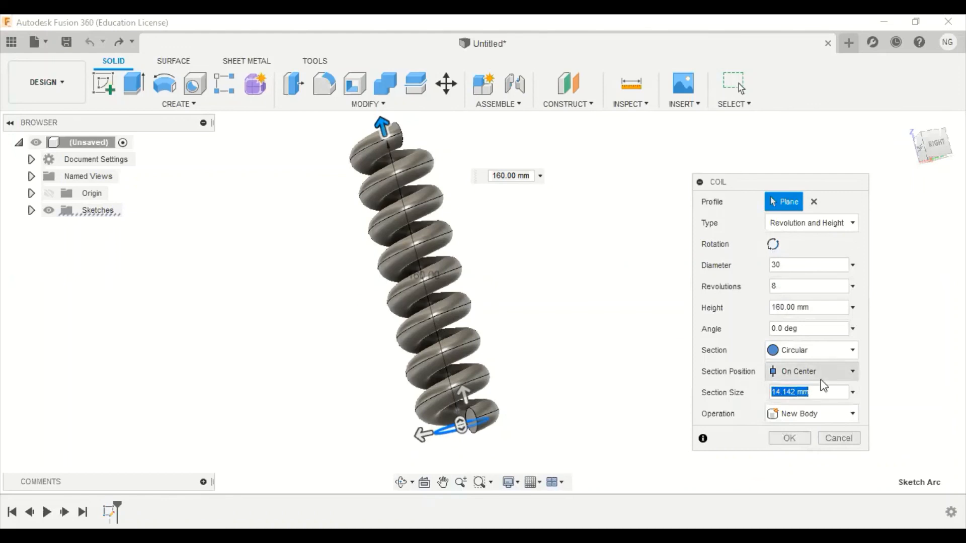
text(8)
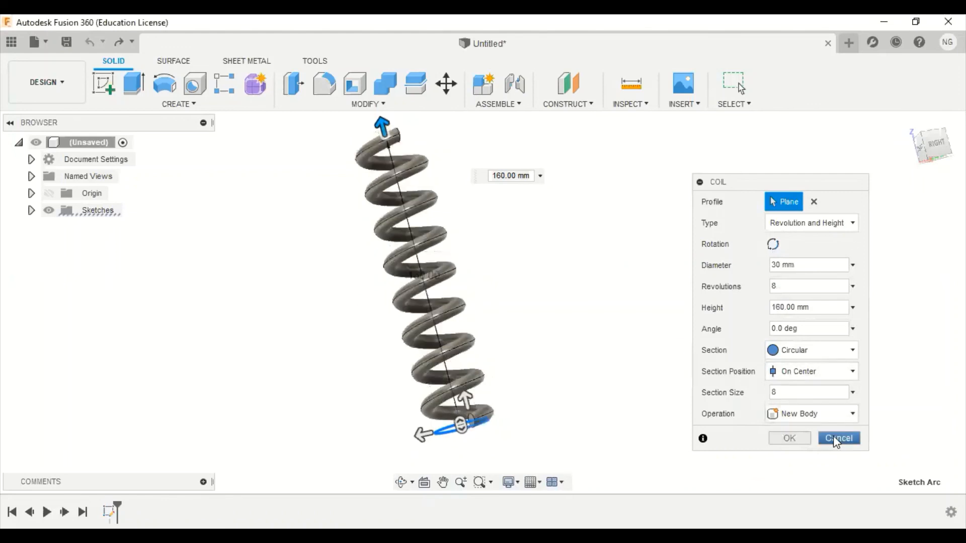
click(790, 438)
shift+middle_drag(597, 340, 432, 151)
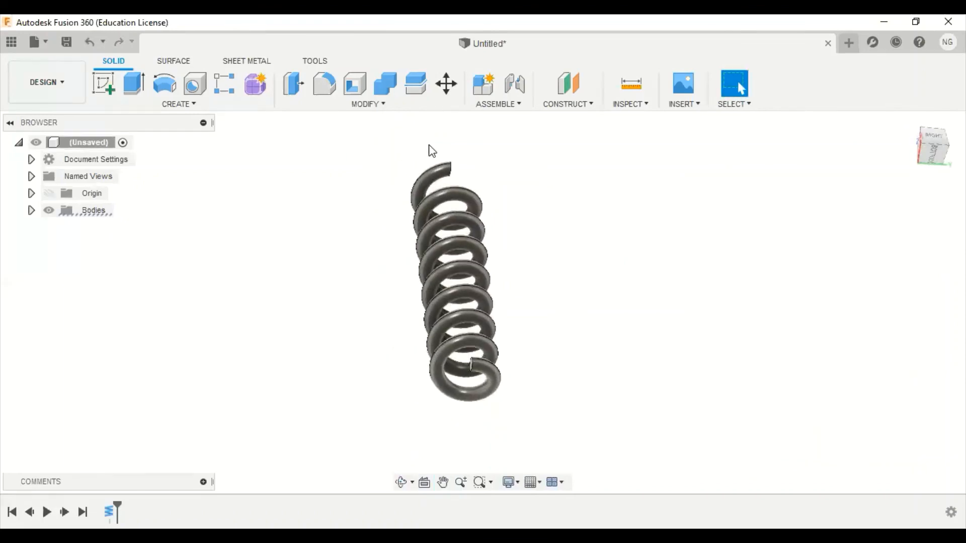
click(385, 106)
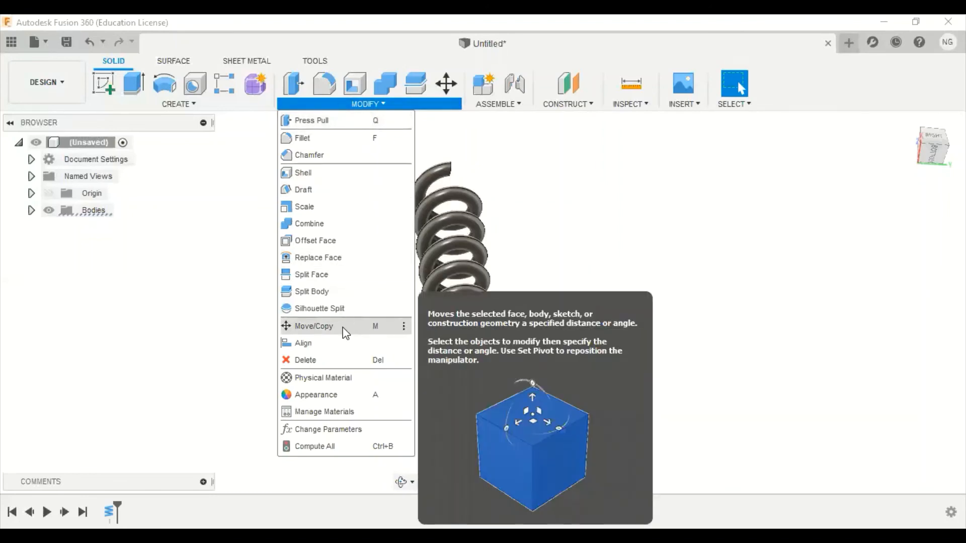
click(346, 331)
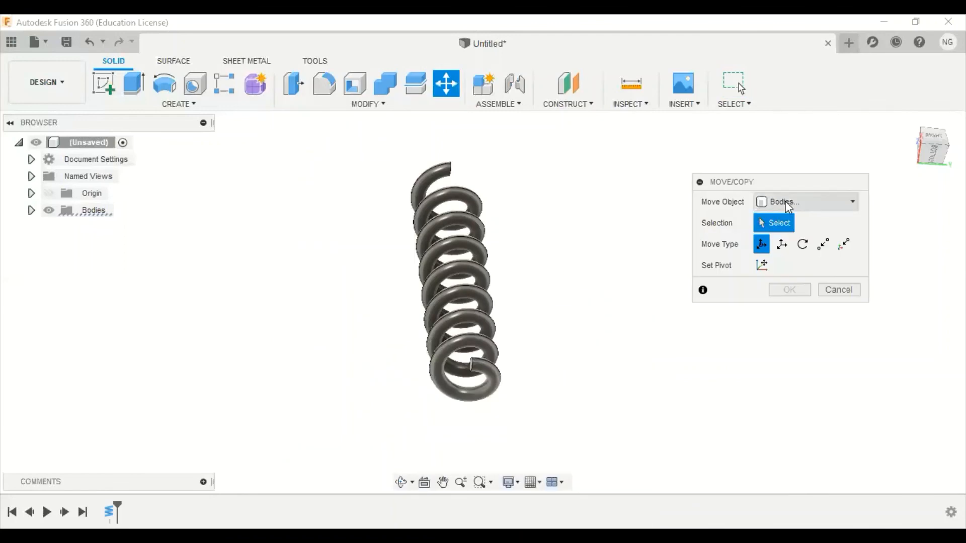
click(481, 256)
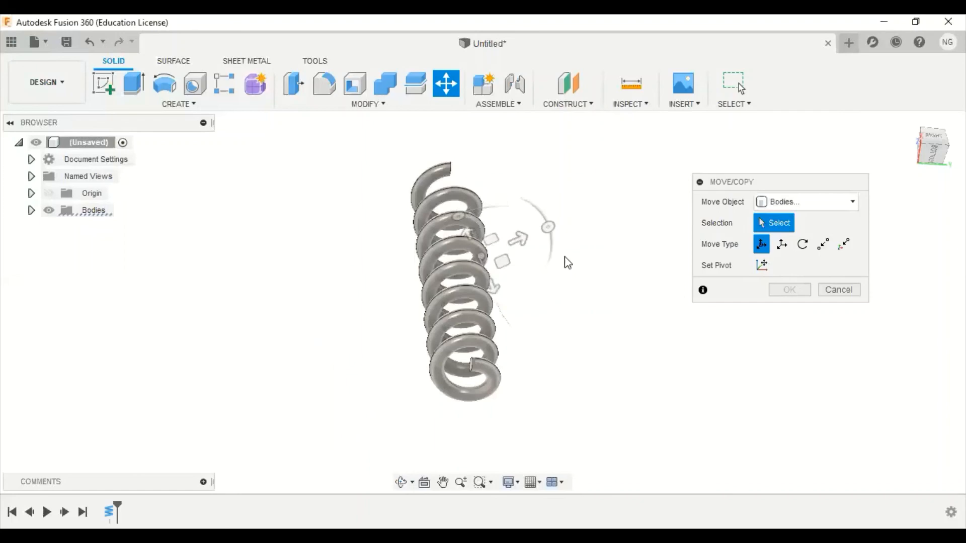
drag(533, 244, 602, 334)
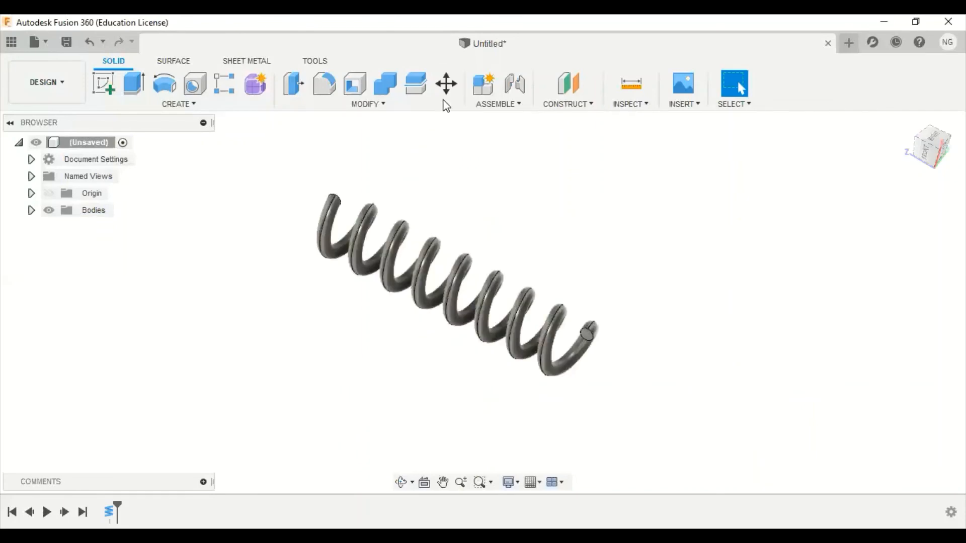
Create a copy of the coil body with Move/Copy, offset 60 mm in the Z distance from the original
click(377, 104)
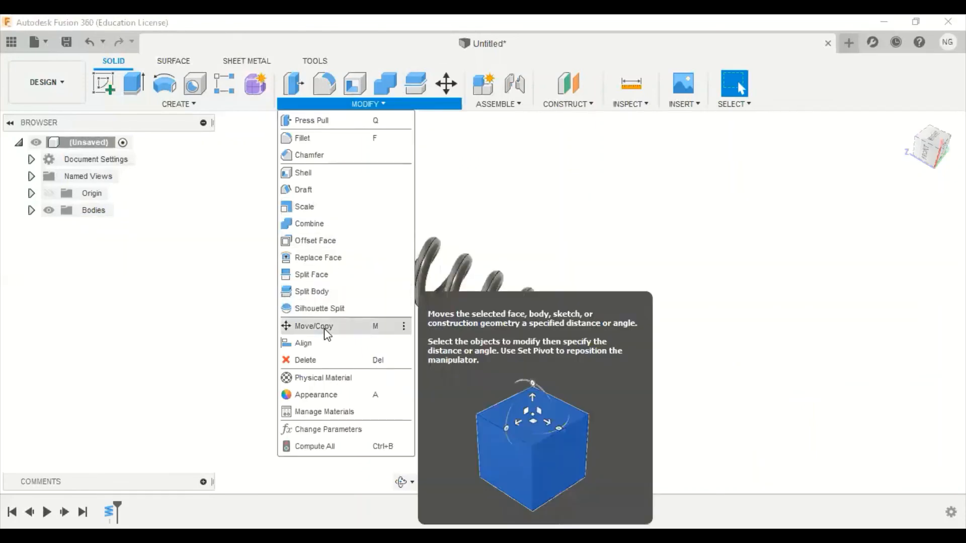
click(317, 326)
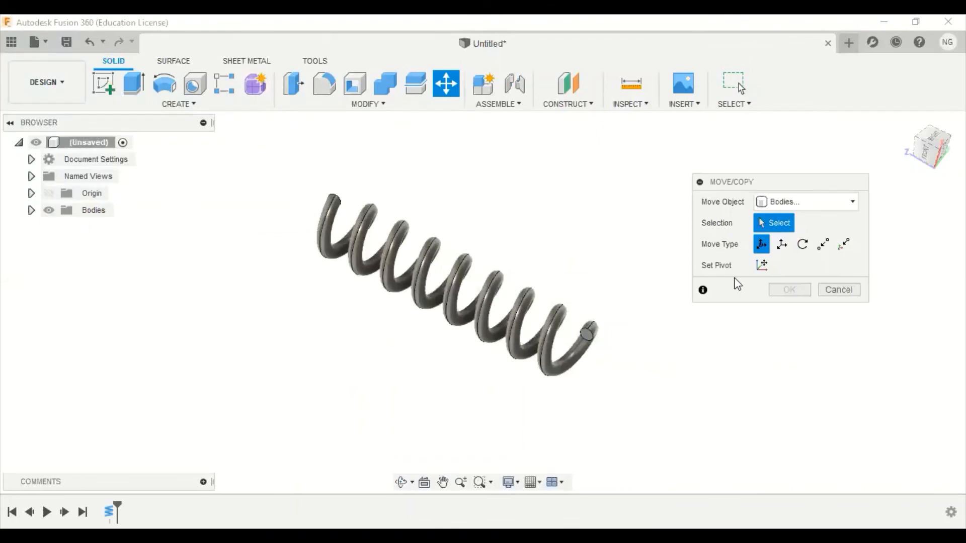
click(532, 303)
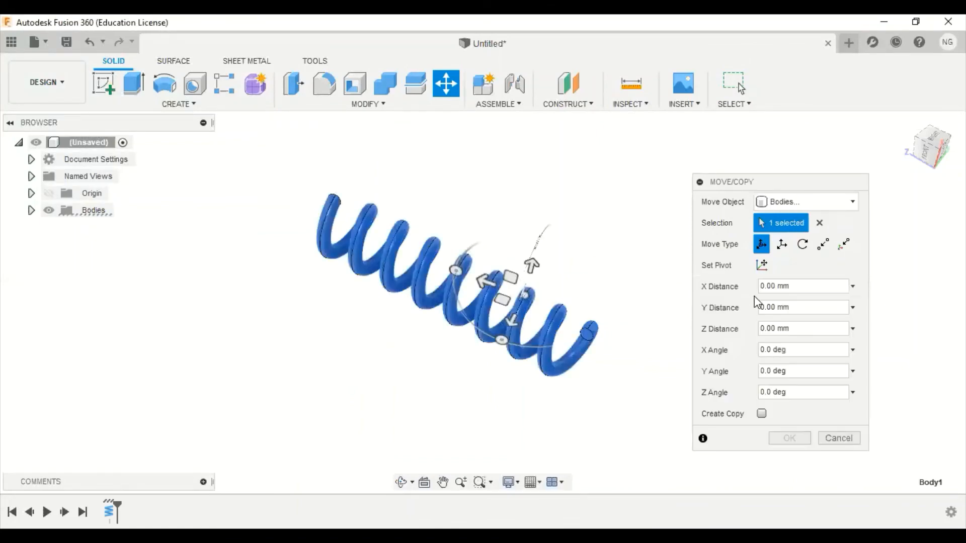
click(762, 413)
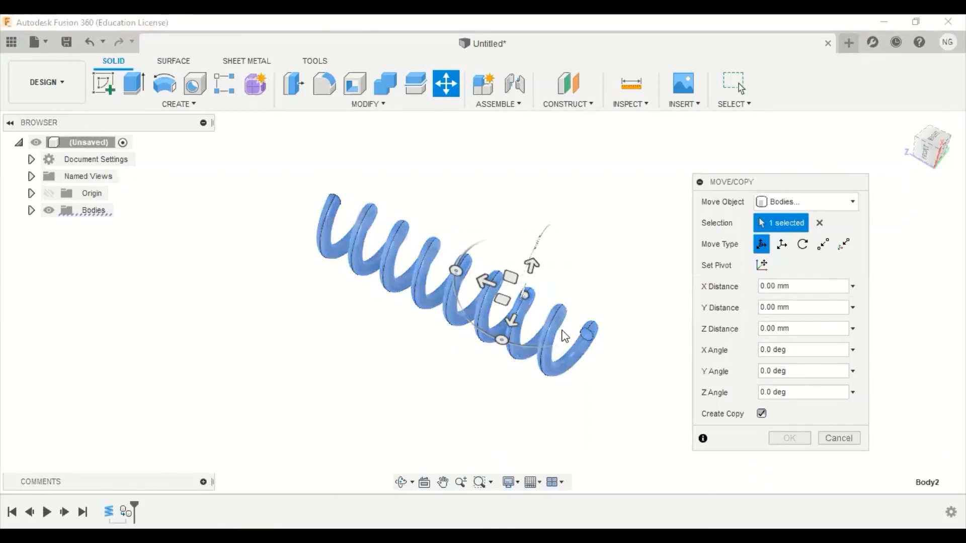
shift+middle_drag(474, 317, 502, 282)
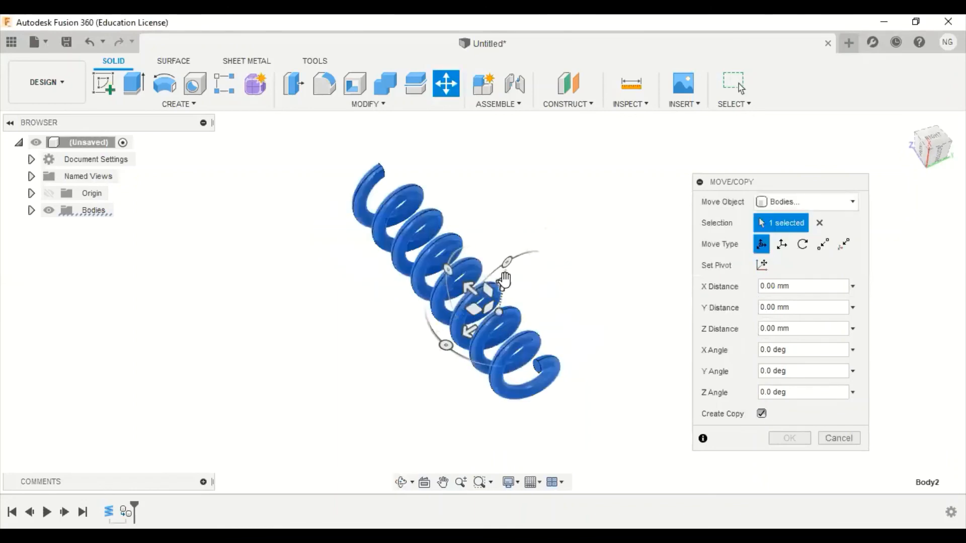
drag(503, 282, 512, 211)
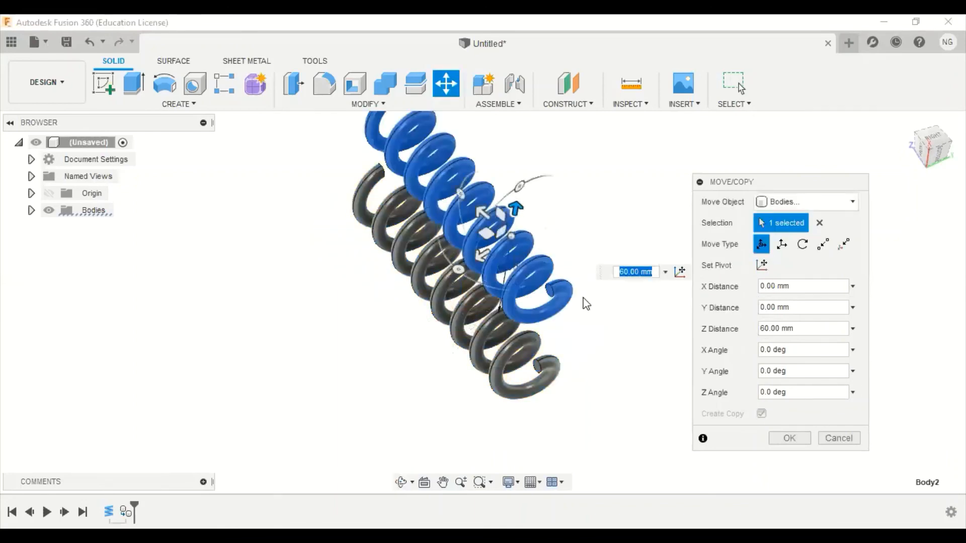
shift+middle_drag(584, 296, 583, 258)
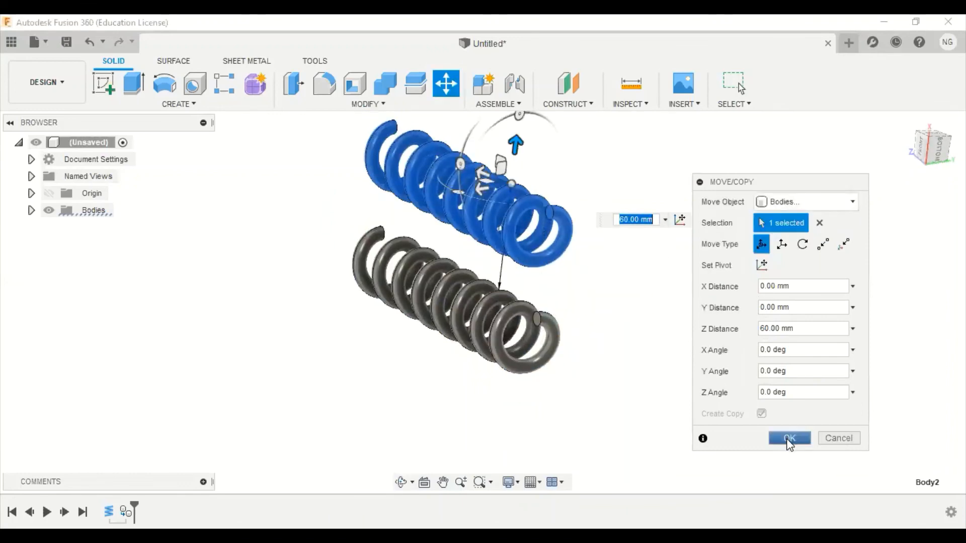
click(789, 440)
middle_drag(619, 270, 592, 306)
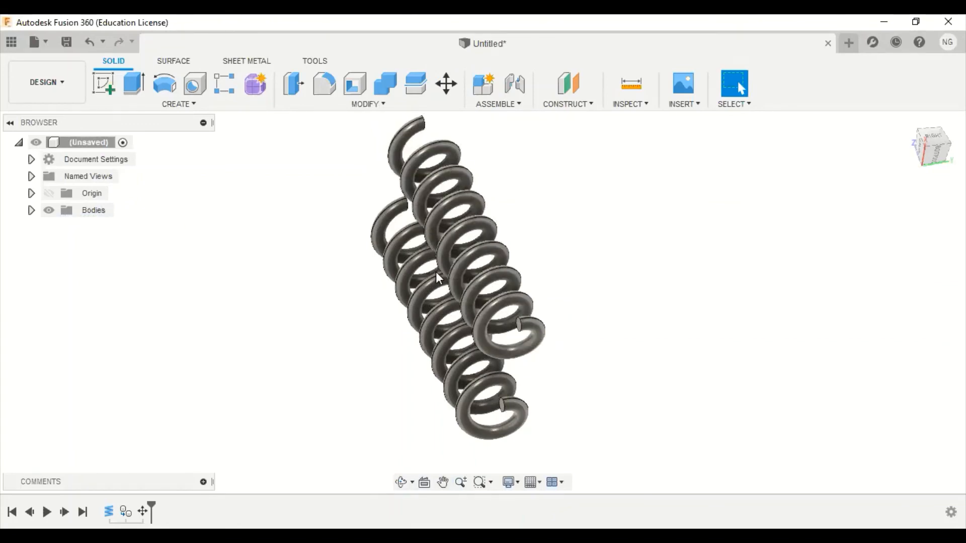
middle_drag(567, 265, 598, 289)
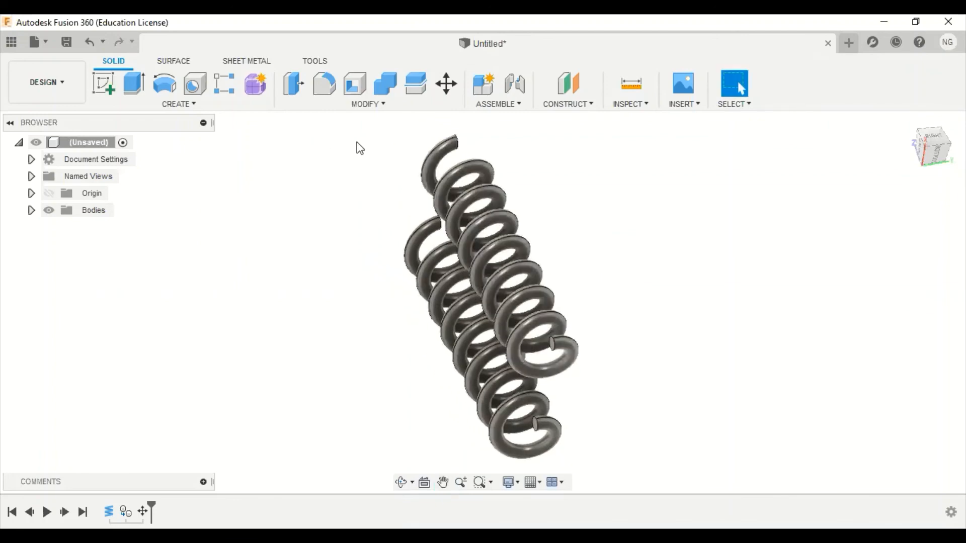
Apply the Brass - Polished appearance from the Metal library to the original lower coil body
click(383, 106)
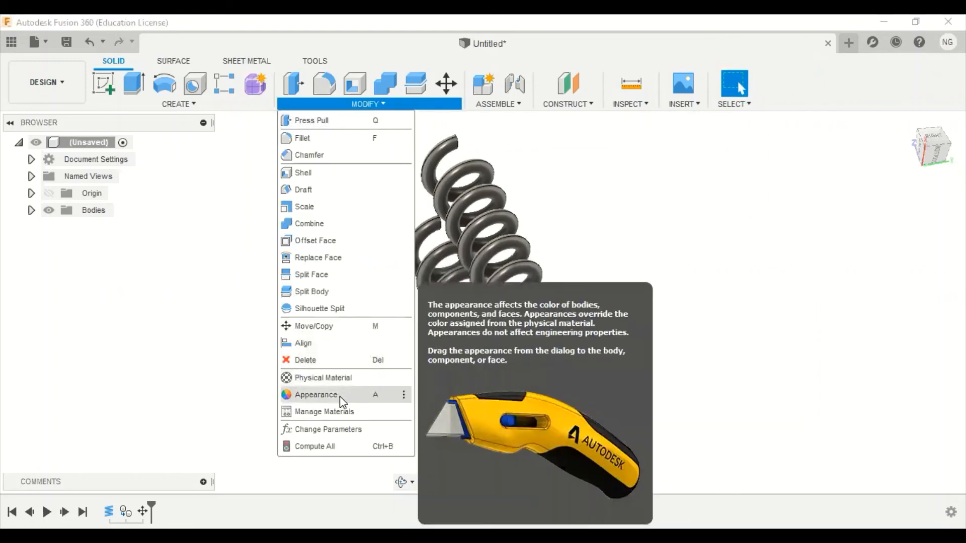
click(340, 394)
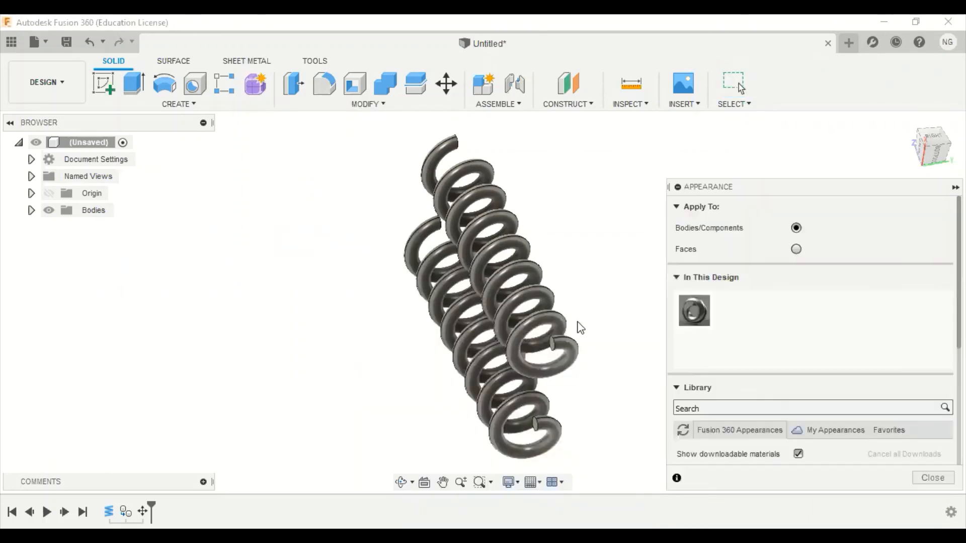
drag(790, 186, 755, 148)
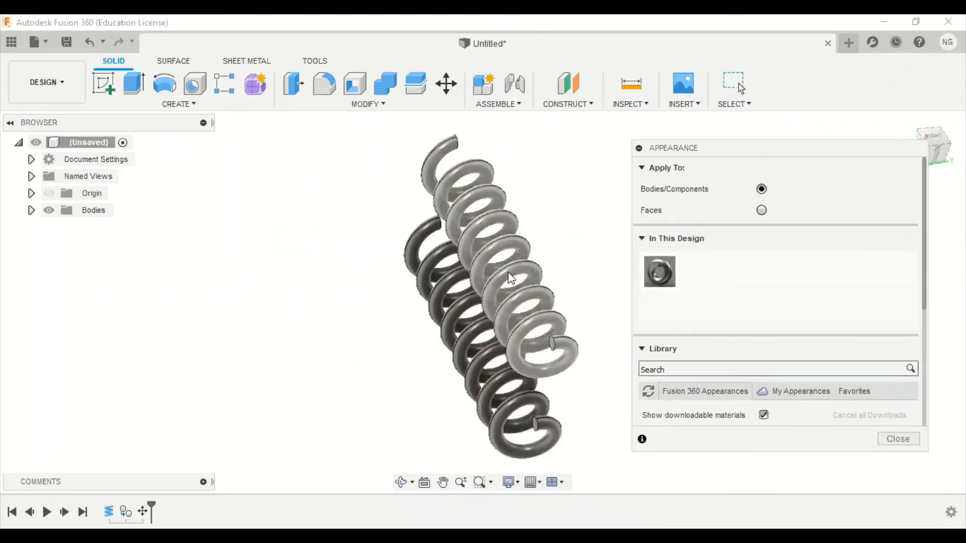
middle_drag(515, 258, 430, 258)
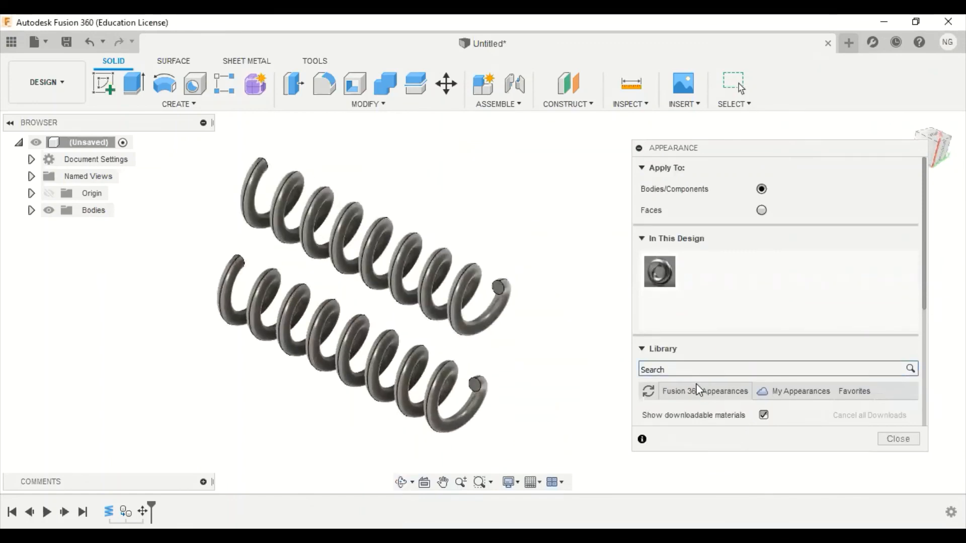
drag(924, 287, 927, 360)
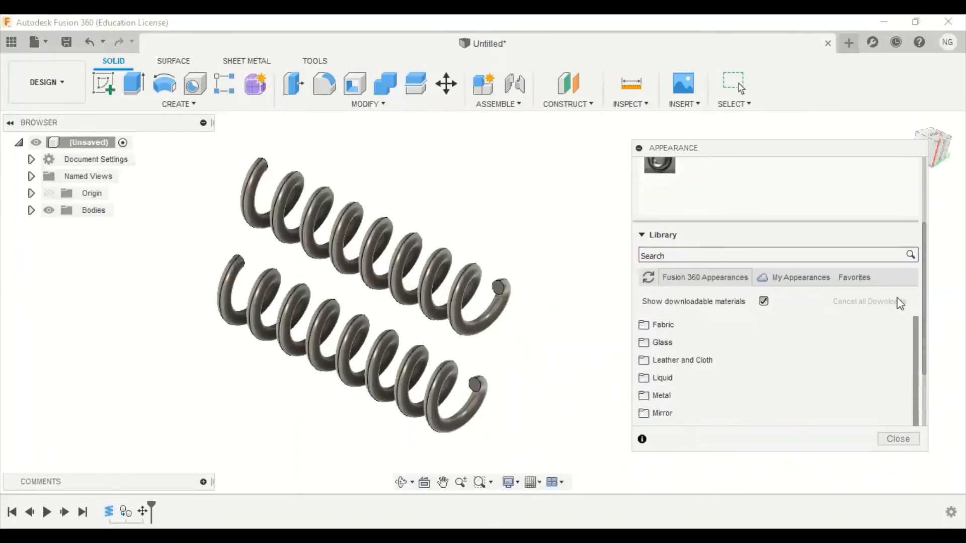
drag(922, 319, 920, 367)
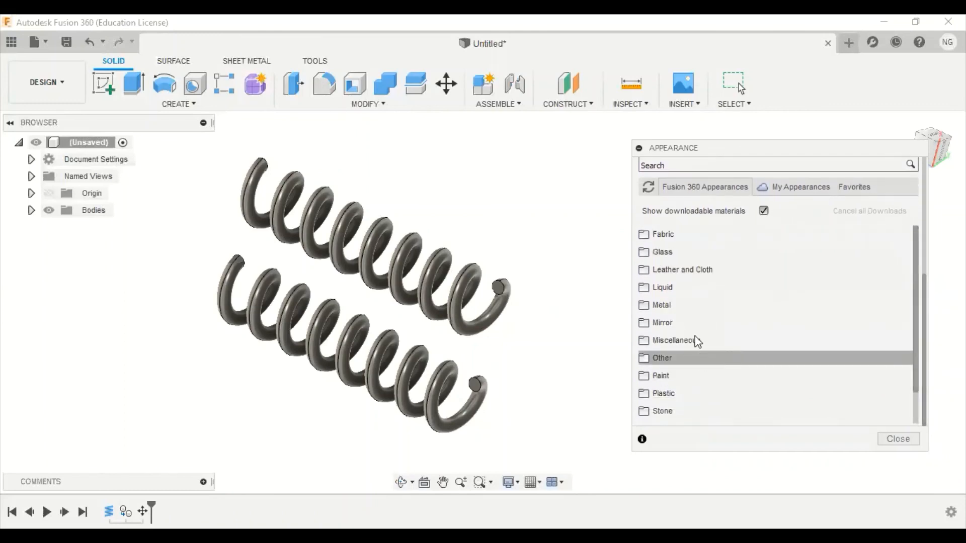
click(648, 307)
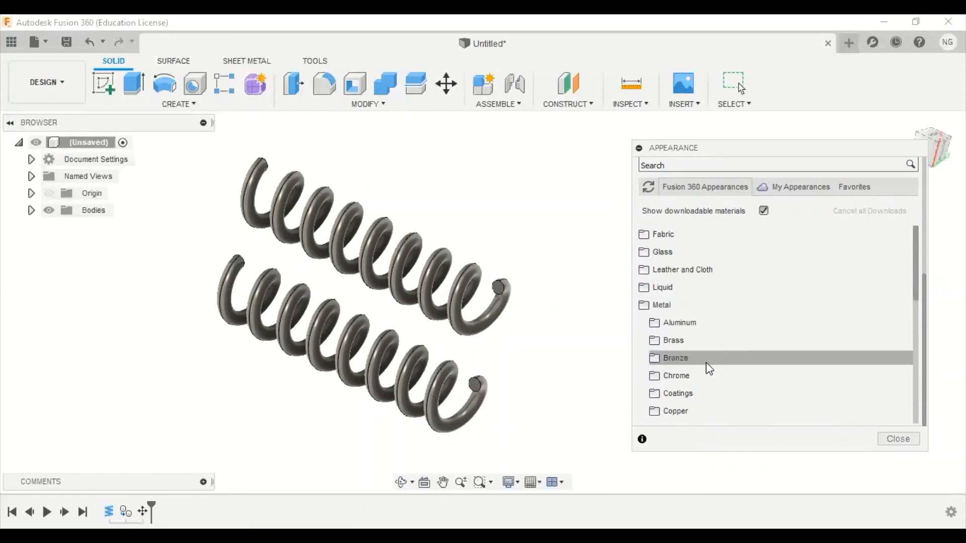
click(656, 340)
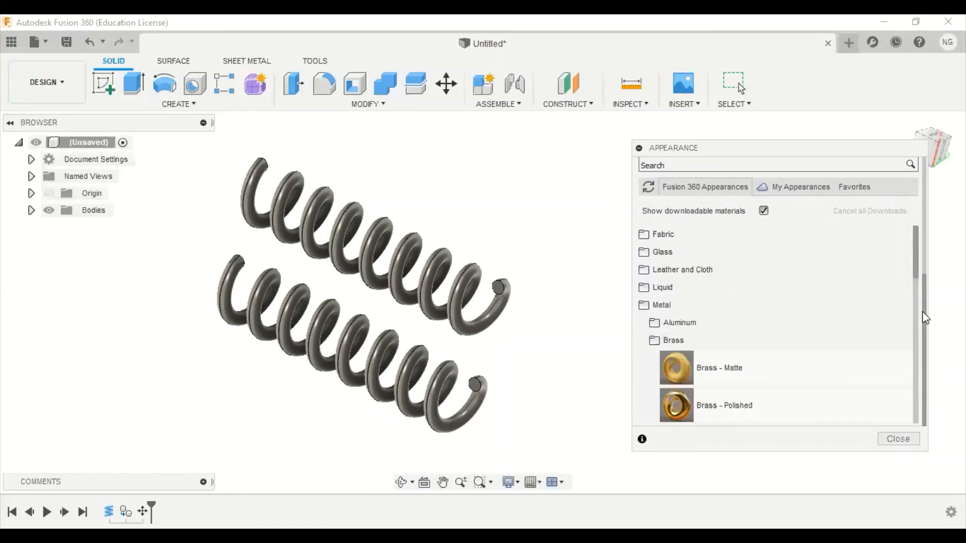
scroll(913, 279, down, 3)
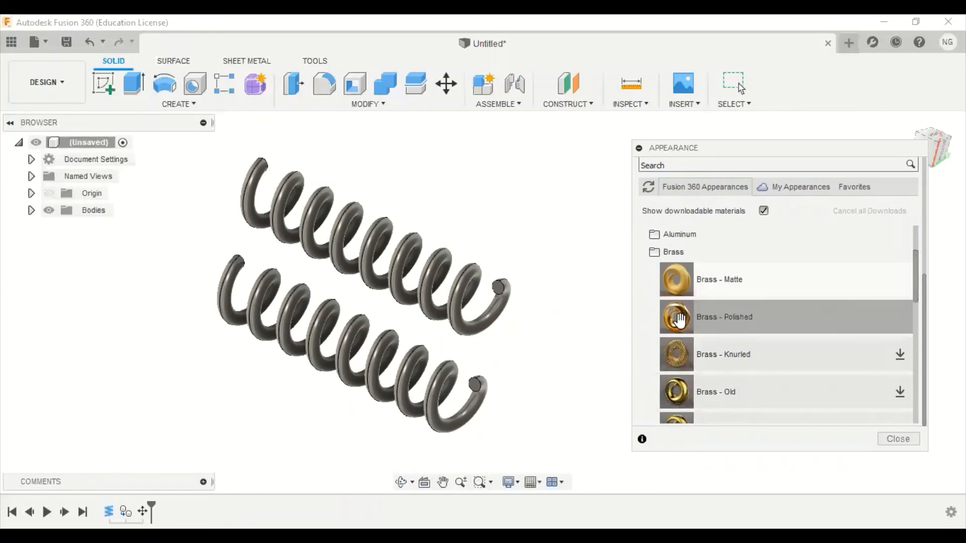
drag(680, 319, 355, 334)
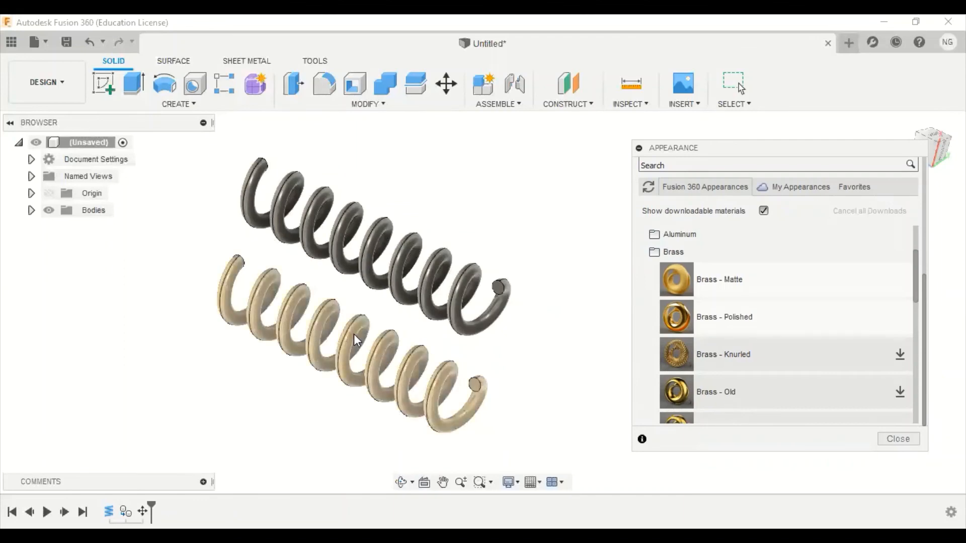
click(899, 440)
mouse_move(532, 388)
shift+middle_down()
mouse_move(475, 360)
mouse_move(452, 337)
mouse_move(598, 326)
mouse_move(578, 301)
mouse_move(591, 315)
mouse_move(556, 327)
shift+middle_up()
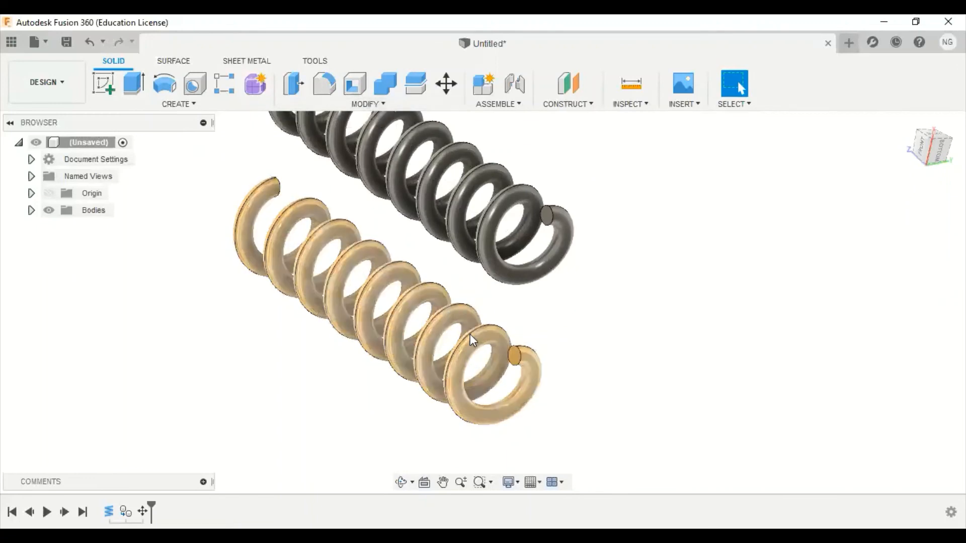
Edit the design's Brass - Polished appearance, changing its colour to a deeper, more saturated orange-gold
click(385, 106)
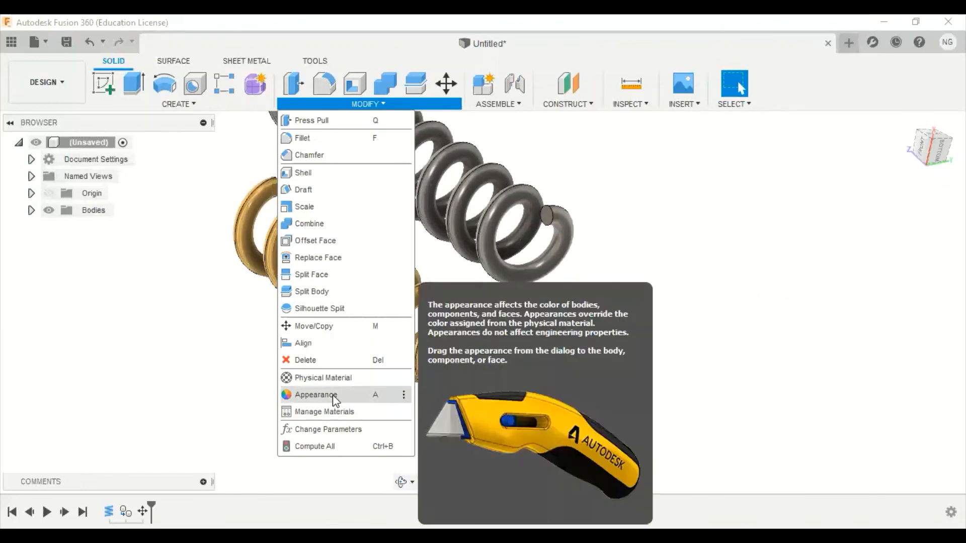
click(774, 300)
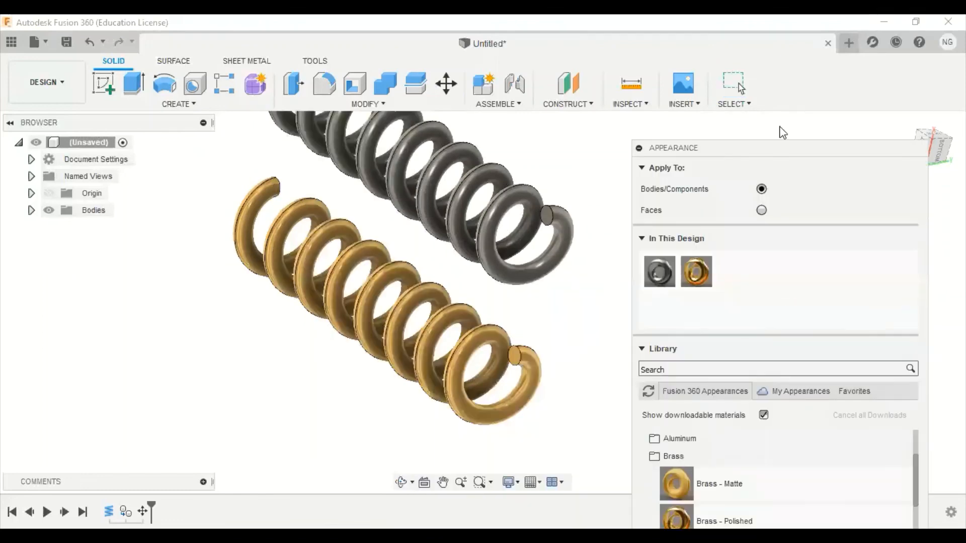
drag(779, 147, 775, 125)
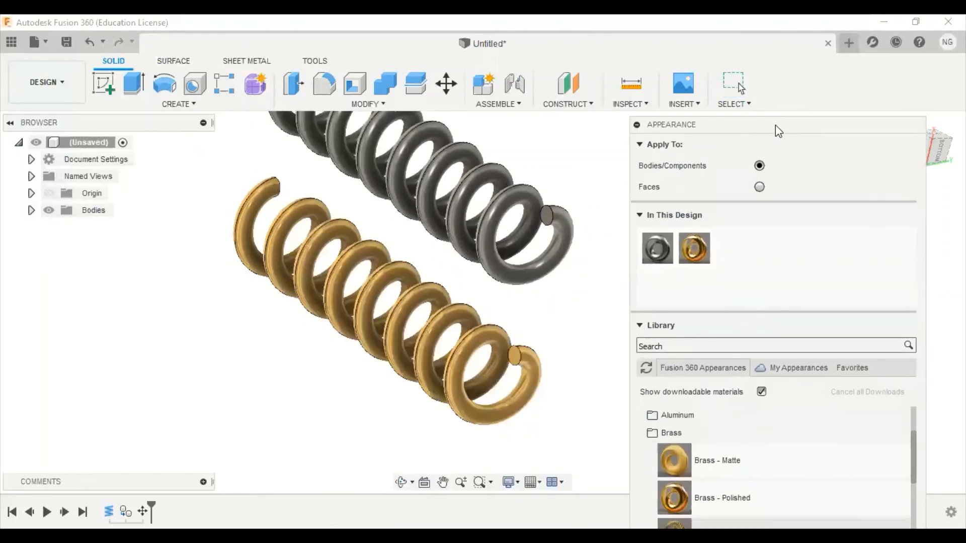
double_click(700, 254)
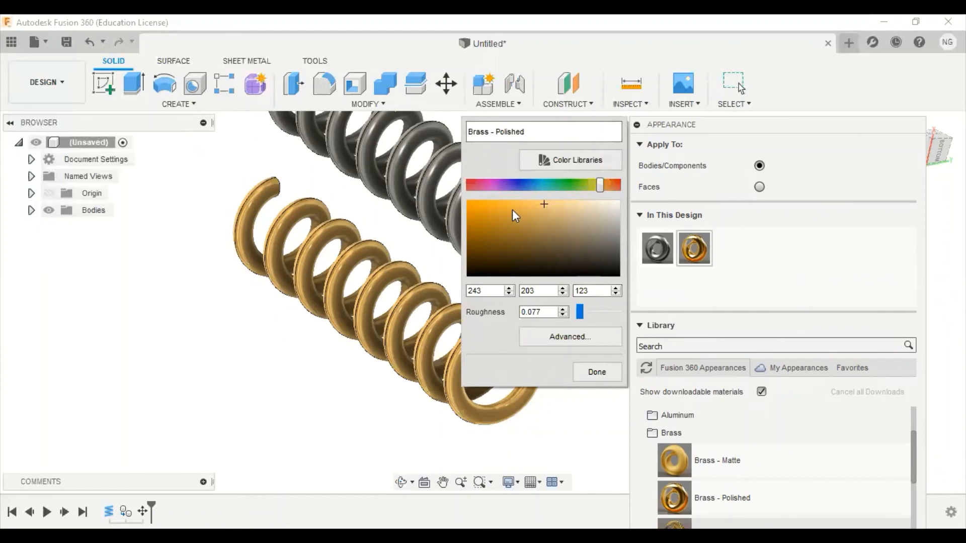
click(488, 210)
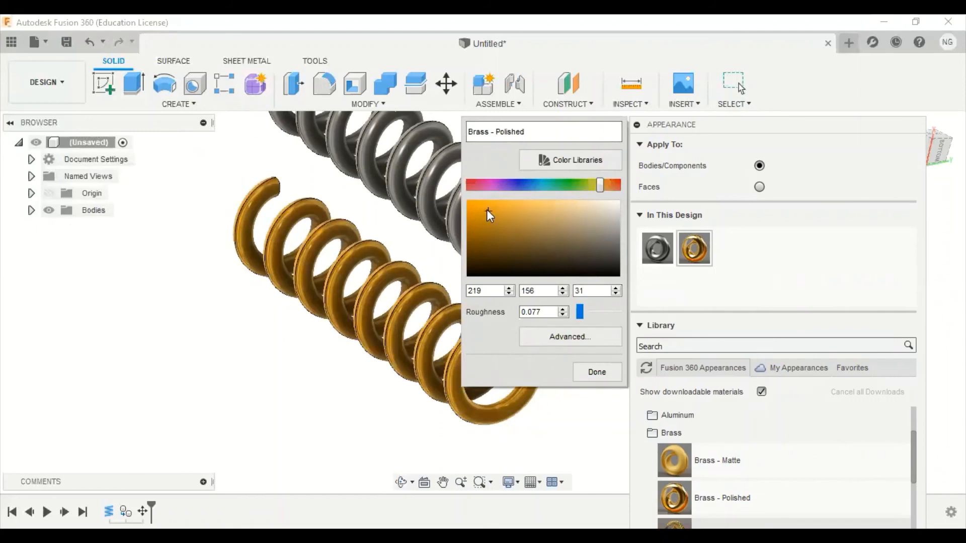
click(478, 206)
click(599, 373)
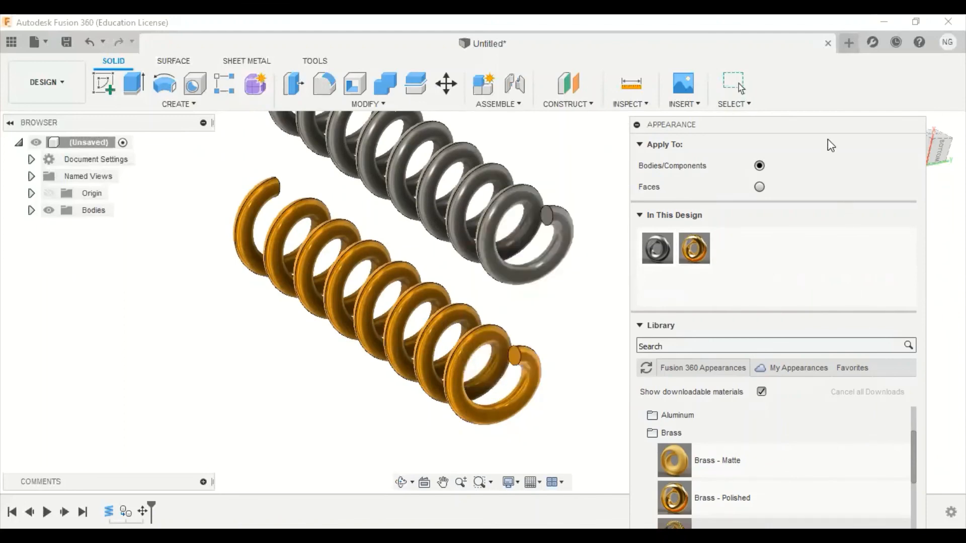
drag(828, 125, 803, 25)
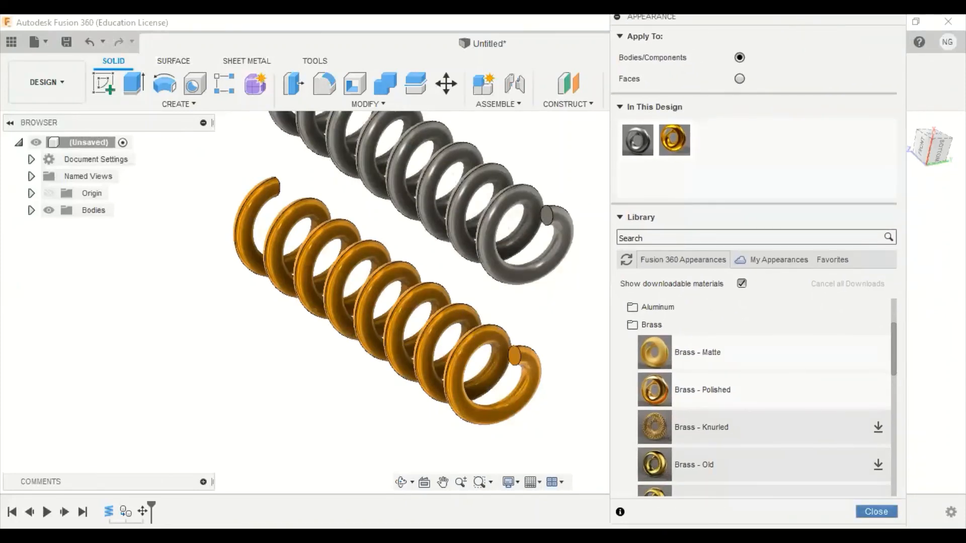
key(Escape)
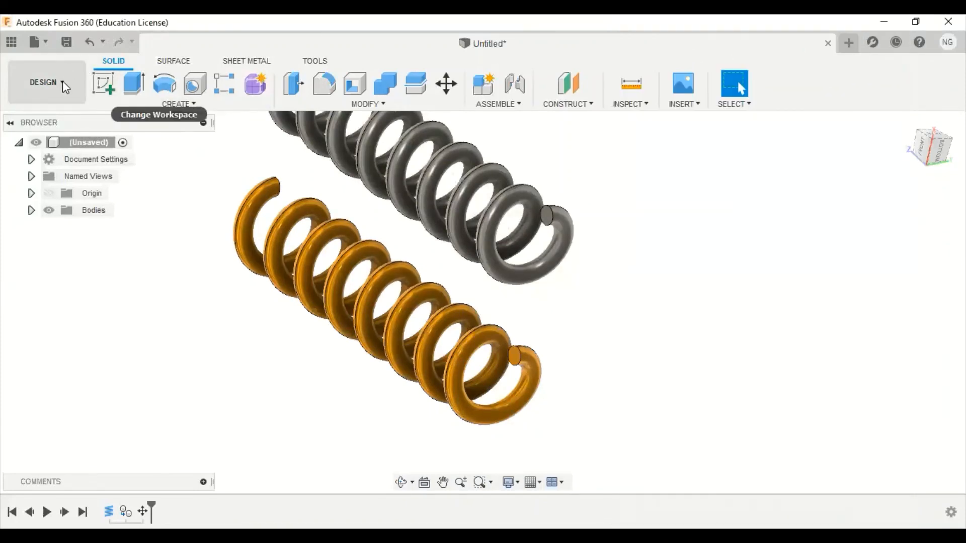
Preview the two coils in the Render workspace with an in-canvas render and stop it after several iterations
click(62, 80)
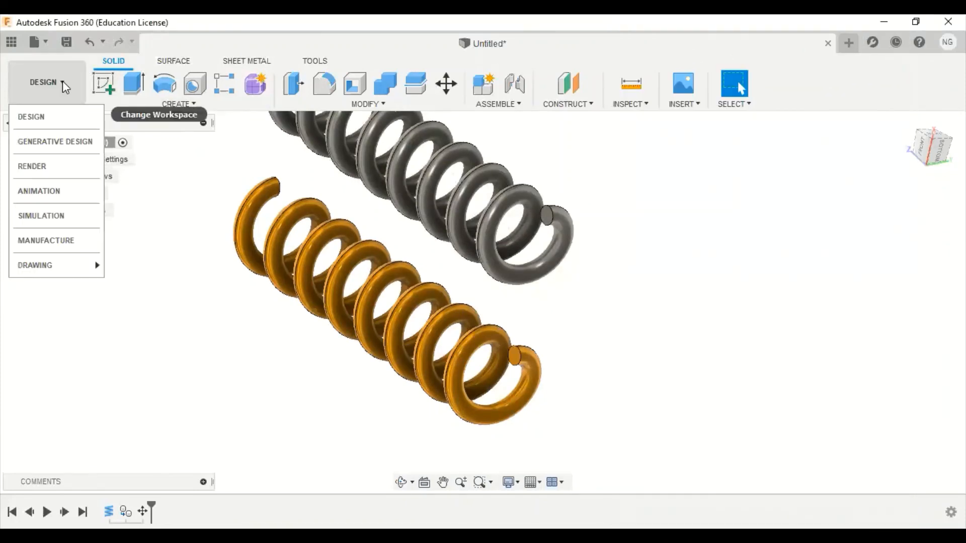
click(55, 164)
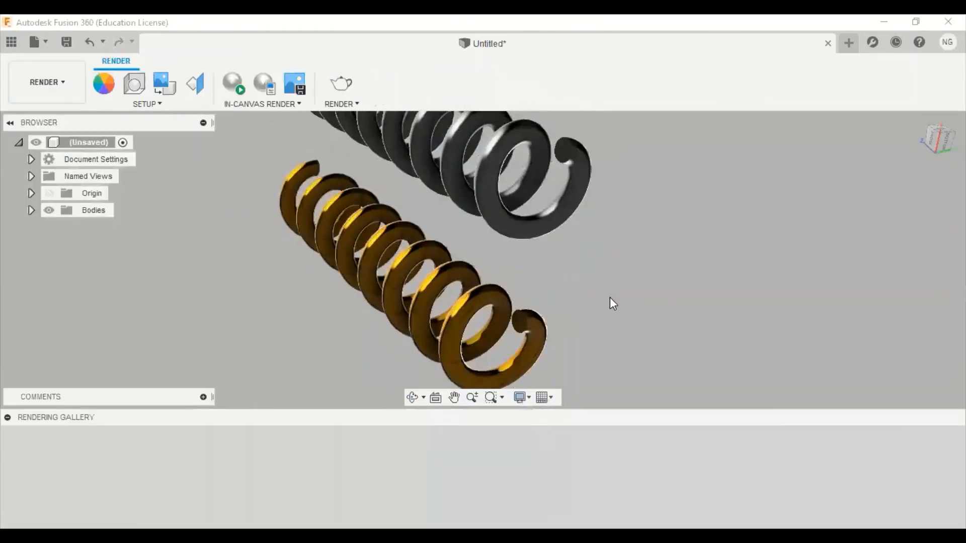
shift+middle_drag(560, 317, 605, 311)
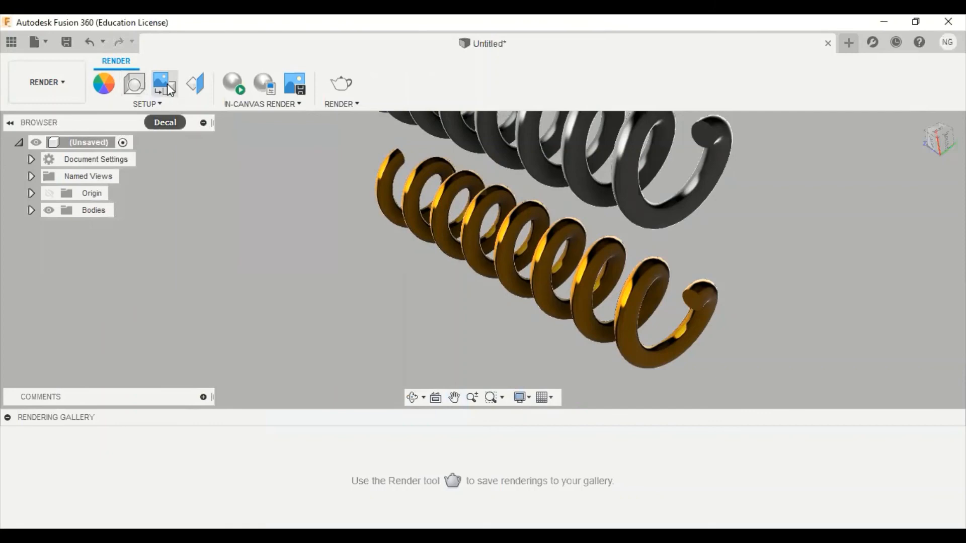
click(232, 79)
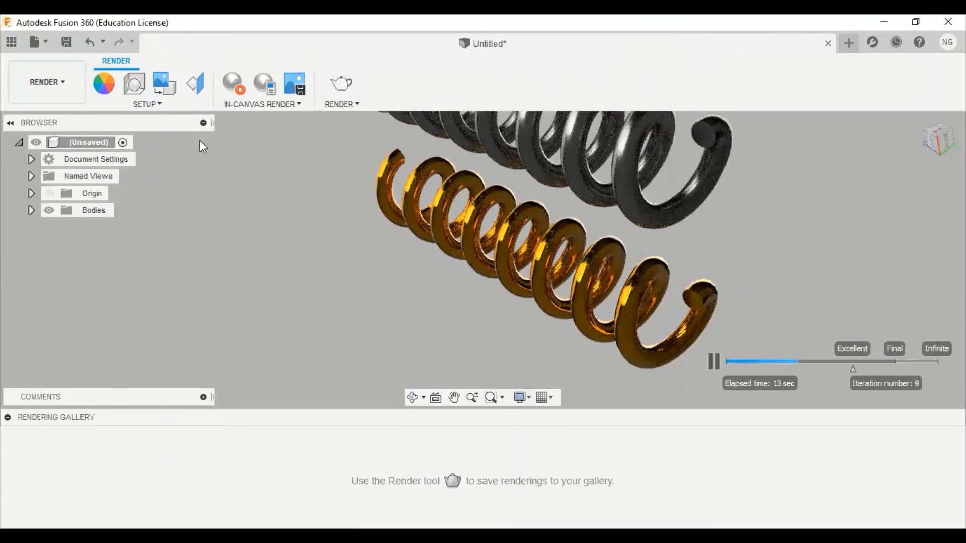
click(233, 86)
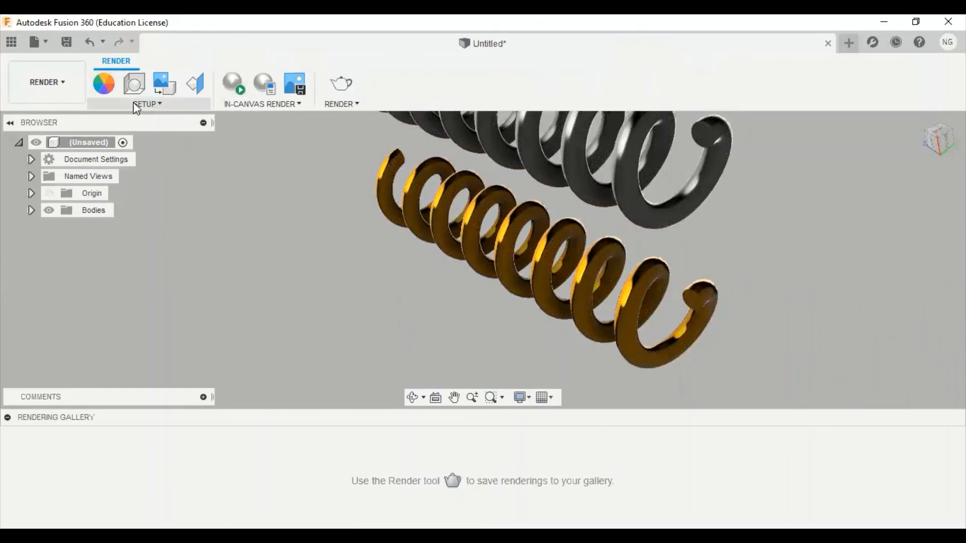
Return from the Render workspace to the Design workspace with both coils
click(64, 83)
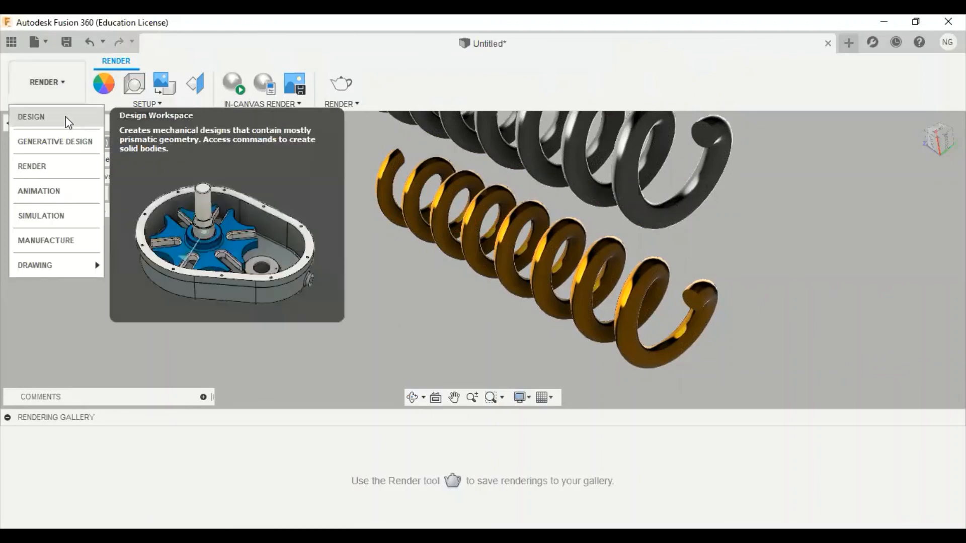
click(69, 123)
middle_drag(435, 231, 418, 272)
scroll(382, 272, down, 2)
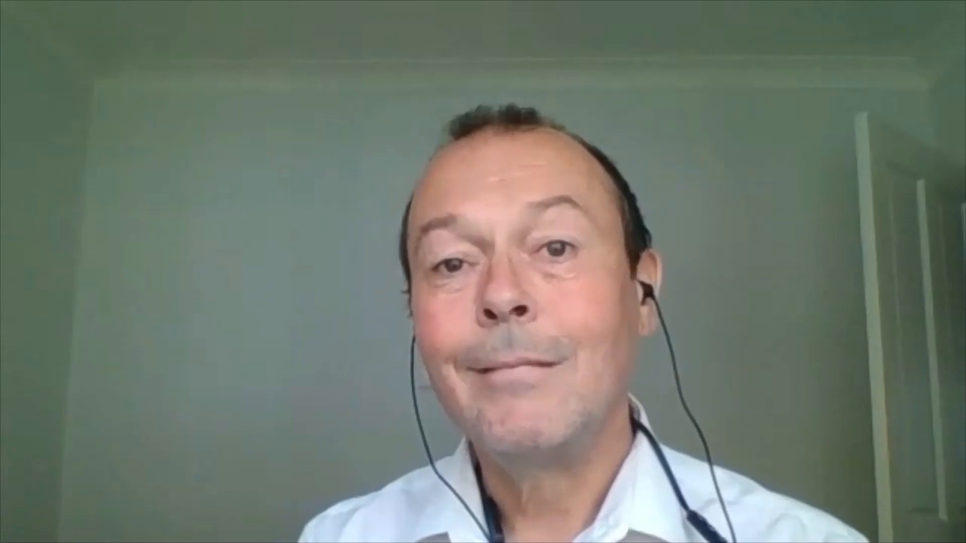